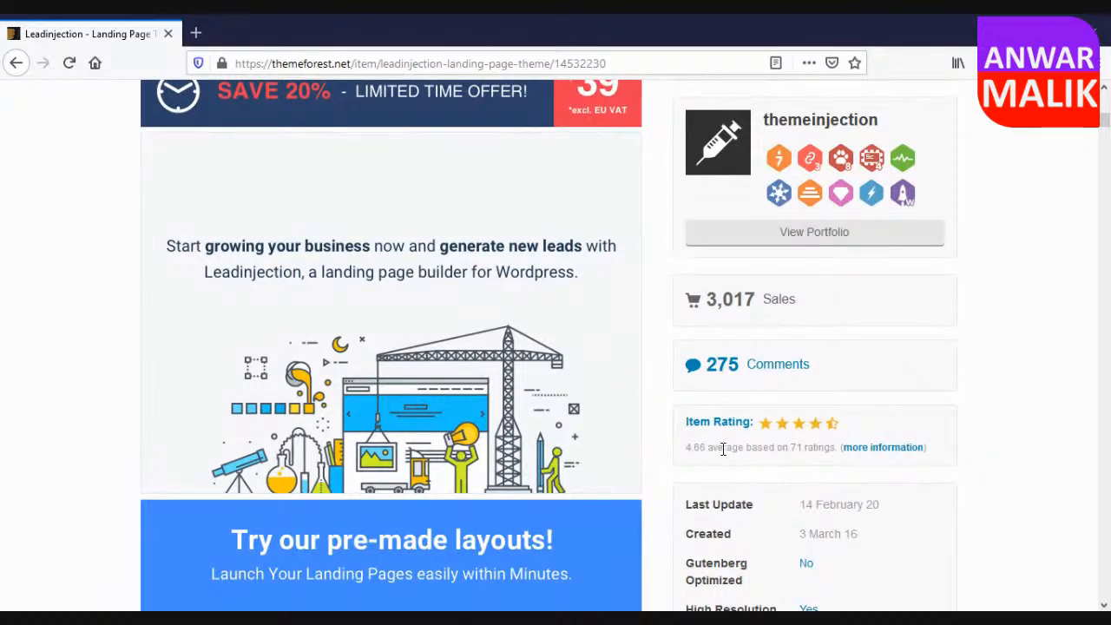
Check the average rating and sales figures of the Leadinjection landing page theme.
{"action": "double_click", "coordinate": [797, 446]}
{"action": "double_click", "coordinate": [695, 448]}
{"action": "left_click_drag", "start_coordinate": [697, 300], "coordinate": [793, 299]}
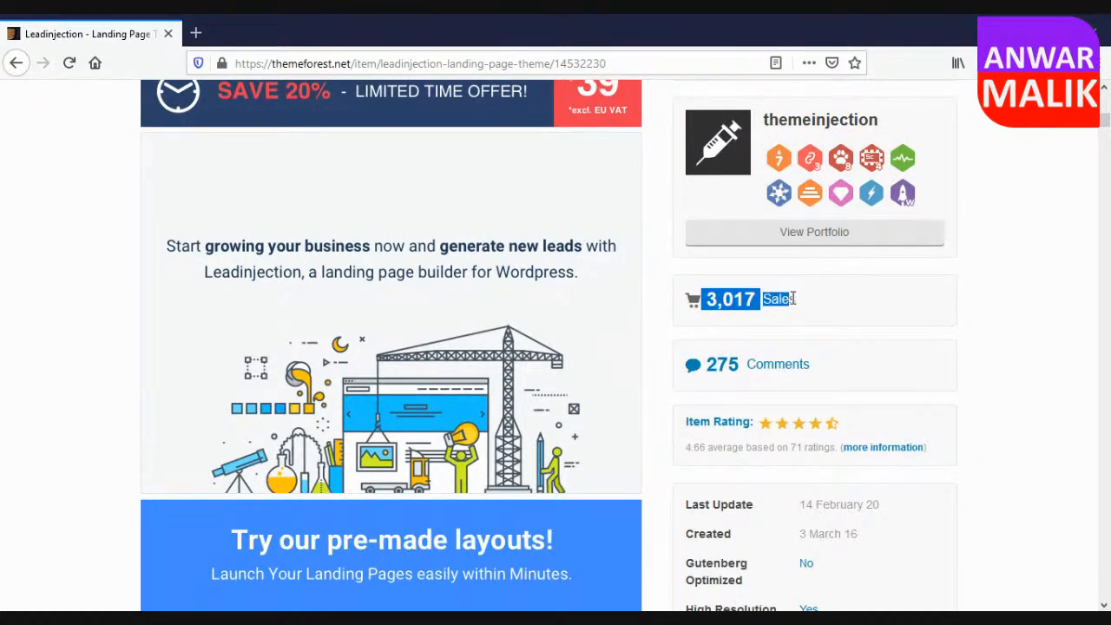
{"action": "left_click_drag", "start_coordinate": [792, 299], "coordinate": [797, 298]}
Examine the theme description, including pre-made layouts, compatibility, Lead Modal features, bundled plugins and WordPress Multisite support.
{"action": "scroll", "coordinate": [657, 418], "scroll_direction": "down", "scroll_amount": 2}
{"action": "scroll", "coordinate": [656, 418], "scroll_direction": "down", "scroll_amount": 10}
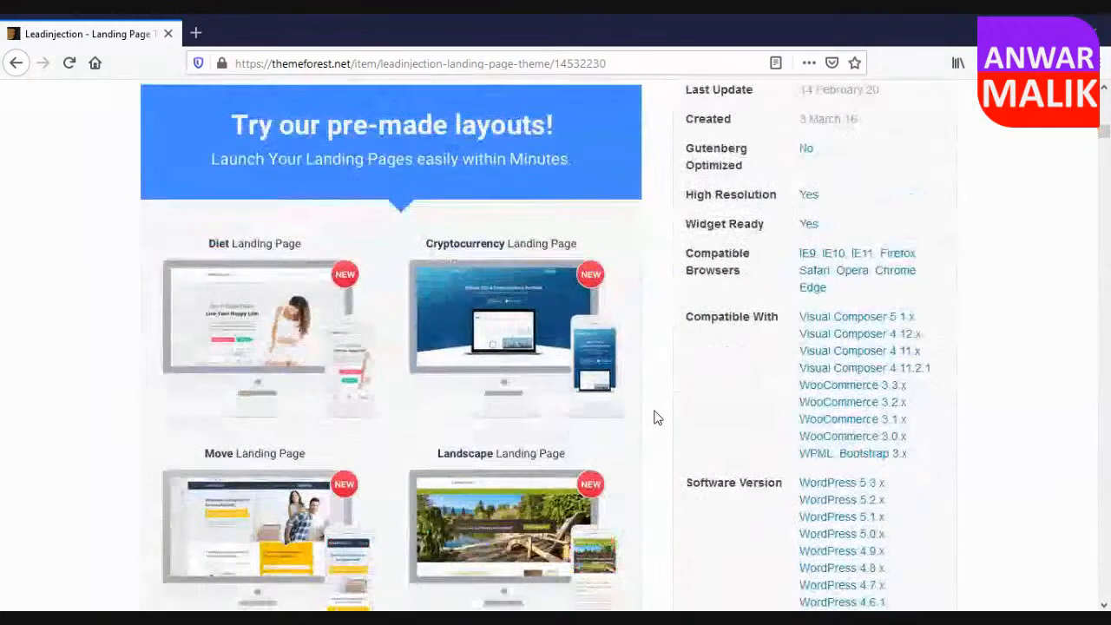
{"action": "scroll", "coordinate": [656, 418], "scroll_direction": "down", "scroll_amount": 8}
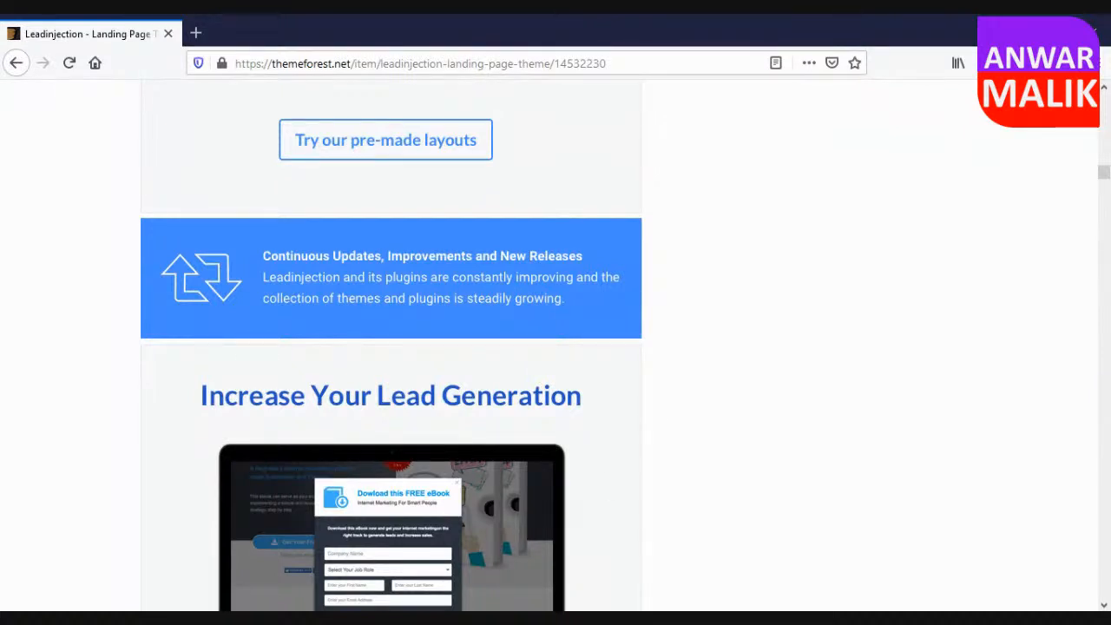
{"action": "scroll", "coordinate": [684, 414], "scroll_direction": "down", "scroll_amount": 3}
{"action": "scroll", "coordinate": [714, 491], "scroll_direction": "down", "scroll_amount": 1}
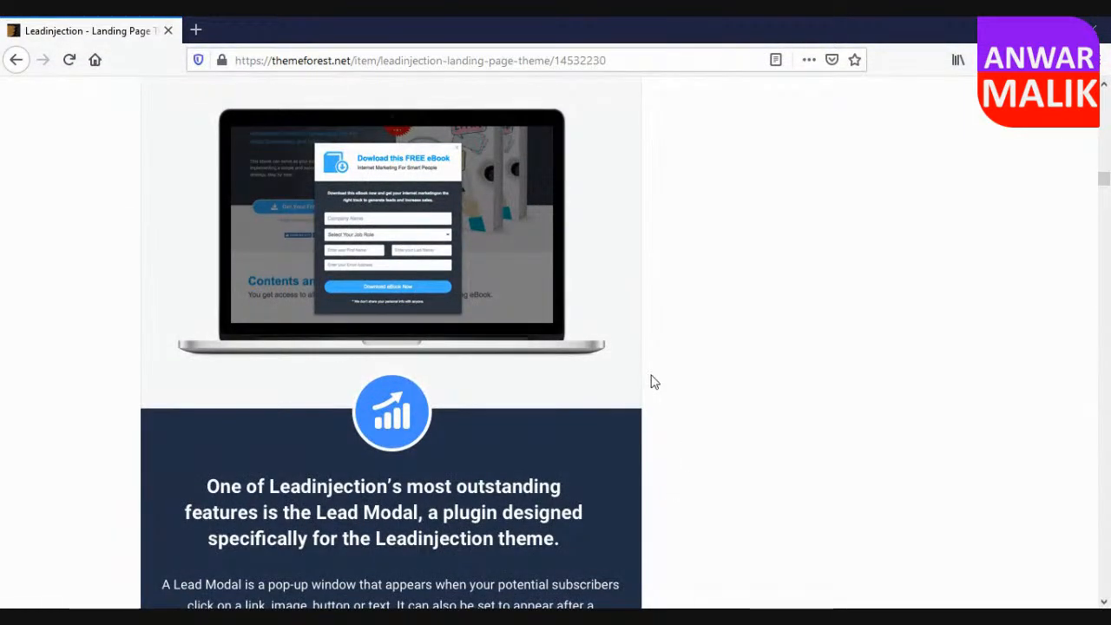
{"action": "scroll", "coordinate": [650, 379], "scroll_direction": "down", "scroll_amount": 7}
{"action": "scroll", "coordinate": [653, 382], "scroll_direction": "down", "scroll_amount": 17}
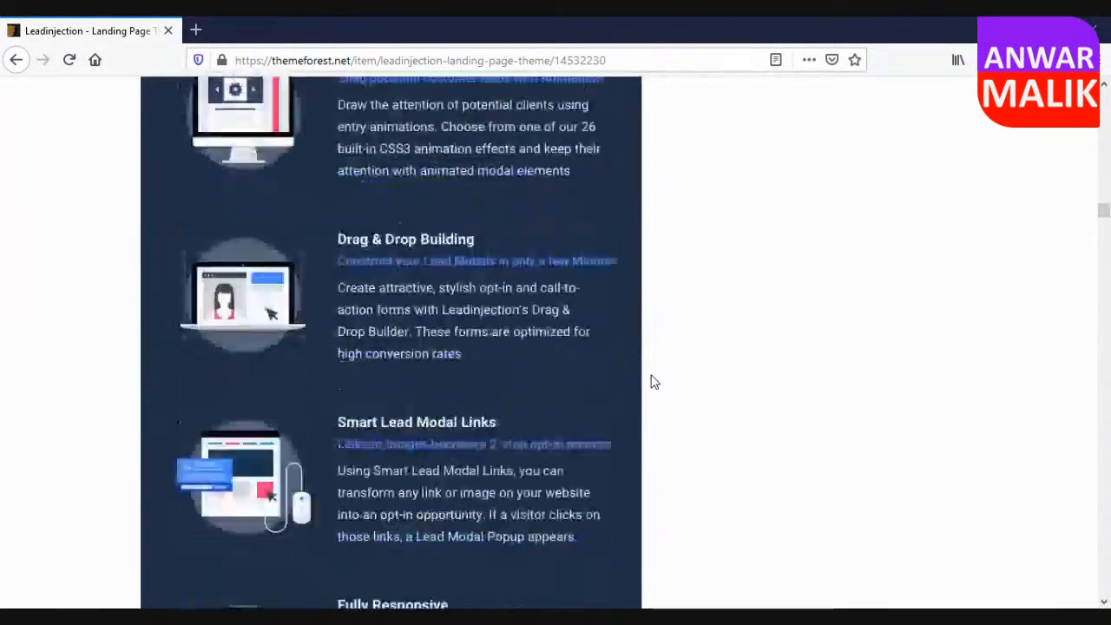
{"action": "scroll", "coordinate": [653, 382], "scroll_direction": "down", "scroll_amount": 8}
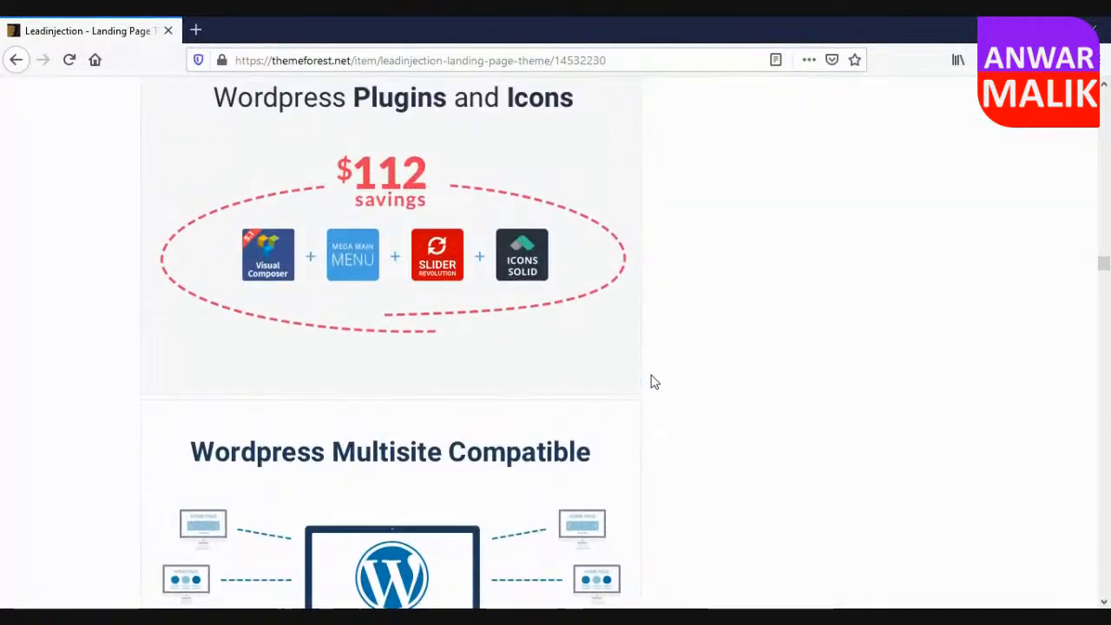
{"action": "scroll", "coordinate": [638, 379], "scroll_direction": "up", "scroll_amount": 1}
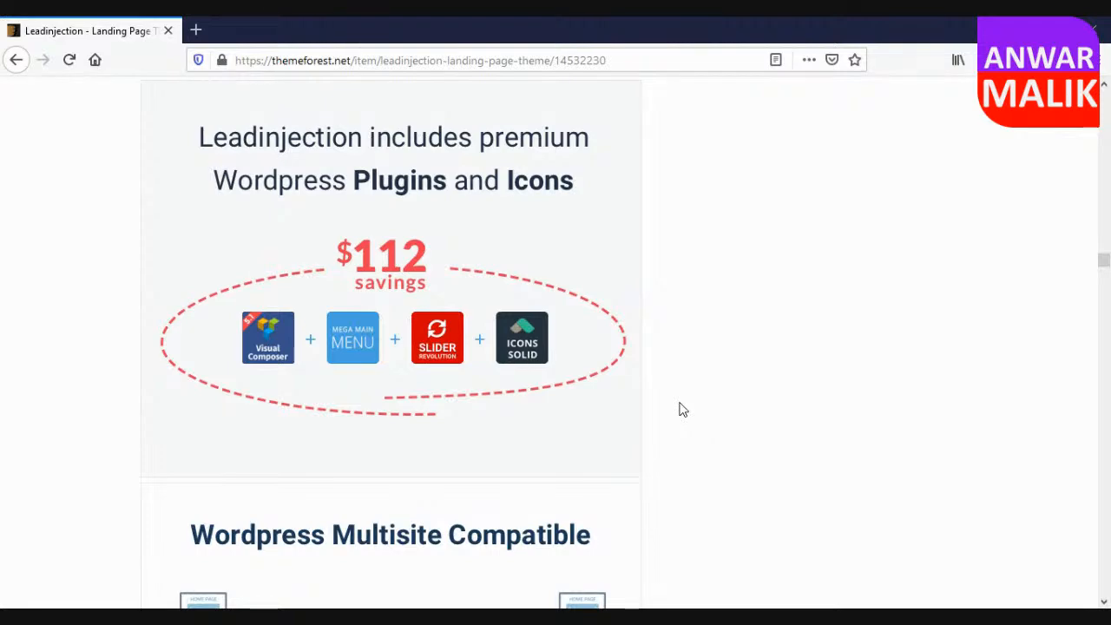
{"action": "scroll", "coordinate": [682, 409], "scroll_direction": "down", "scroll_amount": 10}
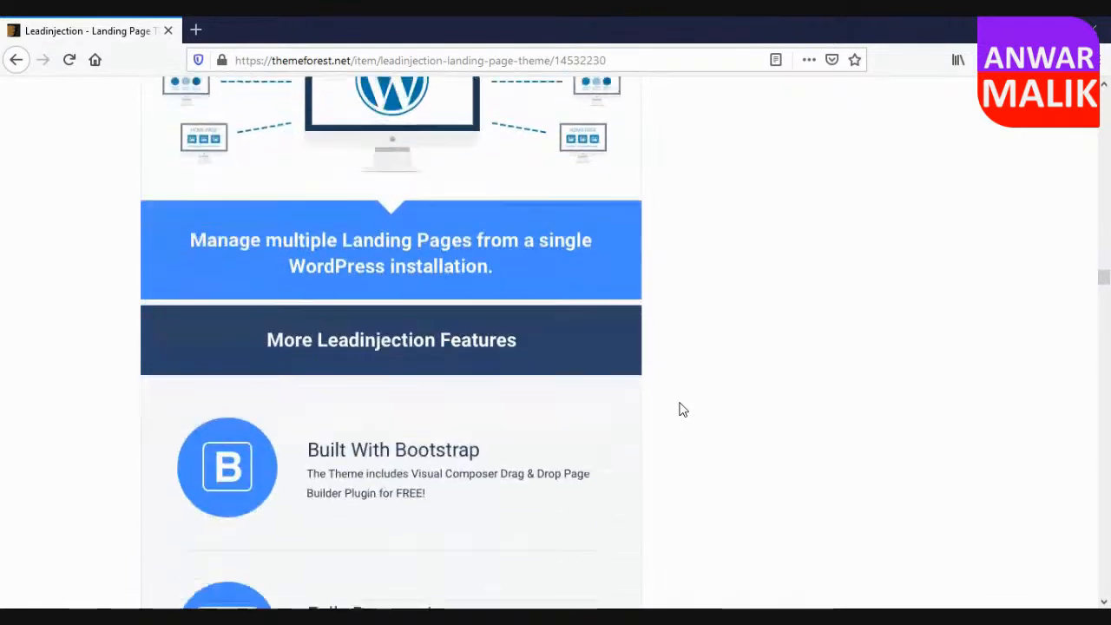
{"action": "scroll", "coordinate": [682, 409], "scroll_direction": "down", "scroll_amount": 15}
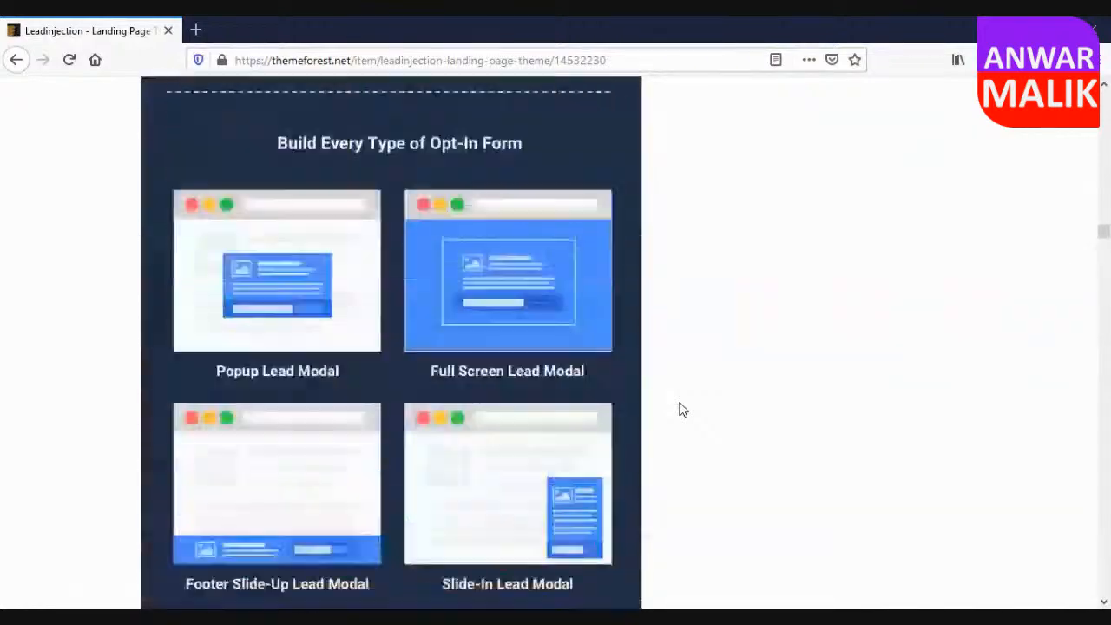
{"action": "scroll", "coordinate": [681, 418], "scroll_direction": "down", "scroll_amount": 12}
Review the Regular License price, its included benefits and the purchase options for the theme.
{"action": "scroll", "coordinate": [682, 417], "scroll_direction": "up", "scroll_amount": 4}
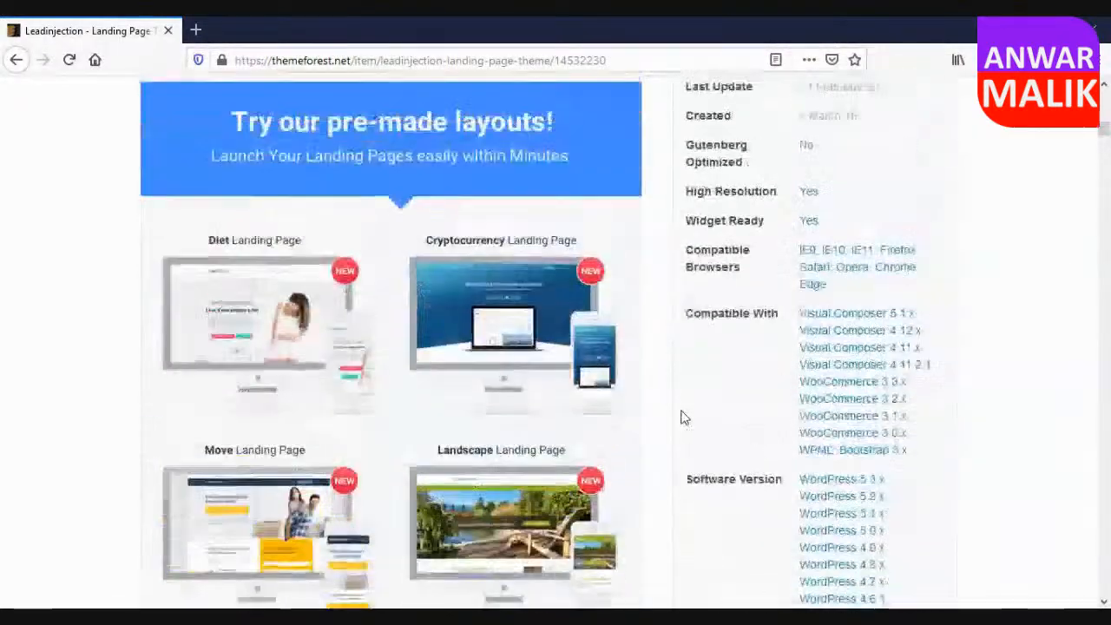
{"action": "scroll", "coordinate": [681, 417], "scroll_direction": "up", "scroll_amount": 12}
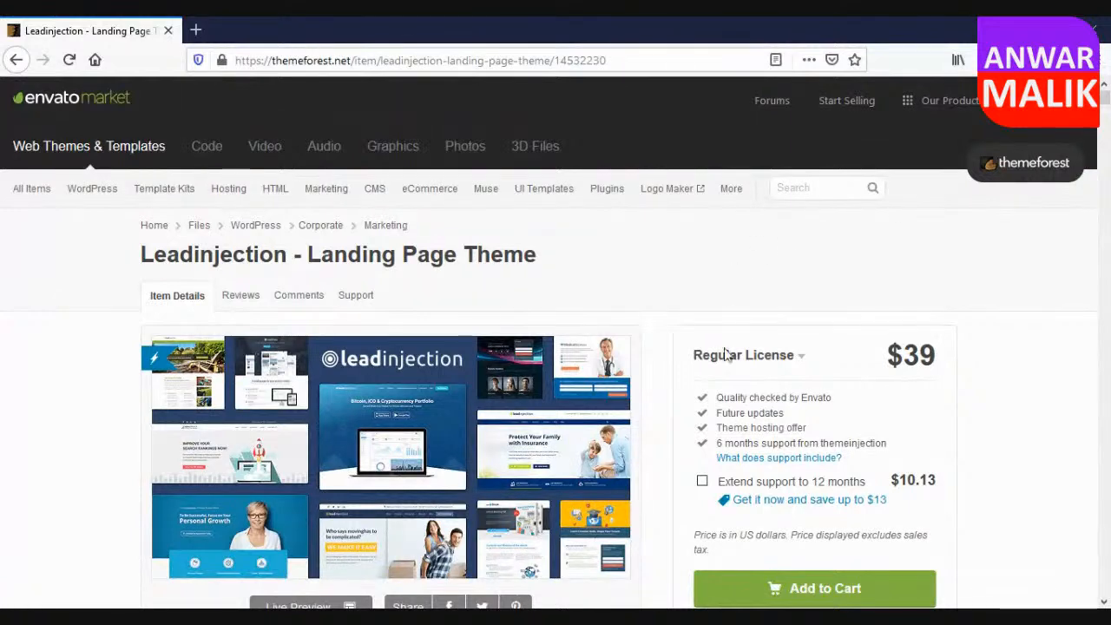
{"action": "scroll", "coordinate": [1080, 357], "scroll_direction": "down", "scroll_amount": 3}
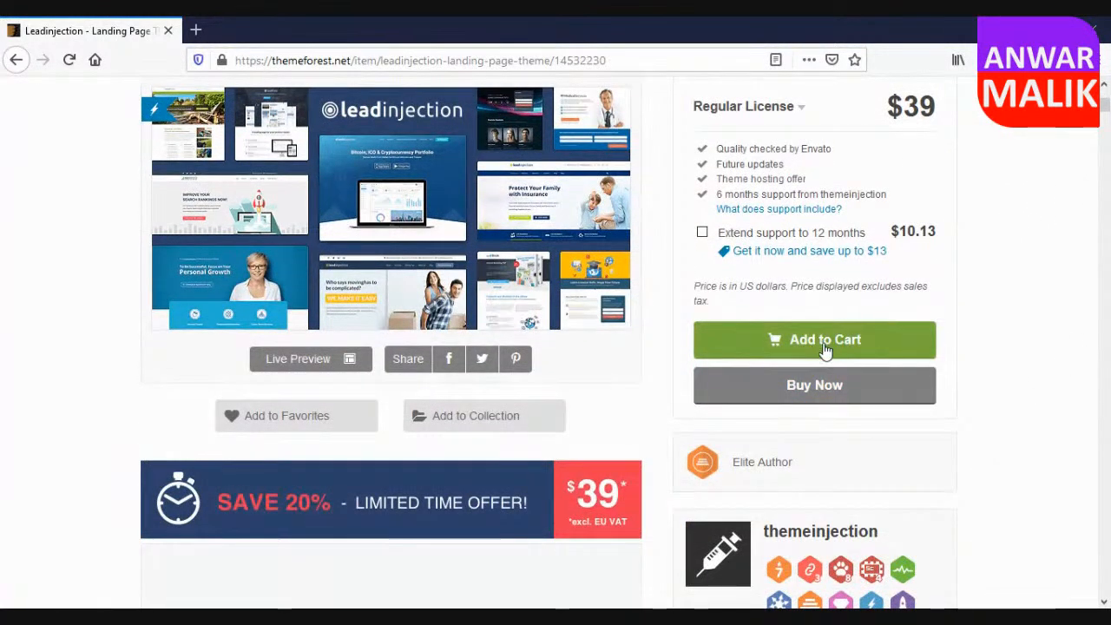
{"action": "scroll", "coordinate": [964, 339], "scroll_direction": "up", "scroll_amount": 3}
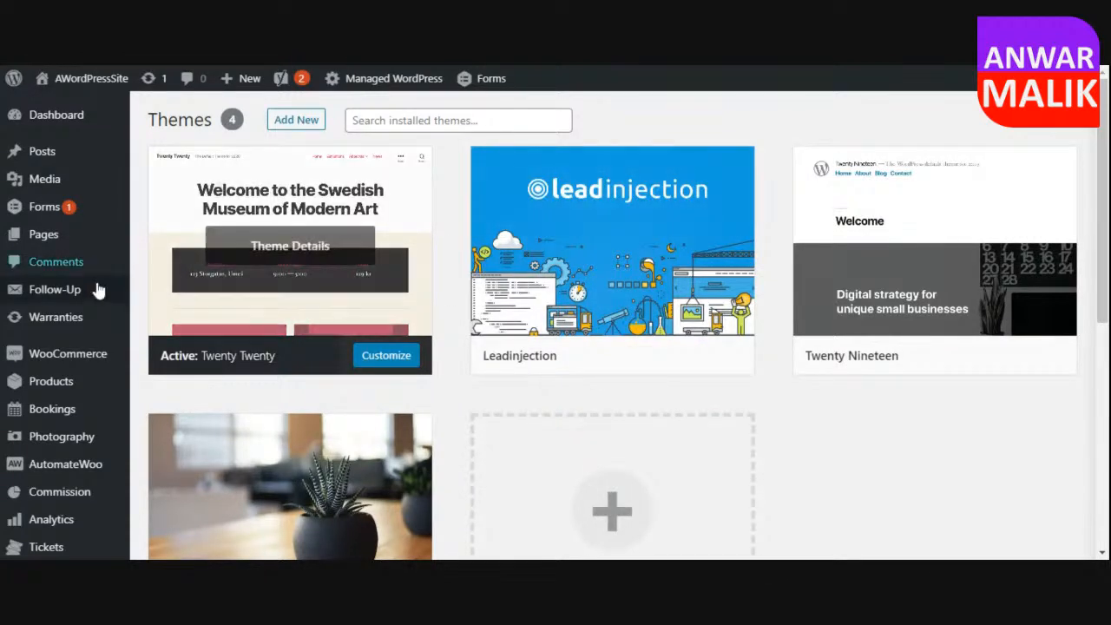
Open the installed themes page in the WordPress dashboard.
{"action": "mouse_move", "coordinate": [51, 319]}
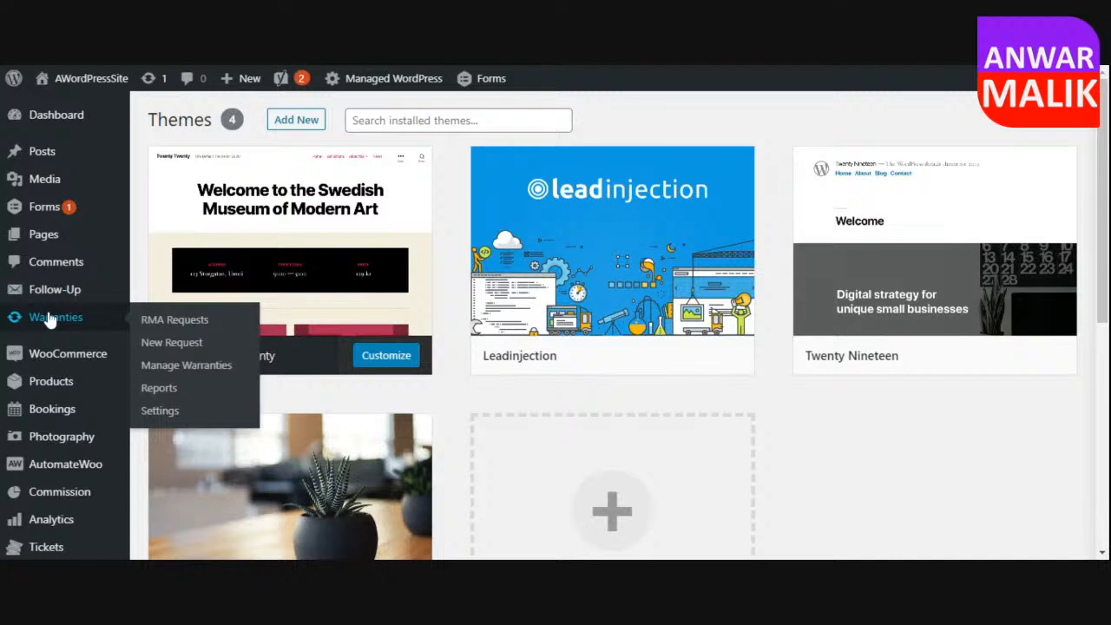
{"action": "scroll", "coordinate": [75, 443], "scroll_direction": "down", "scroll_amount": 2}
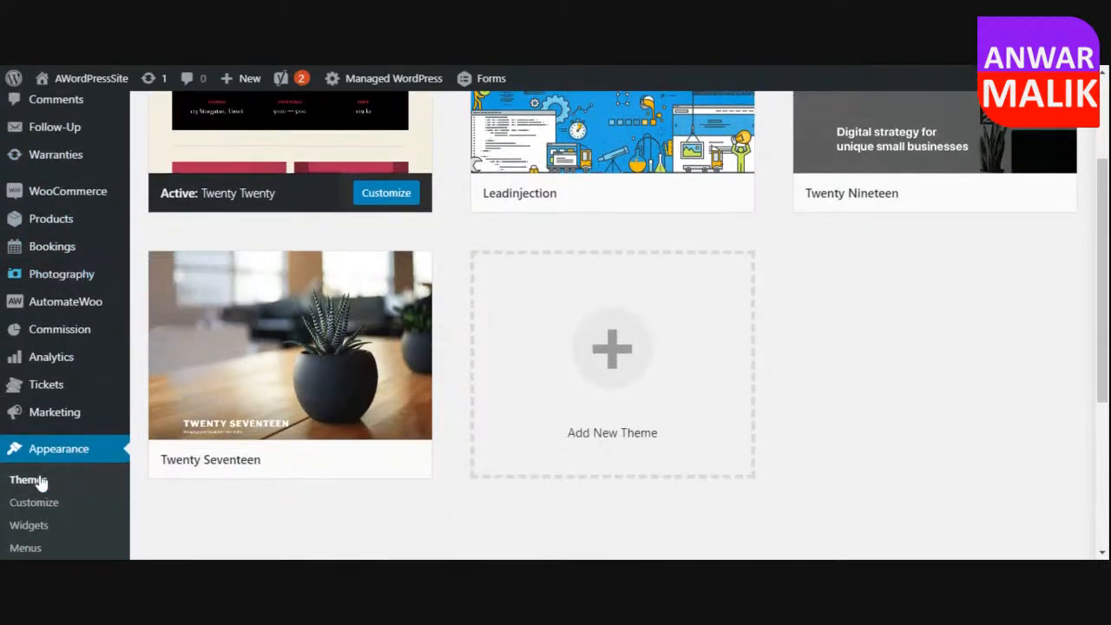
{"action": "scroll", "coordinate": [42, 460], "scroll_direction": "down", "scroll_amount": 2}
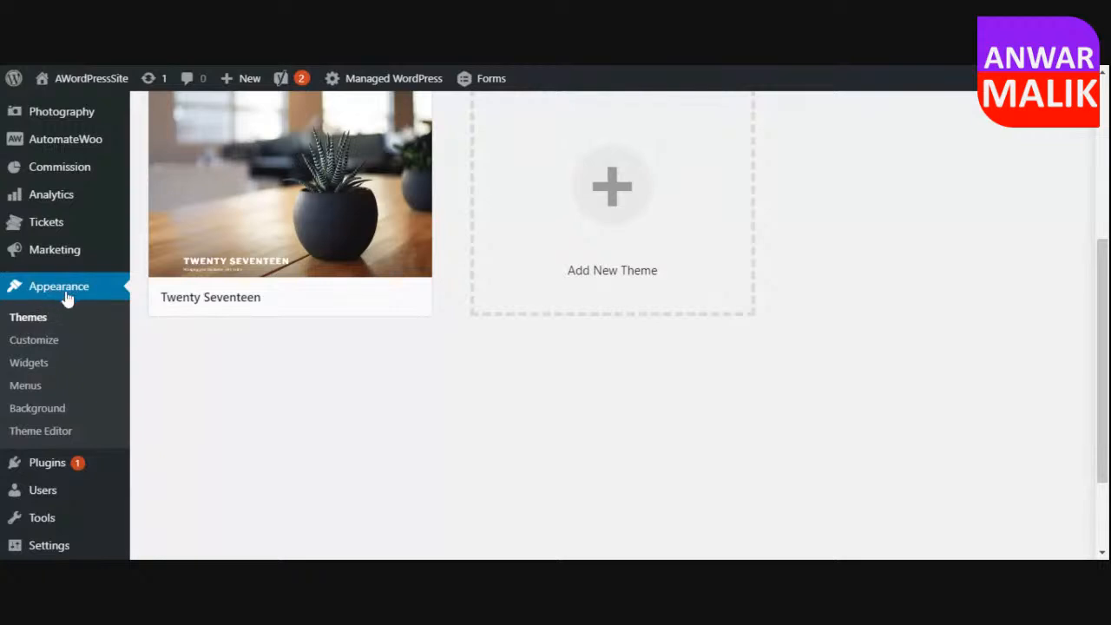
{"action": "left_click", "coordinate": [31, 320]}
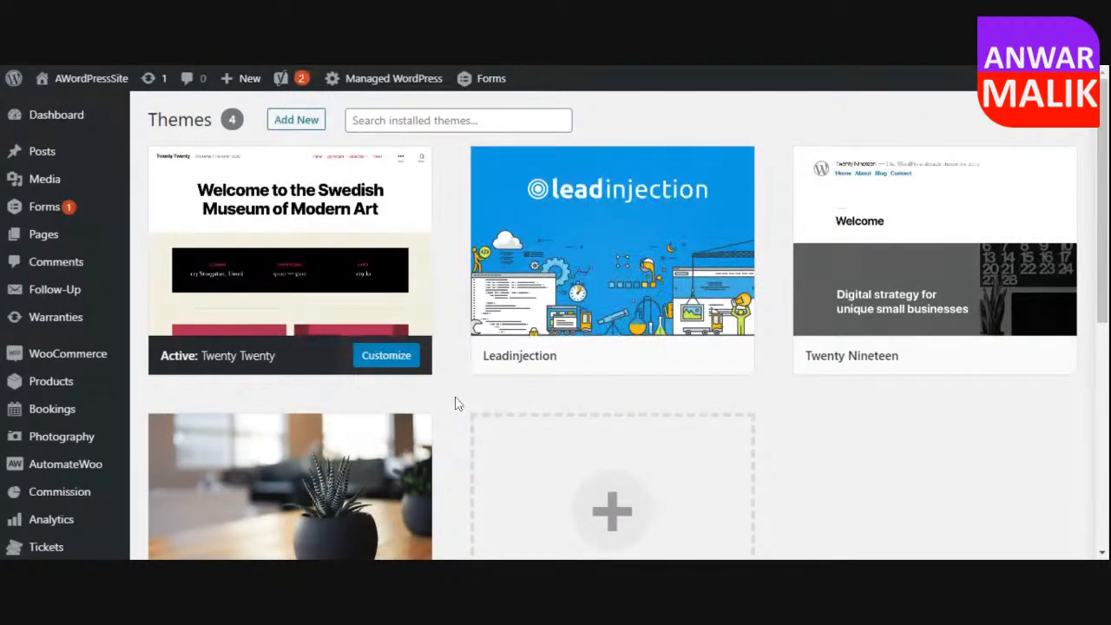
Open the form for adding a new theme by upload and bring up its .zip file chooser.
{"action": "mouse_move", "coordinate": [617, 203]}
{"action": "scroll", "coordinate": [445, 334], "scroll_direction": "down", "scroll_amount": 1}
{"action": "scroll", "coordinate": [445, 334], "scroll_direction": "down", "scroll_amount": 1}
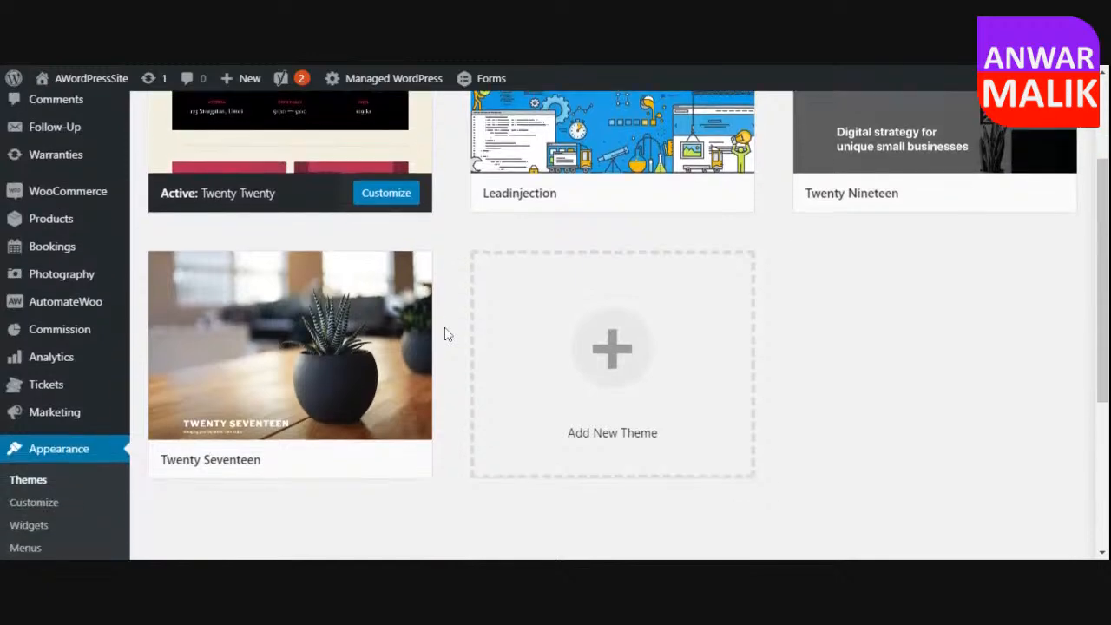
{"action": "scroll", "coordinate": [451, 322], "scroll_direction": "down", "scroll_amount": 2}
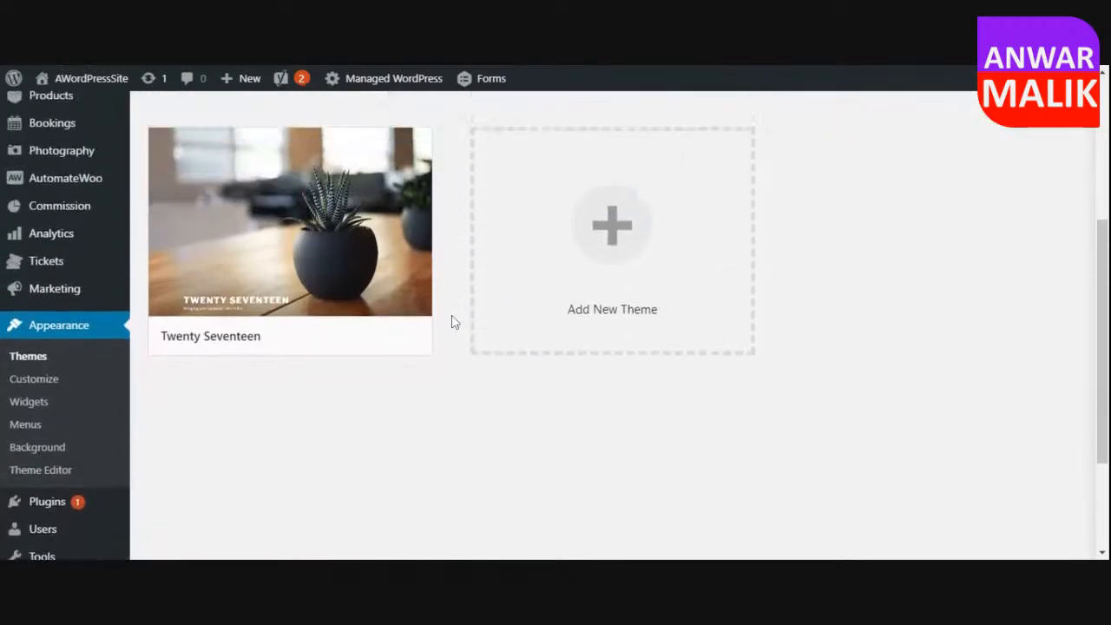
{"action": "scroll", "coordinate": [451, 322], "scroll_direction": "up", "scroll_amount": 5}
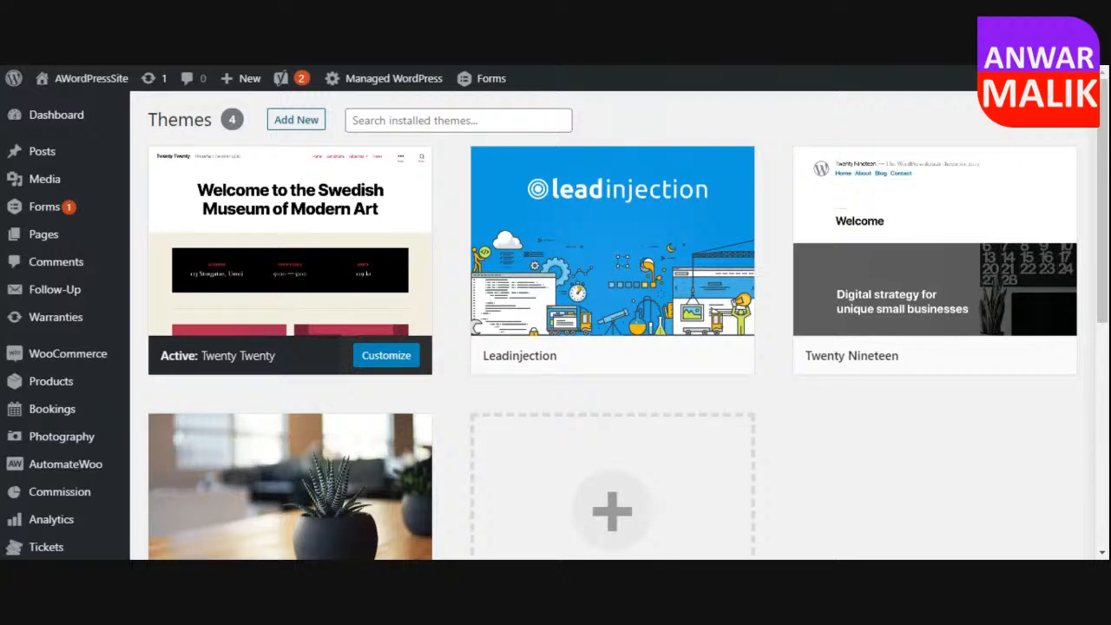
{"action": "left_click", "coordinate": [295, 122]}
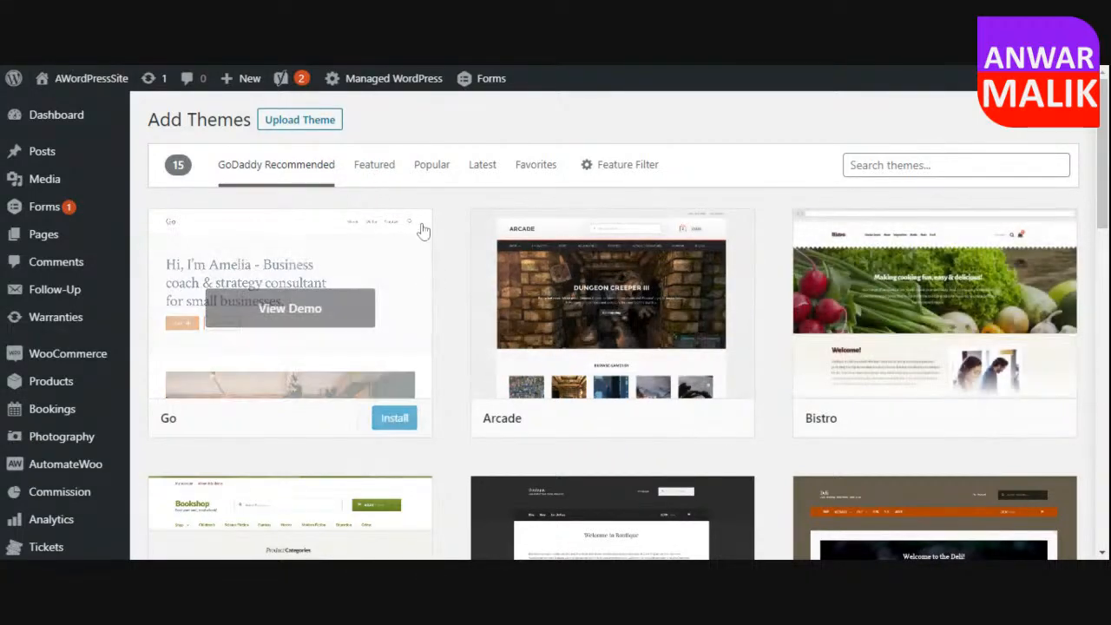
{"action": "left_click", "coordinate": [304, 122]}
{"action": "left_click", "coordinate": [509, 267]}
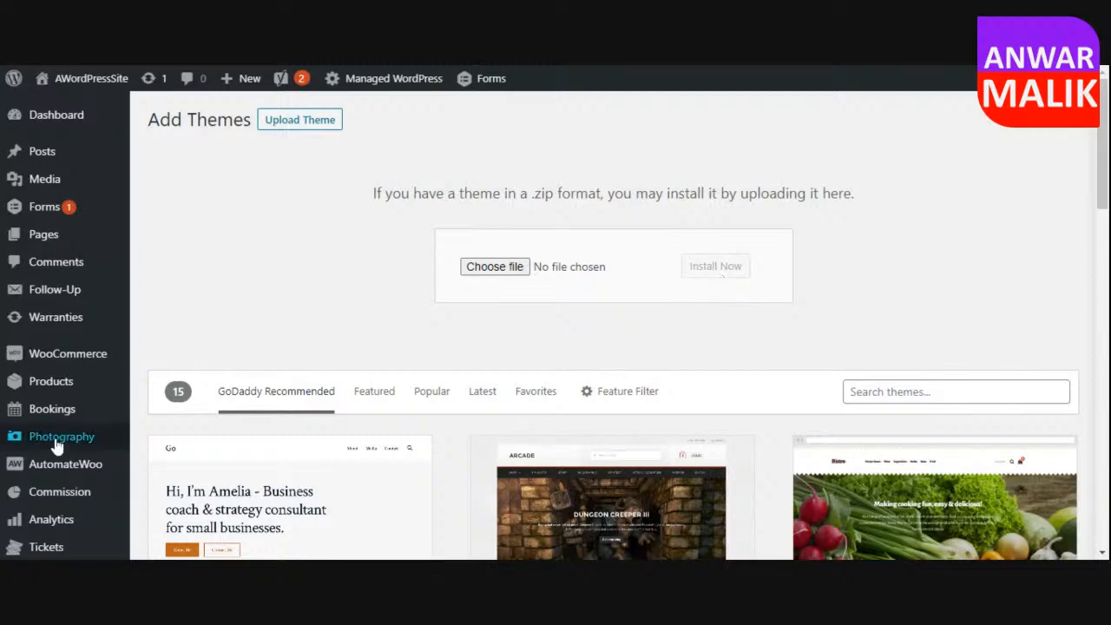
Return to the installed themes and activate the Leadinjection theme.
{"action": "scroll", "coordinate": [57, 445], "scroll_direction": "down", "scroll_amount": 3}
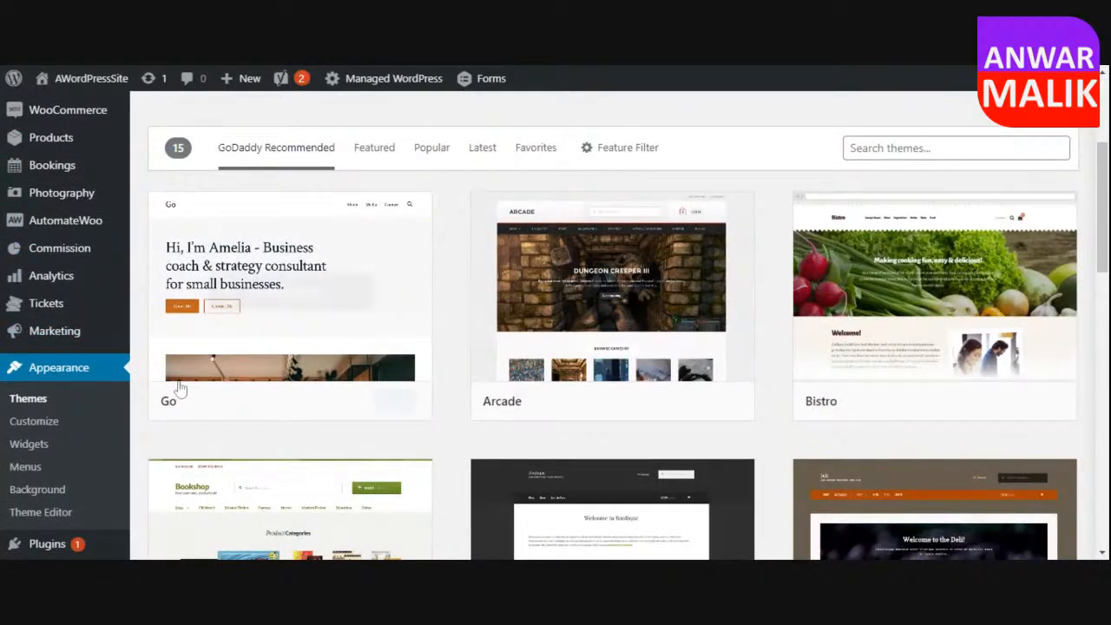
{"action": "mouse_move", "coordinate": [360, 301]}
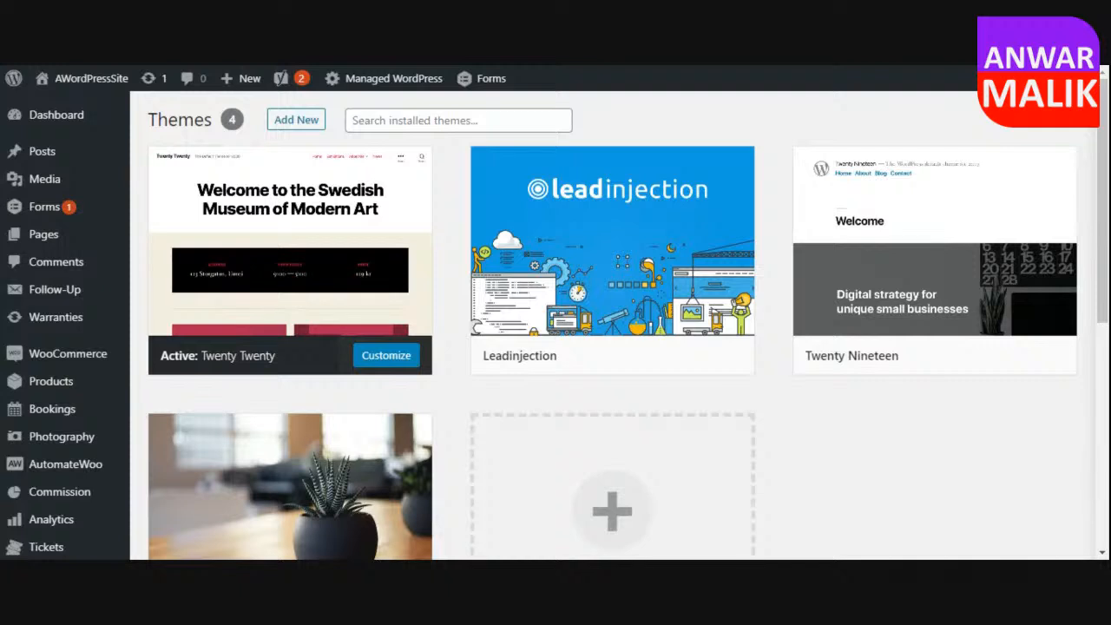
{"action": "mouse_move", "coordinate": [648, 270]}
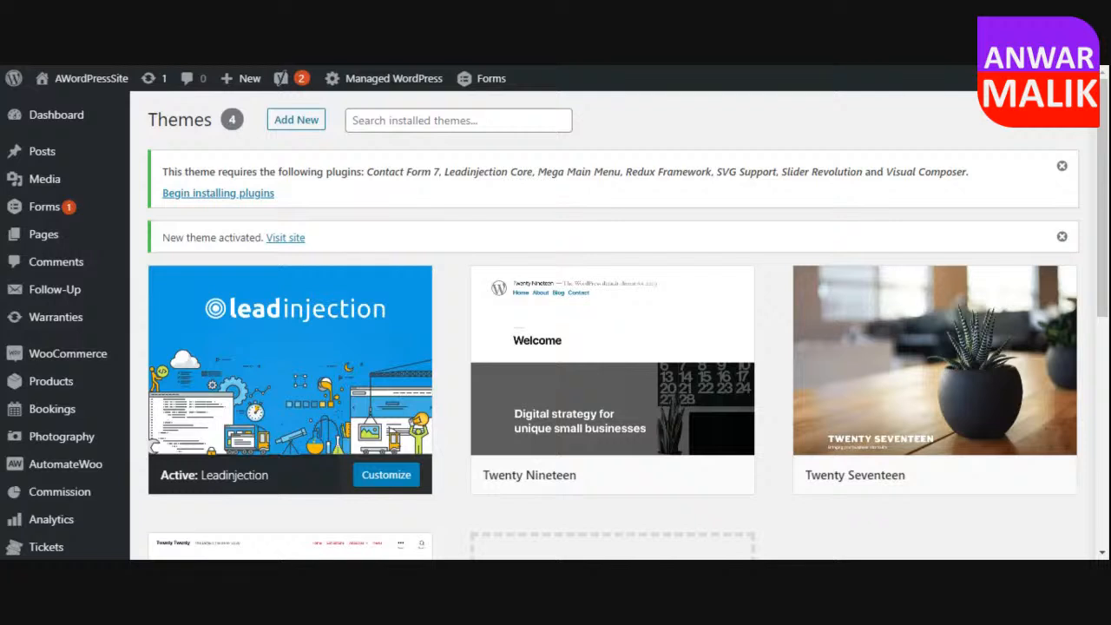
Open the list of required plugins for Leadinjection from its installation notice and review it.
{"action": "left_click", "coordinate": [194, 194]}
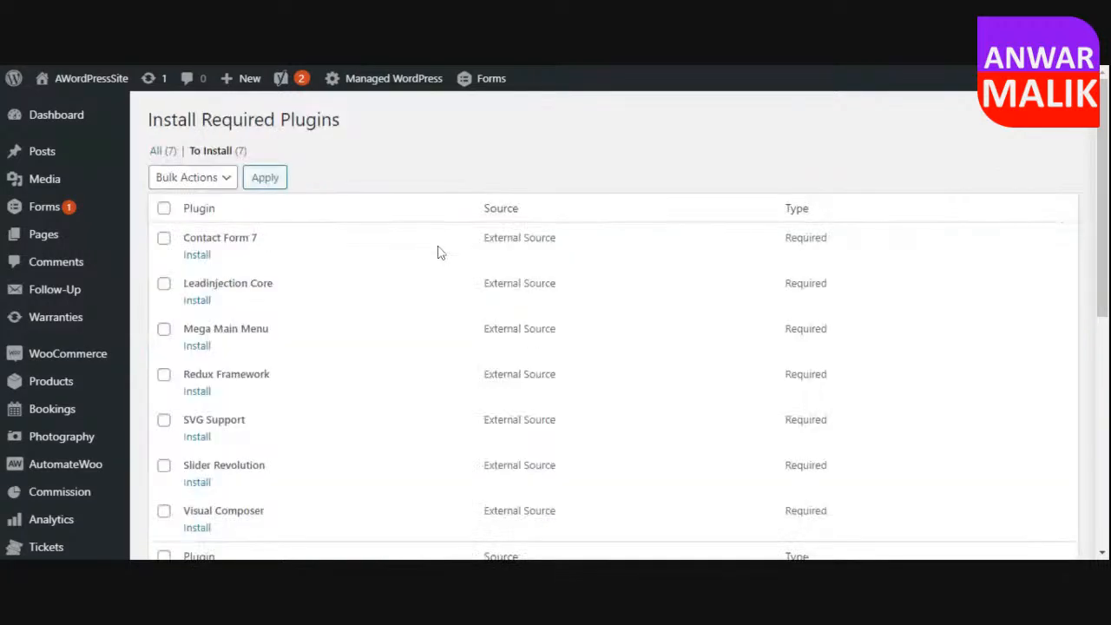
{"action": "scroll", "coordinate": [350, 276], "scroll_direction": "down", "scroll_amount": 3}
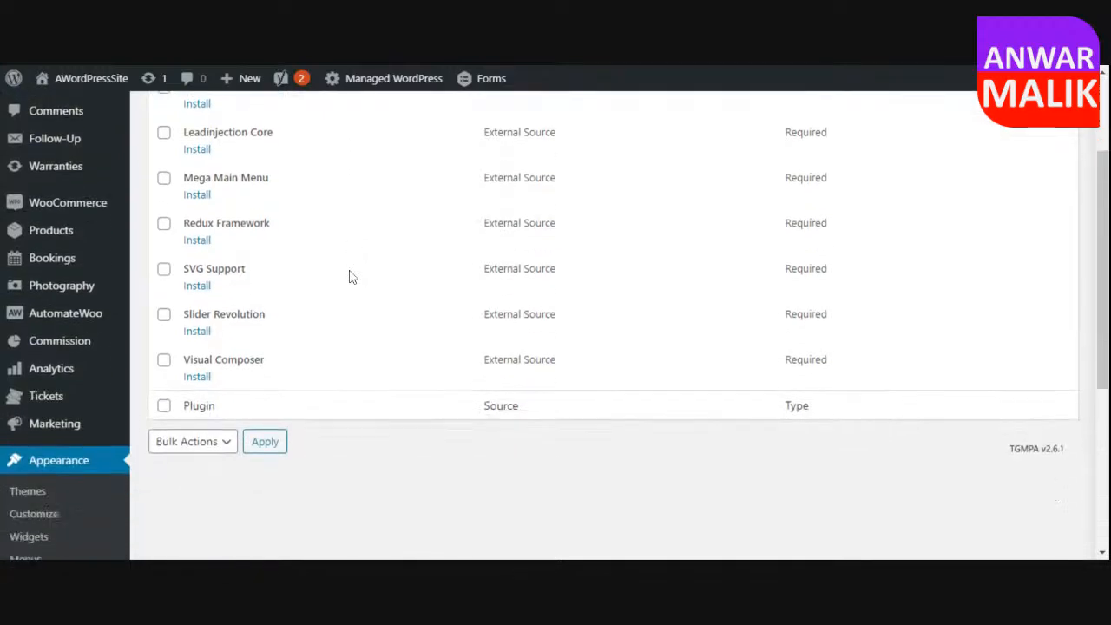
{"action": "scroll", "coordinate": [330, 317], "scroll_direction": "up", "scroll_amount": 3}
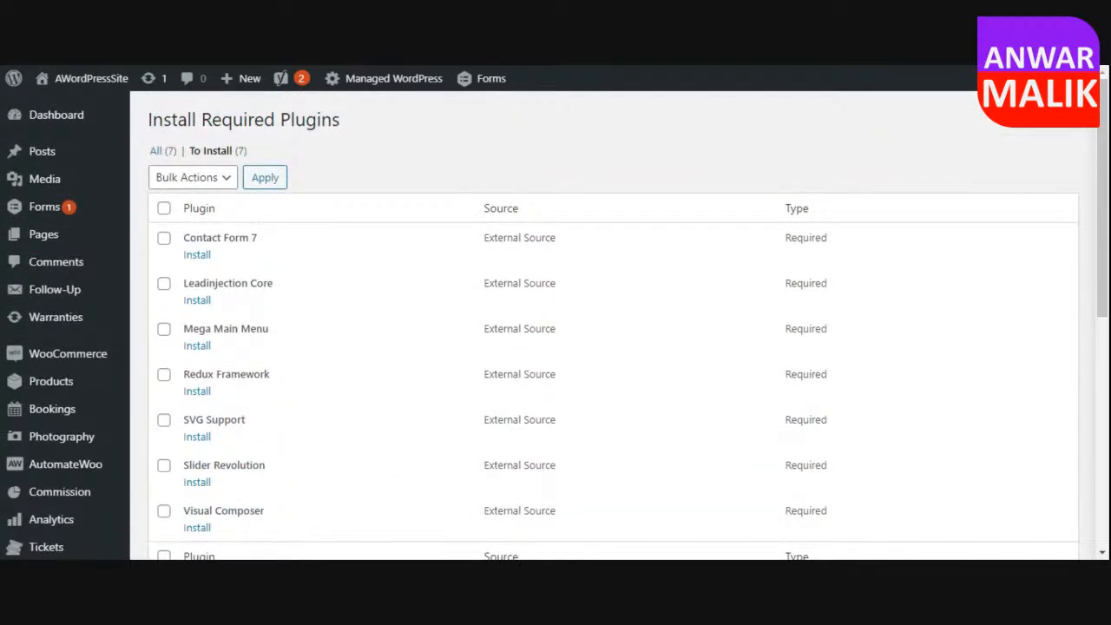
Select all the required plugins and run the bulk Install action on them.
{"action": "left_click", "coordinate": [163, 210]}
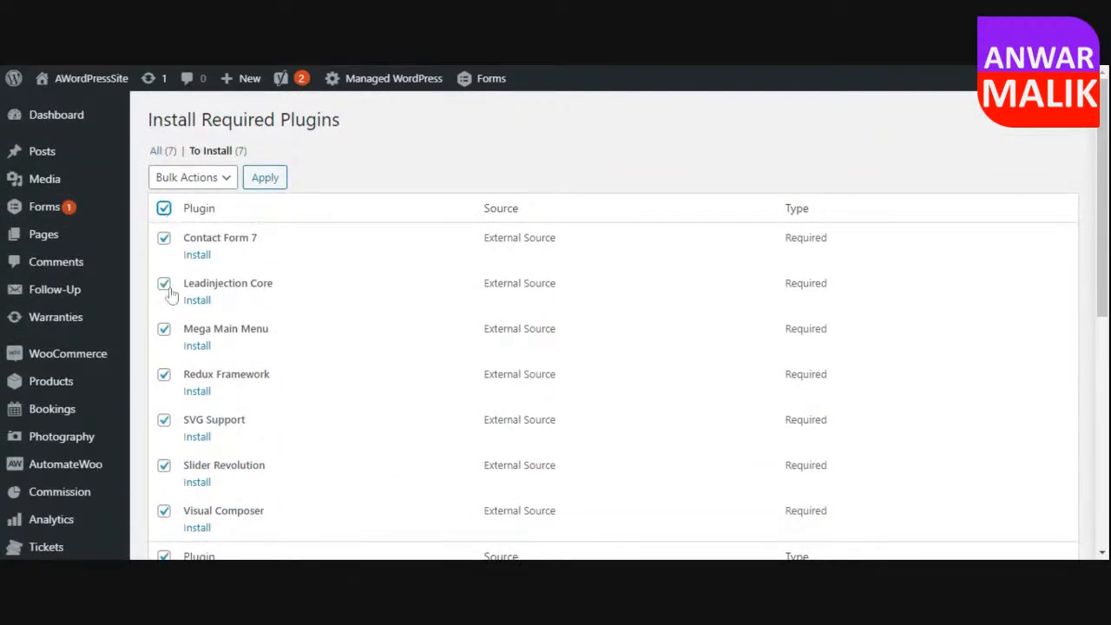
{"action": "left_click", "coordinate": [160, 177]}
{"action": "left_click", "coordinate": [185, 212]}
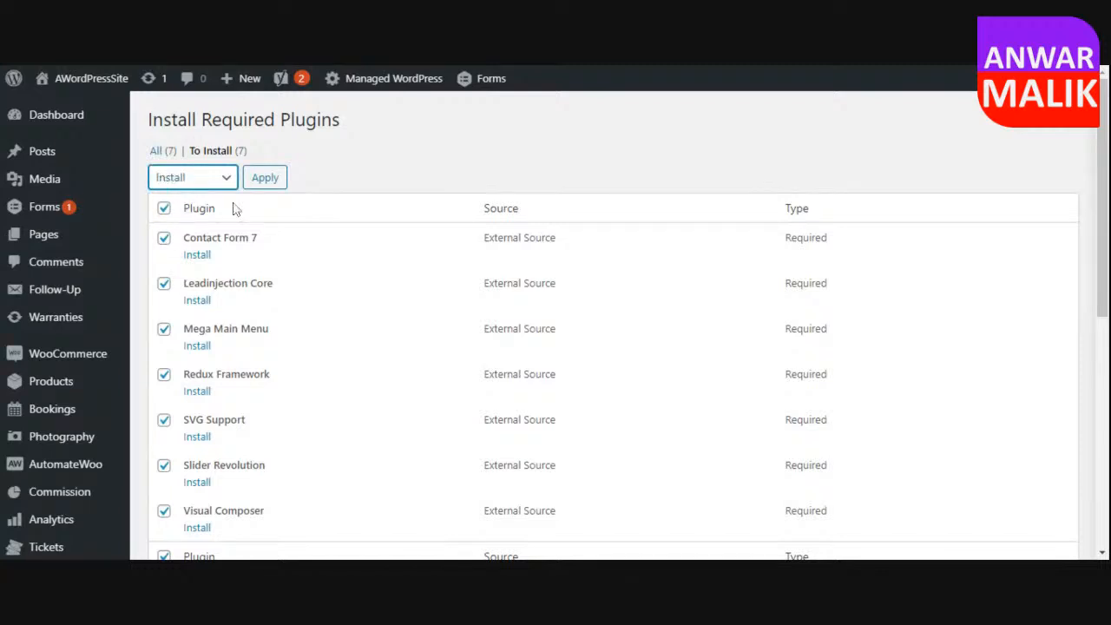
{"action": "left_click", "coordinate": [253, 182]}
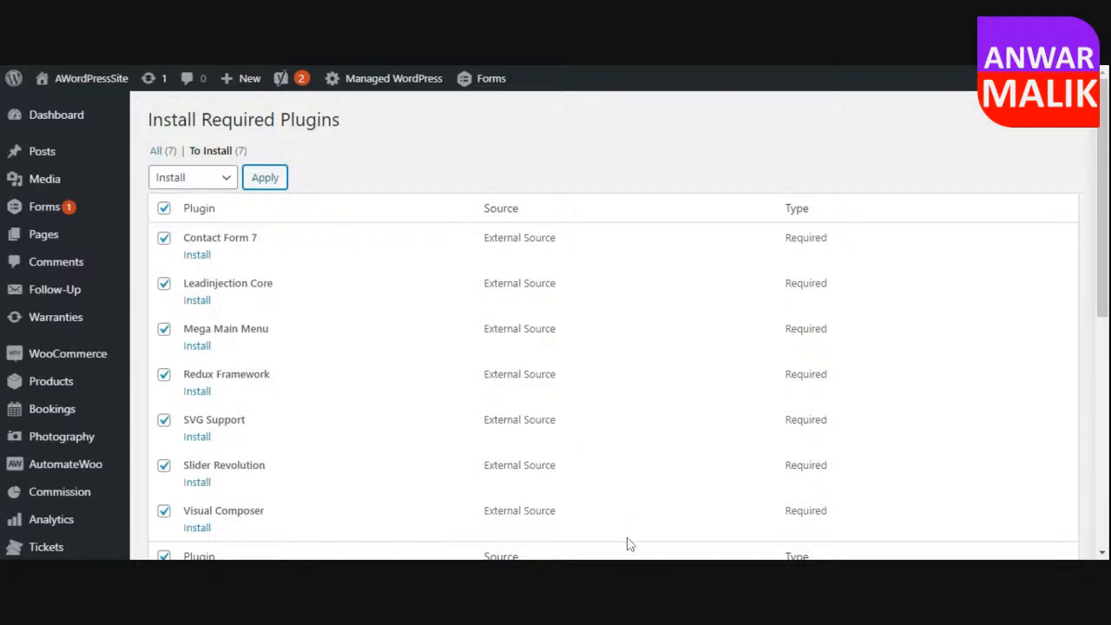
{"action": "left_click", "coordinate": [371, 64]}
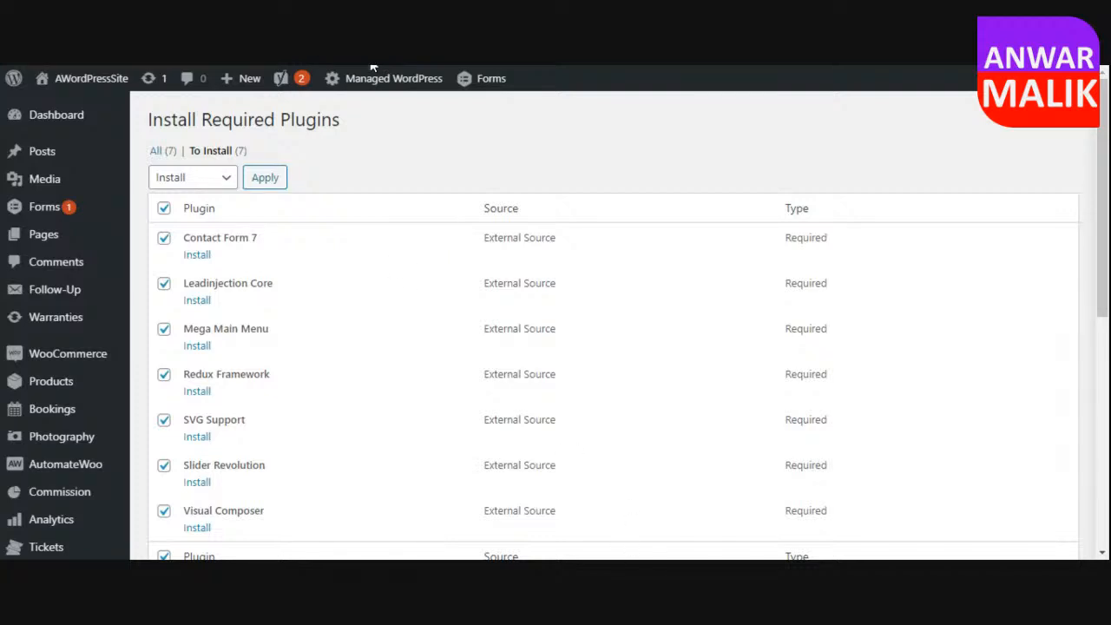
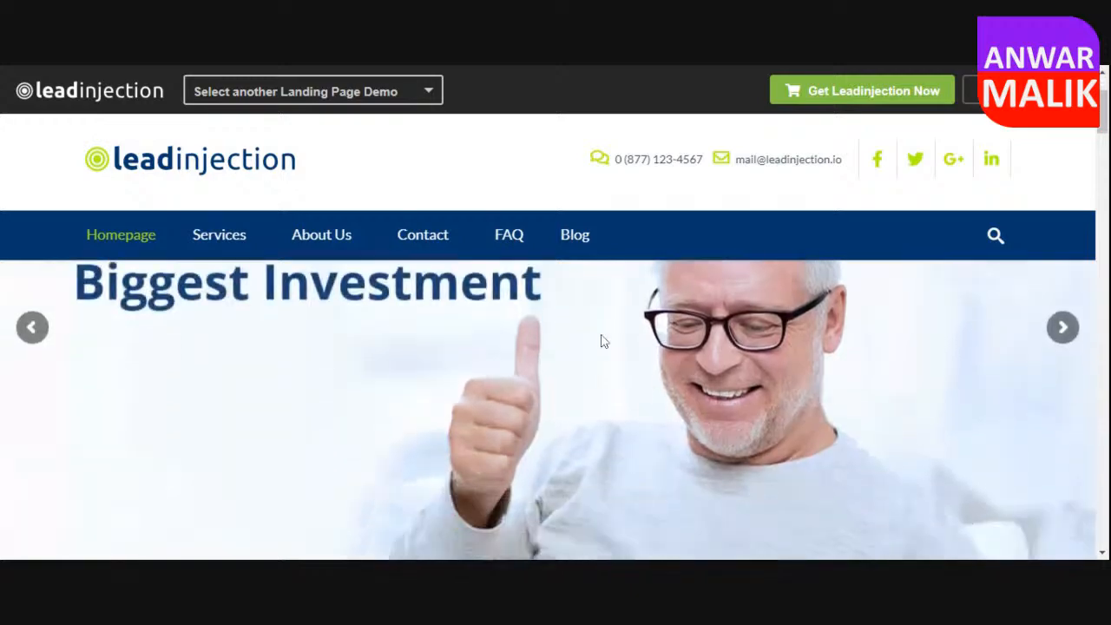
Examine the Leadinjection insurance demo homepage, covering its hero slider, insurance category bar and the three insurance cards with their text.
{"action": "scroll", "coordinate": [601, 339], "scroll_direction": "down", "scroll_amount": 2}
{"action": "scroll", "coordinate": [600, 339], "scroll_direction": "up", "scroll_amount": 8}
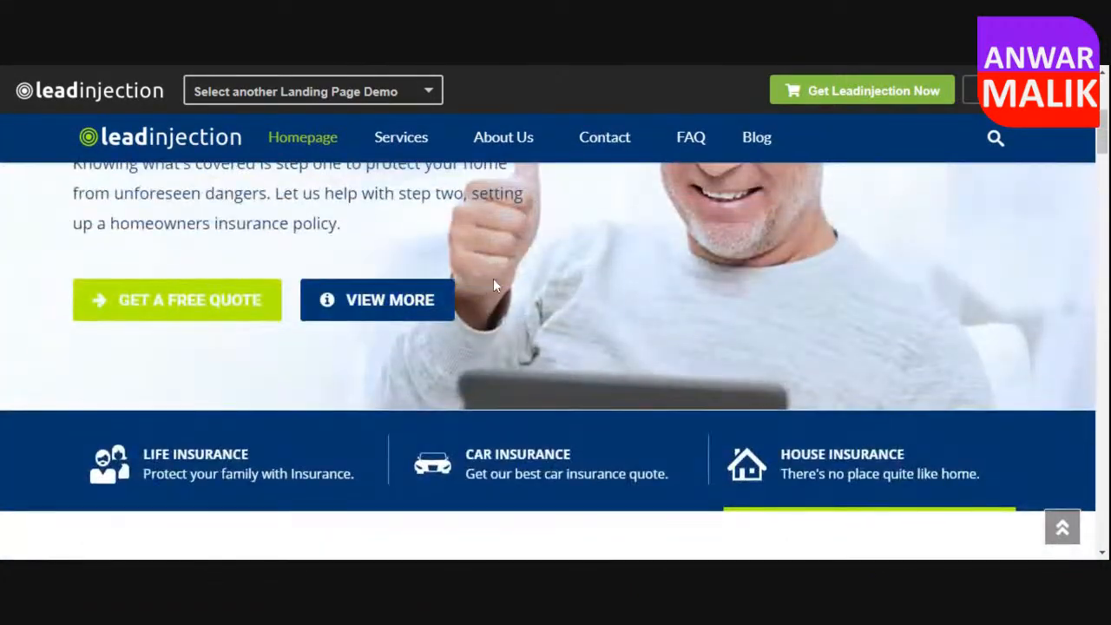
{"action": "scroll", "coordinate": [486, 278], "scroll_direction": "up", "scroll_amount": 5}
{"action": "scroll", "coordinate": [520, 336], "scroll_direction": "down", "scroll_amount": 6}
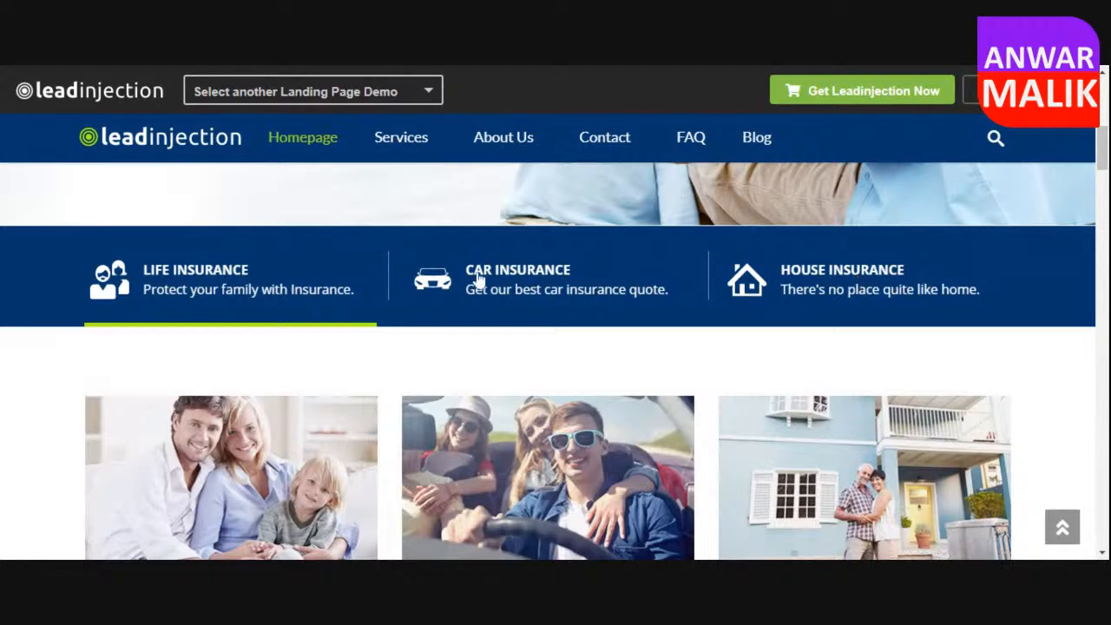
{"action": "scroll", "coordinate": [477, 287], "scroll_direction": "down", "scroll_amount": 2}
{"action": "scroll", "coordinate": [752, 308], "scroll_direction": "down", "scroll_amount": 1}
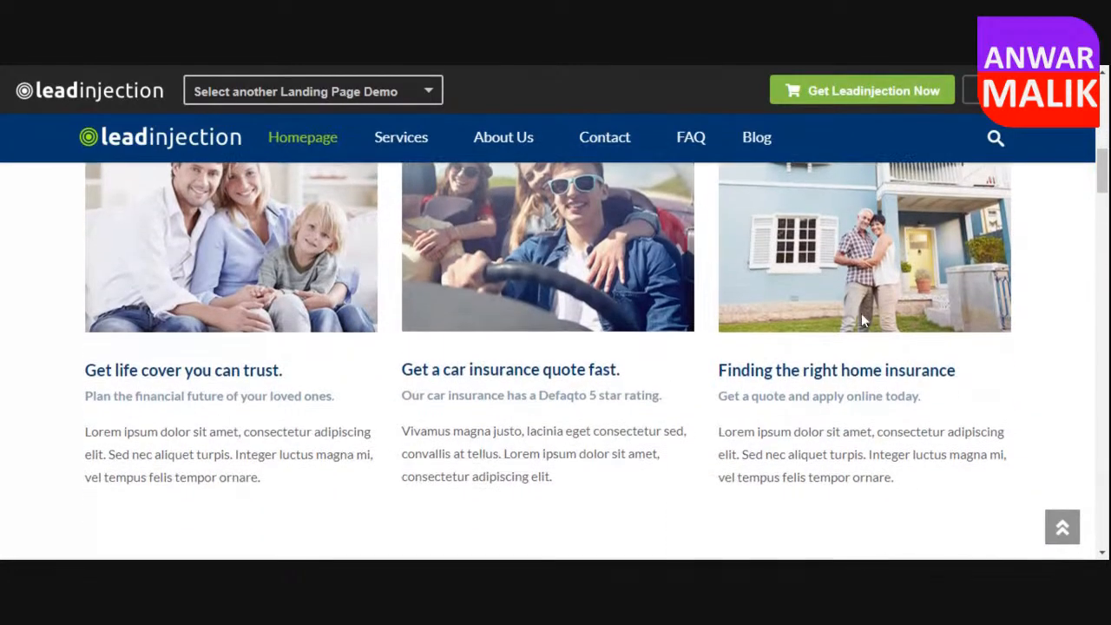
{"action": "left_click_drag", "start_coordinate": [206, 369], "coordinate": [146, 369]}
{"action": "left_click_drag", "start_coordinate": [251, 477], "coordinate": [138, 453]}
{"action": "scroll", "coordinate": [933, 248], "scroll_direction": "down", "scroll_amount": 7}
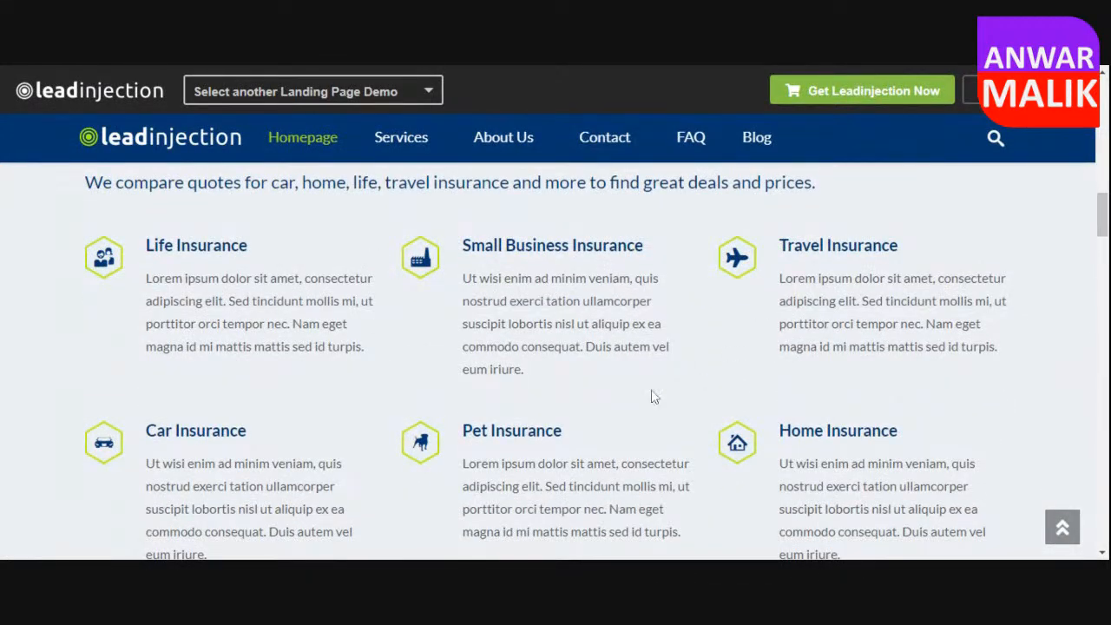
Review the demo homepage's services grid, About Us text, skill bars and testimonials down to the quote call-to-action.
{"action": "scroll", "coordinate": [492, 353], "scroll_direction": "down", "scroll_amount": 3}
{"action": "scroll", "coordinate": [491, 353], "scroll_direction": "down", "scroll_amount": 3}
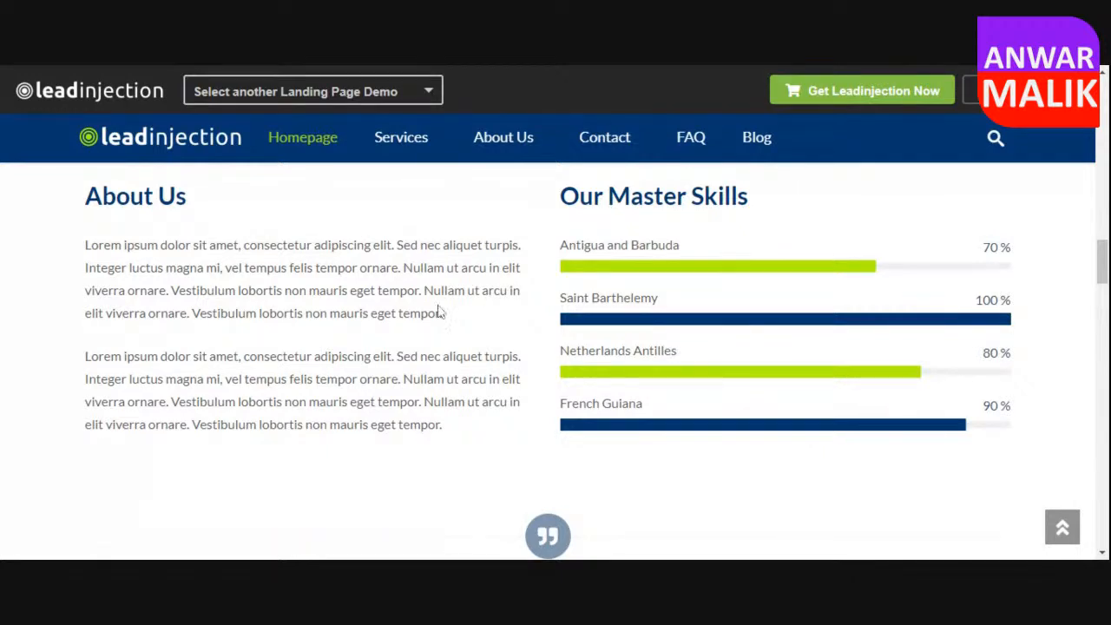
{"action": "scroll", "coordinate": [564, 334], "scroll_direction": "down", "scroll_amount": 2}
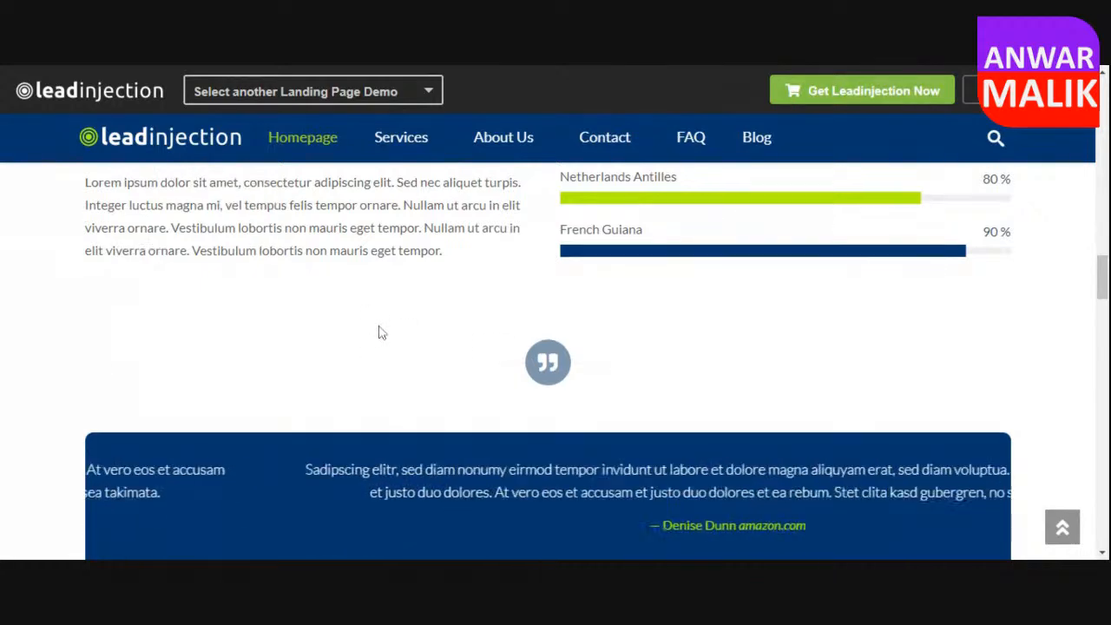
{"action": "scroll", "coordinate": [380, 329], "scroll_direction": "down", "scroll_amount": 3}
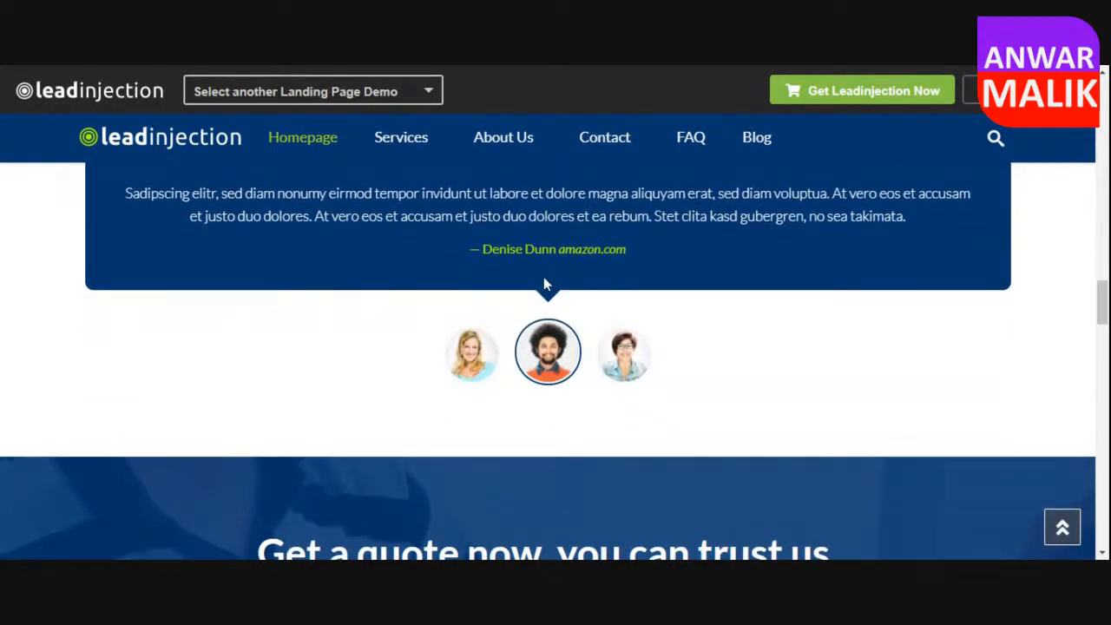
{"action": "scroll", "coordinate": [381, 282], "scroll_direction": "down", "scroll_amount": 6}
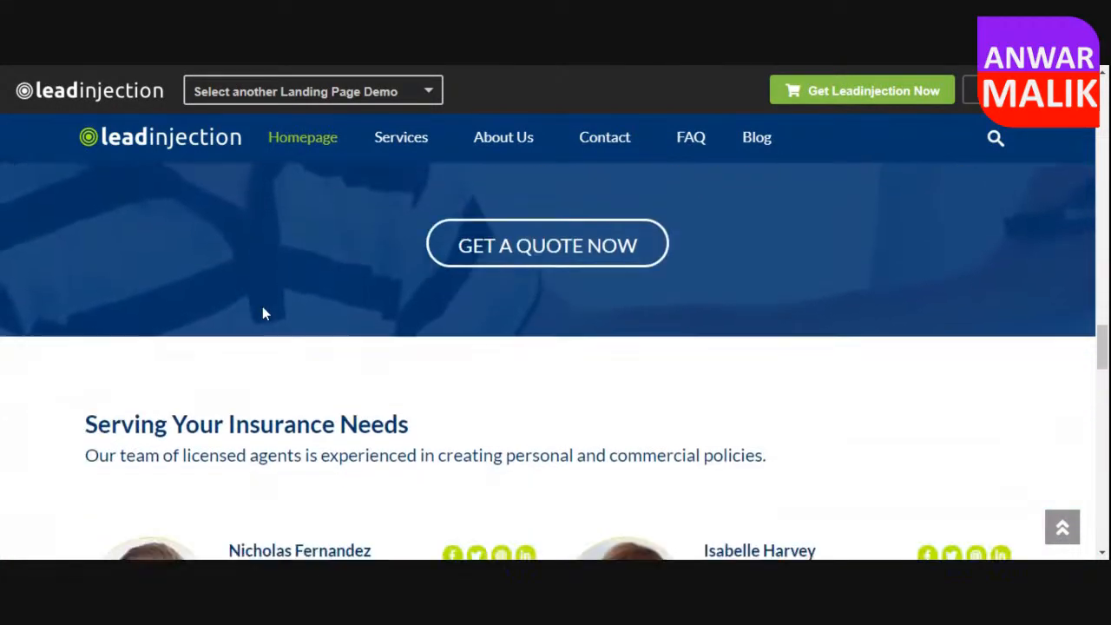
Open the demo's Get a Quote Now form, look through its appointment fields and dismiss it.
{"action": "left_click", "coordinate": [545, 247]}
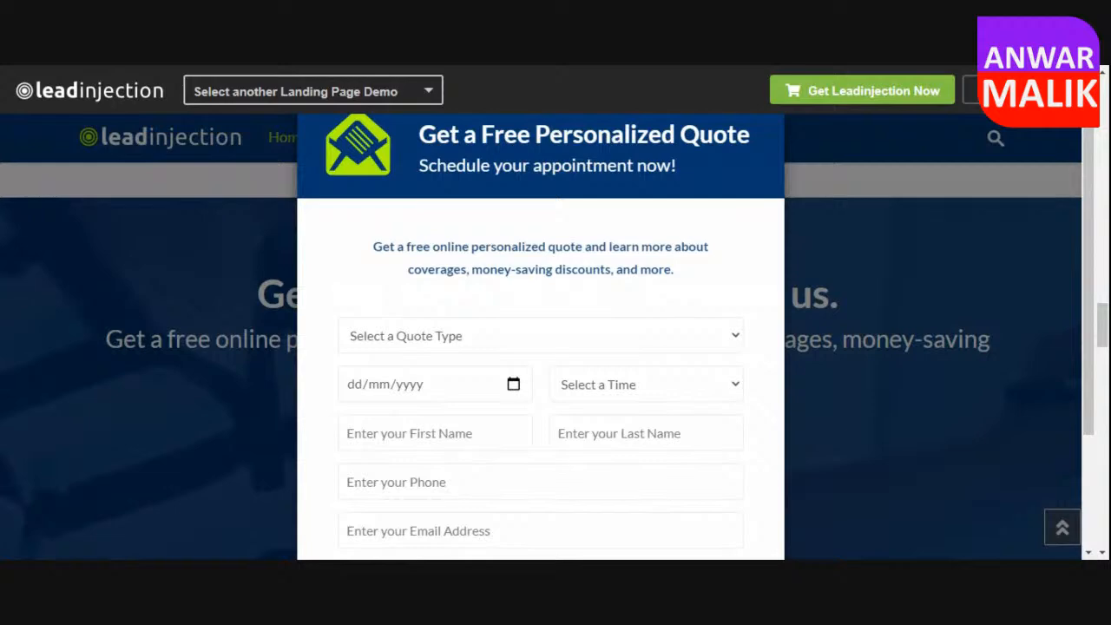
{"action": "scroll", "coordinate": [734, 330], "scroll_direction": "down", "scroll_amount": 2}
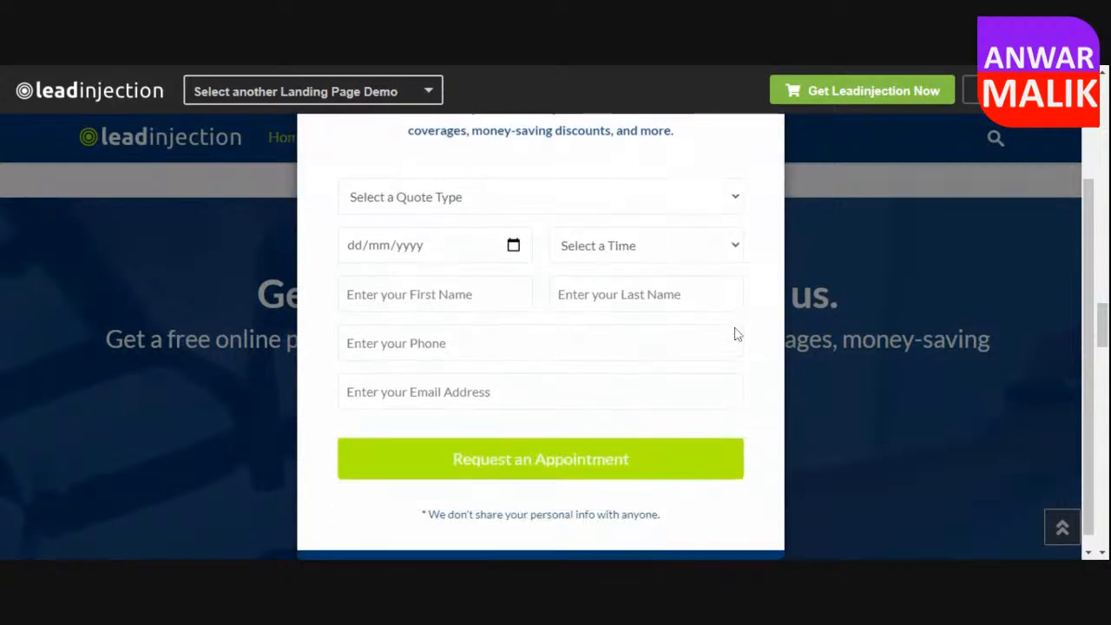
{"action": "left_click", "coordinate": [778, 341]}
Review the demo homepage's team members, partner logos, map and footer, including the quote popup that overlays the page.
{"action": "scroll", "coordinate": [314, 425], "scroll_direction": "down", "scroll_amount": 2}
{"action": "scroll", "coordinate": [314, 426], "scroll_direction": "down", "scroll_amount": 7}
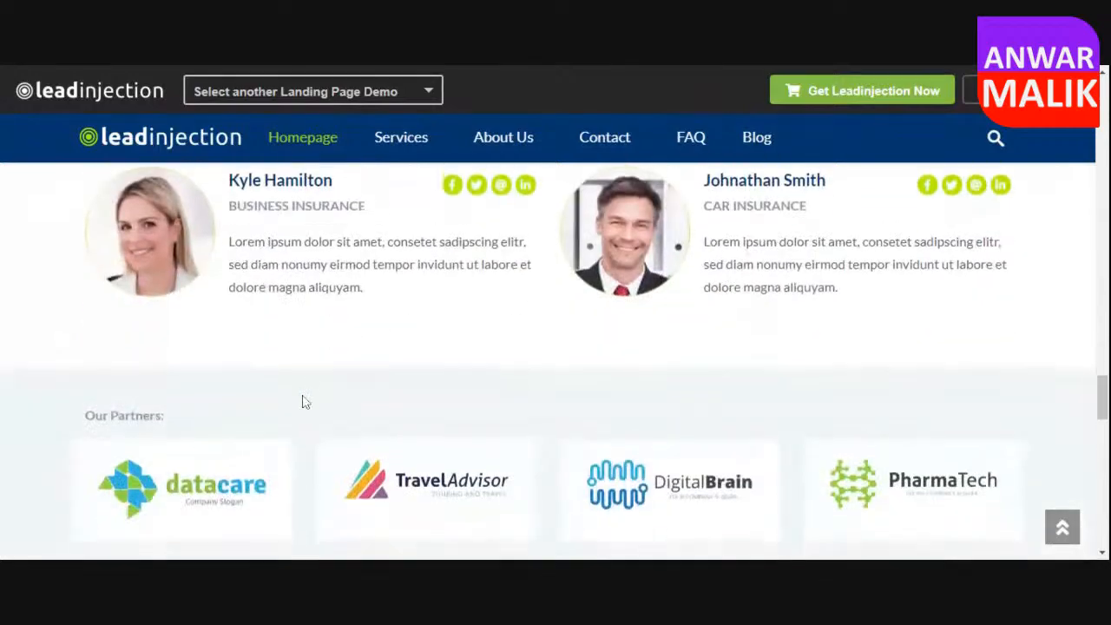
{"action": "scroll", "coordinate": [312, 394], "scroll_direction": "down", "scroll_amount": 10}
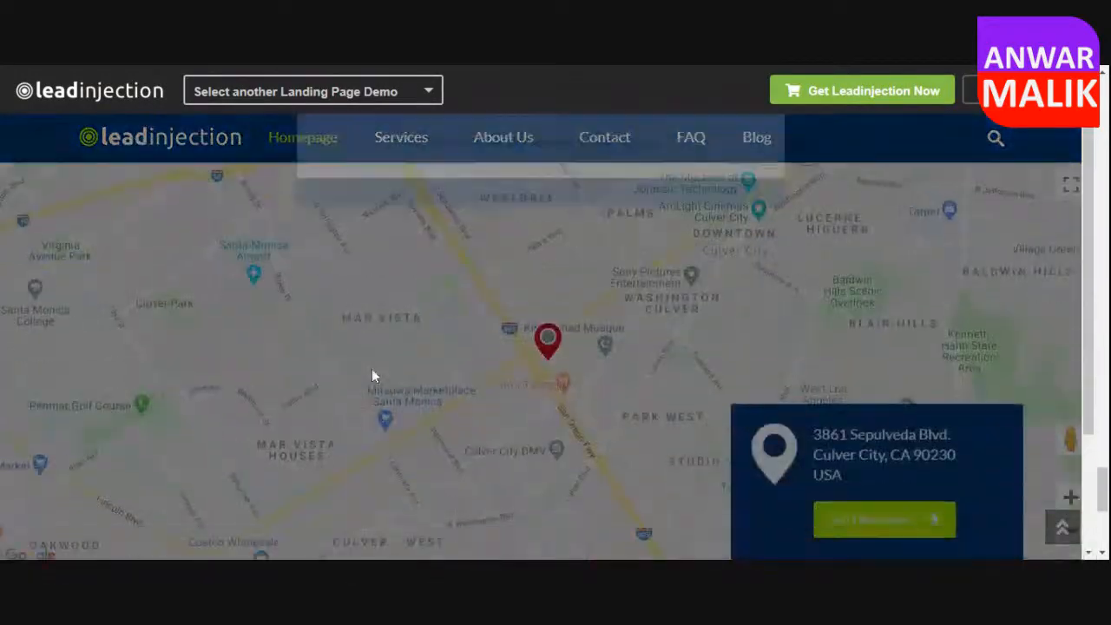
{"action": "scroll", "coordinate": [312, 378], "scroll_direction": "down", "scroll_amount": 2}
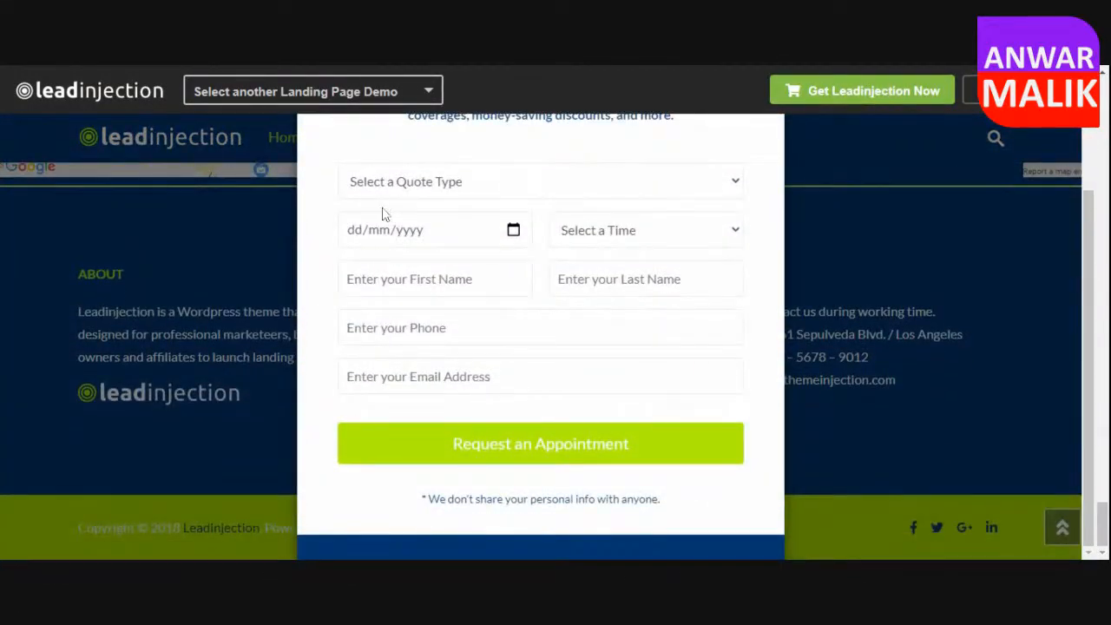
{"action": "scroll", "coordinate": [762, 313], "scroll_direction": "up", "scroll_amount": 2}
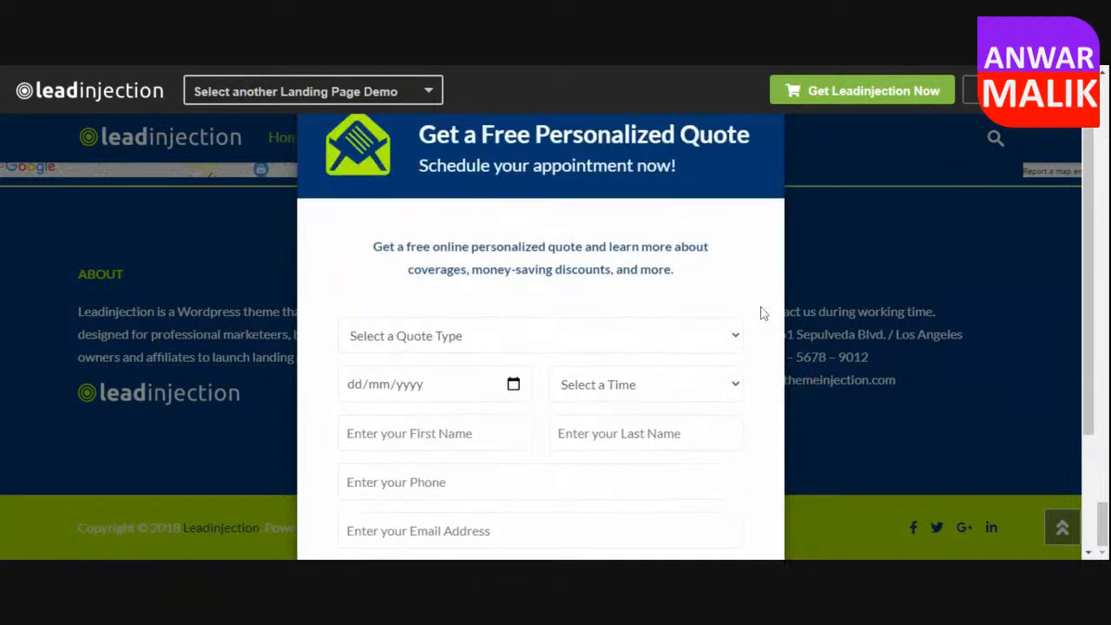
Remove the demo selector bar and set the quote popup's type to Life Insurance and its time to 11:00 am.
{"action": "left_click", "coordinate": [998, 90]}
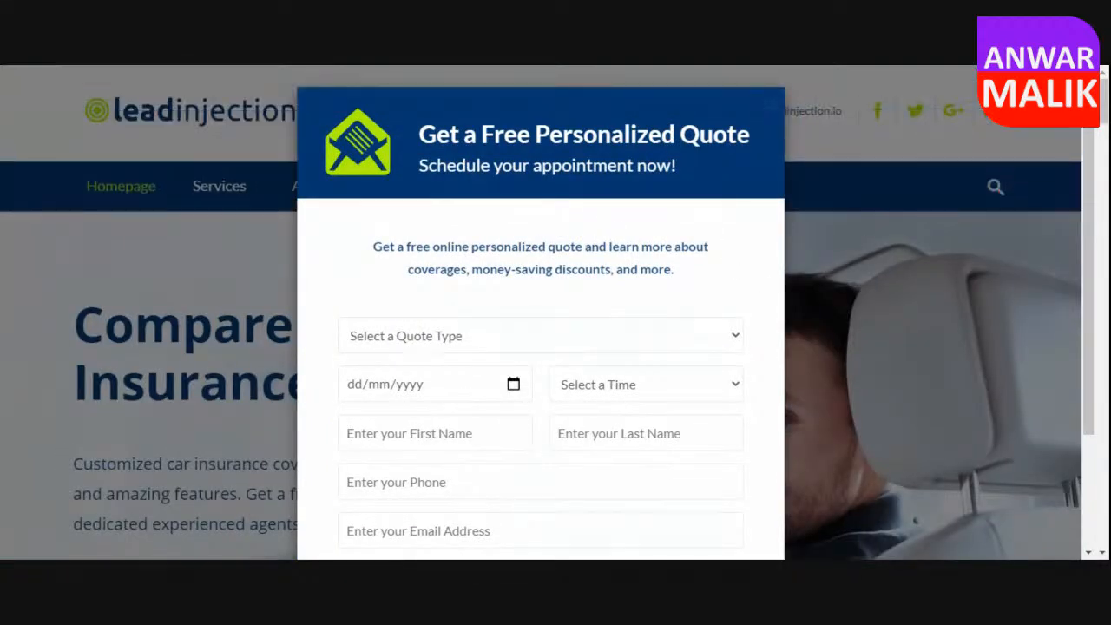
{"action": "scroll", "coordinate": [689, 327], "scroll_direction": "down", "scroll_amount": 5}
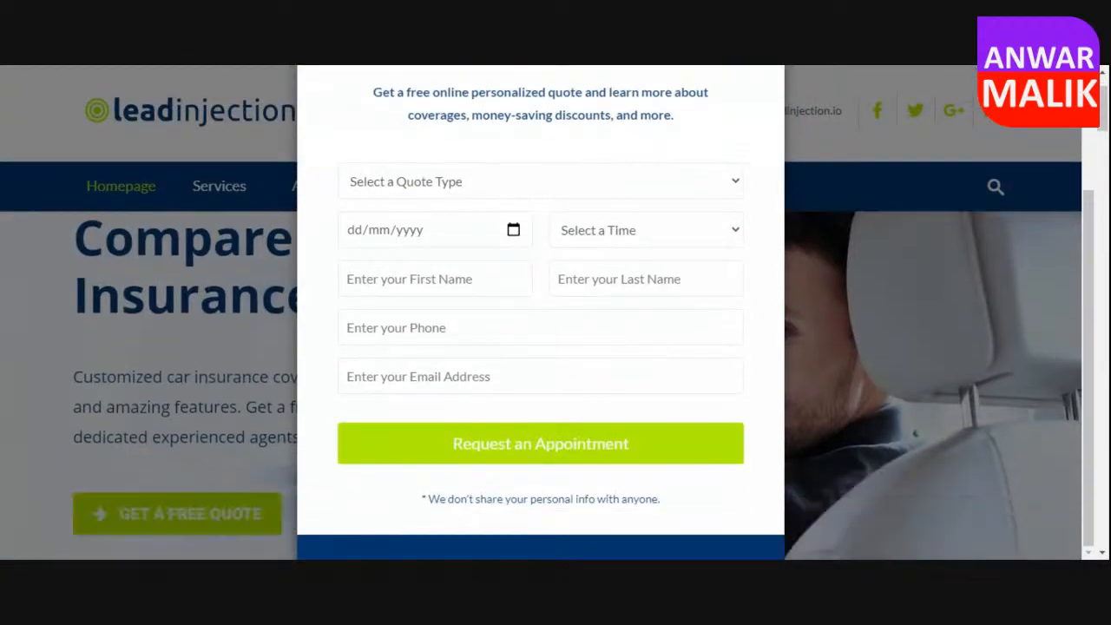
{"action": "scroll", "coordinate": [394, 305], "scroll_direction": "up", "scroll_amount": 5}
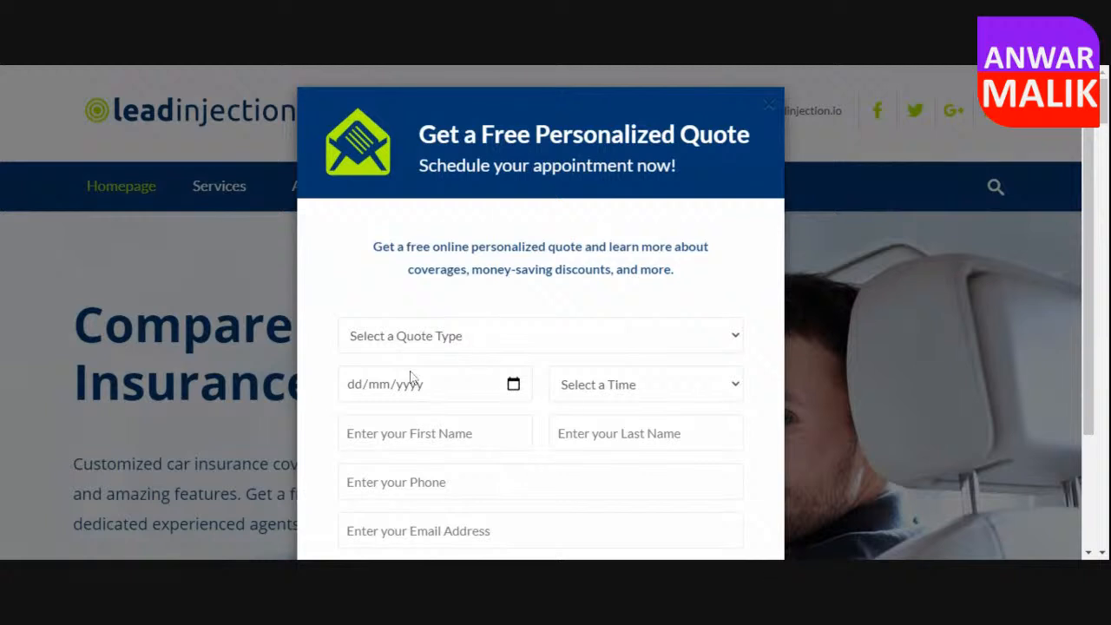
{"action": "scroll", "coordinate": [408, 347], "scroll_direction": "down", "scroll_amount": 2}
{"action": "left_click", "coordinate": [432, 261]}
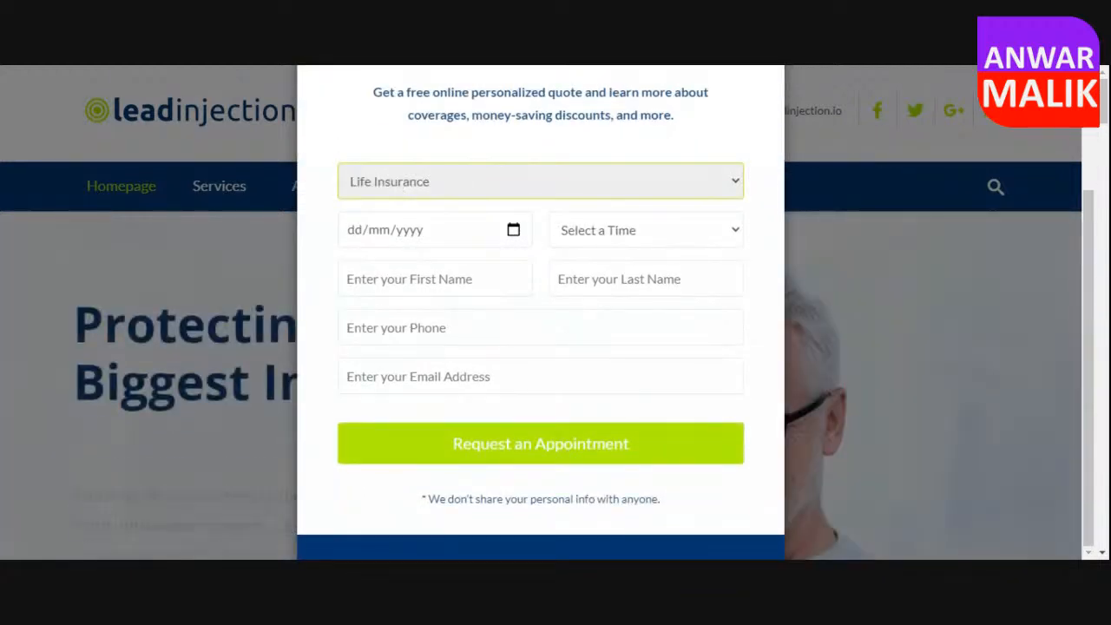
{"action": "left_click", "coordinate": [416, 232]}
{"action": "left_click", "coordinate": [645, 235]}
{"action": "left_click", "coordinate": [653, 299]}
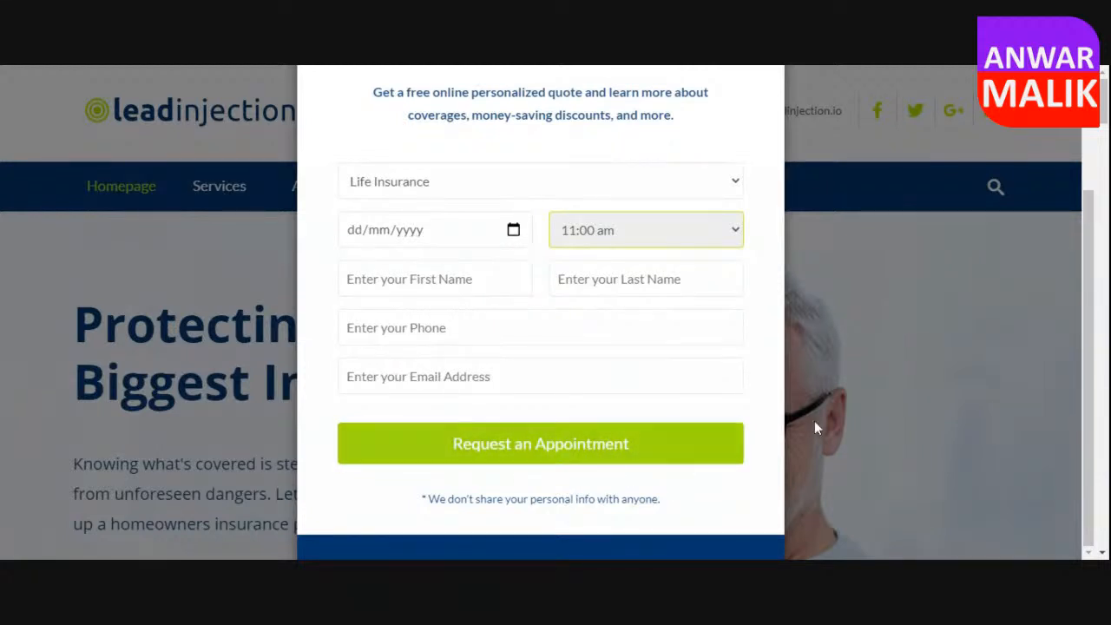
Switch back to WordPress, review the plugin installation results and return to the Required Plugins Installer.
{"action": "scroll", "coordinate": [816, 417], "scroll_direction": "up", "scroll_amount": 2}
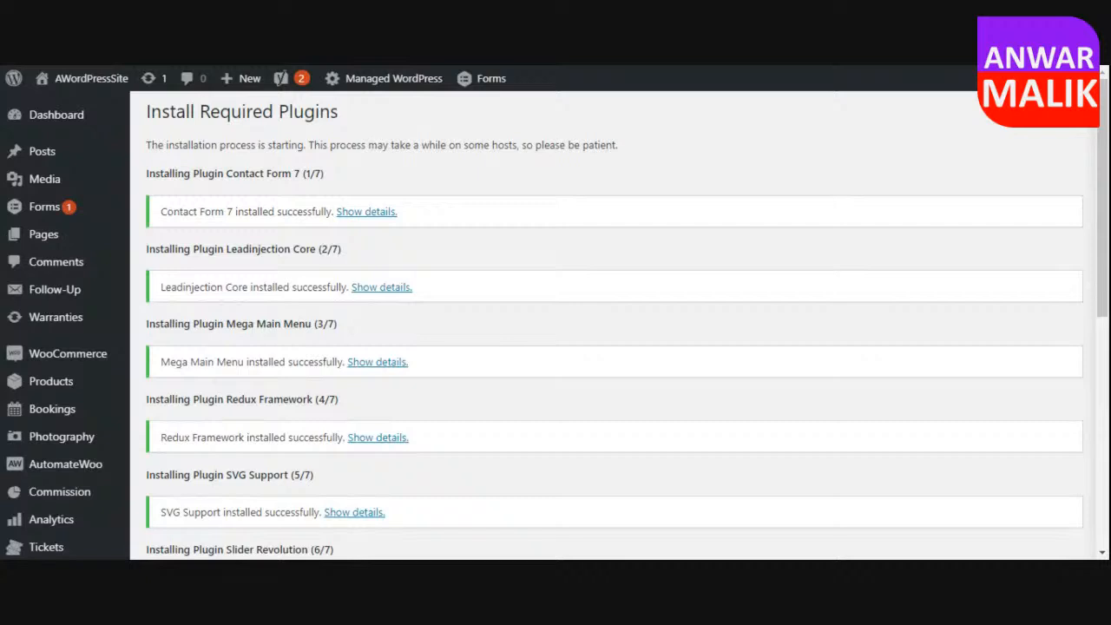
{"action": "scroll", "coordinate": [496, 322], "scroll_direction": "down", "scroll_amount": 4}
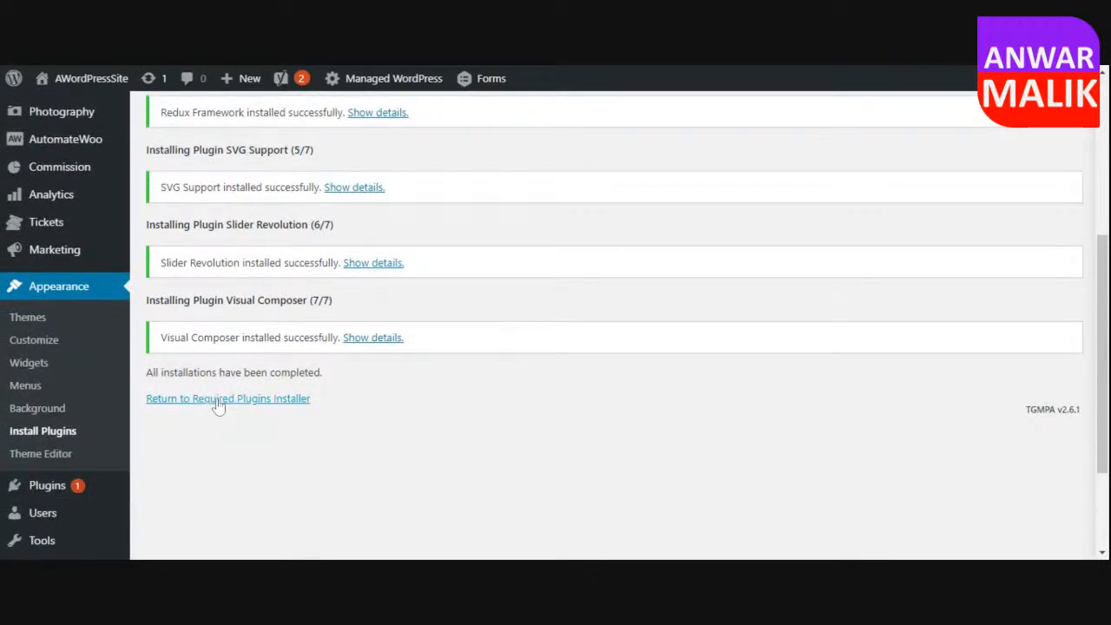
{"action": "left_click", "coordinate": [228, 401]}
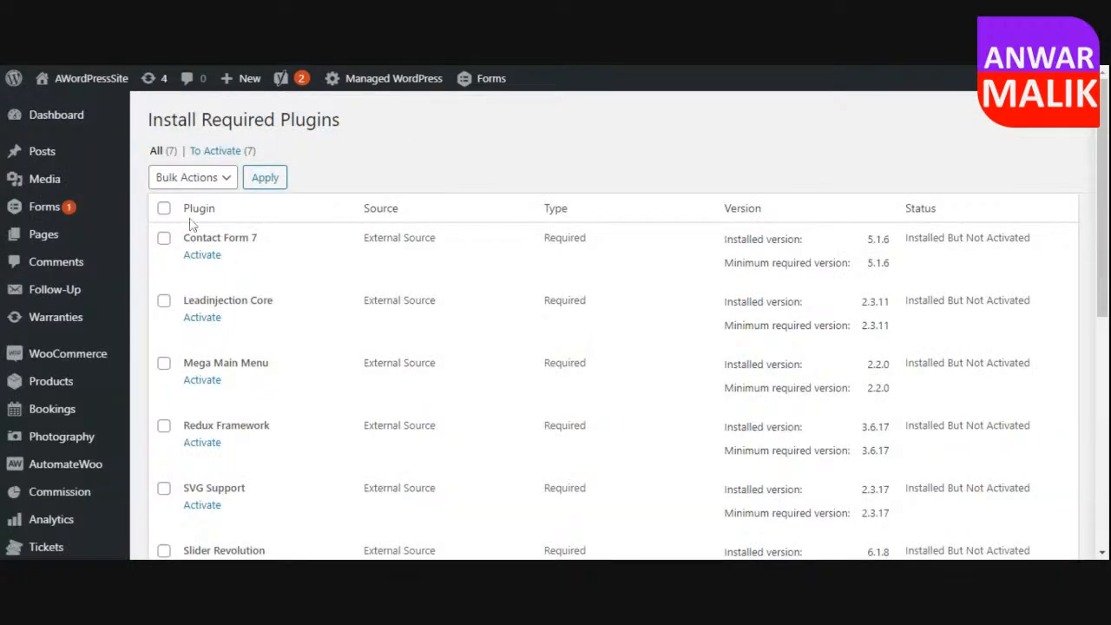
Select all the required plugins and try to run the bulk Install action on them.
{"action": "scroll", "coordinate": [249, 377], "scroll_direction": "down", "scroll_amount": 1}
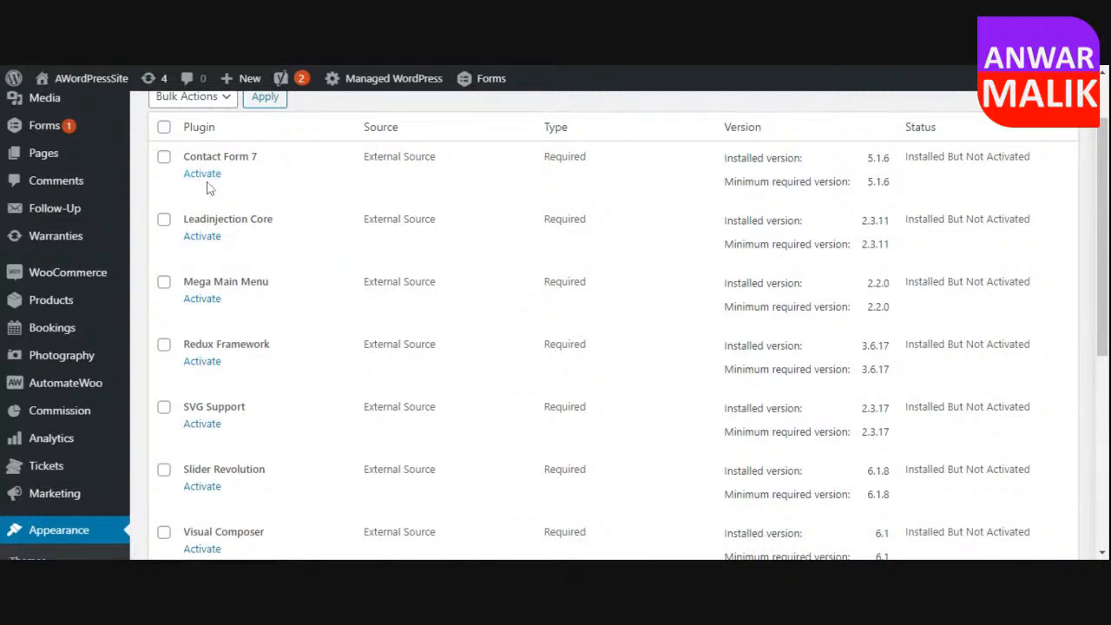
{"action": "scroll", "coordinate": [234, 263], "scroll_direction": "up", "scroll_amount": 1}
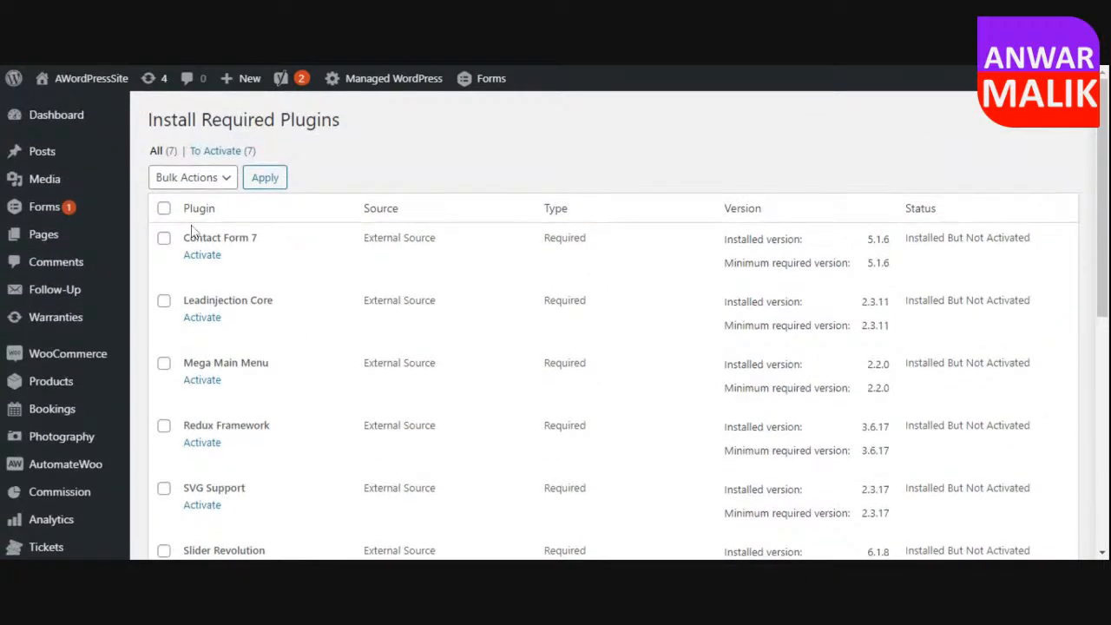
{"action": "left_click", "coordinate": [164, 208]}
{"action": "left_click", "coordinate": [199, 177]}
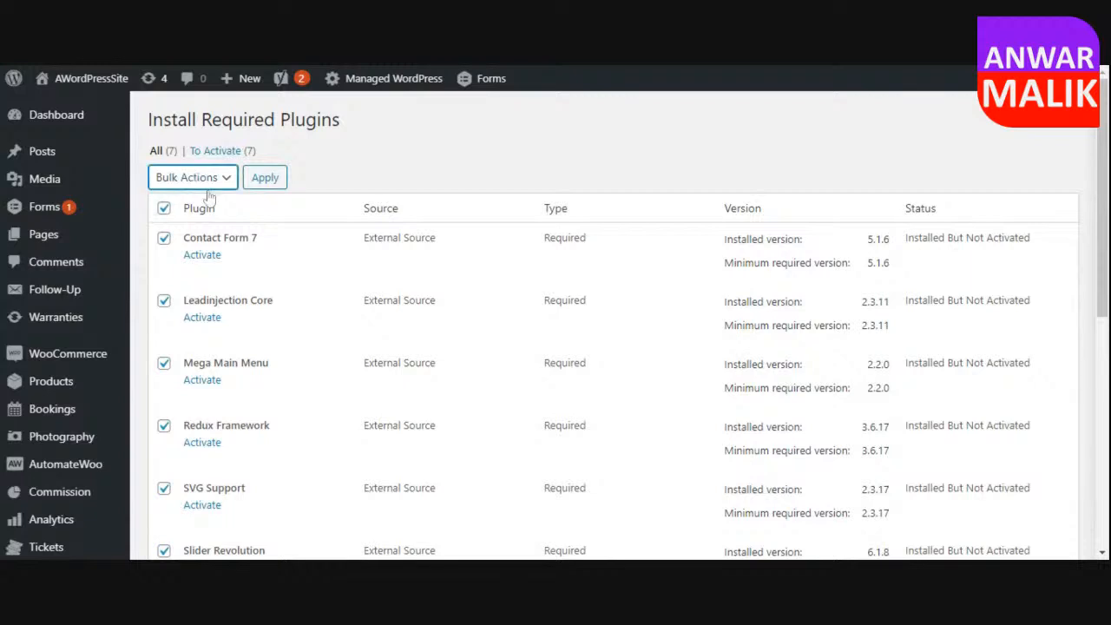
{"action": "left_click", "coordinate": [208, 196]}
{"action": "left_click", "coordinate": [268, 178]}
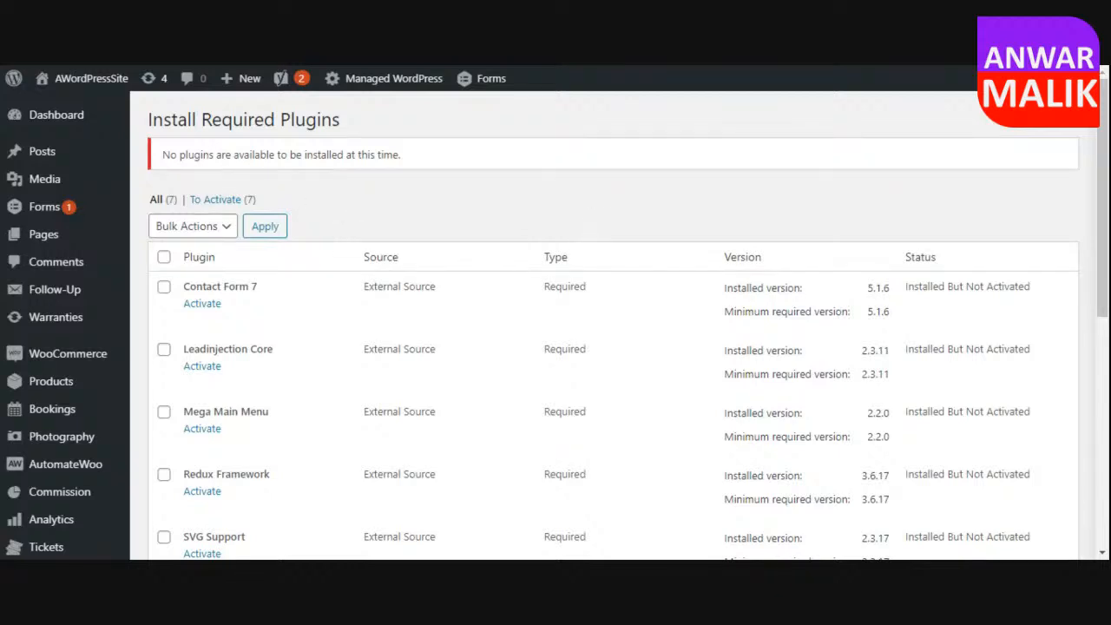
Select all the required plugins and run the bulk Activate action on them.
{"action": "left_click", "coordinate": [163, 258]}
{"action": "left_click", "coordinate": [206, 224]}
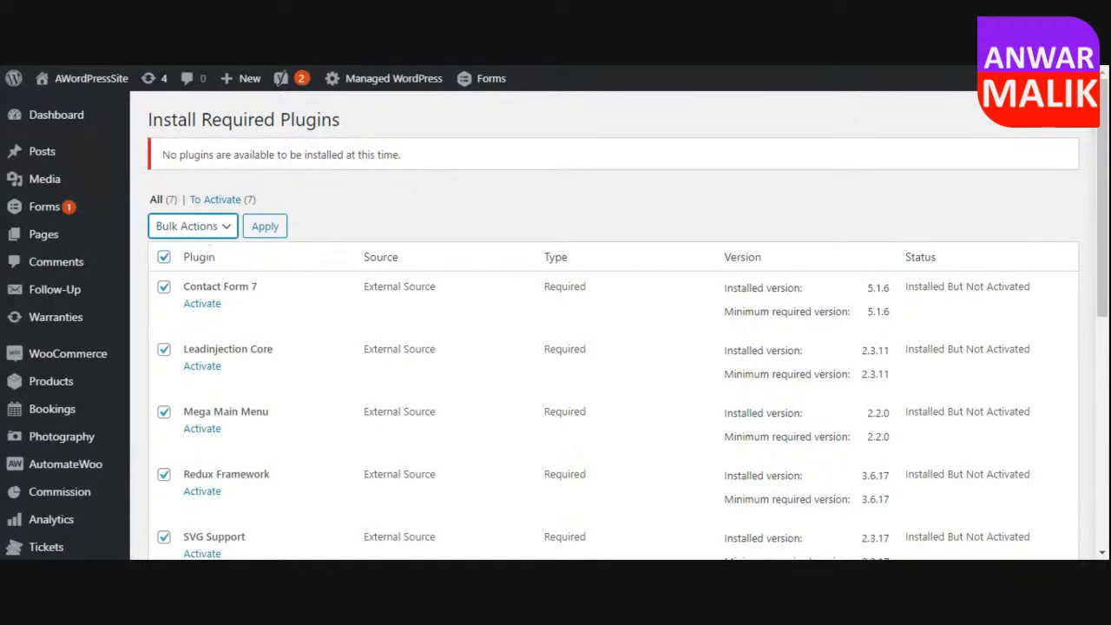
{"action": "left_click", "coordinate": [203, 258]}
{"action": "left_click", "coordinate": [265, 229]}
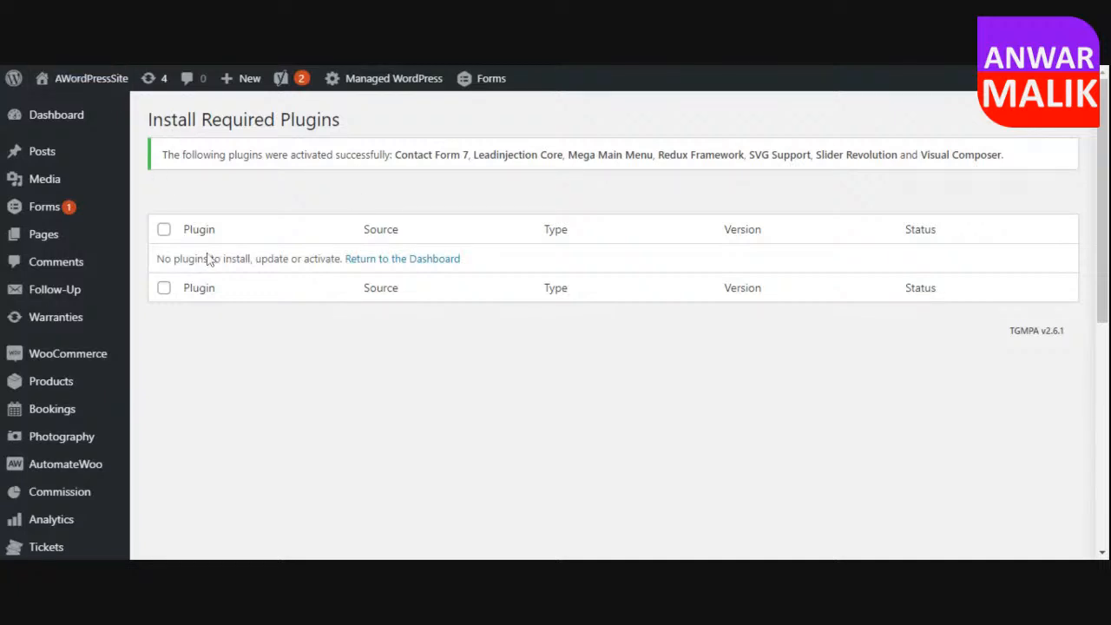
Review the WPBakery Page Builder welcome page, the plugins' added admin menu entries and the Leadinjection theme options list.
{"action": "scroll", "coordinate": [200, 328], "scroll_direction": "down", "scroll_amount": 2}
{"action": "scroll", "coordinate": [200, 328], "scroll_direction": "down", "scroll_amount": 5}
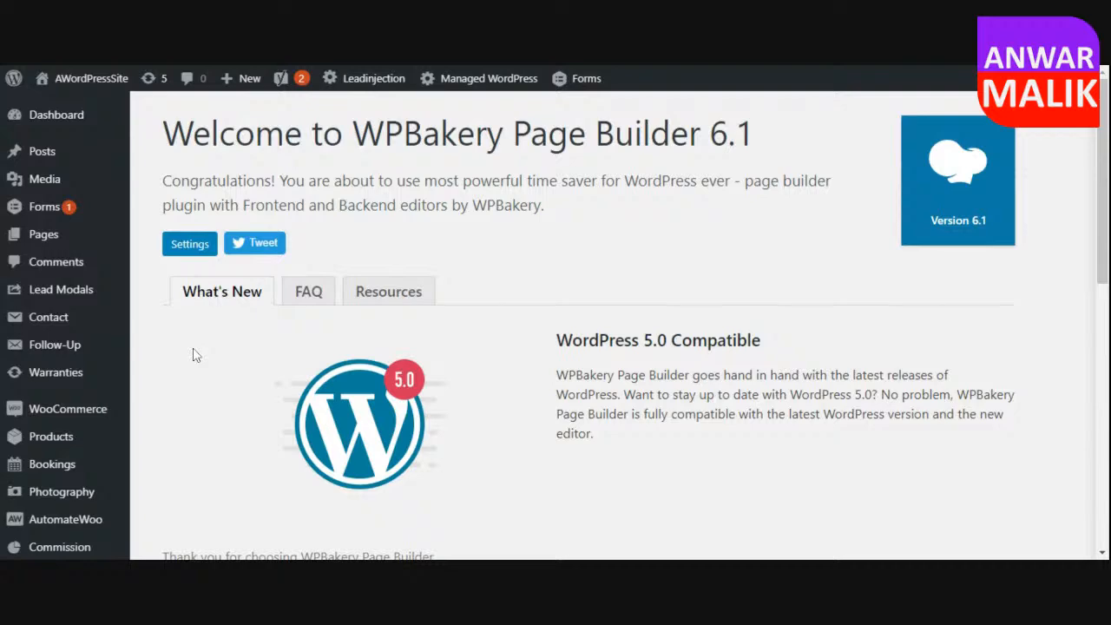
{"action": "scroll", "coordinate": [79, 478], "scroll_direction": "down", "scroll_amount": 10}
{"action": "mouse_move", "coordinate": [85, 380]}
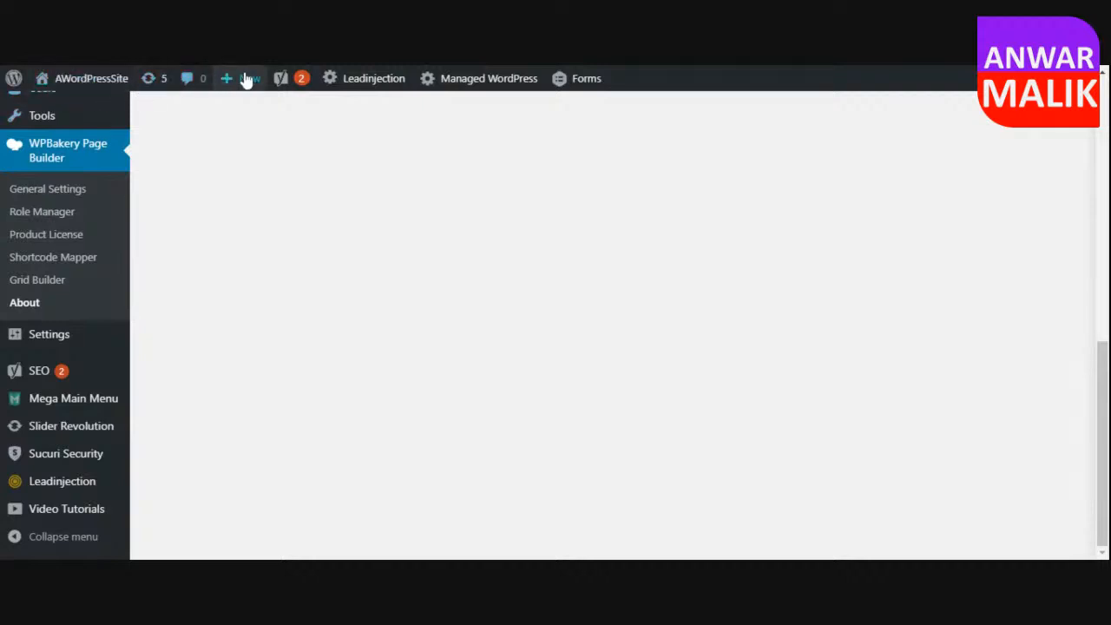
{"action": "mouse_move", "coordinate": [379, 86]}
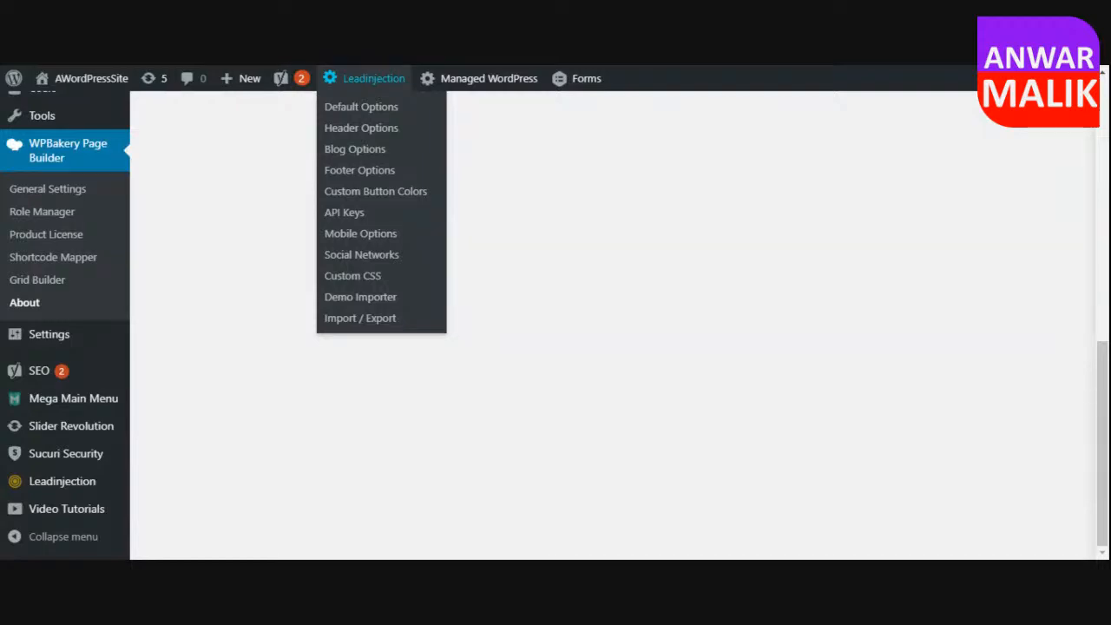
{"action": "left_click", "coordinate": [377, 73]}
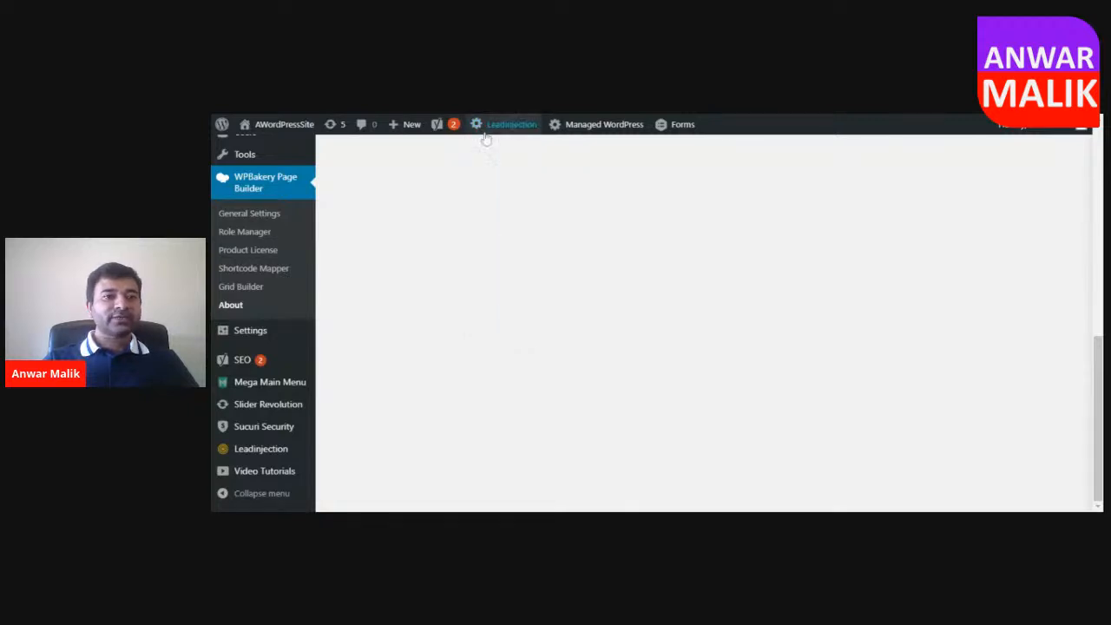
Visit the site's front end and examine its page with the Leadinjection theme, from the header down to the footer.
{"action": "mouse_move", "coordinate": [298, 126]}
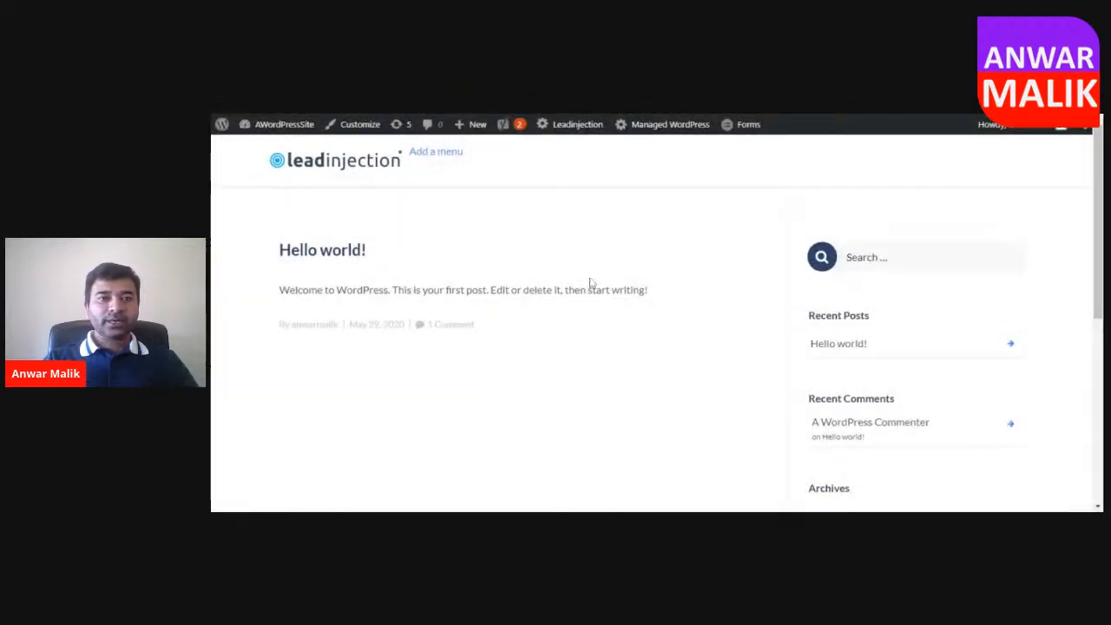
{"action": "scroll", "coordinate": [598, 283], "scroll_direction": "down", "scroll_amount": 2}
{"action": "scroll", "coordinate": [598, 284], "scroll_direction": "up", "scroll_amount": 1}
{"action": "scroll", "coordinate": [598, 282], "scroll_direction": "up", "scroll_amount": 1}
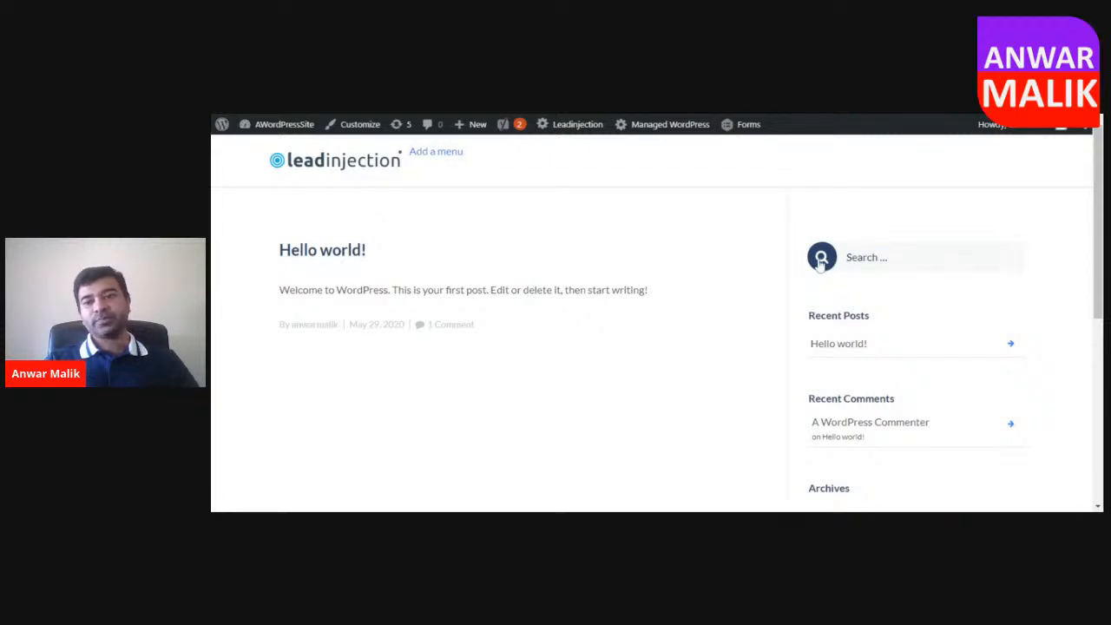
{"action": "scroll", "coordinate": [833, 278], "scroll_direction": "down", "scroll_amount": 5}
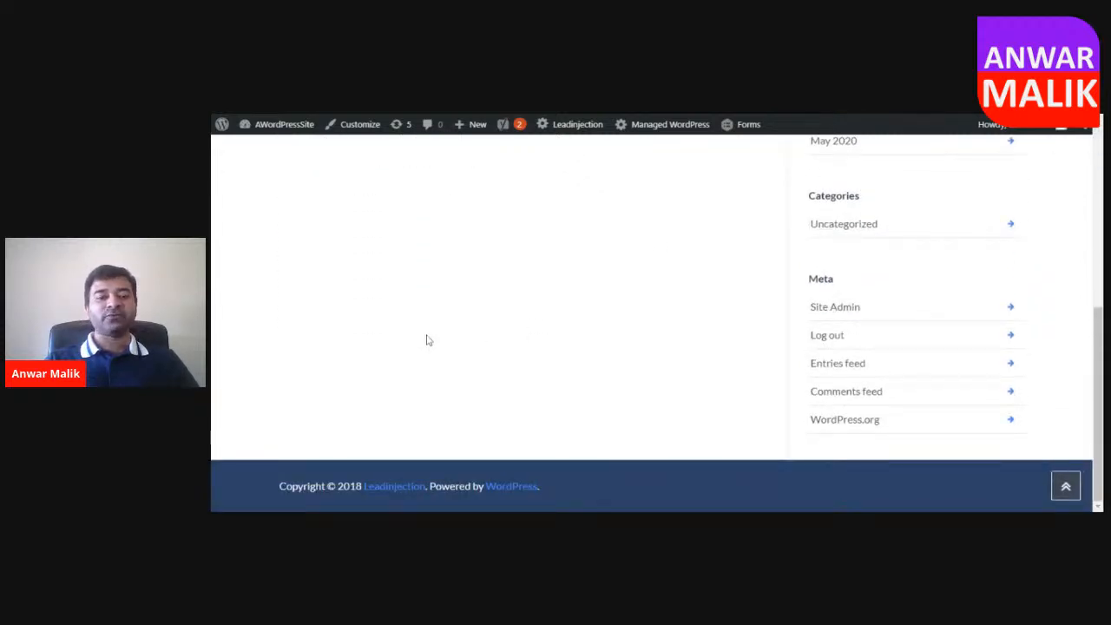
Review the Leadinjection default theme options and the admin menu entries for Lead Modals, Follow-Up, WPBakery Page Builder and Settings.
{"action": "scroll", "coordinate": [603, 427], "scroll_direction": "up", "scroll_amount": 5}
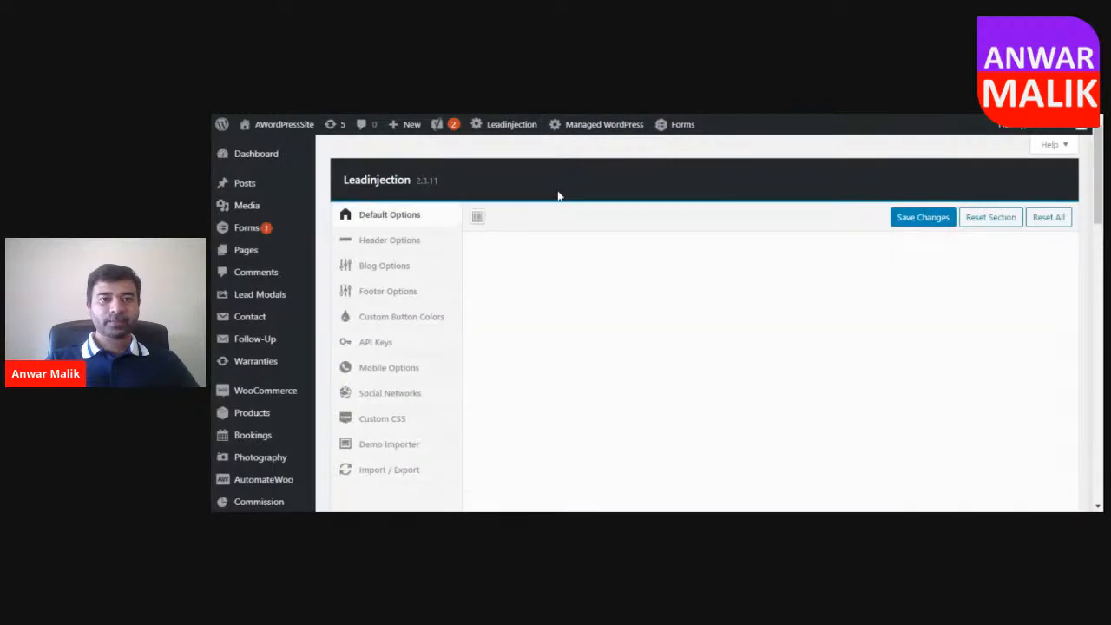
{"action": "scroll", "coordinate": [272, 412], "scroll_direction": "down", "scroll_amount": 3}
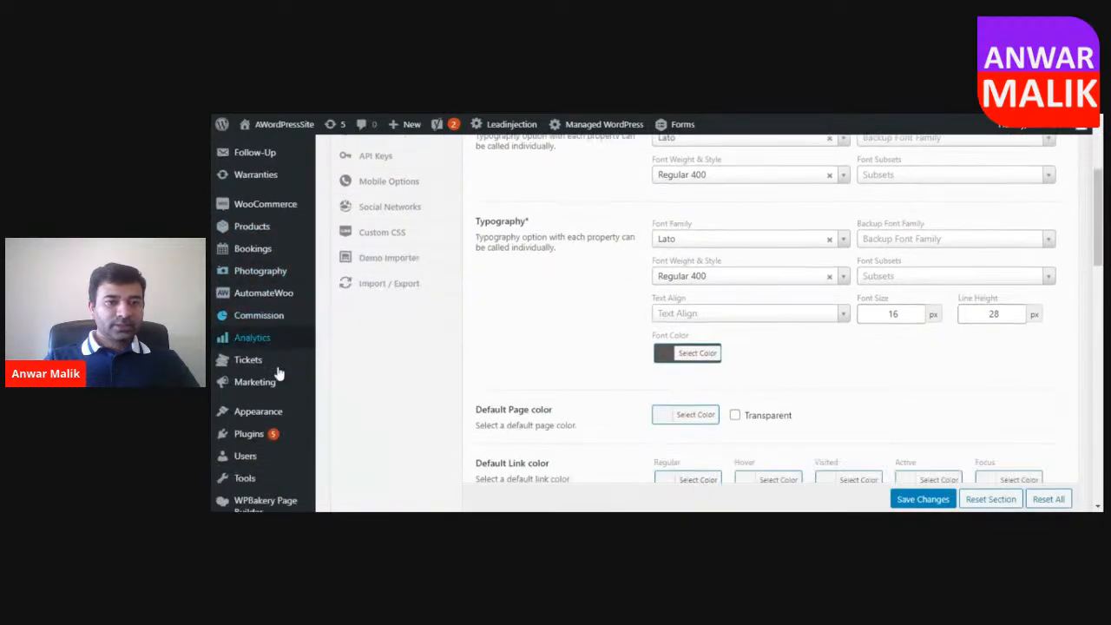
{"action": "scroll", "coordinate": [271, 364], "scroll_direction": "down", "scroll_amount": 2}
{"action": "scroll", "coordinate": [545, 310], "scroll_direction": "up", "scroll_amount": 5}
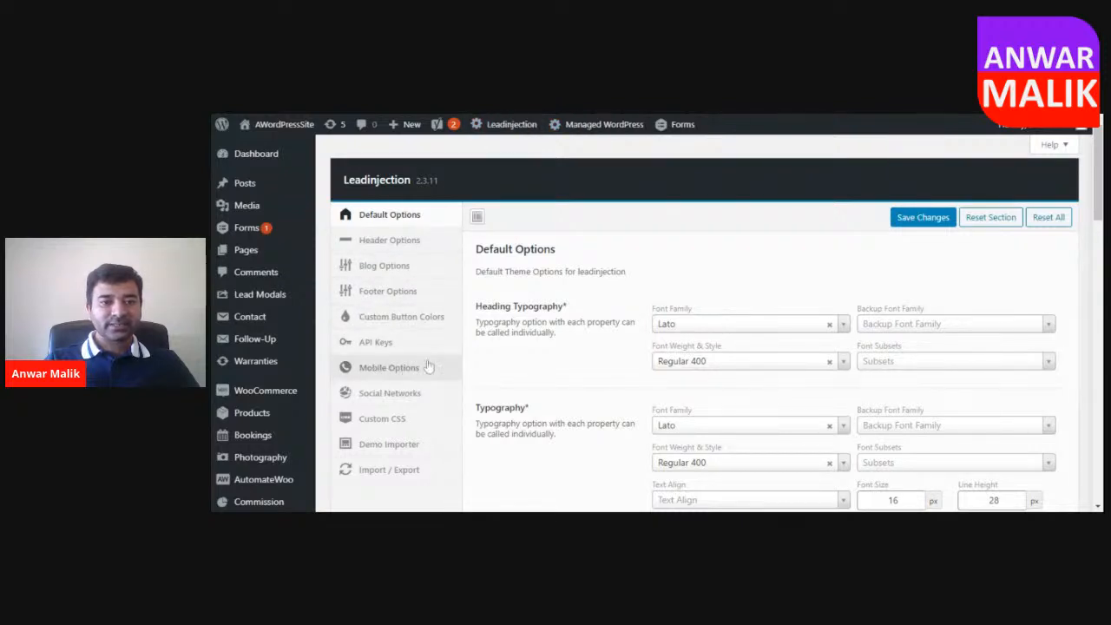
{"action": "scroll", "coordinate": [365, 347], "scroll_direction": "down", "scroll_amount": 3}
{"action": "mouse_move", "coordinate": [282, 338]}
{"action": "scroll", "coordinate": [282, 338], "scroll_direction": "down", "scroll_amount": 1}
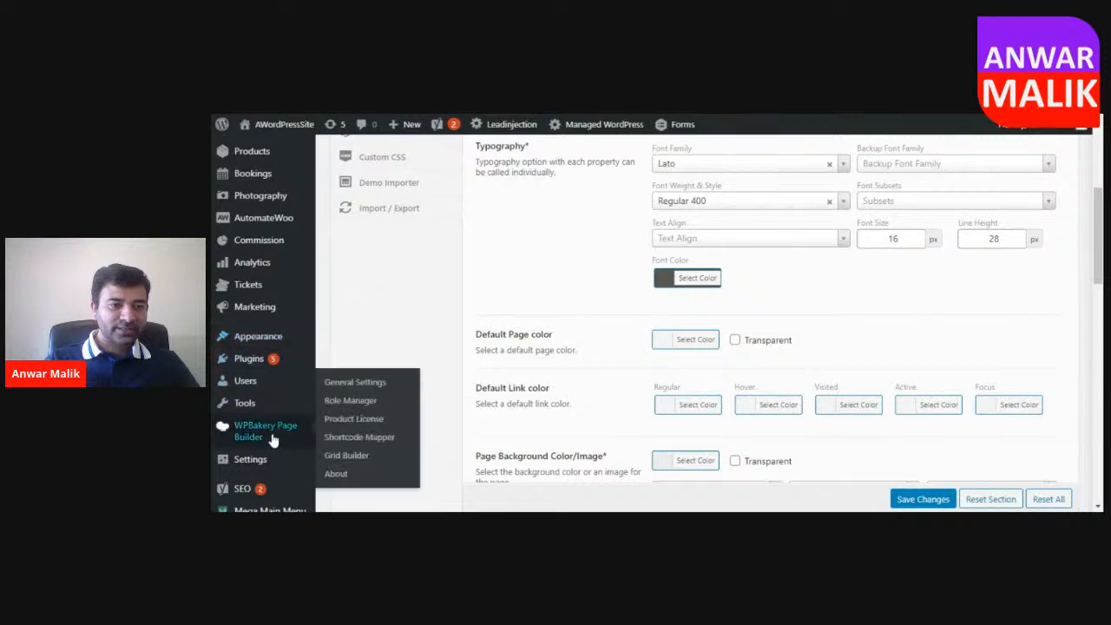
{"action": "scroll", "coordinate": [256, 451], "scroll_direction": "down", "scroll_amount": 1}
{"action": "mouse_move", "coordinate": [260, 394]}
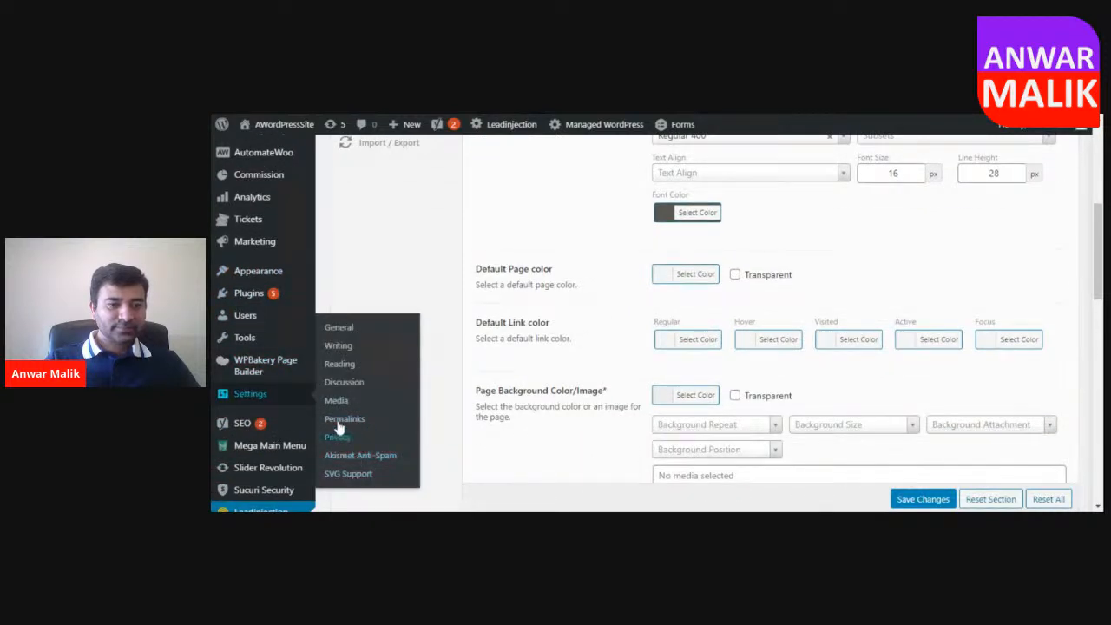
{"action": "scroll", "coordinate": [347, 347], "scroll_direction": "up", "scroll_amount": 4}
{"action": "scroll", "coordinate": [352, 332], "scroll_direction": "up", "scroll_amount": 1}
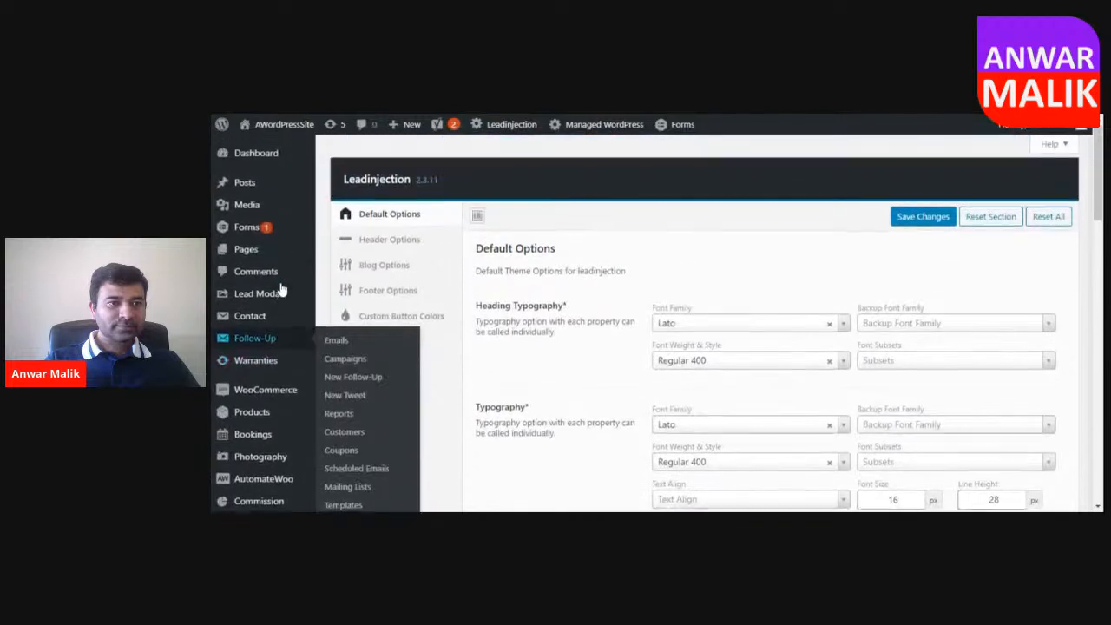
{"action": "mouse_move", "coordinate": [249, 210]}
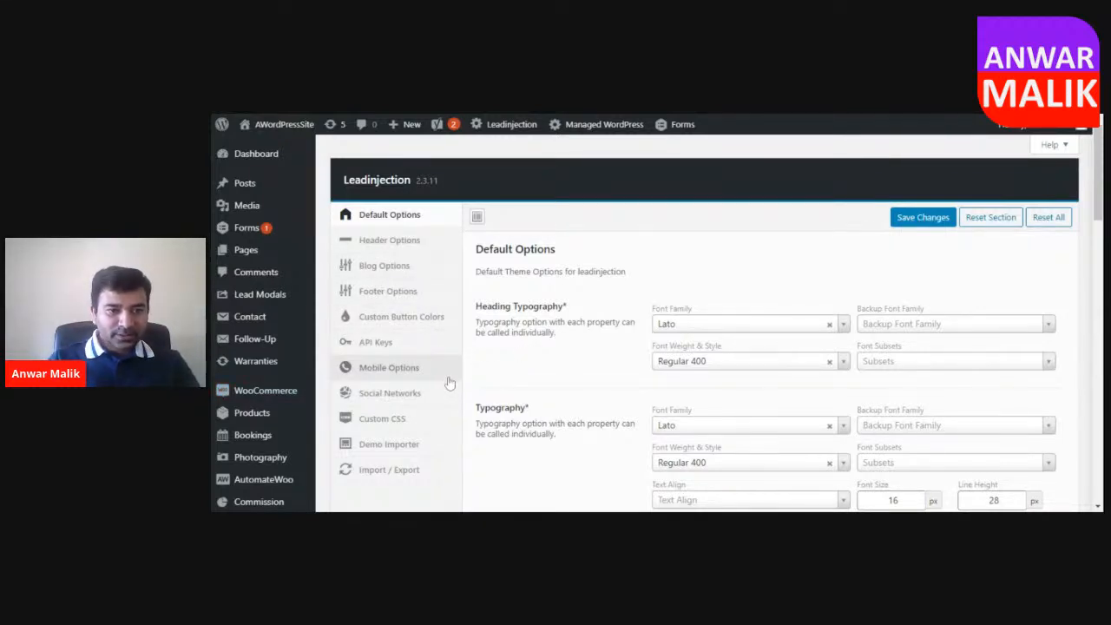
Open the theme's Demo Importer, browse the available landing page demos and choose one of them for import.
{"action": "scroll", "coordinate": [446, 379], "scroll_direction": "down", "scroll_amount": 1}
{"action": "left_click", "coordinate": [399, 382]}
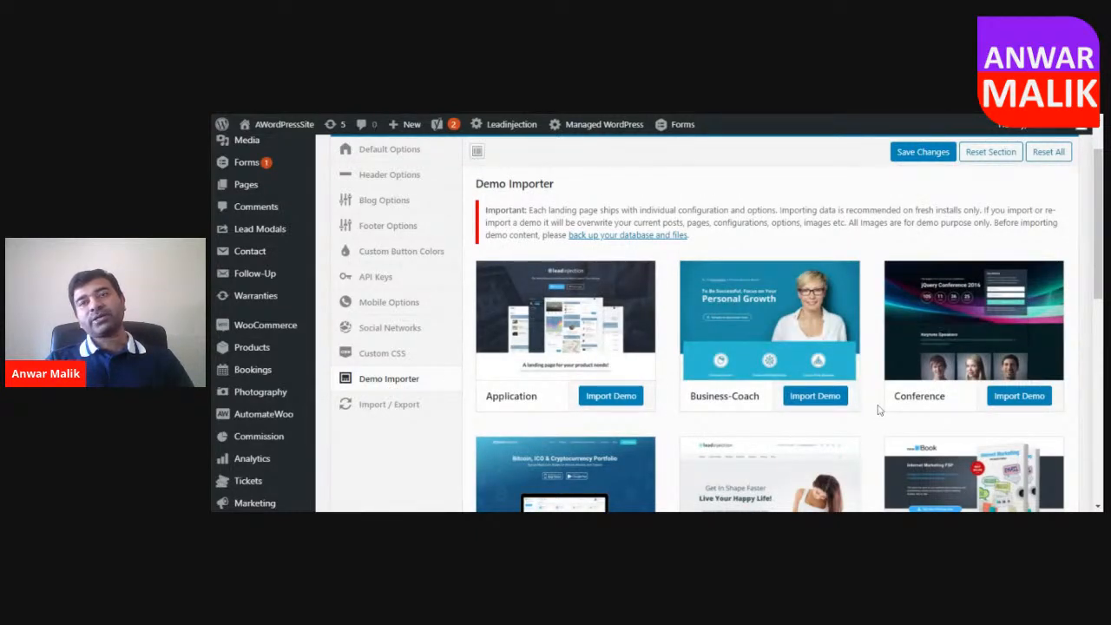
{"action": "scroll", "coordinate": [889, 373], "scroll_direction": "down", "scroll_amount": 1}
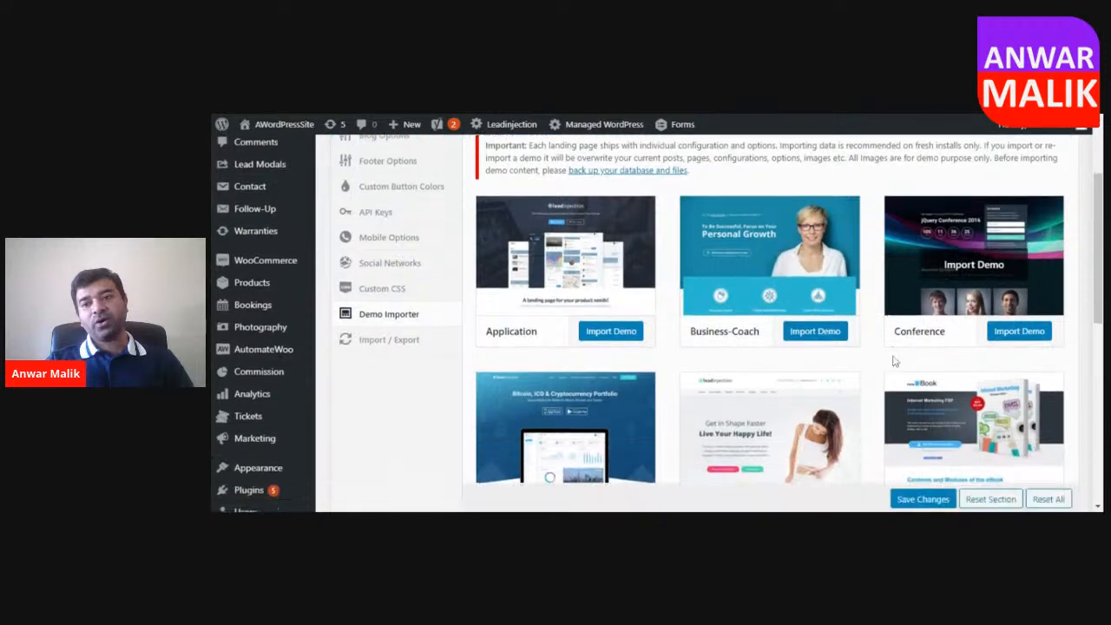
{"action": "scroll", "coordinate": [875, 375], "scroll_direction": "down", "scroll_amount": 2}
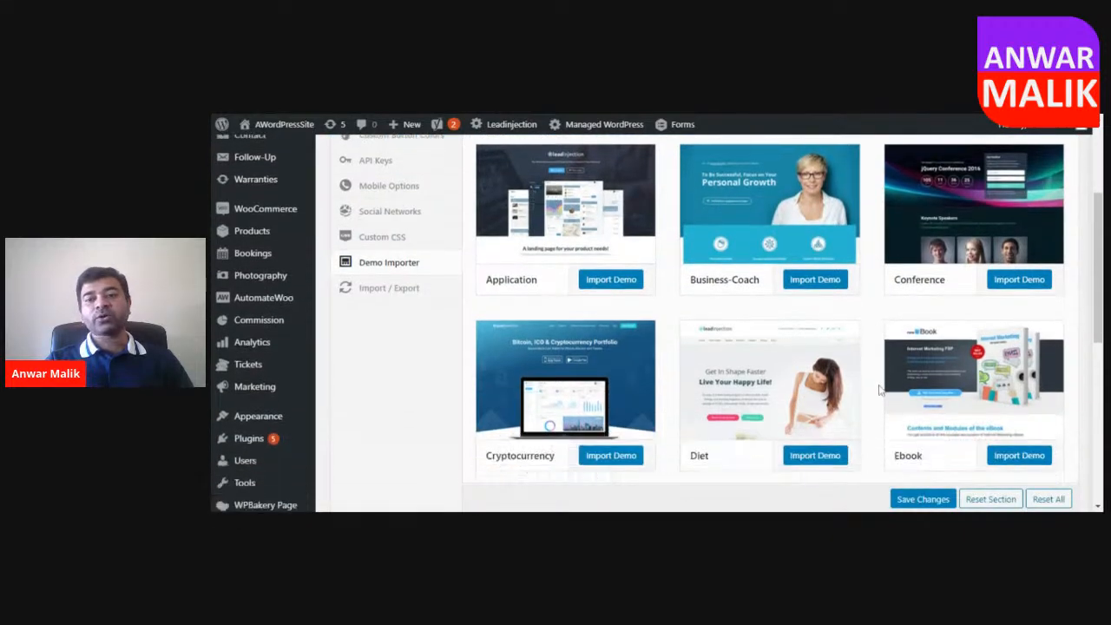
{"action": "scroll", "coordinate": [881, 385], "scroll_direction": "down", "scroll_amount": 2}
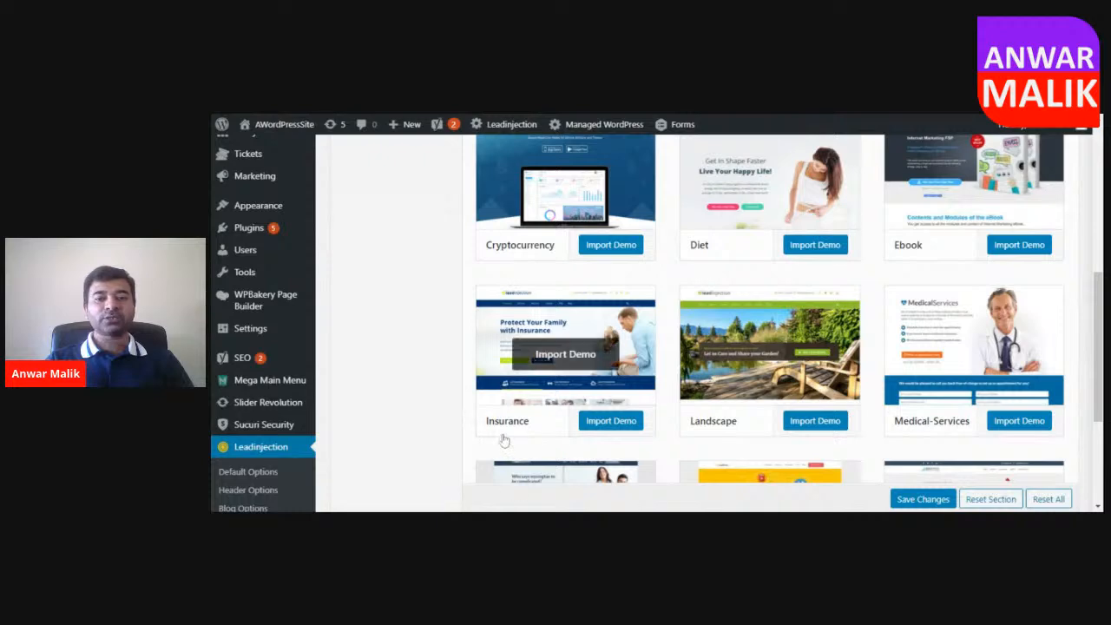
{"action": "scroll", "coordinate": [503, 441], "scroll_direction": "down", "scroll_amount": 1}
{"action": "left_click", "coordinate": [612, 365]}
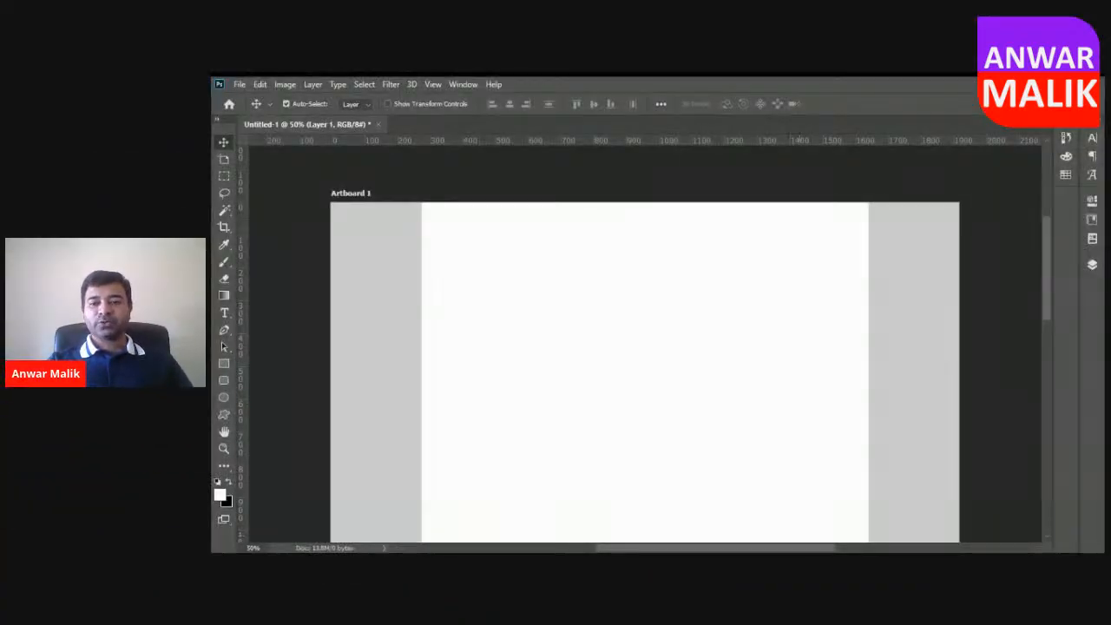
In Photoshop, draw an orange 1375 × 90 px rectangle across the white content area and move it against the artboard's upper edge.
{"action": "scroll", "coordinate": [858, 363], "scroll_direction": "down", "scroll_amount": 1}
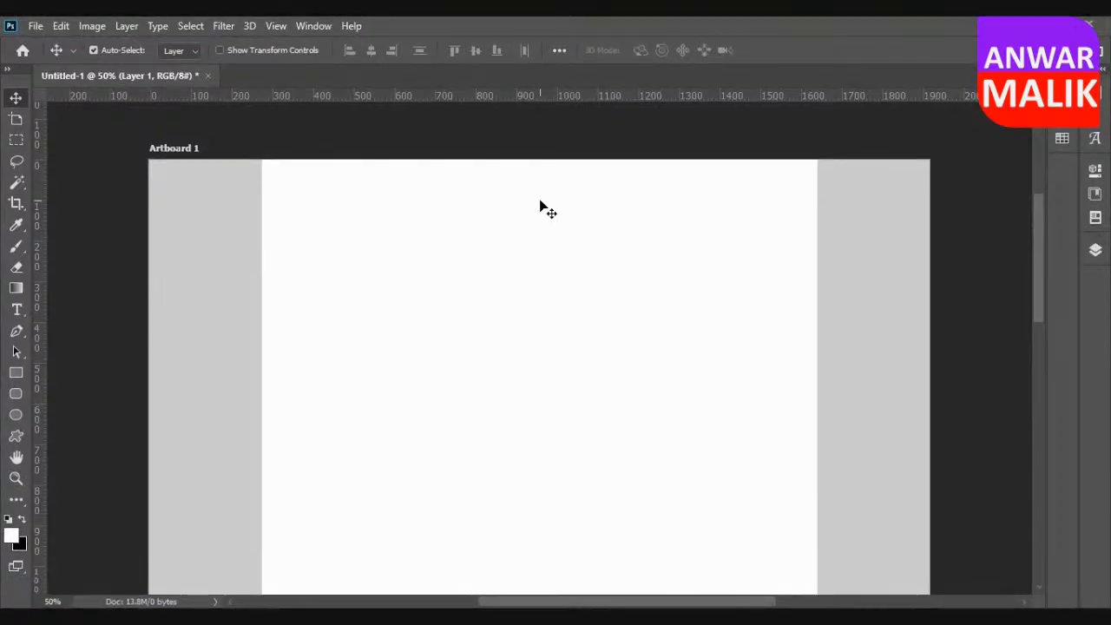
{"action": "left_click", "coordinate": [15, 373]}
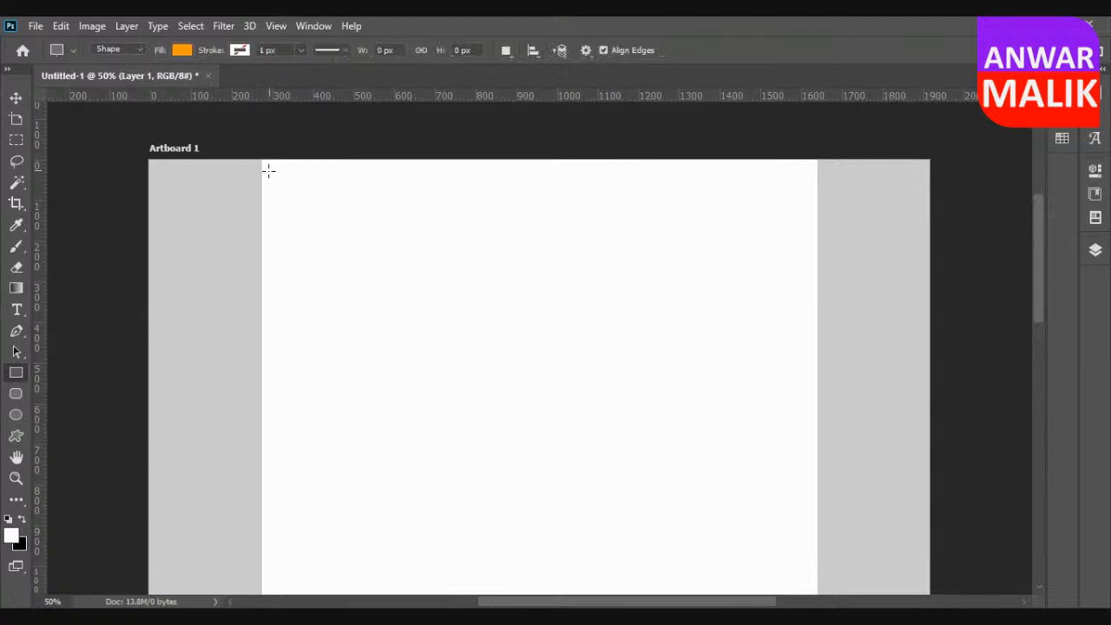
{"action": "left_click_drag", "start_coordinate": [259, 163], "coordinate": [818, 199]}
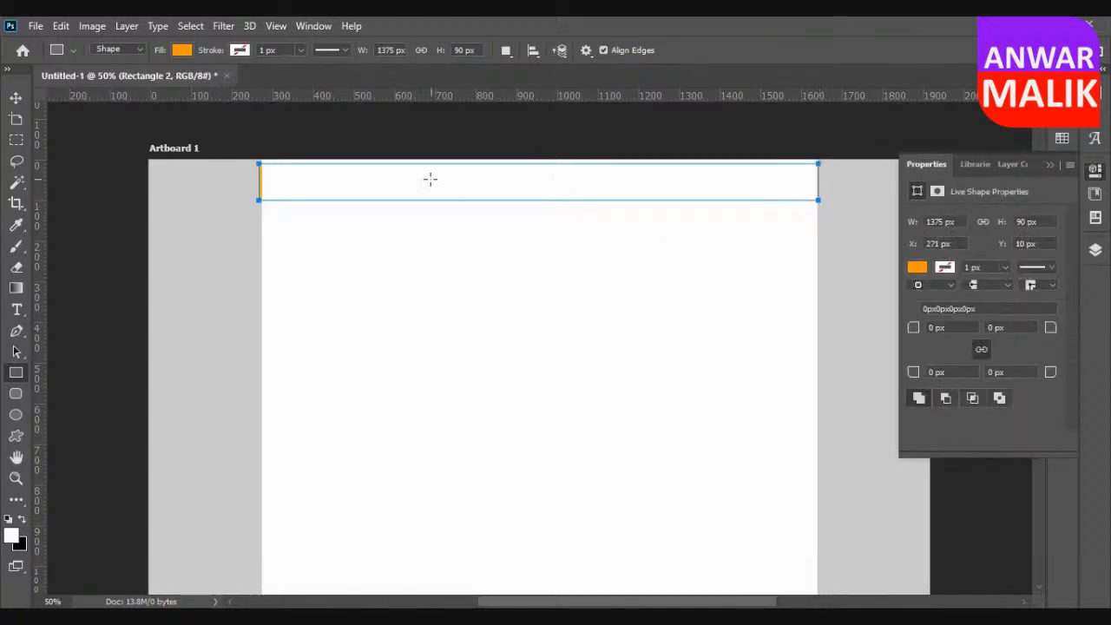
{"action": "left_click", "coordinate": [18, 98]}
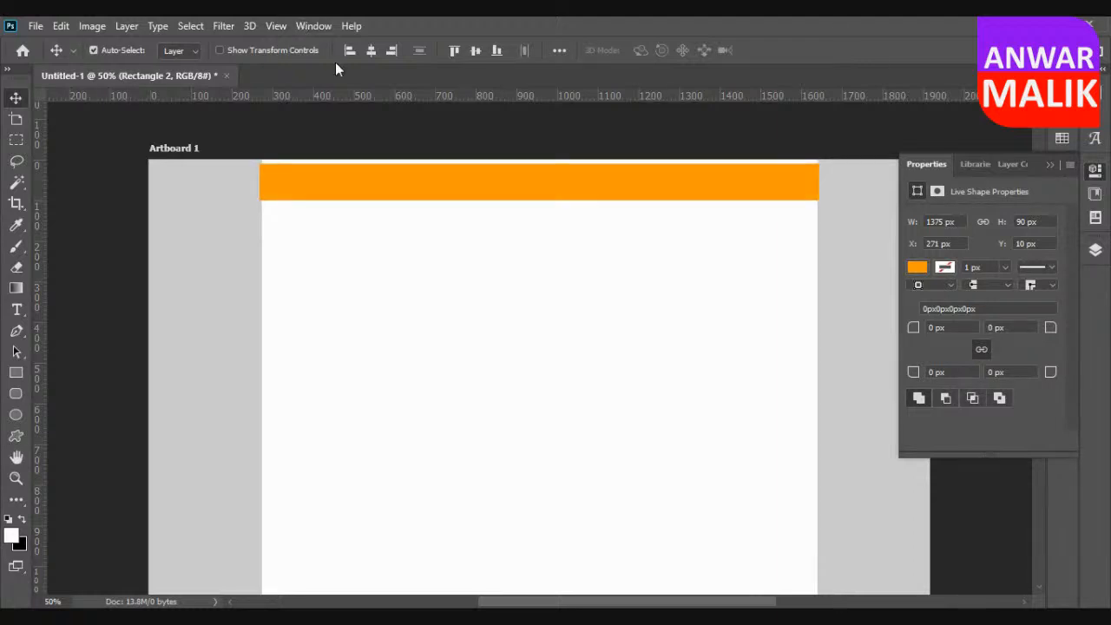
{"action": "left_click_drag", "start_coordinate": [539, 198], "coordinate": [534, 176]}
{"action": "key", "text": "z"}
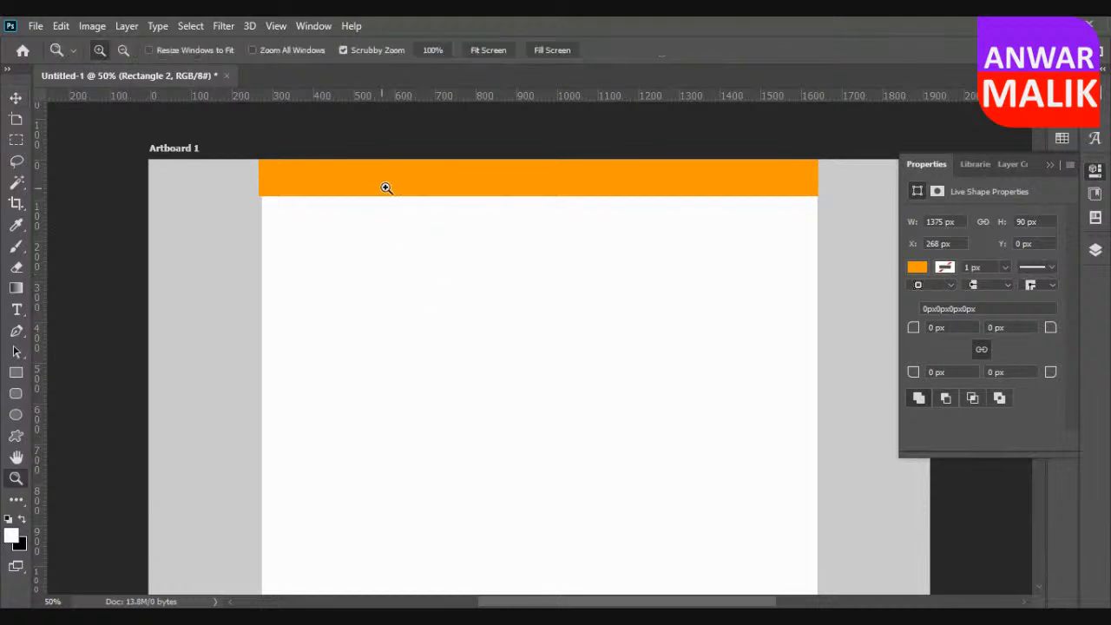
{"action": "left_click", "coordinate": [388, 184]}
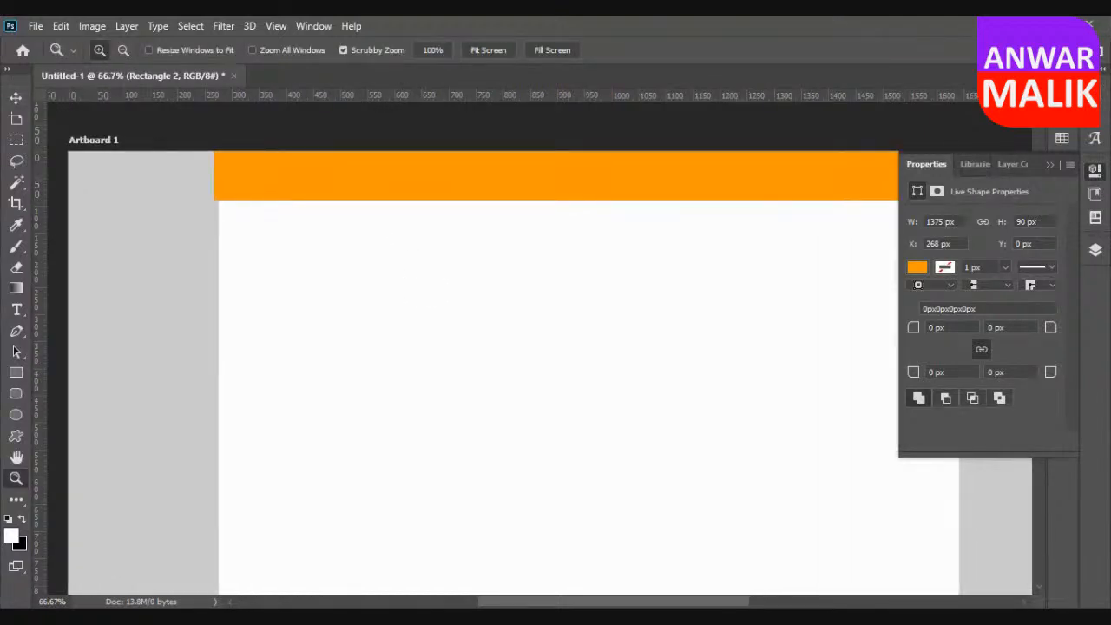
{"action": "left_click", "coordinate": [15, 98]}
{"action": "key", "text": "t"}
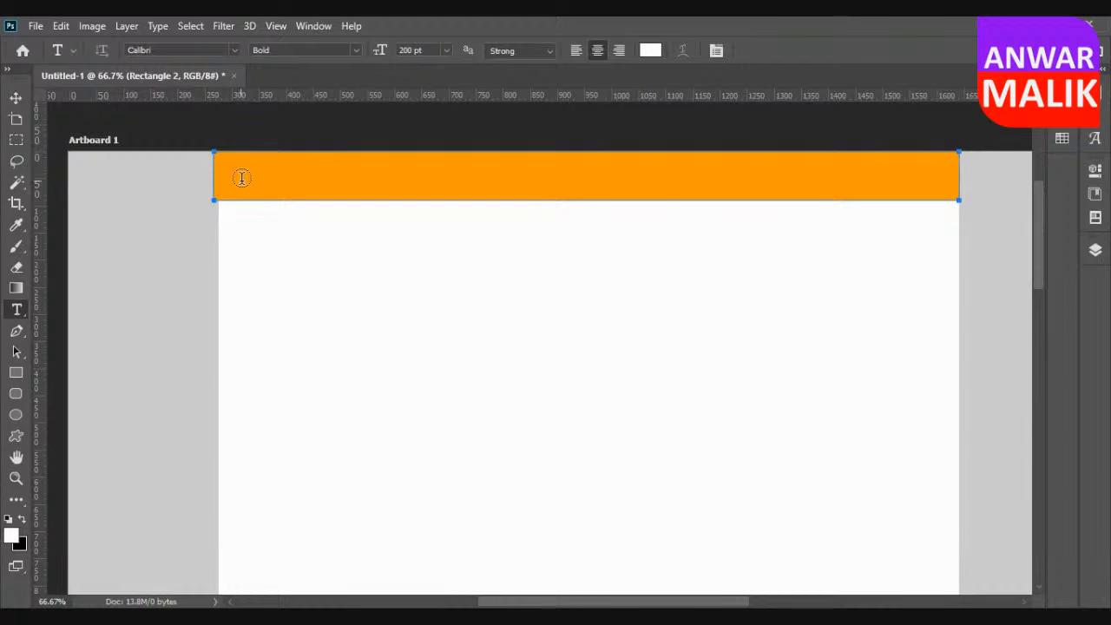
{"action": "left_click", "coordinate": [16, 98]}
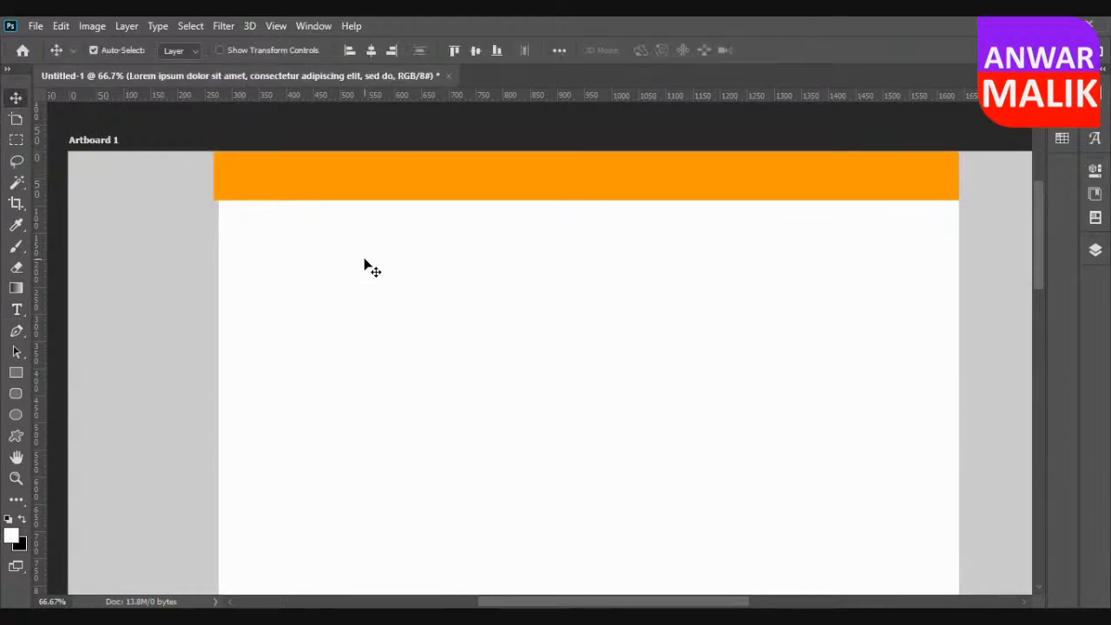
{"action": "key", "text": "ctrl"}
Add a white text layer reading "Logo" in Calibri Bold, 200 pt, near the left end of the orange header bar.
{"action": "key", "text": "t"}
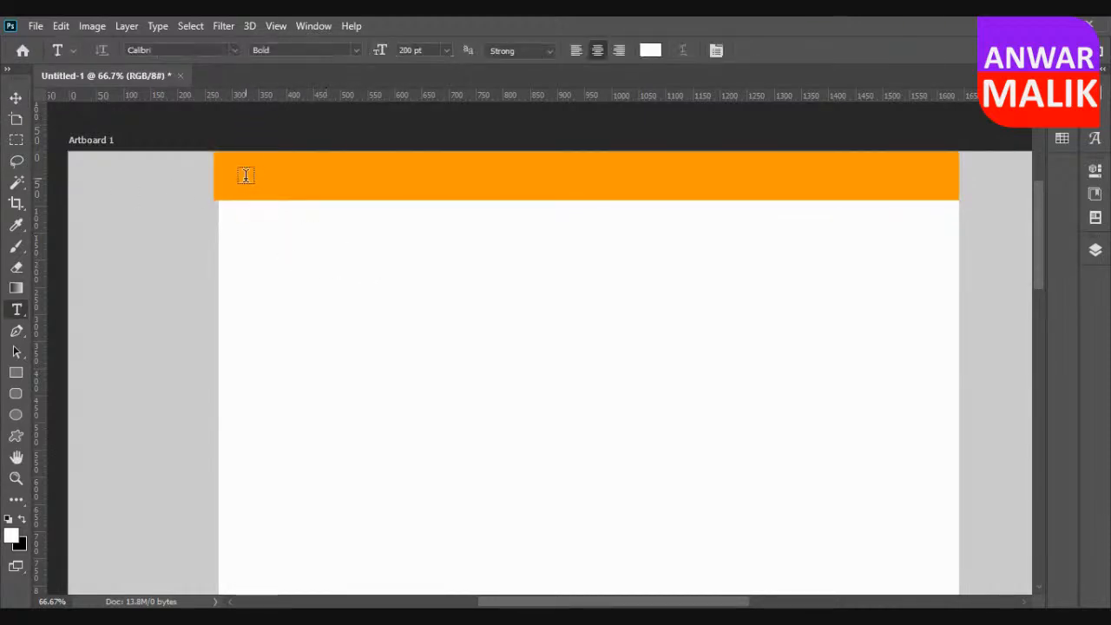
{"action": "left_click", "coordinate": [305, 220]}
{"action": "type", "text": "Logo"}
{"action": "left_click", "coordinate": [16, 98]}
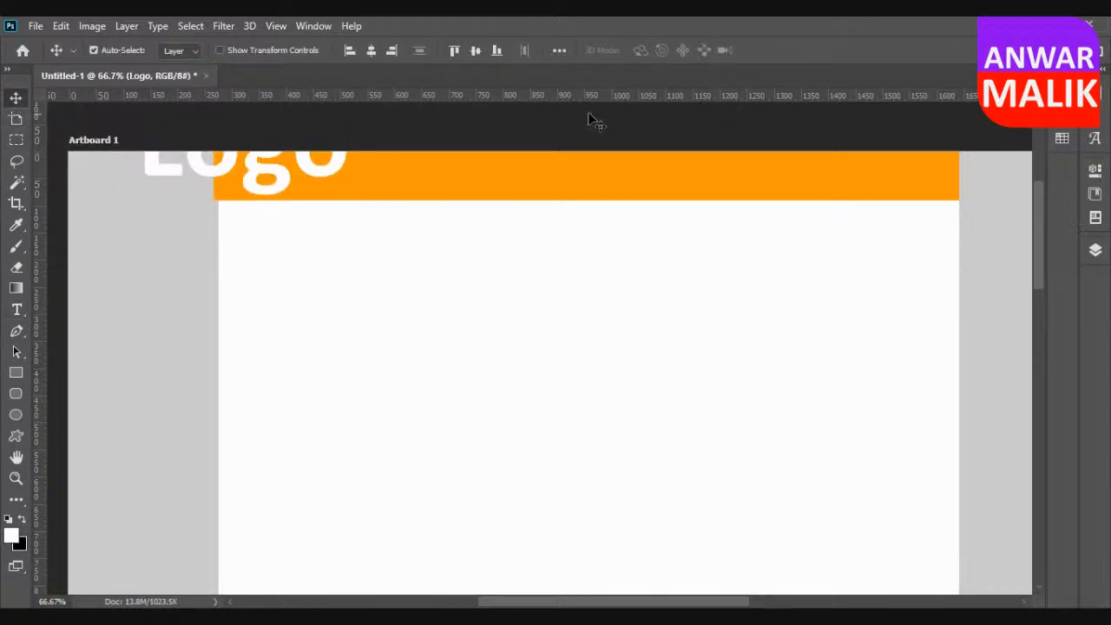
Scale the Logo text down to fit within the orange header bar and place it near the bar's left end.
{"action": "left_click_drag", "start_coordinate": [322, 180], "coordinate": [454, 277]}
{"action": "left_click_drag", "start_coordinate": [377, 241], "coordinate": [374, 182]}
{"action": "key", "text": "ctrl+t"}
{"action": "left_click_drag", "start_coordinate": [274, 138], "coordinate": [260, 177]}
{"action": "left_click", "coordinate": [18, 99]}
{"action": "left_click", "coordinate": [151, 251]}
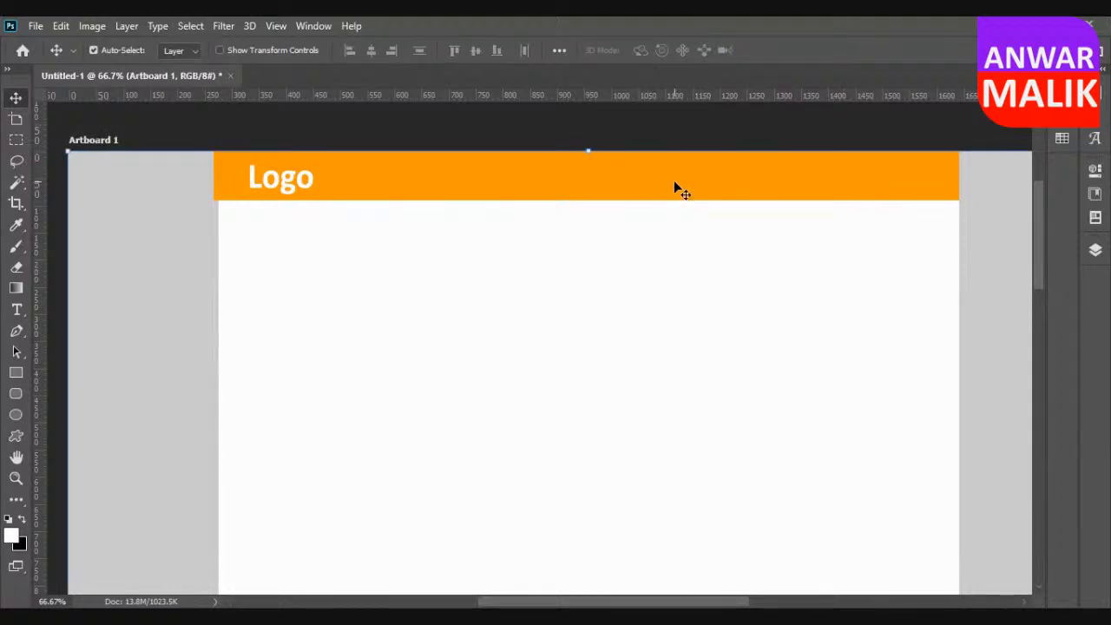
Add the text "Home" in the middle of the orange header bar and set its font size to 30 pt.
{"action": "key", "text": "shift+v"}
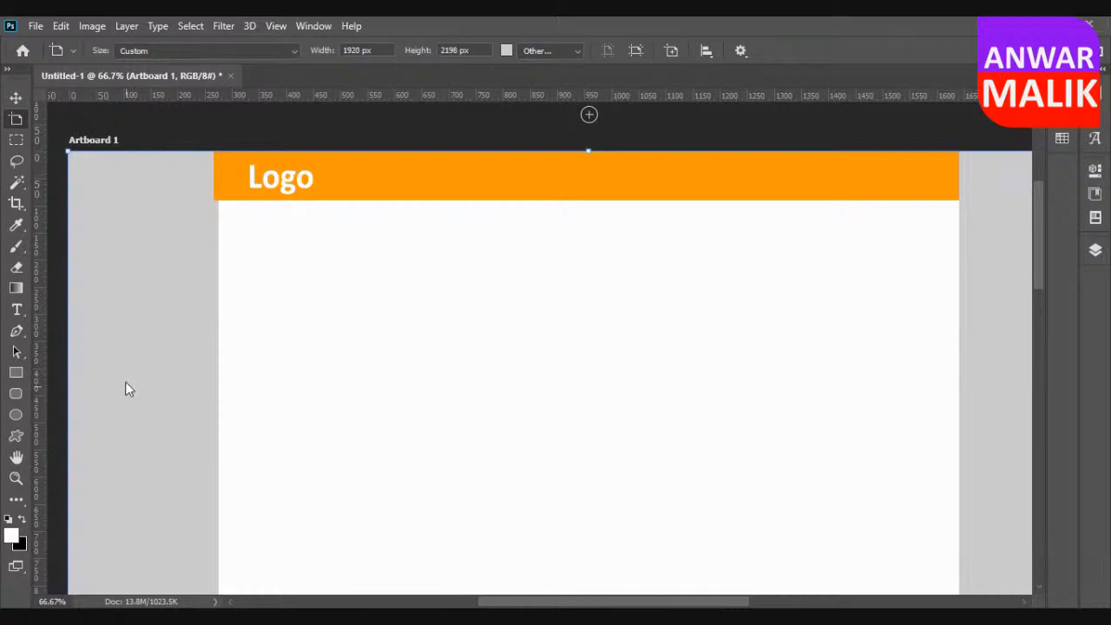
{"action": "left_click", "coordinate": [16, 310]}
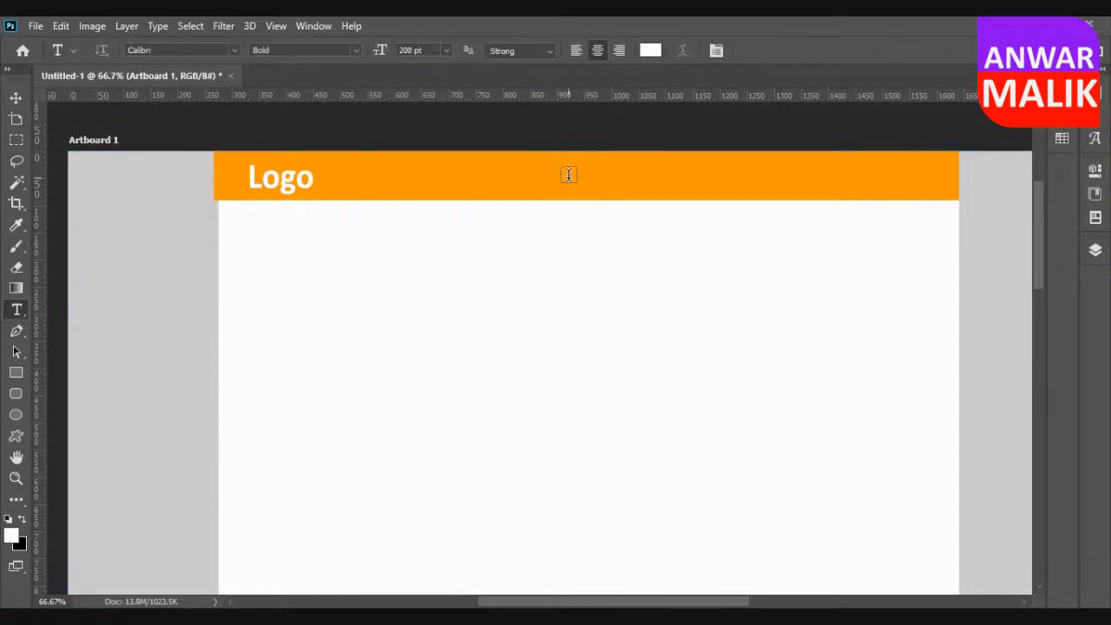
{"action": "left_click", "coordinate": [587, 192]}
{"action": "type", "text": "Home"}
{"action": "key", "text": "ctrl+a"}
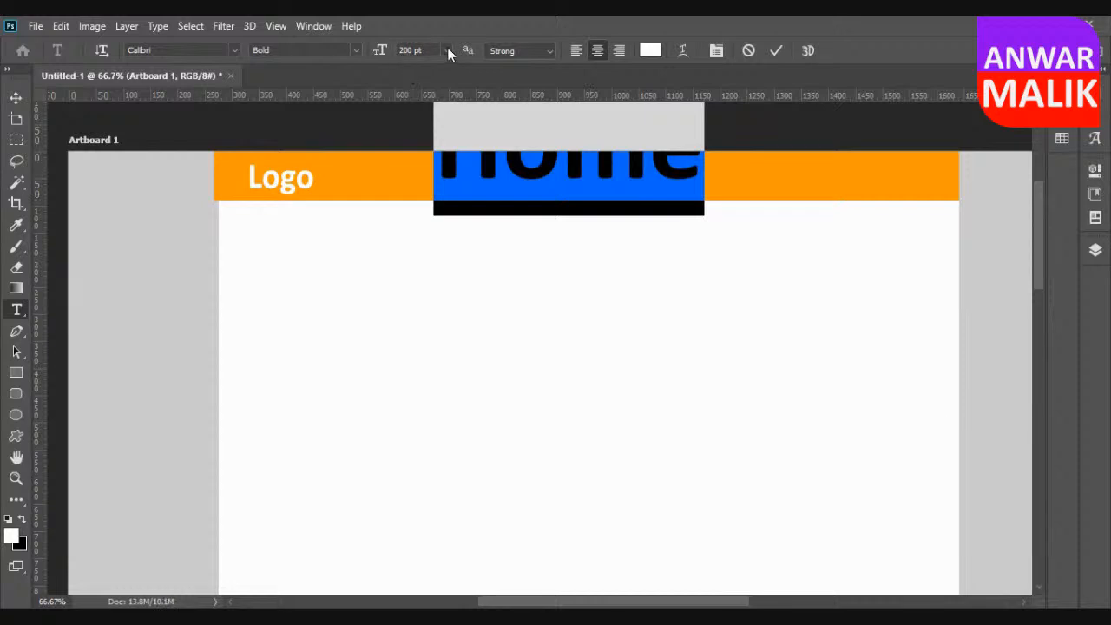
{"action": "left_click", "coordinate": [446, 50]}
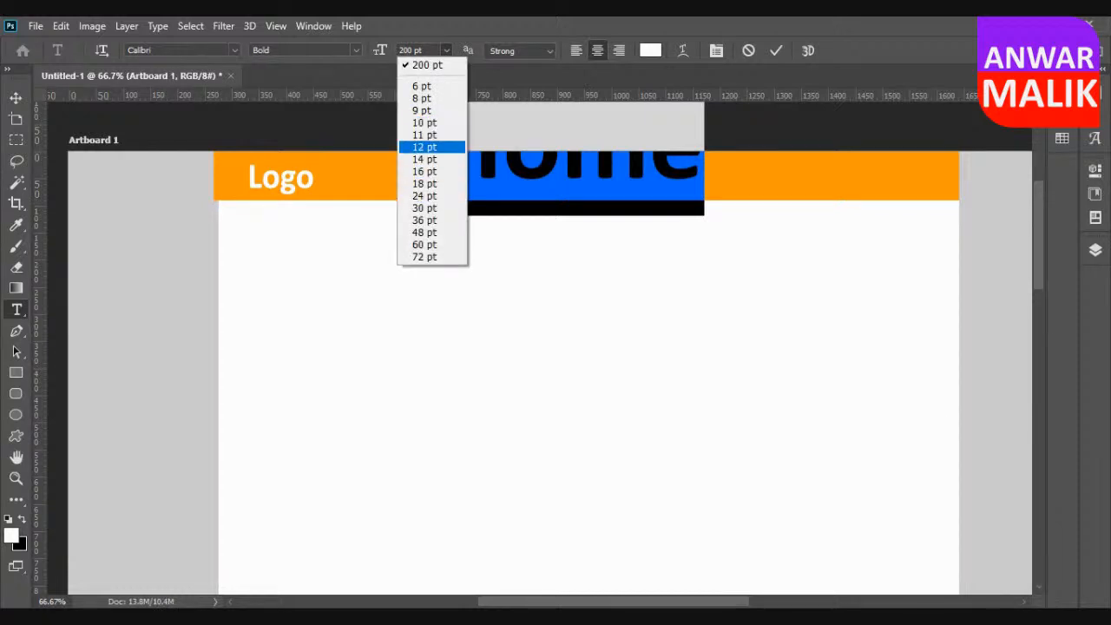
{"action": "left_click", "coordinate": [424, 146]}
{"action": "left_click", "coordinate": [446, 50]}
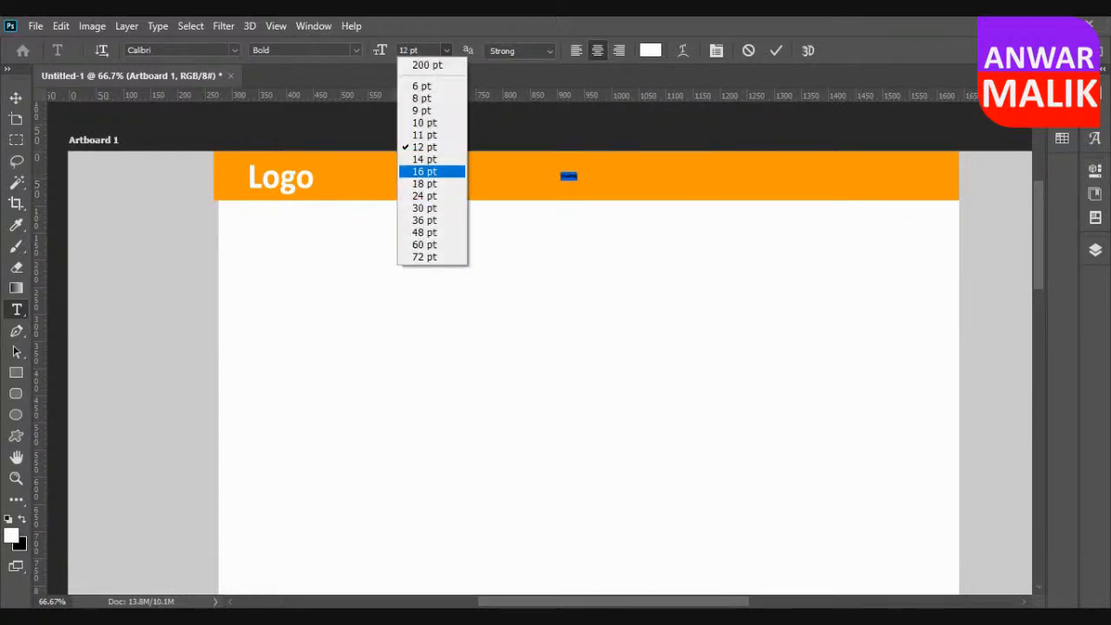
{"action": "left_click", "coordinate": [424, 208]}
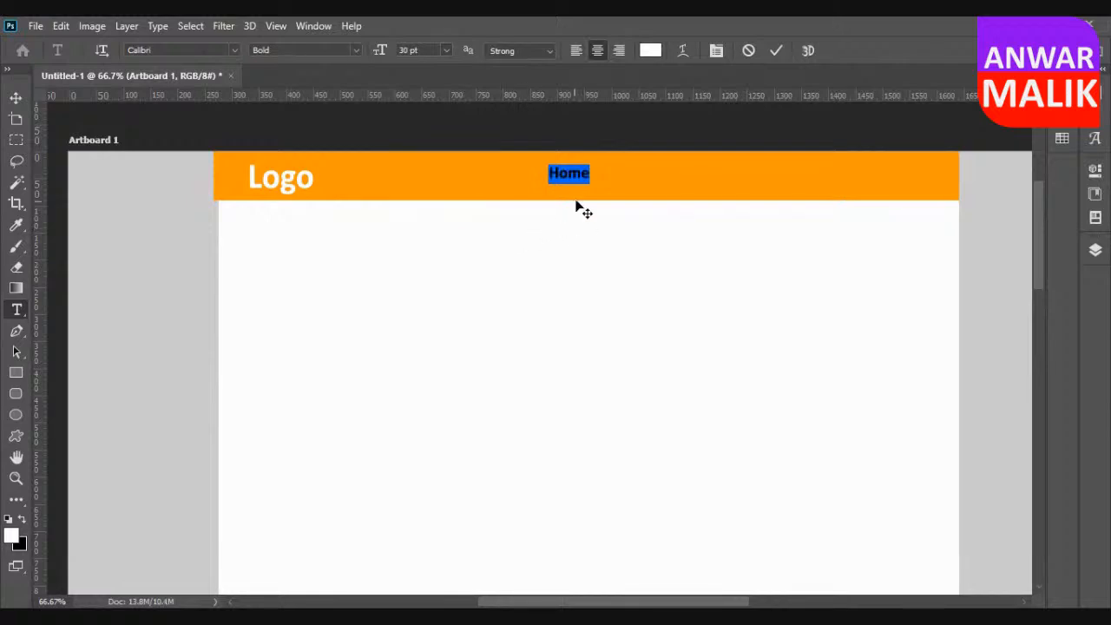
Extend the Home text into a spaced navigation line with the entries About, Services, Blogs and Contact.
{"action": "left_click", "coordinate": [590, 172]}
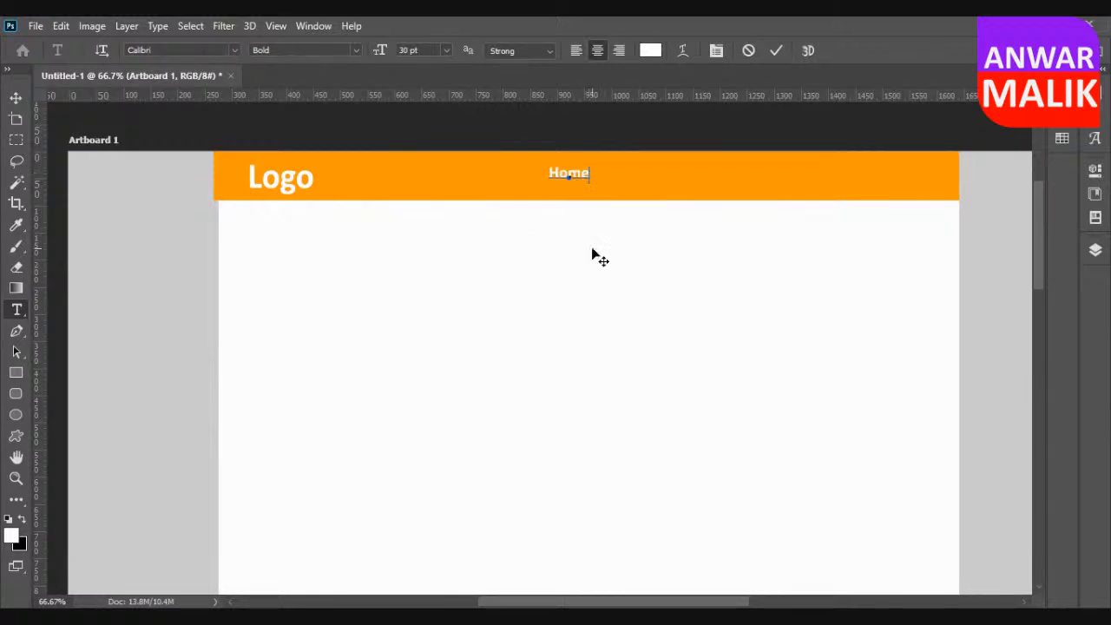
{"action": "key", "text": "Tab"}
{"action": "type", "text": "About"}
{"action": "key", "text": "Tab"}
{"action": "type", "text": "Servcies"}
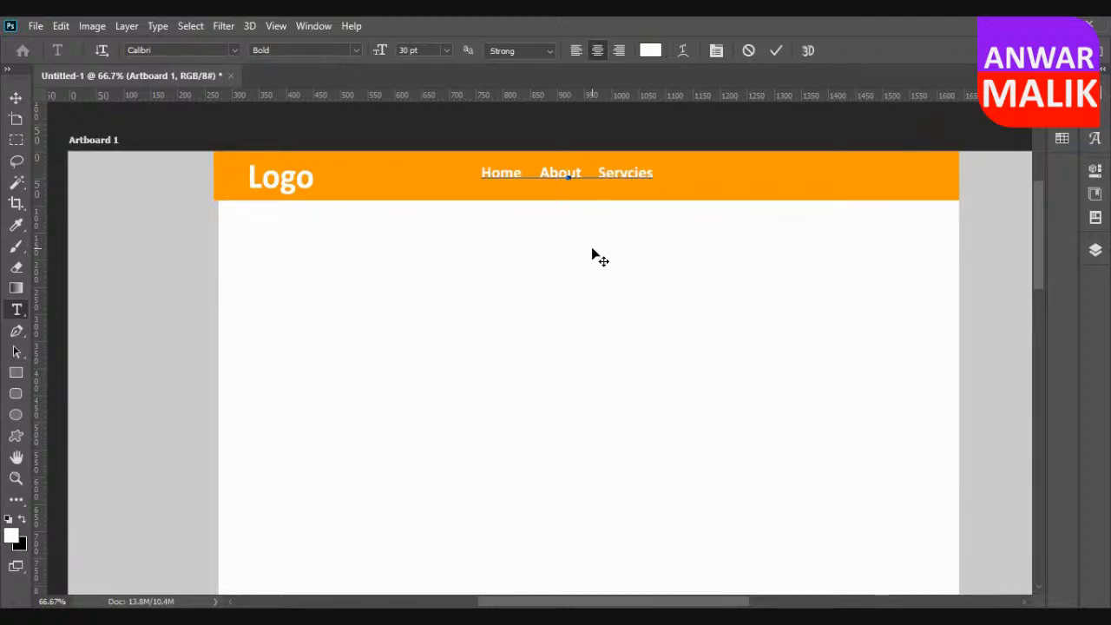
{"action": "key", "text": "BackSpace"}
{"action": "key", "text": "BackSpace"}
{"action": "key", "text": "BackSpace"}
{"action": "key", "text": "BackSpace"}
{"action": "type", "text": "i"}
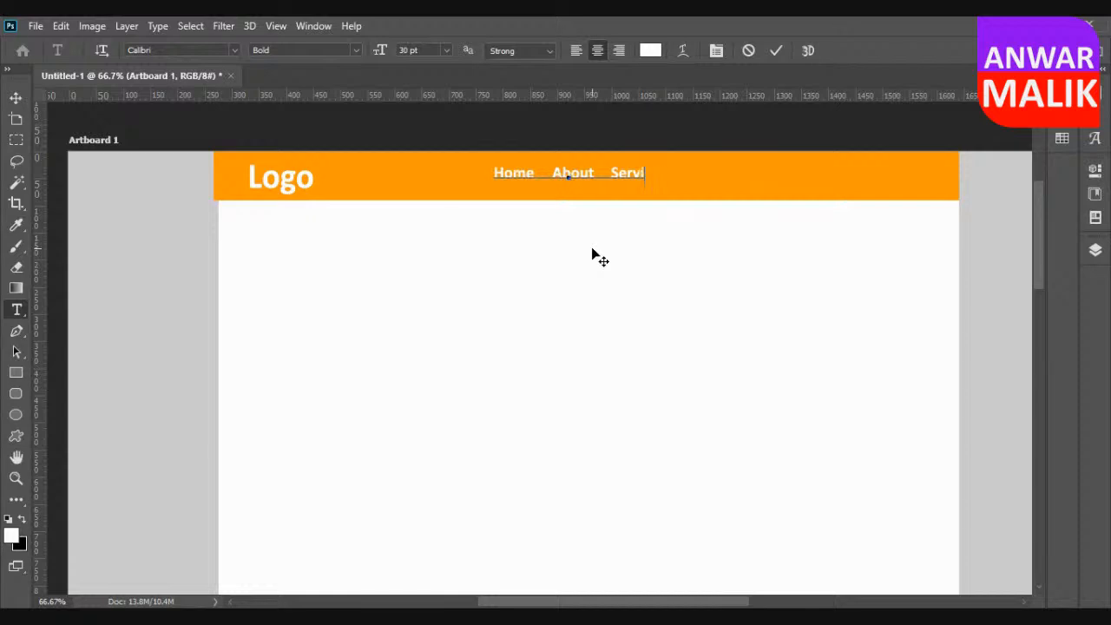
{"action": "type", "text": "ces    "}
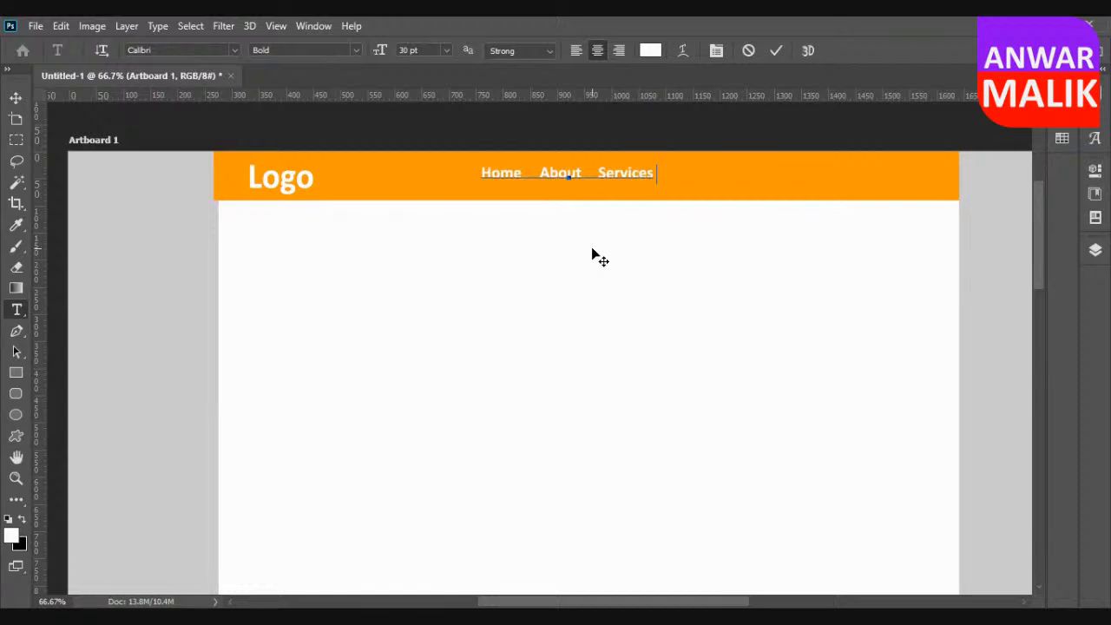
{"action": "type", "text": "Blogs"}
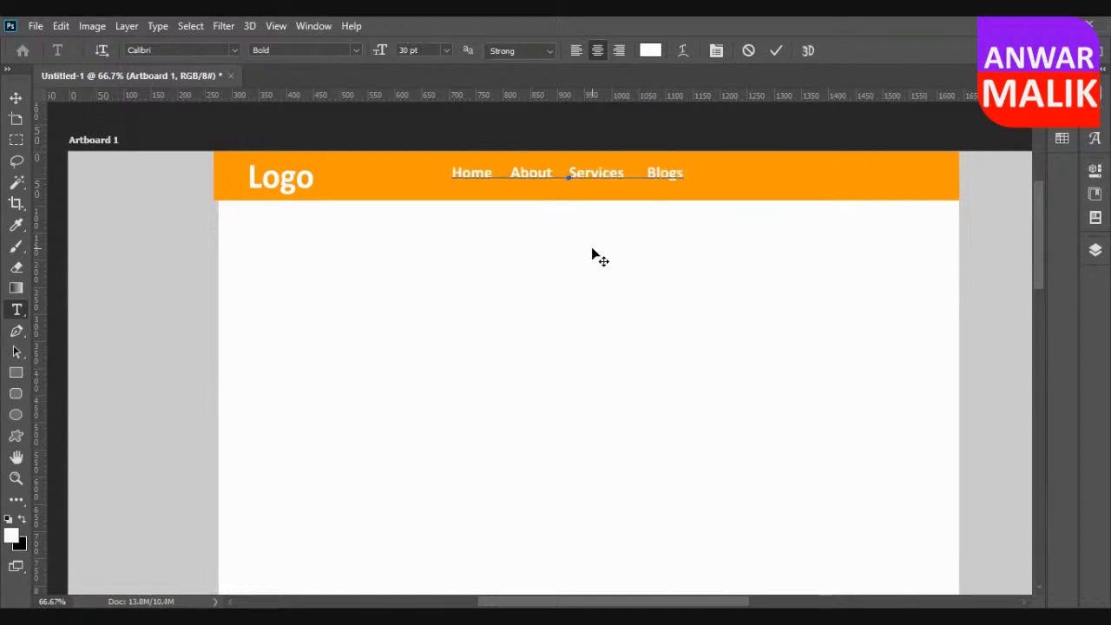
{"action": "type", "text": "    Contact"}
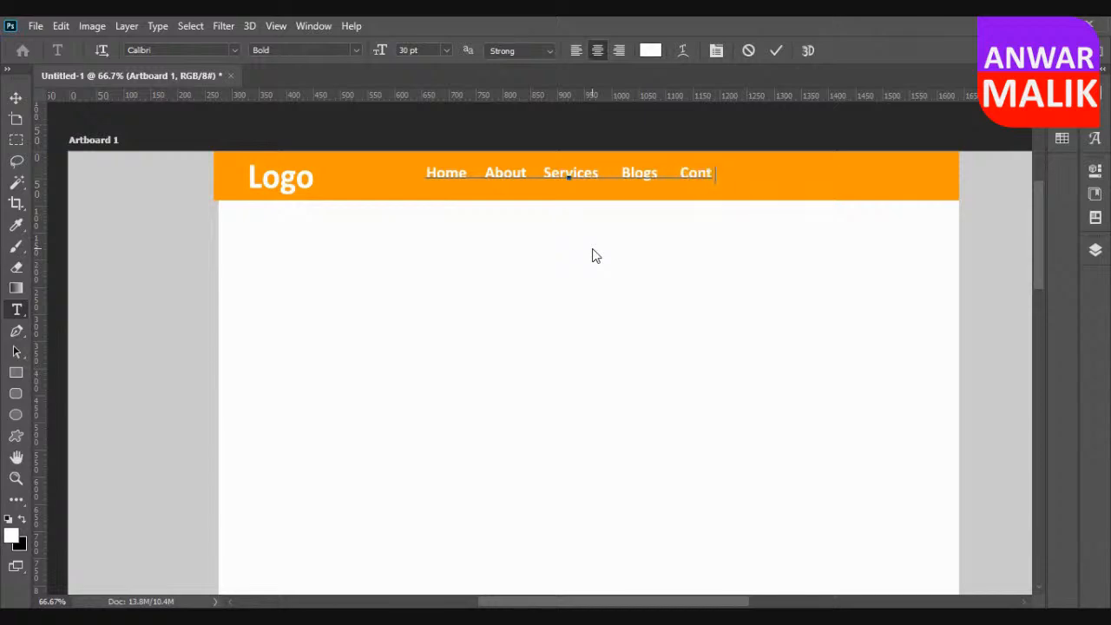
Insert the entry "Shop" between About and Services in the navigation text.
{"action": "key", "text": "Left"}
{"action": "key", "text": "Left"}
{"action": "key", "text": "Left"}
{"action": "key", "text": "Left"}
{"action": "key", "text": "Left"}
{"action": "key", "text": "Left"}
{"action": "key", "text": "Left"}
{"action": "key", "text": "Left"}
{"action": "key", "text": "Left"}
{"action": "key", "text": "Left"}
{"action": "key", "text": "Left"}
{"action": "key", "text": "Left"}
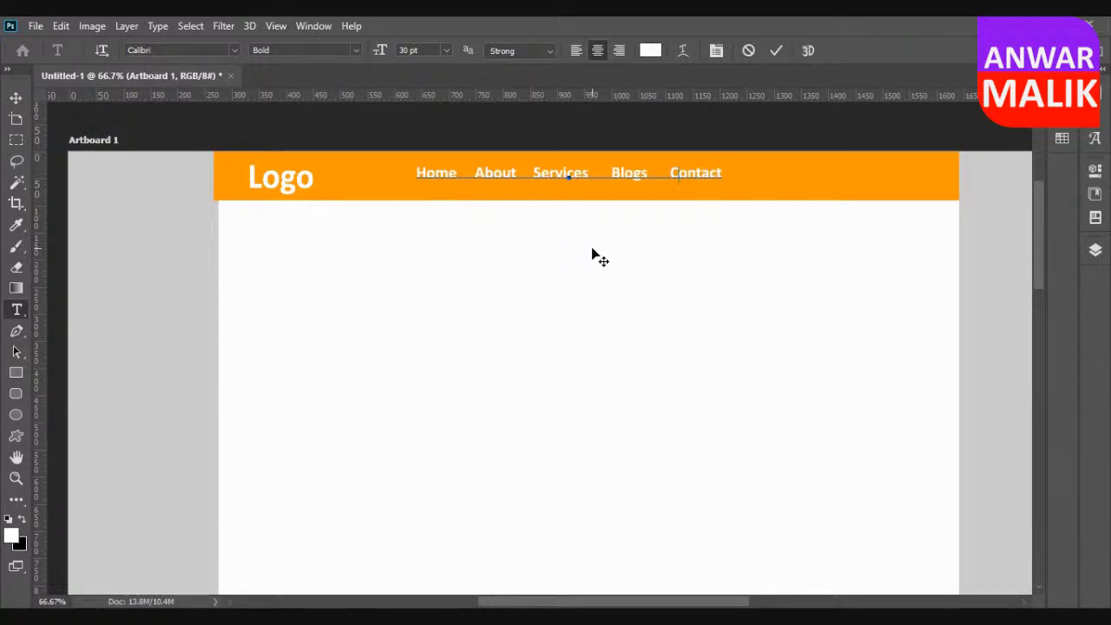
{"action": "key", "text": "Left"}
{"action": "key", "text": "Left"}
{"action": "key", "text": "Left"}
{"action": "key", "text": "Left"}
{"action": "key", "text": "Left"}
{"action": "key", "text": "Left"}
{"action": "key", "text": "Left"}
{"action": "key", "text": "Left"}
{"action": "key", "text": "Left"}
{"action": "key", "text": "Left"}
{"action": "key", "text": "Left"}
{"action": "key", "text": "Left"}
{"action": "key", "text": "Left"}
{"action": "key", "text": "Left"}
{"action": "key", "text": "Left"}
{"action": "key", "text": "Left"}
{"action": "type", "text": "Shop"}
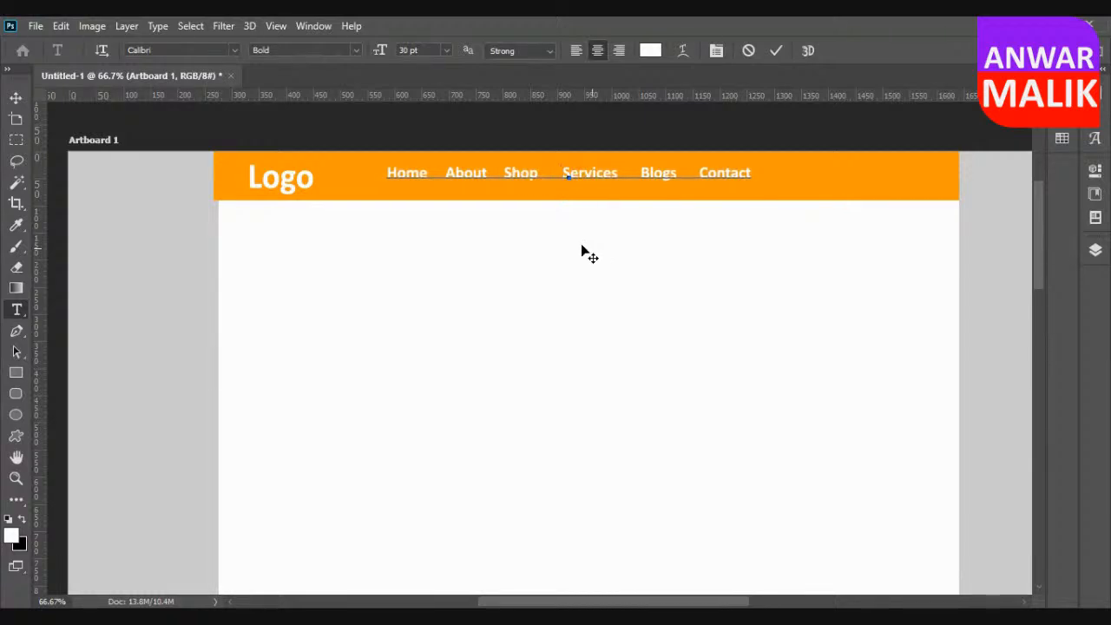
Move the navigation text to the right end of the orange header bar, vertically level with the logo.
{"action": "left_click", "coordinate": [15, 97]}
{"action": "left_click_drag", "start_coordinate": [533, 173], "coordinate": [700, 177]}
{"action": "left_click", "coordinate": [437, 174]}
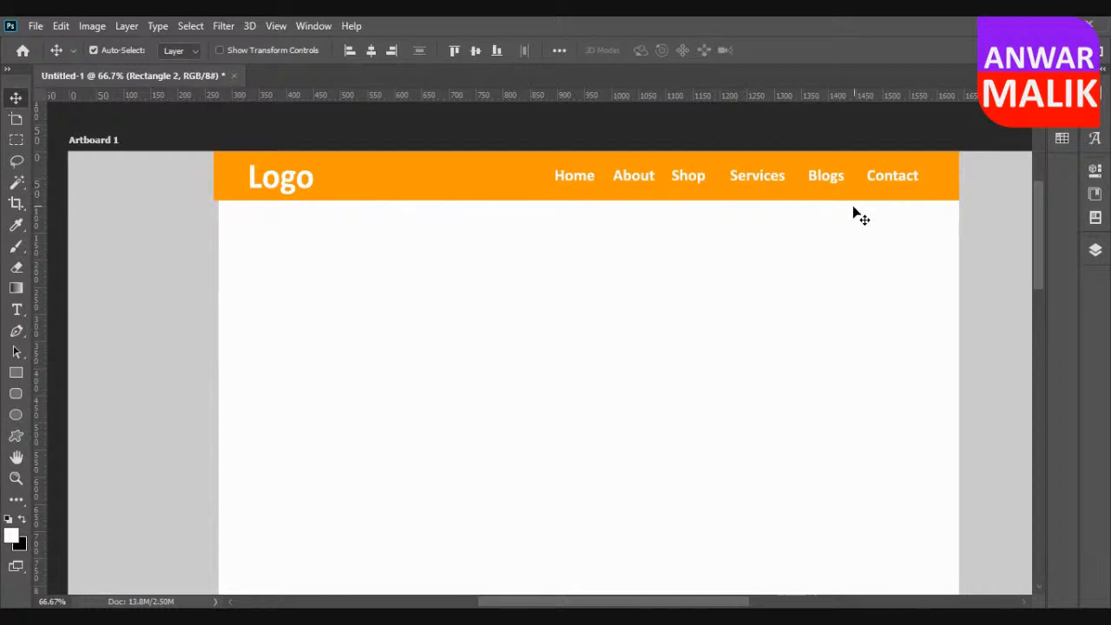
Try a dark blue fill on the header bar and undo the change.
{"action": "left_click", "coordinate": [17, 373]}
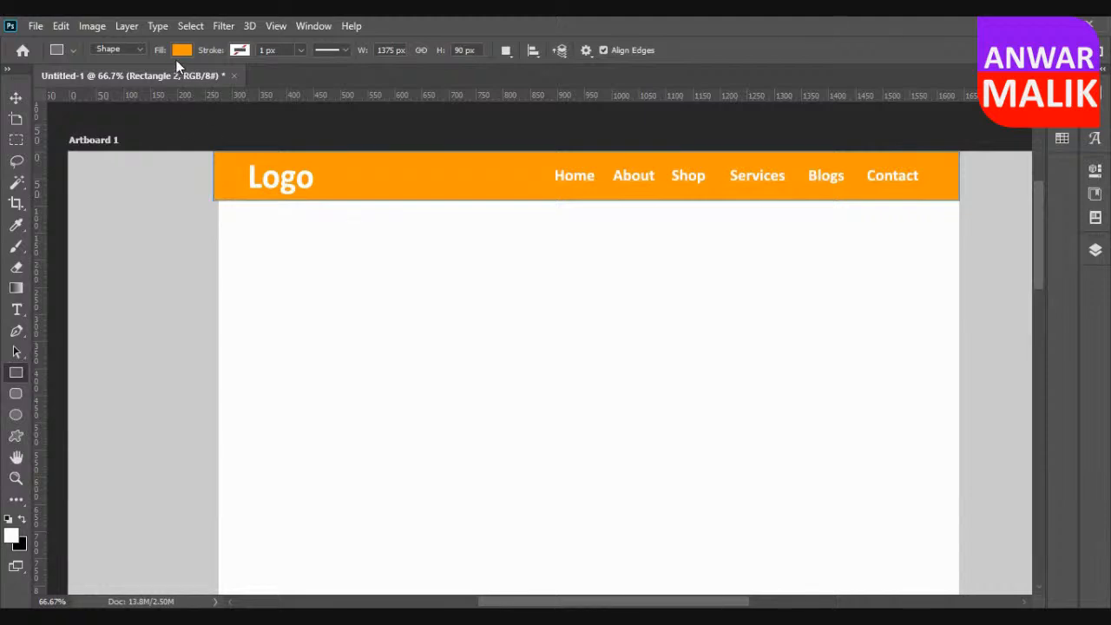
{"action": "left_click", "coordinate": [181, 50]}
{"action": "left_click", "coordinate": [283, 136]}
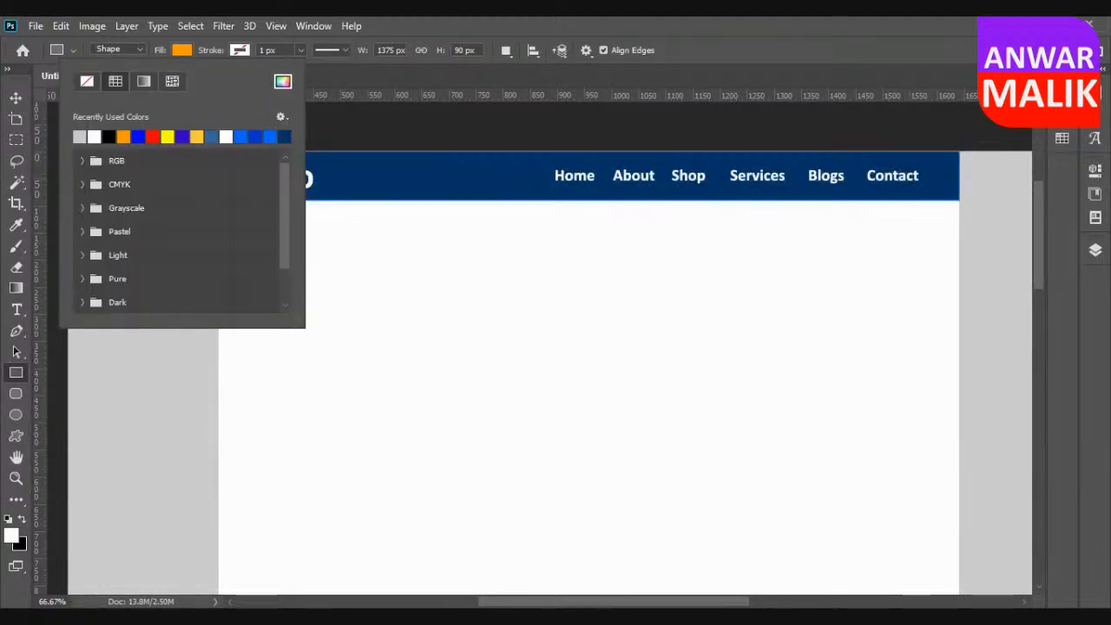
{"action": "left_click", "coordinate": [15, 97]}
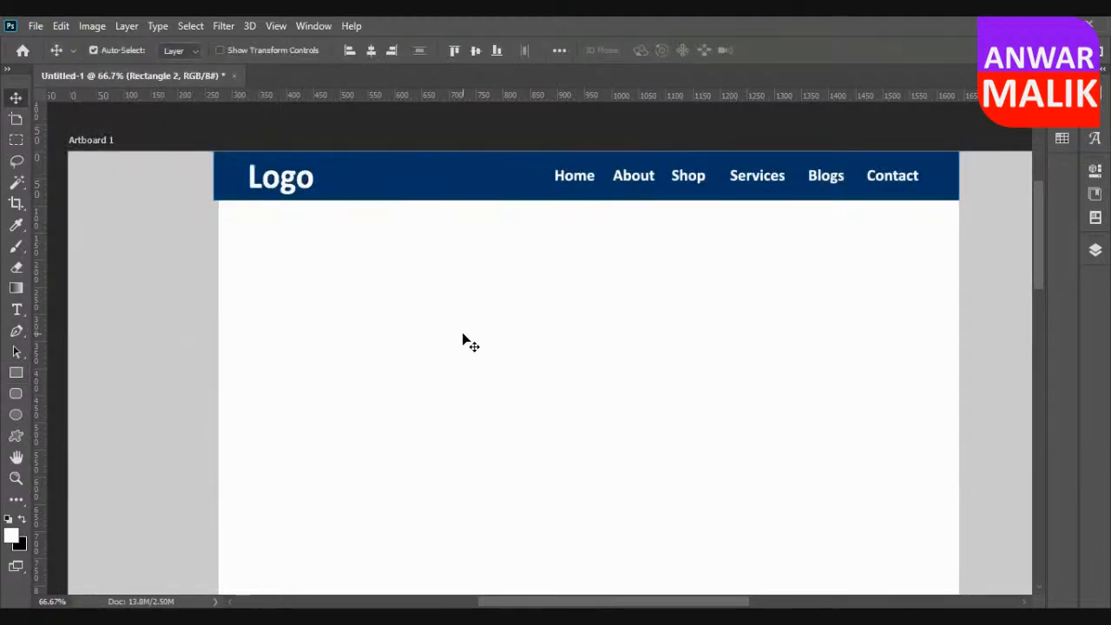
{"action": "key", "text": "ctrl+z"}
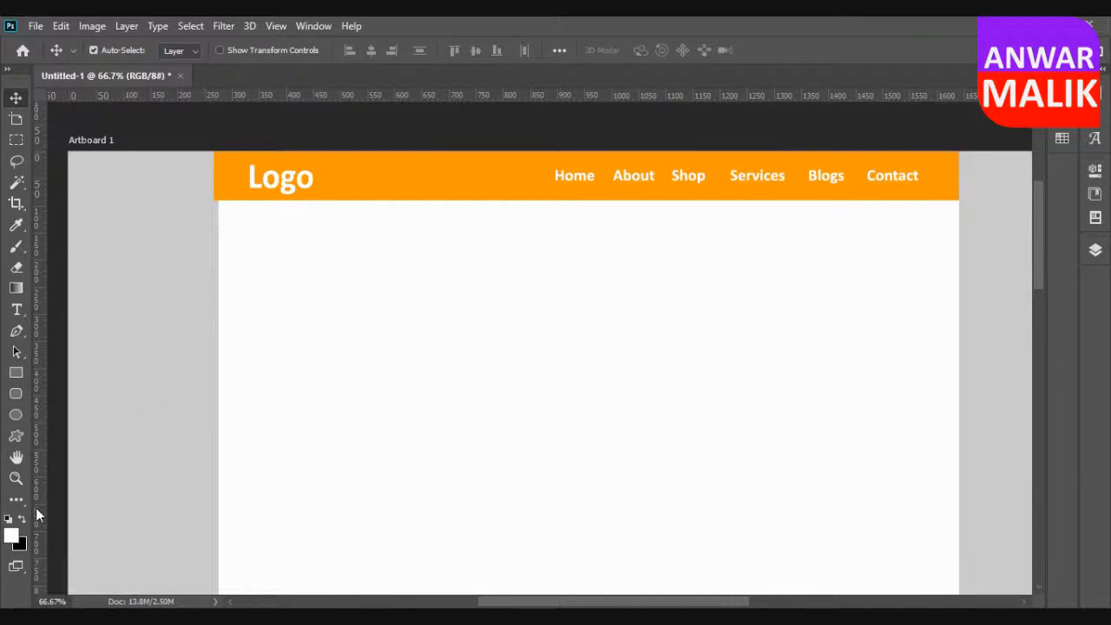
Draw a banner rectangle about 1369 by 425 px directly beneath the header bar, spanning the content width.
{"action": "key", "text": "u"}
{"action": "left_click", "coordinate": [247, 270]}
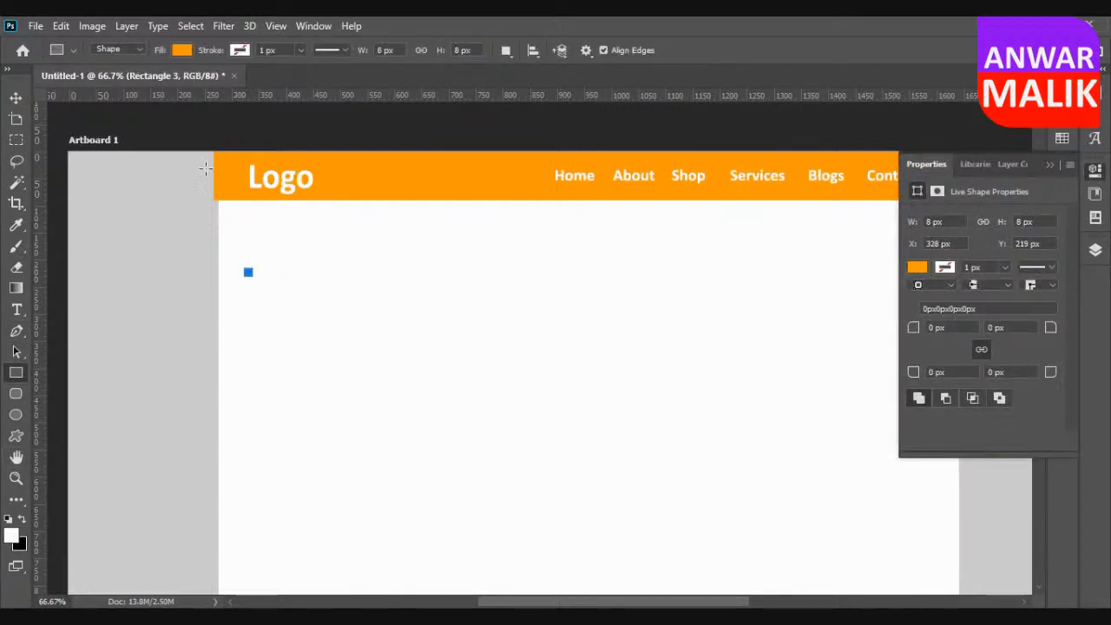
{"action": "key", "text": "Delete"}
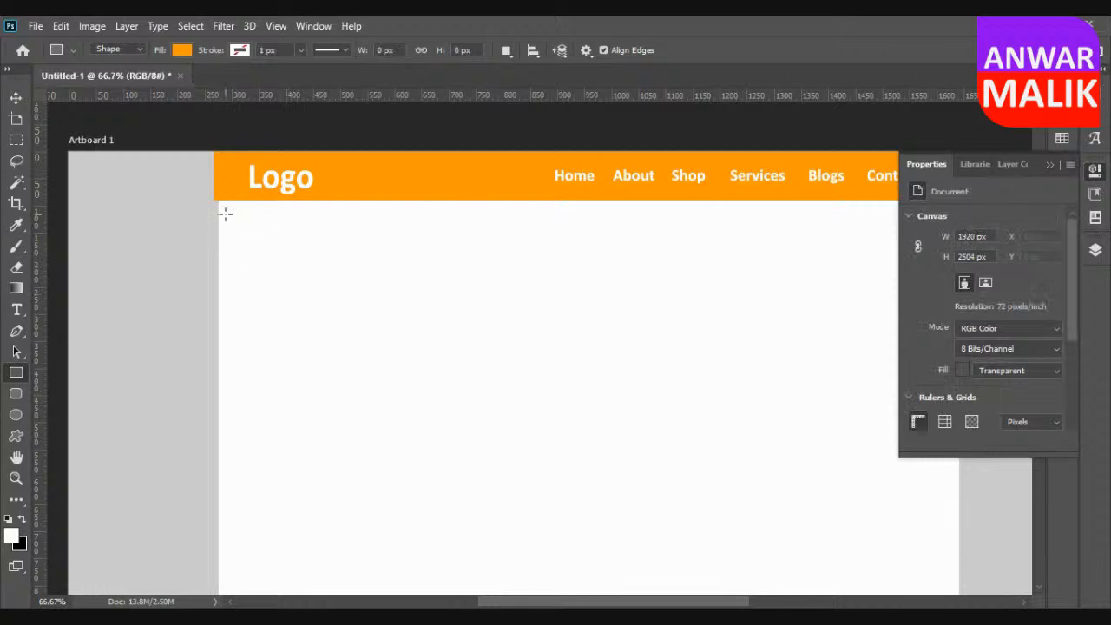
{"action": "left_click_drag", "start_coordinate": [219, 203], "coordinate": [956, 431]}
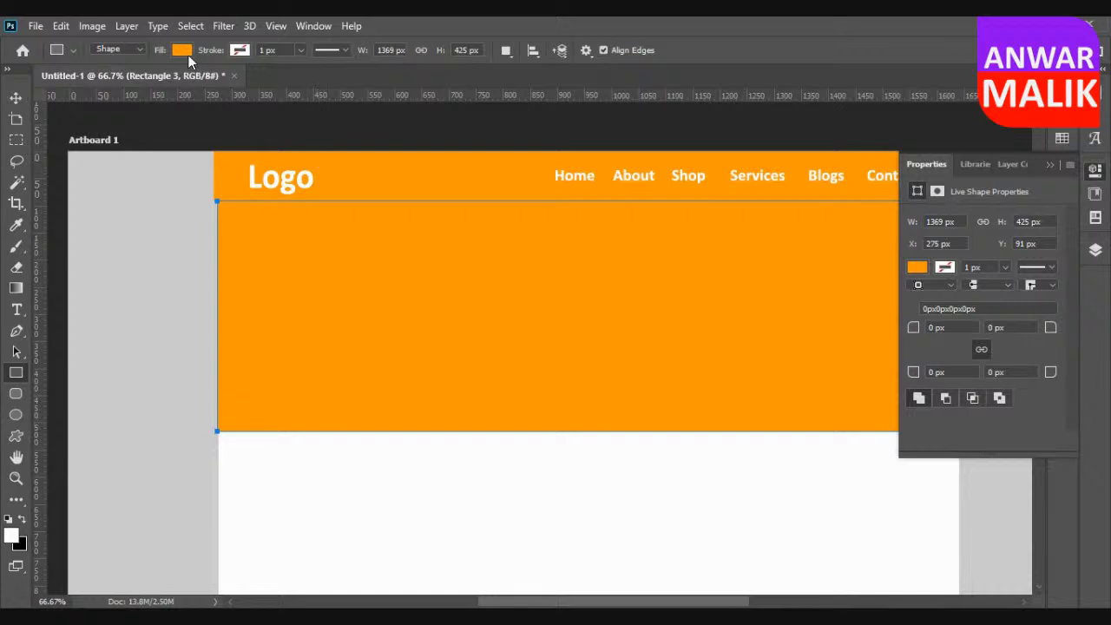
Fill the banner rectangle with the recently used medium blue.
{"action": "left_click", "coordinate": [182, 50]}
{"action": "left_click", "coordinate": [255, 138]}
{"action": "left_click", "coordinate": [270, 137]}
{"action": "left_click", "coordinate": [17, 96]}
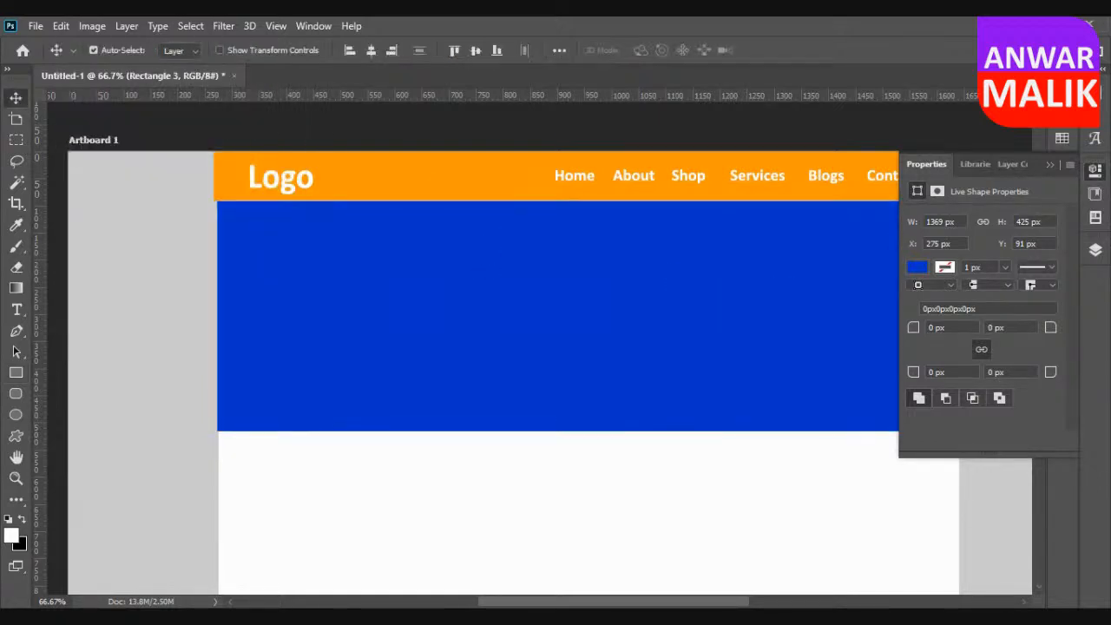
{"action": "left_click", "coordinate": [1050, 164]}
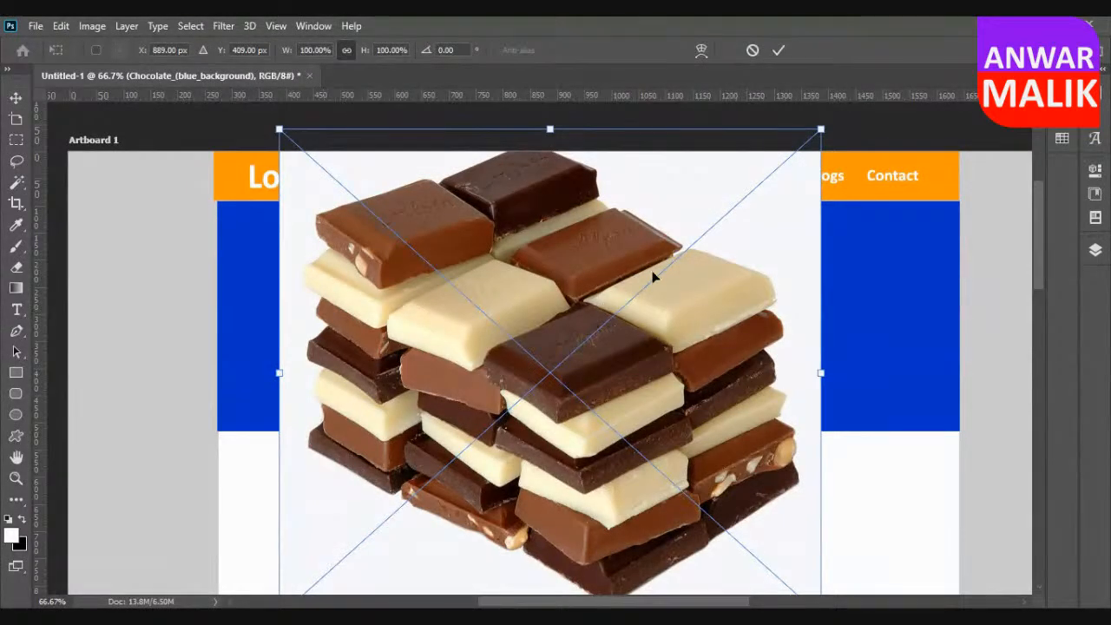
Scale the placed chocolate image down to fit within the blue banner and position it in the banner's left part.
{"action": "left_click_drag", "start_coordinate": [820, 129], "coordinate": [483, 436]}
{"action": "left_click_drag", "start_coordinate": [387, 476], "coordinate": [358, 265]}
{"action": "left_click", "coordinate": [18, 99]}
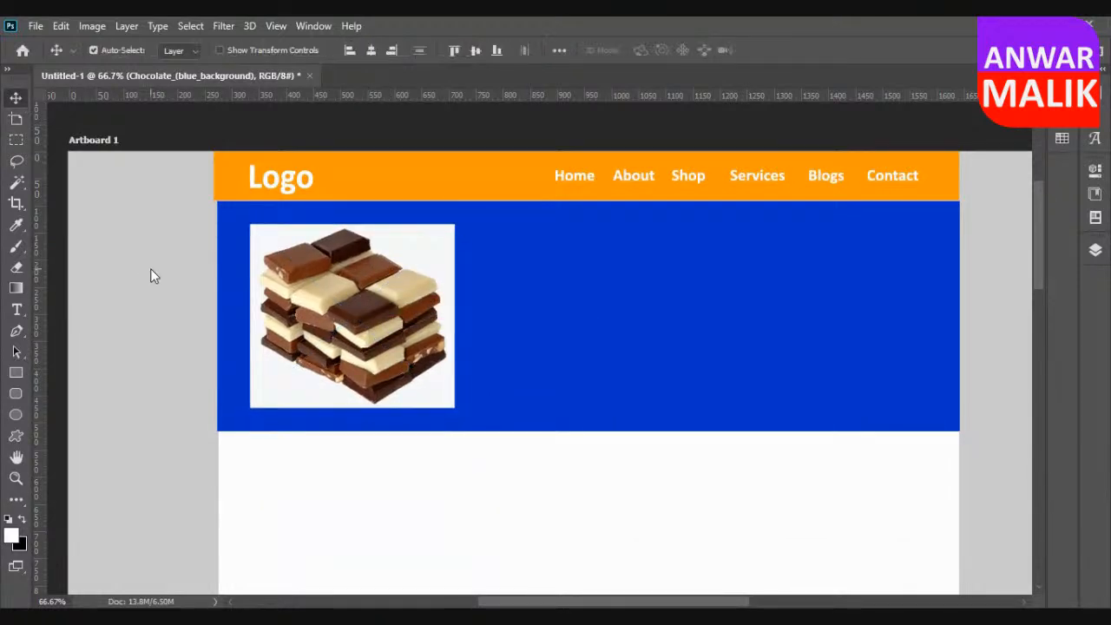
{"action": "left_click_drag", "start_coordinate": [374, 329], "coordinate": [388, 328]}
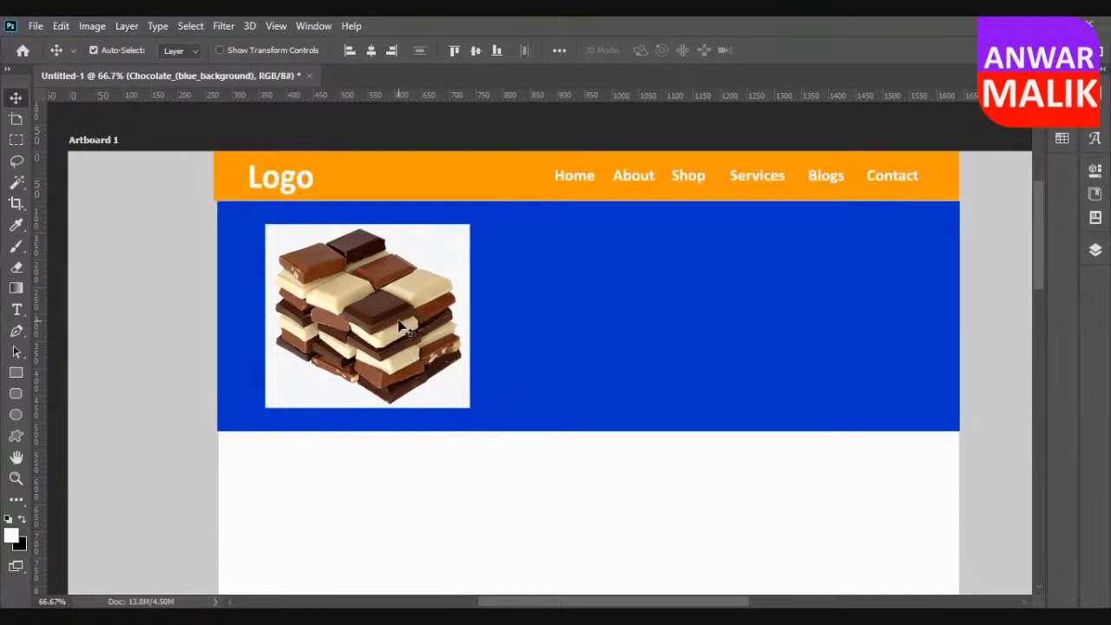
{"action": "left_click_drag", "start_coordinate": [386, 314], "coordinate": [394, 314]}
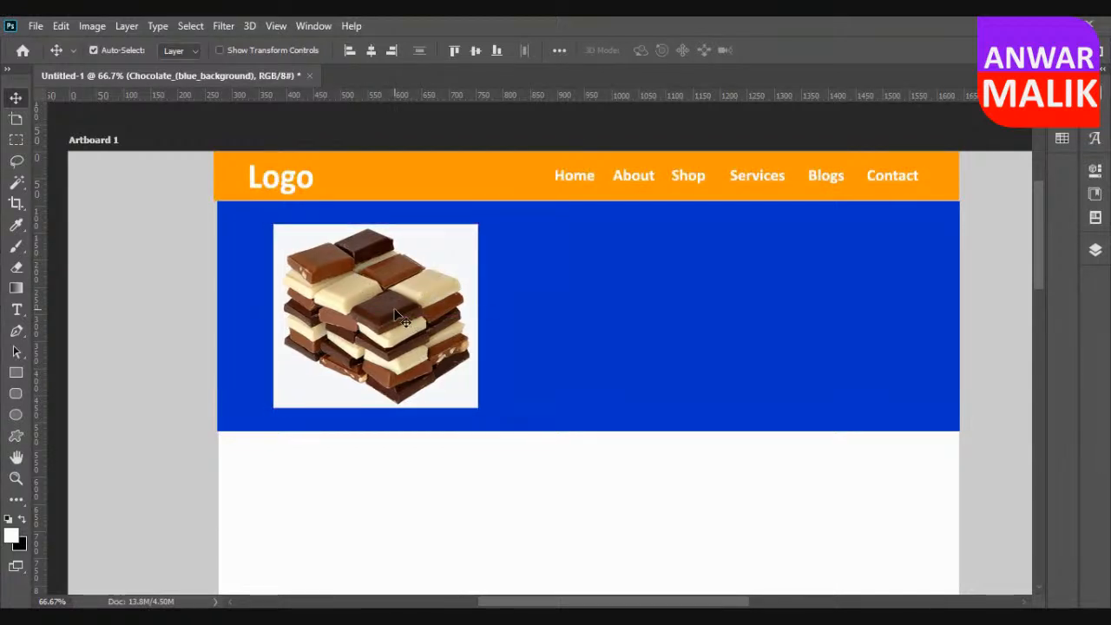
{"action": "left_click_drag", "start_coordinate": [394, 308], "coordinate": [395, 305]}
{"action": "left_click_drag", "start_coordinate": [397, 306], "coordinate": [398, 306]}
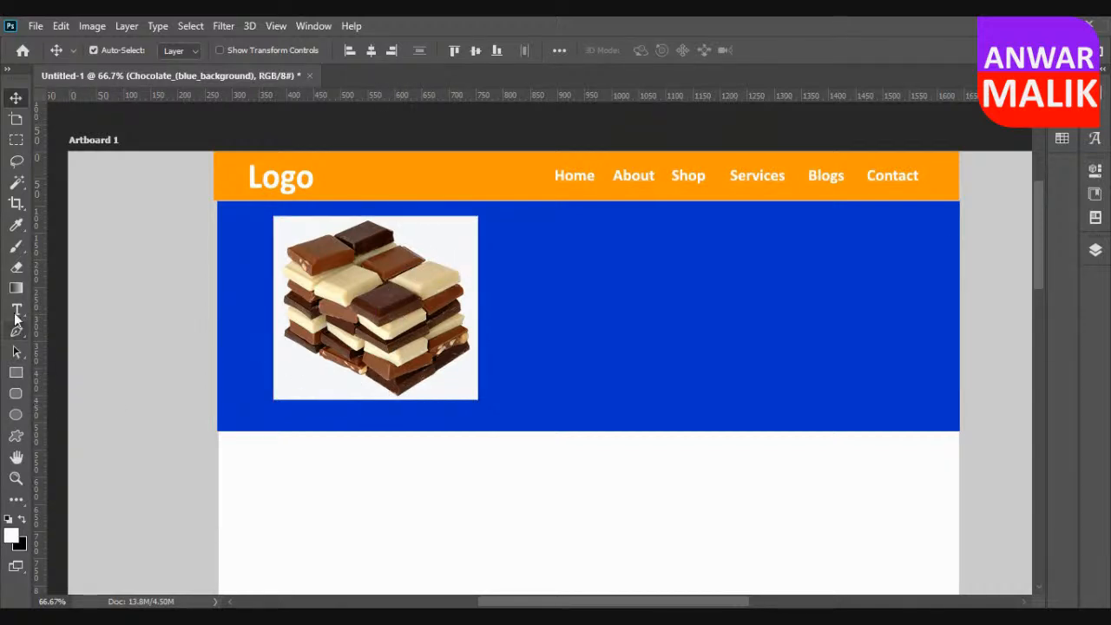
Rasterize the chocolate image and select its subject automatically.
{"action": "left_click", "coordinate": [15, 267]}
{"action": "left_click", "coordinate": [436, 300]}
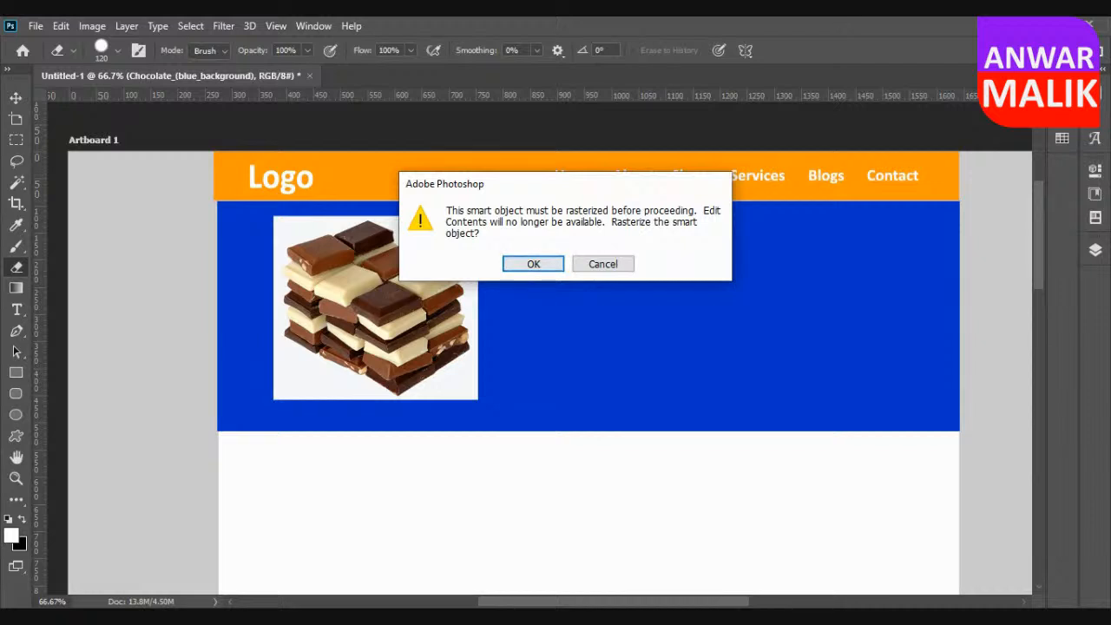
{"action": "left_click", "coordinate": [531, 263]}
{"action": "left_click", "coordinate": [190, 26]}
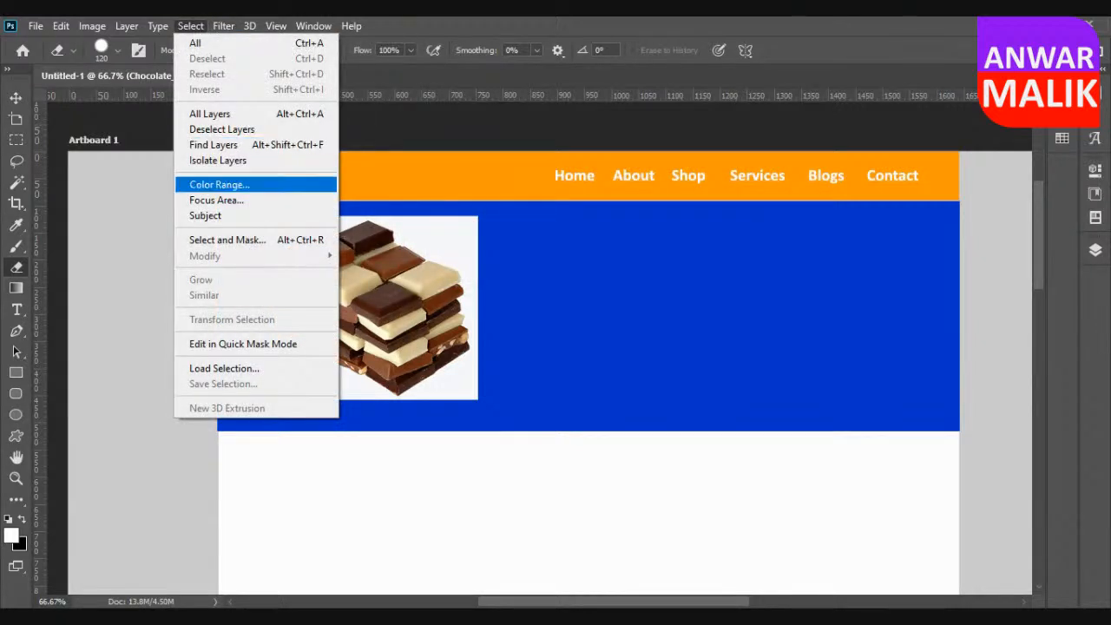
{"action": "left_click", "coordinate": [252, 217]}
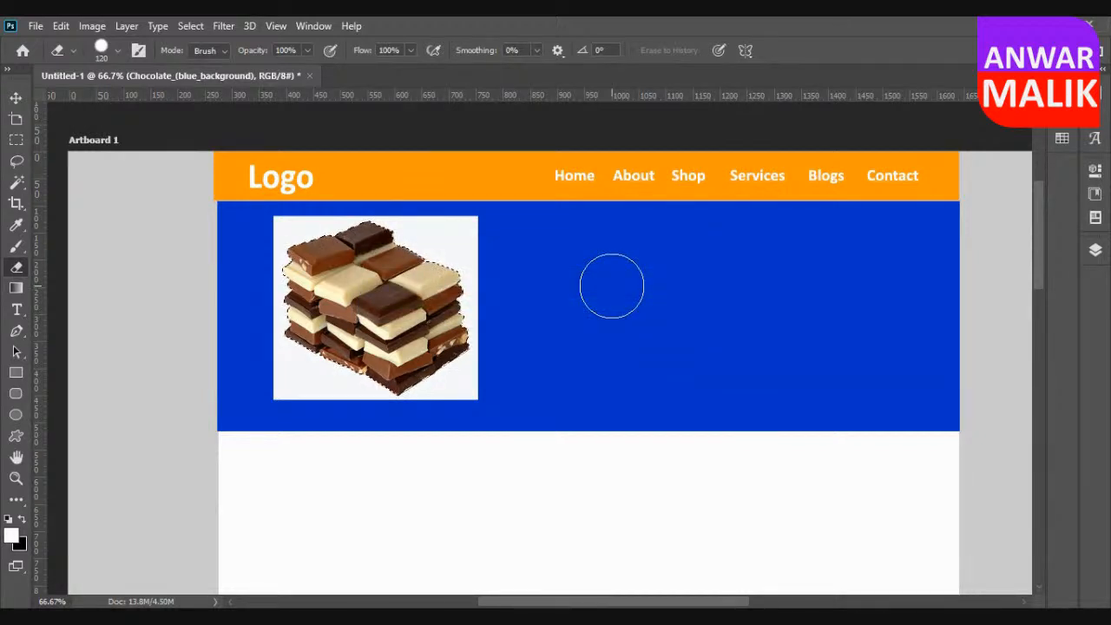
Invert the selection and delete the white background around the chocolate stack.
{"action": "left_click", "coordinate": [190, 25]}
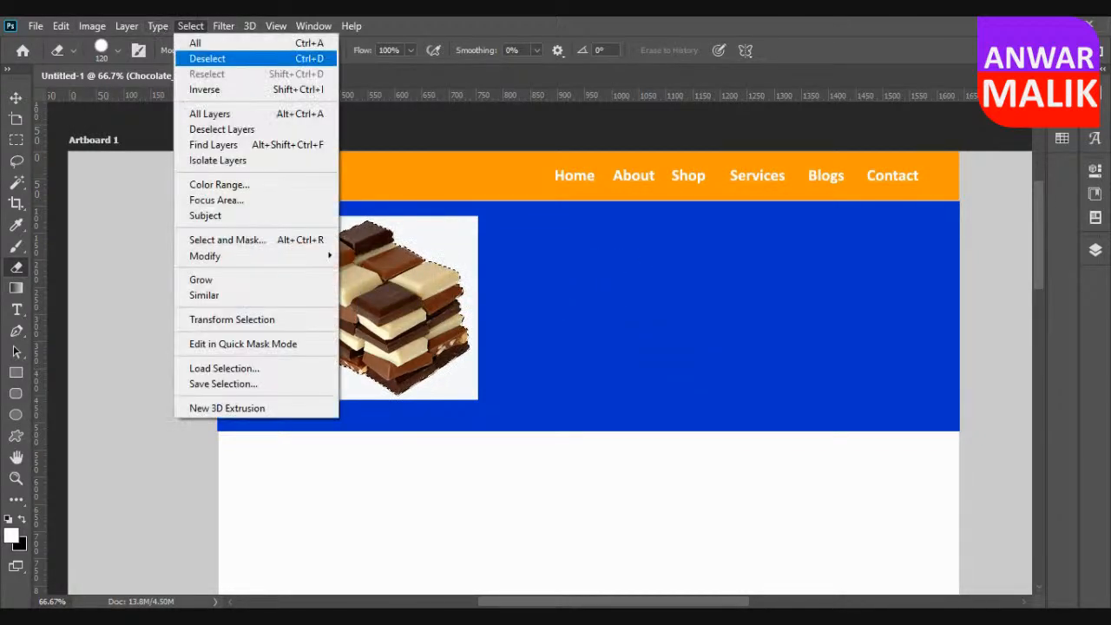
{"action": "left_click", "coordinate": [204, 90]}
{"action": "key", "text": "Delete"}
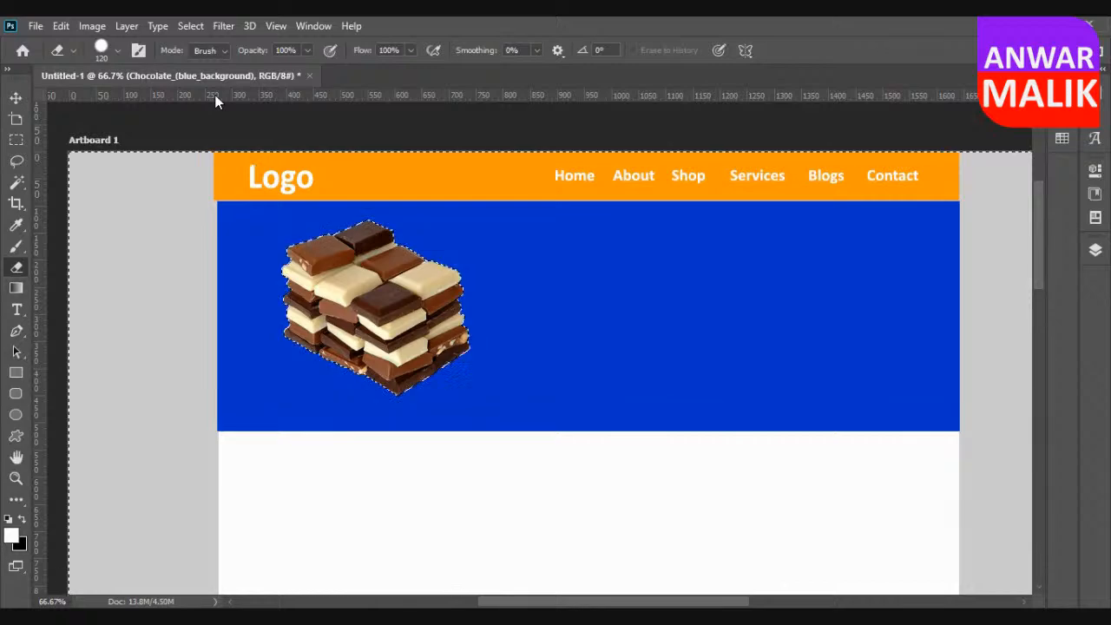
Clear the selection and move the chocolate cutout slightly right and down within the blue banner.
{"action": "key", "text": "ctrl+s"}
{"action": "left_click", "coordinate": [940, 62]}
{"action": "key", "text": "ctrl+d"}
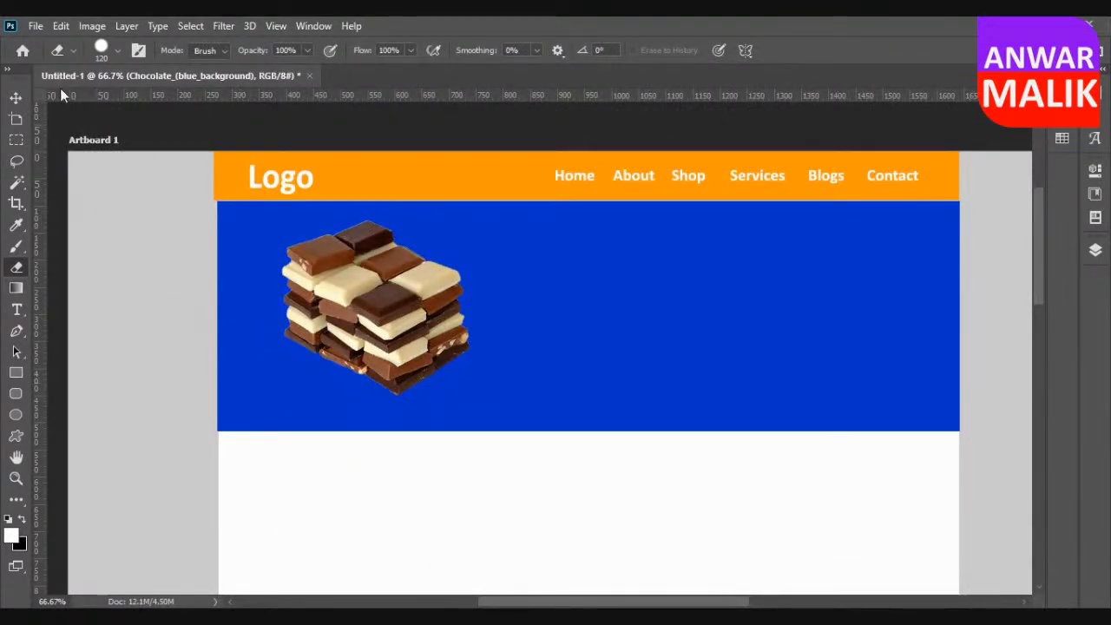
{"action": "left_click", "coordinate": [16, 96]}
{"action": "left_click_drag", "start_coordinate": [392, 298], "coordinate": [424, 306]}
Add the white heading text "Chocolate Factory" in Calibri Bold, 30 pt, on the blue banner beside the chocolate.
{"action": "key", "text": "t"}
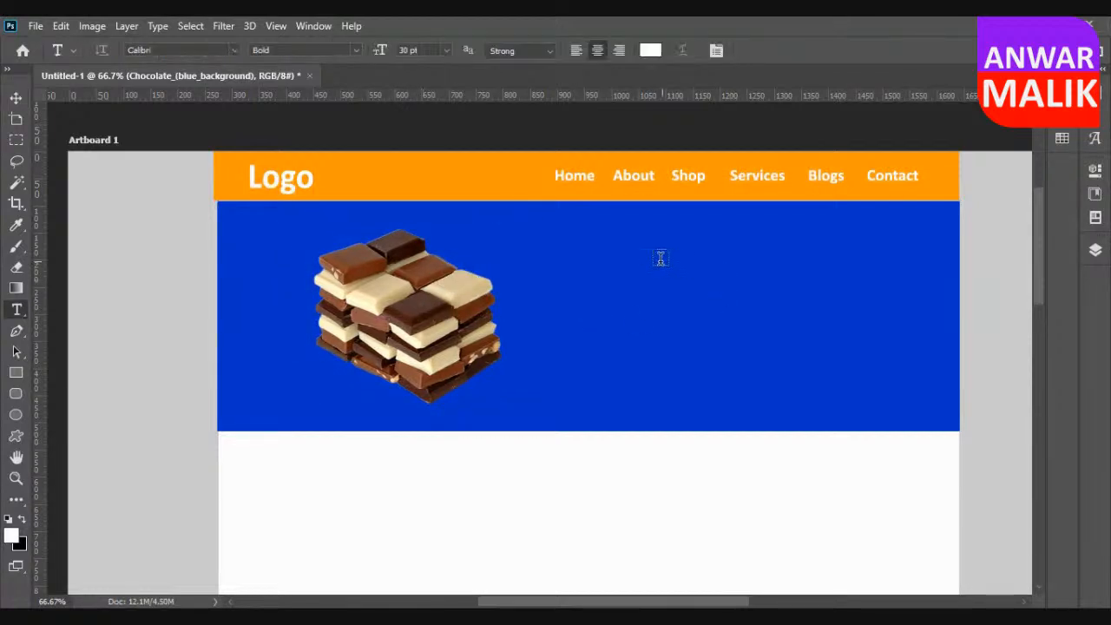
{"action": "left_click", "coordinate": [625, 242]}
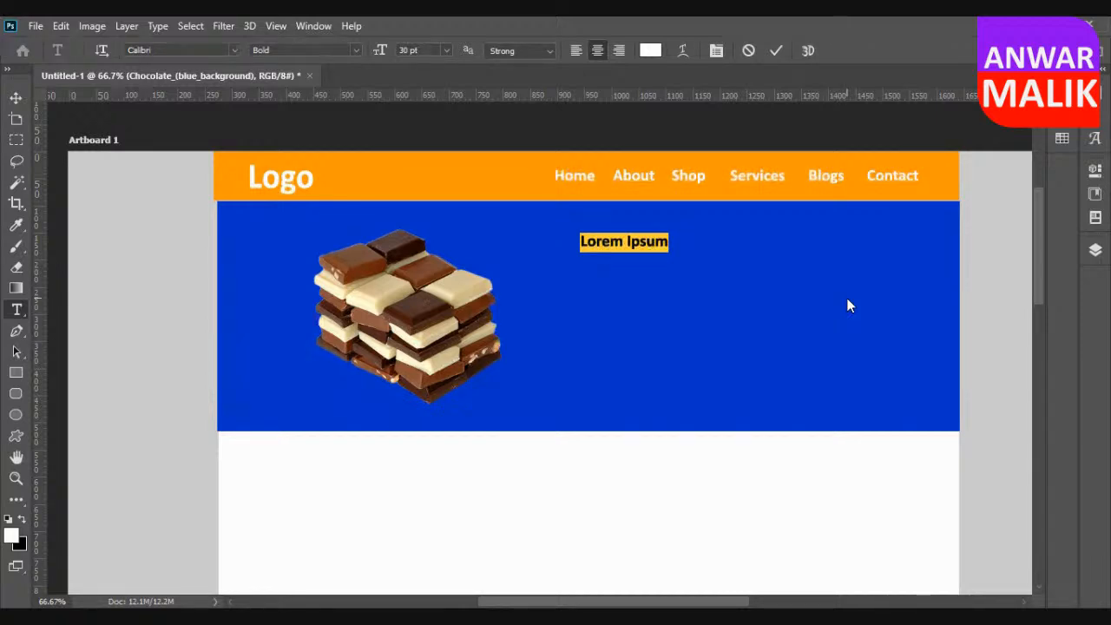
{"action": "type", "text": "Coc"}
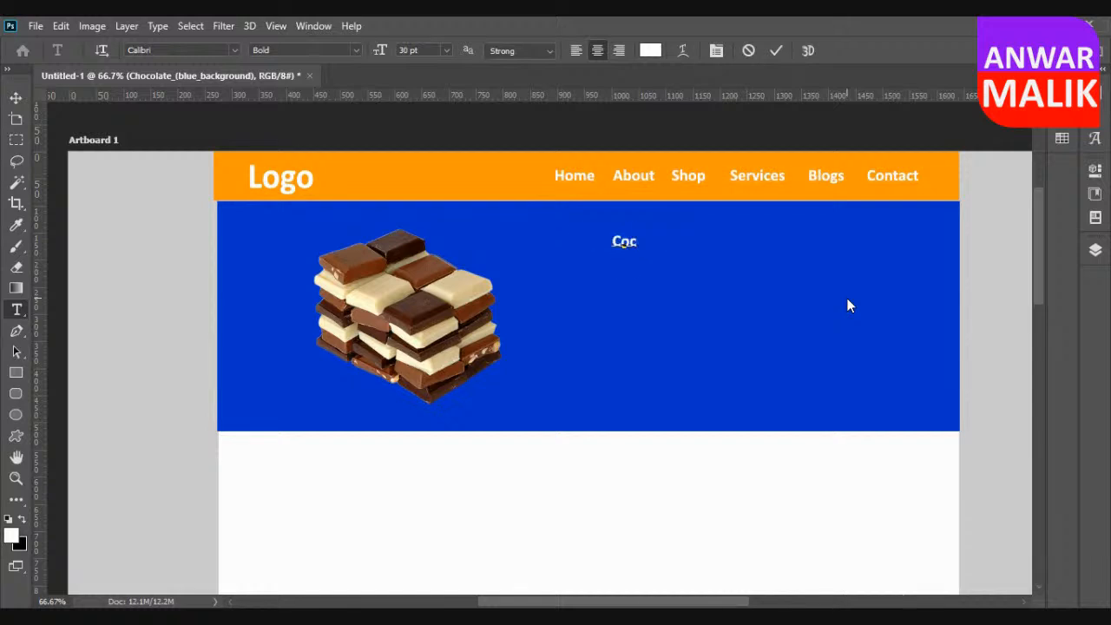
{"action": "key", "text": "BackSpace"}
{"action": "key", "text": "BackSpace"}
{"action": "type", "text": "hocolate Factory"}
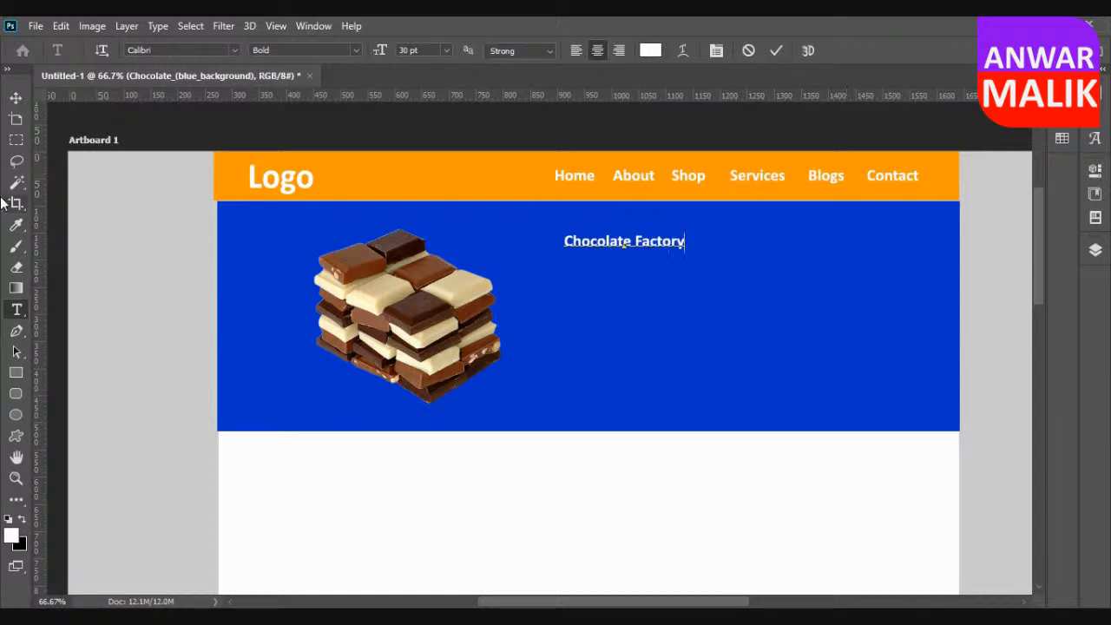
Move the Chocolate Factory heading further right, into the upper part of the empty banner area.
{"action": "left_click", "coordinate": [15, 98]}
{"action": "left_click_drag", "start_coordinate": [657, 247], "coordinate": [755, 245]}
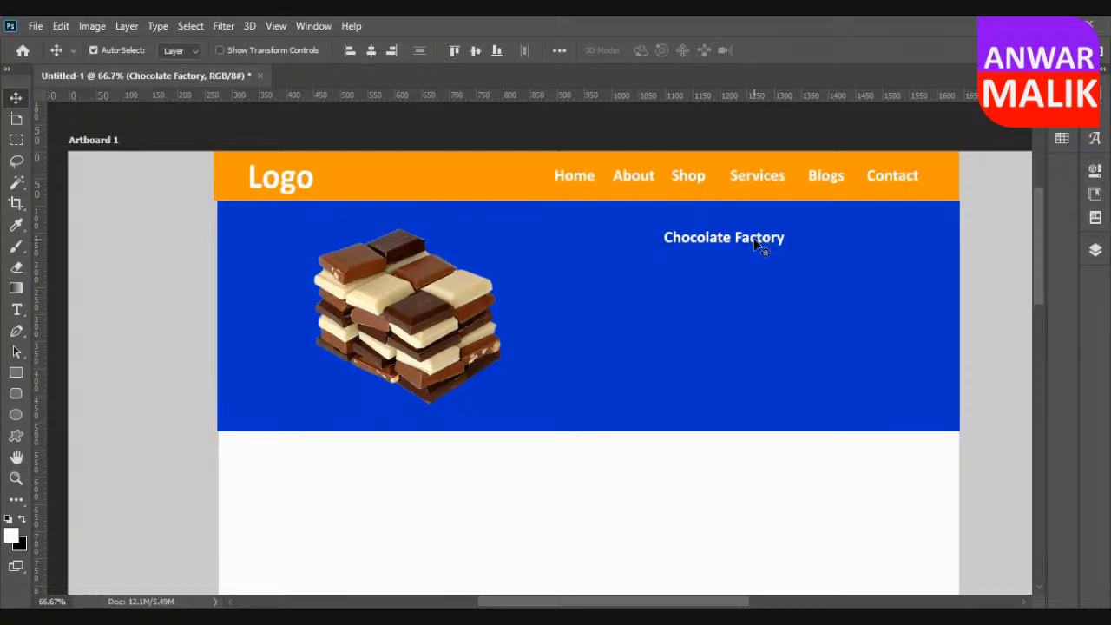
{"action": "left_click_drag", "start_coordinate": [755, 246], "coordinate": [766, 252]}
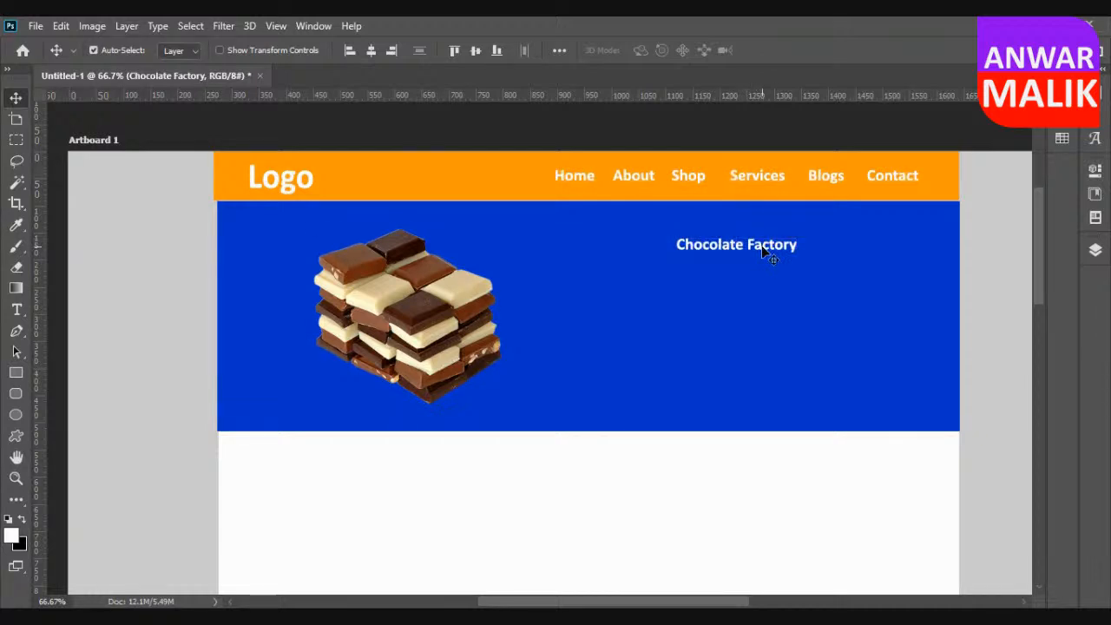
{"action": "left_click_drag", "start_coordinate": [762, 249], "coordinate": [721, 244]}
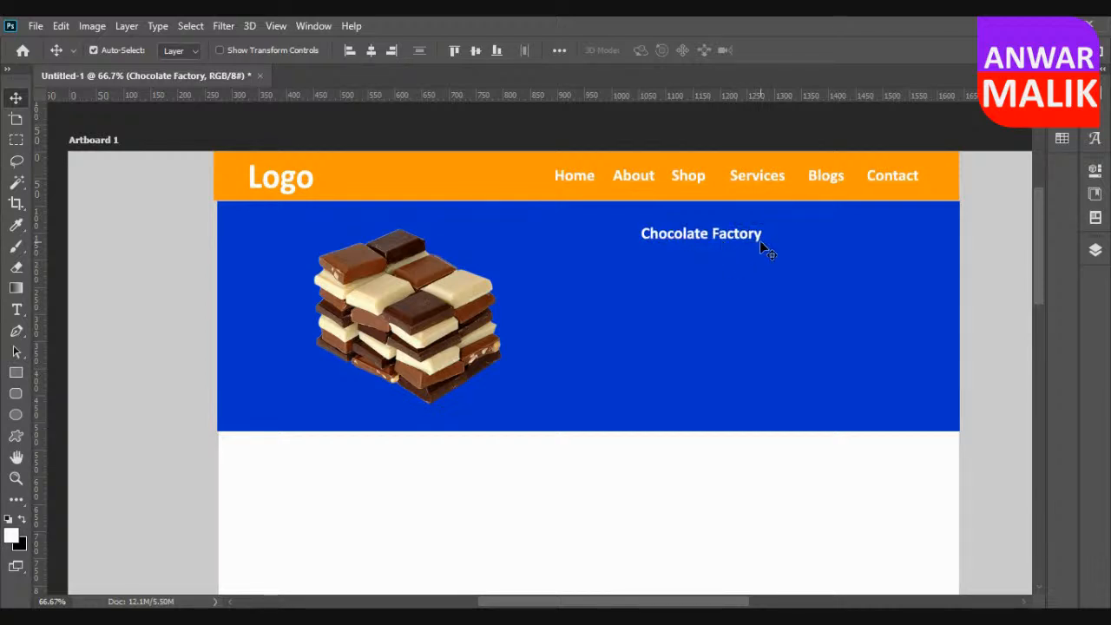
Set the Chocolate Factory heading to 72 pt and shift it right and down within the banner.
{"action": "left_click", "coordinate": [1100, 94]}
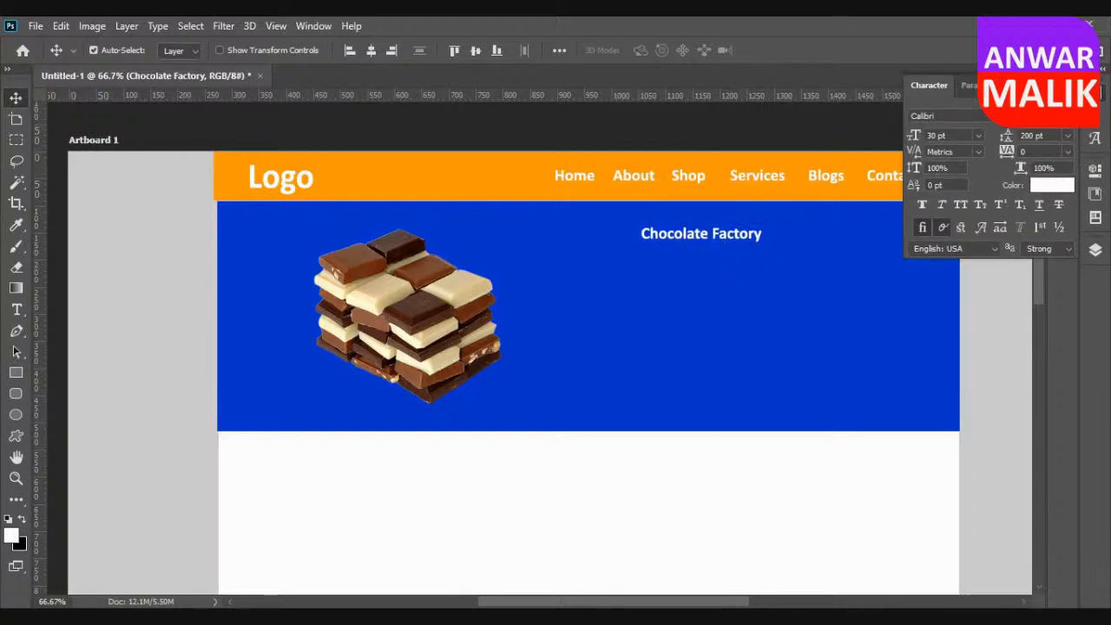
{"action": "left_click", "coordinate": [978, 135]}
{"action": "left_click", "coordinate": [955, 339]}
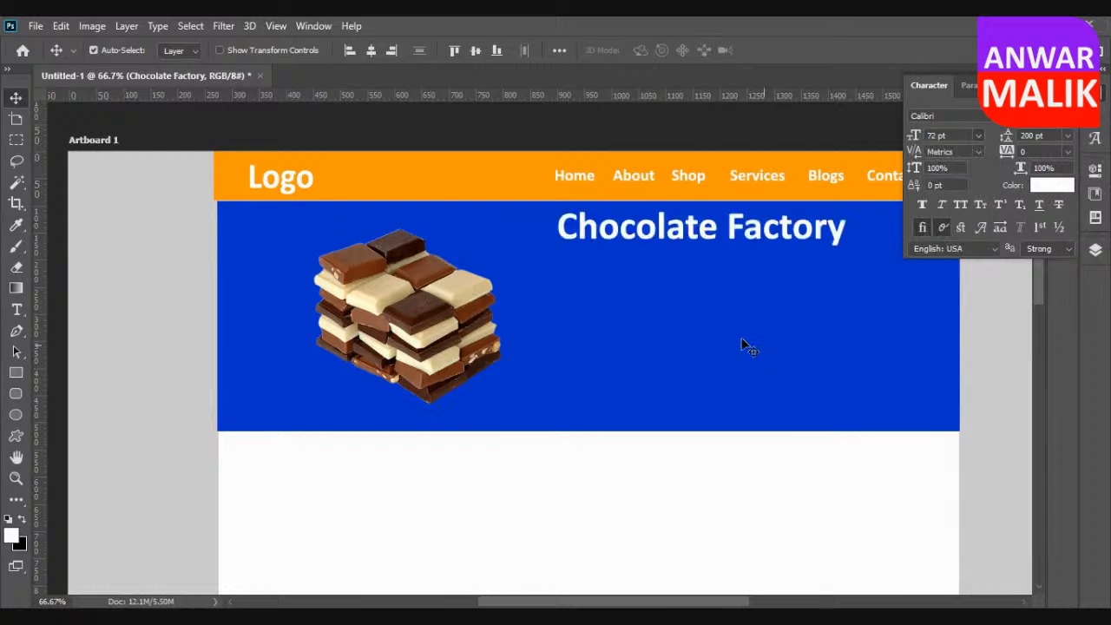
{"action": "left_click_drag", "start_coordinate": [743, 230], "coordinate": [788, 256]}
{"action": "left_click", "coordinate": [792, 465]}
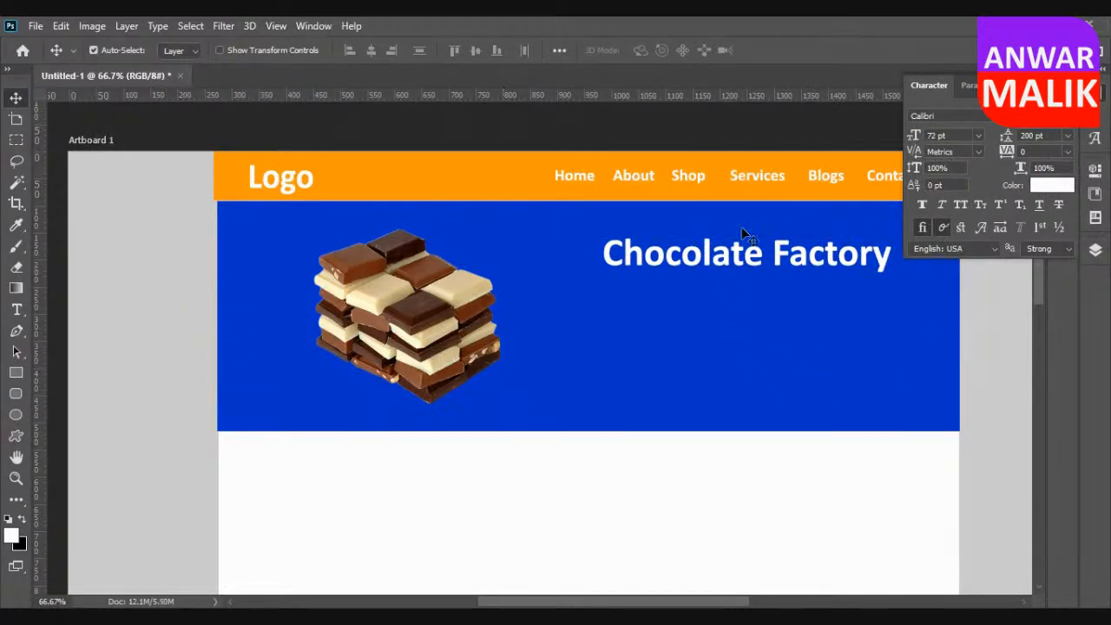
{"action": "left_click", "coordinate": [1099, 77]}
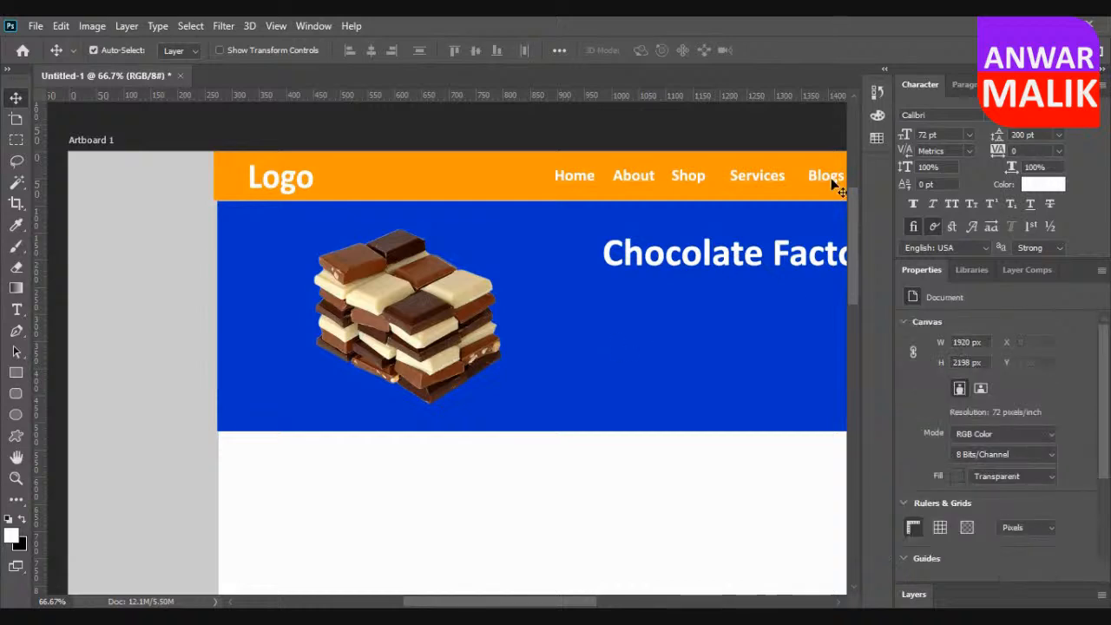
{"action": "left_click", "coordinate": [887, 72]}
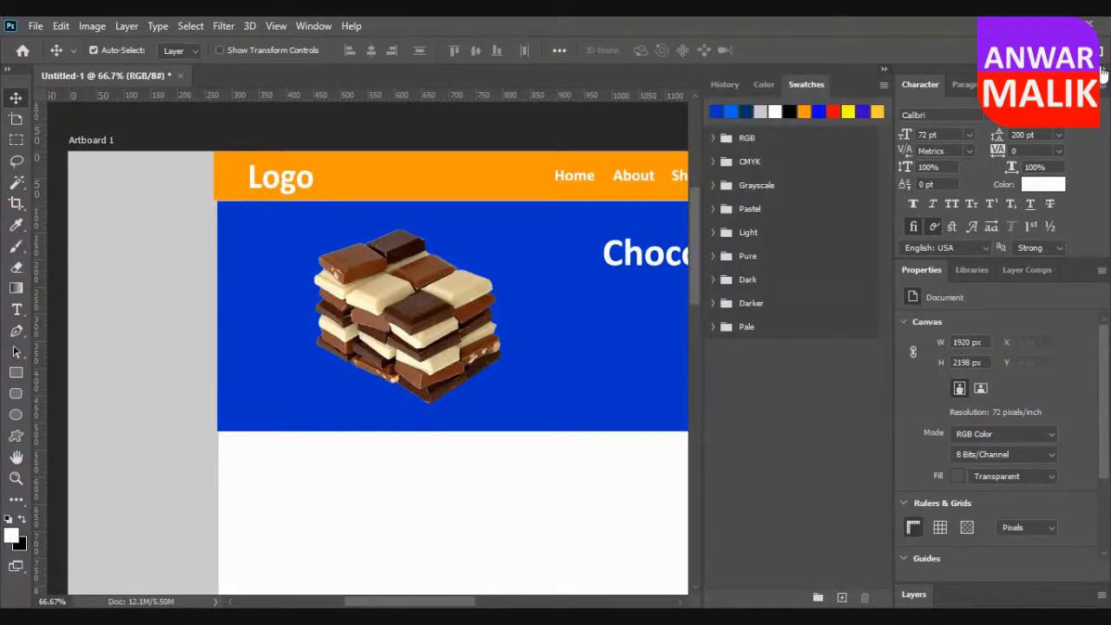
{"action": "left_click", "coordinate": [1102, 75]}
{"action": "left_click", "coordinate": [1069, 71]}
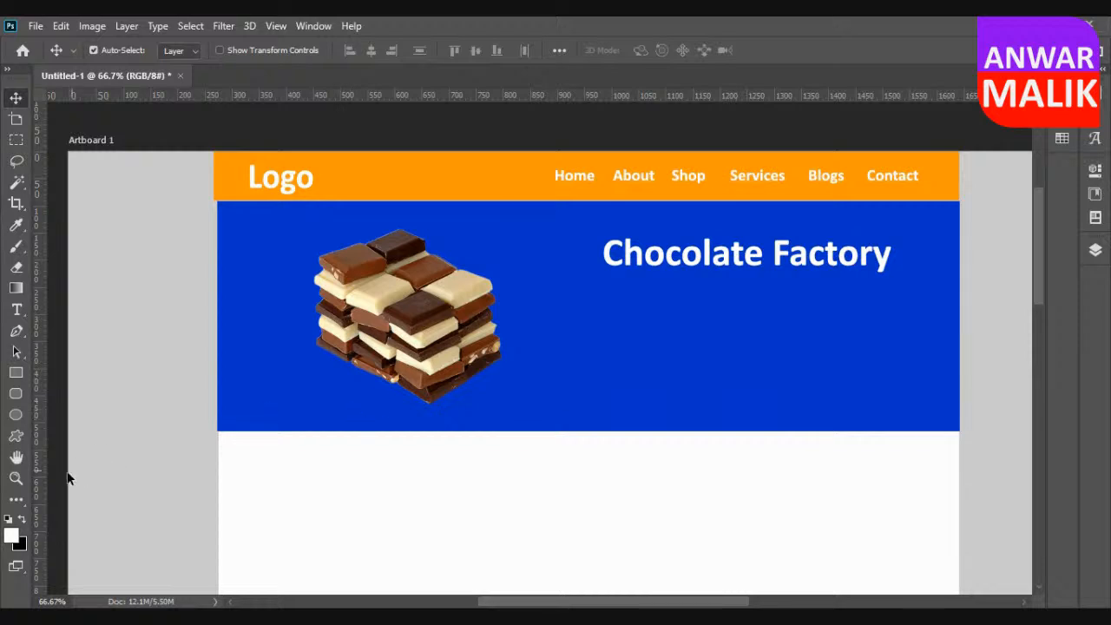
Draw an orange rectangle about 540 × 68 px on the blue banner, below the Chocolate Factory heading.
{"action": "left_click", "coordinate": [15, 372]}
{"action": "mouse_move", "coordinate": [602, 335]}
{"action": "left_mouse_down"}
{"action": "mouse_move", "coordinate": [765, 364]}
{"action": "mouse_move", "coordinate": [896, 371]}
{"action": "left_mouse_up"}
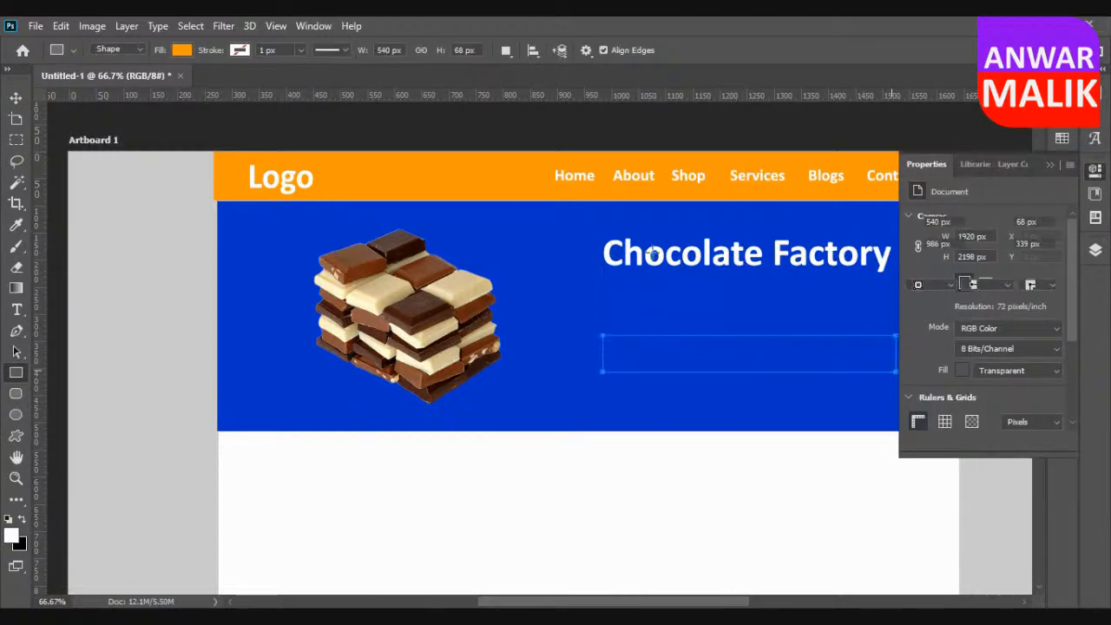
{"action": "left_click", "coordinate": [16, 97]}
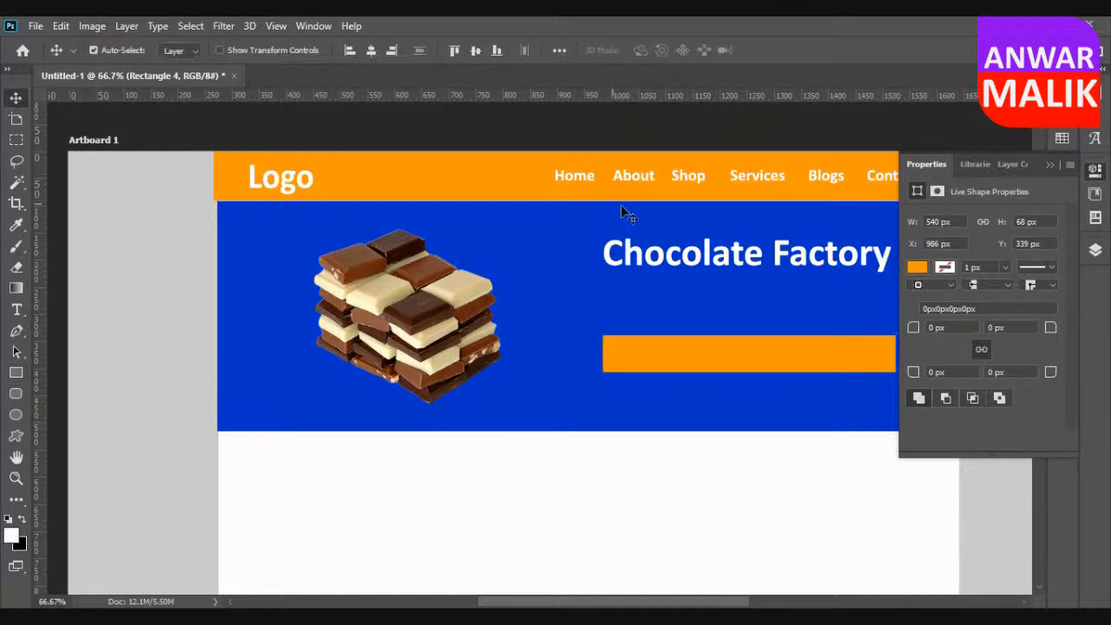
Move the Chocolate Factory heading lower in the banner and place the orange rectangle directly beneath it.
{"action": "left_click_drag", "start_coordinate": [715, 250], "coordinate": [717, 283]}
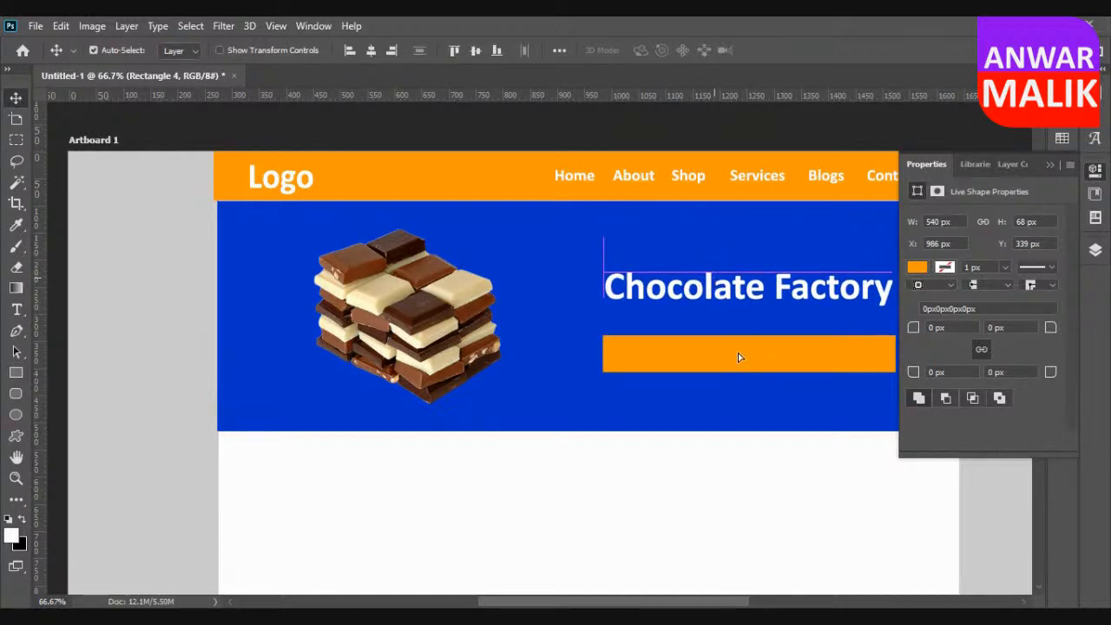
{"action": "left_click_drag", "start_coordinate": [740, 344], "coordinate": [883, 326]}
{"action": "left_click", "coordinate": [817, 485]}
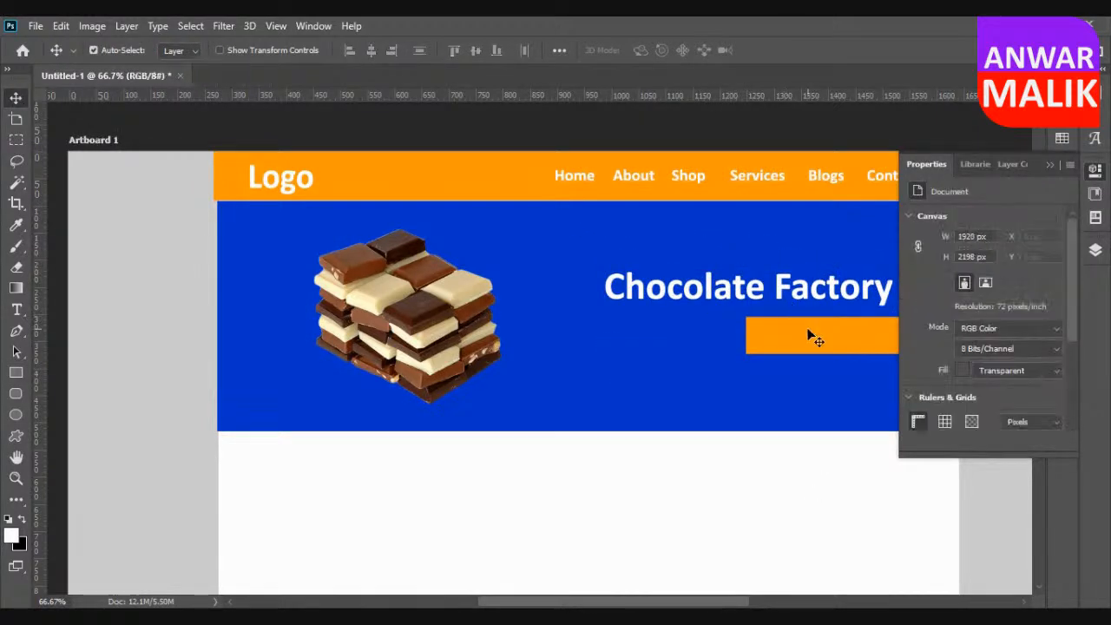
{"action": "left_click_drag", "start_coordinate": [815, 338], "coordinate": [675, 330]}
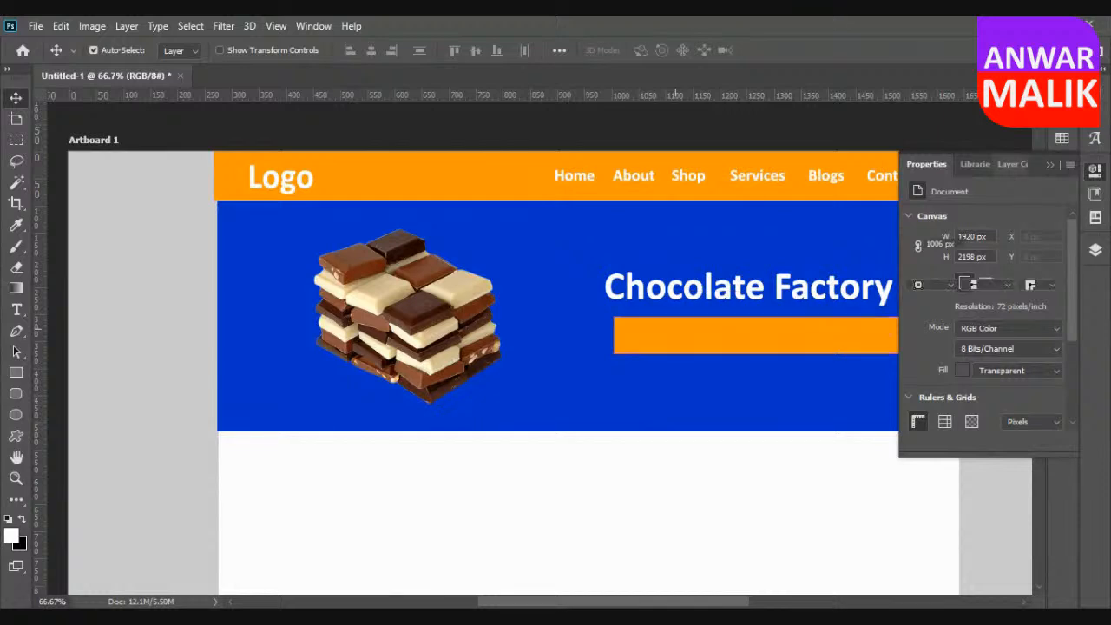
{"action": "left_click", "coordinate": [1048, 164]}
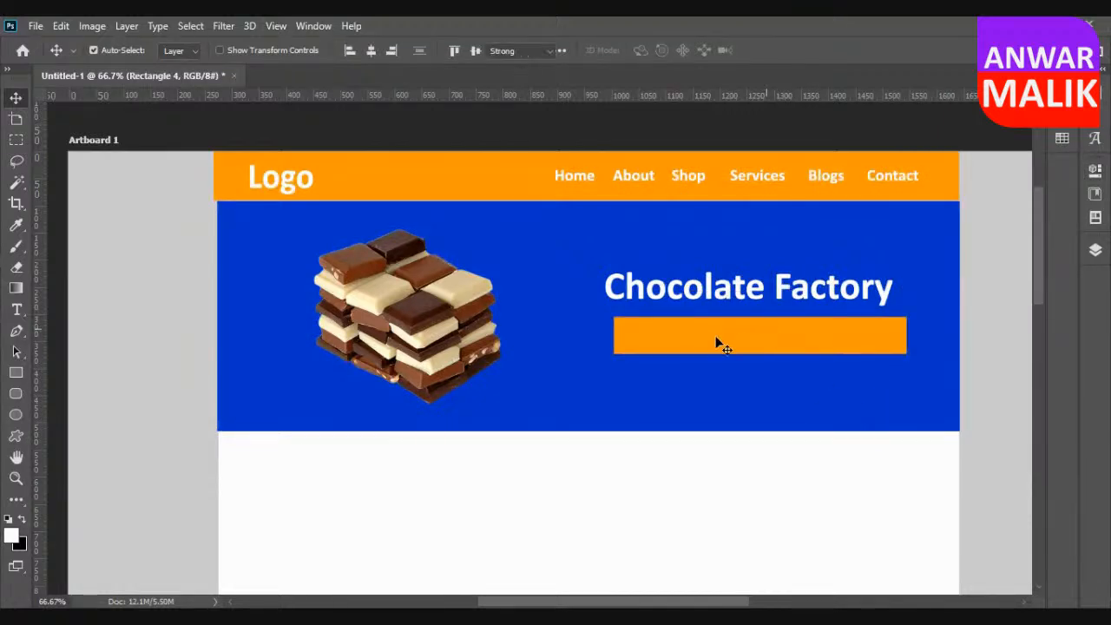
{"action": "key", "text": "t"}
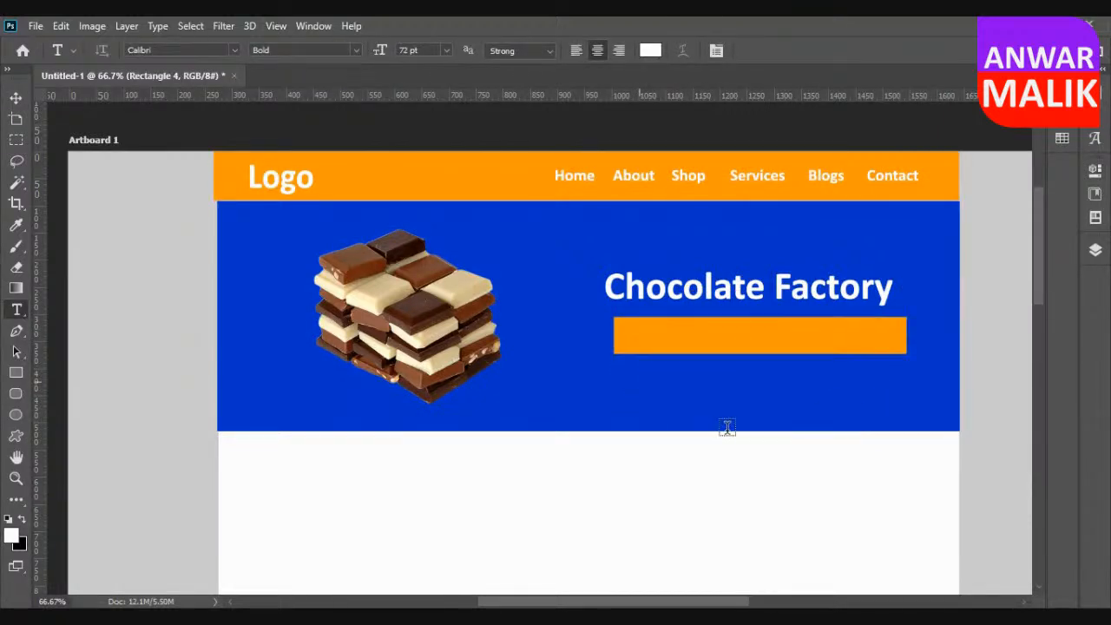
{"action": "left_click", "coordinate": [727, 427]}
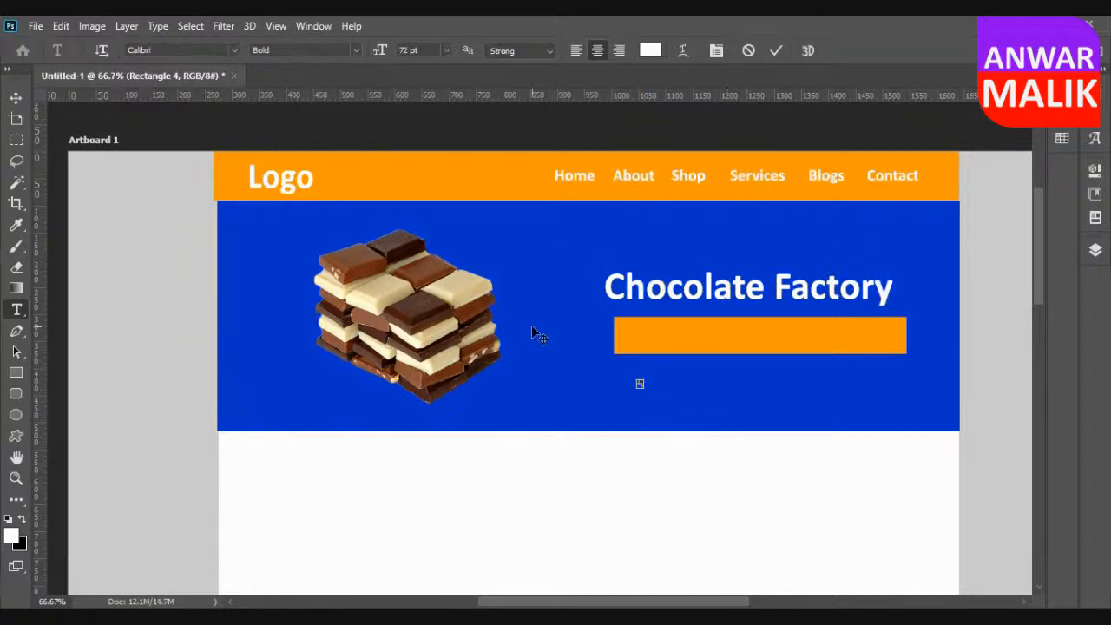
{"action": "left_click", "coordinate": [16, 97]}
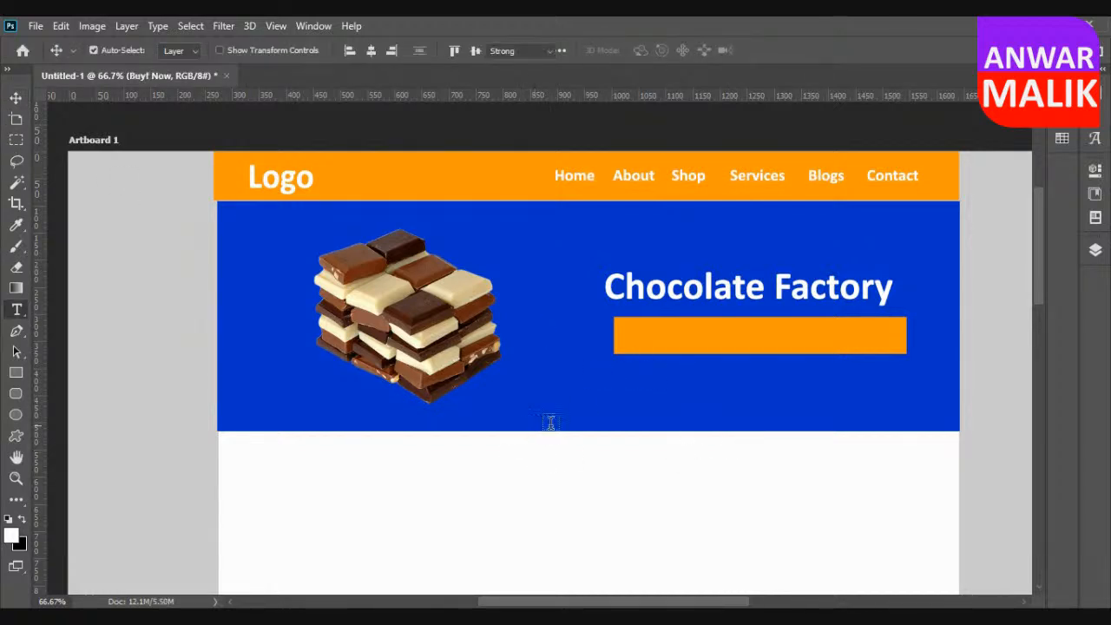
Add the text "Buy Now" in white Calibri Bold, 72 pt, and place it on the orange rectangle.
{"action": "key", "text": "t"}
{"action": "left_click", "coordinate": [587, 401]}
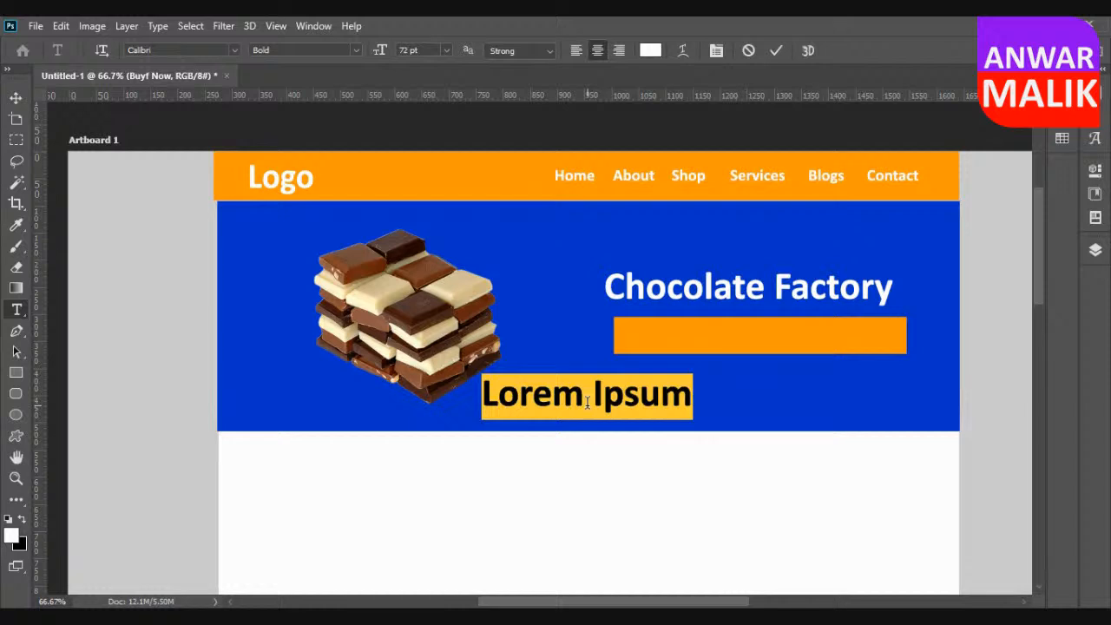
{"action": "type", "text": "Buy Now"}
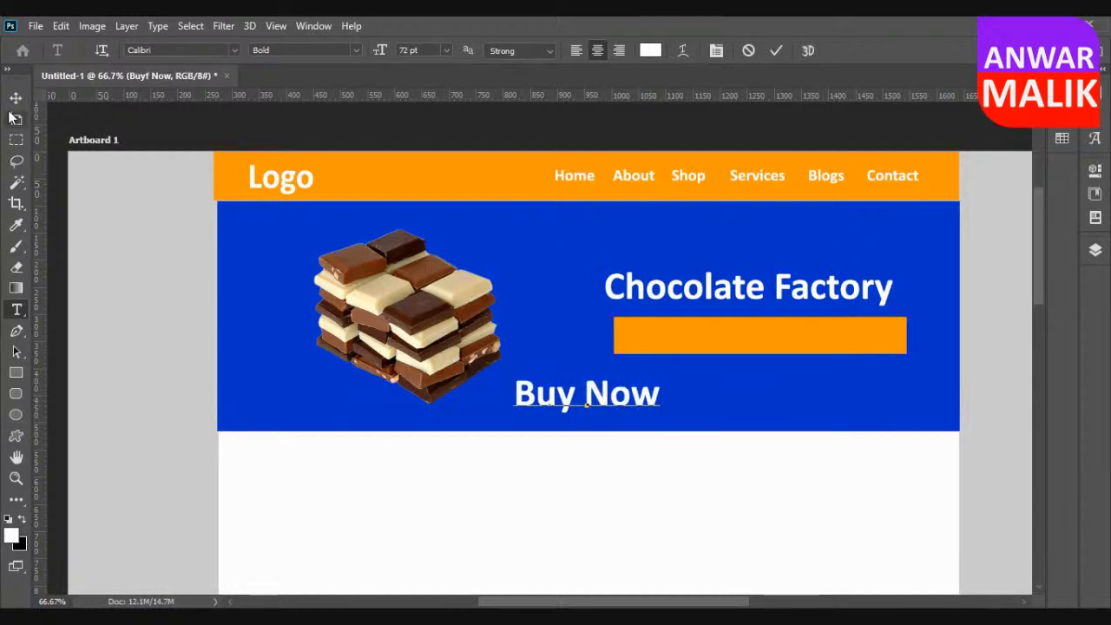
{"action": "left_click", "coordinate": [15, 97]}
{"action": "left_click_drag", "start_coordinate": [590, 390], "coordinate": [763, 347]}
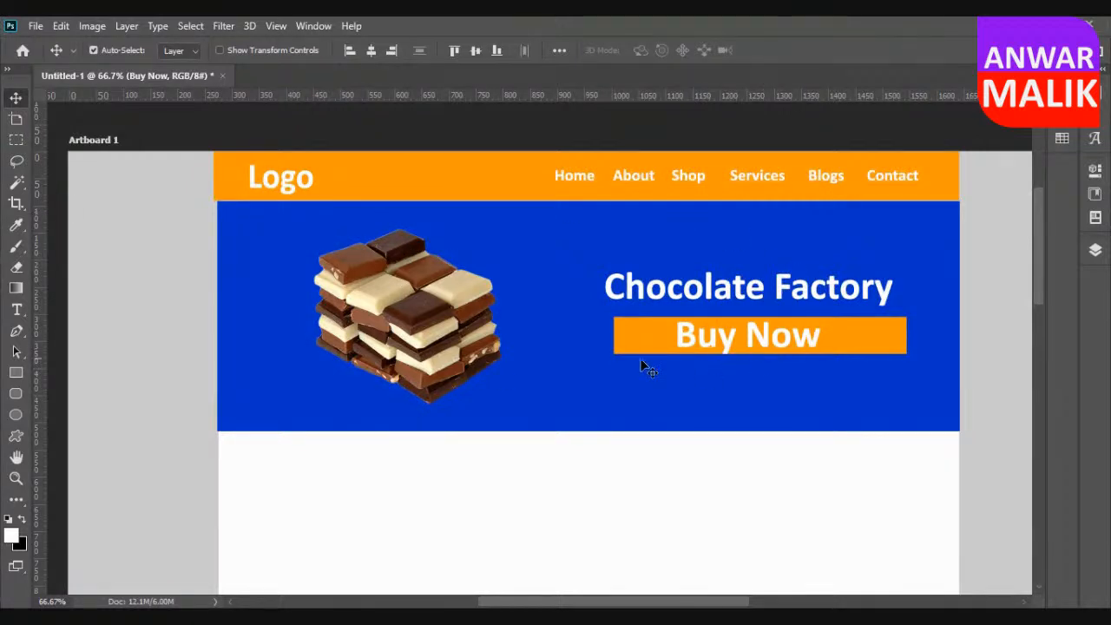
{"action": "scroll", "coordinate": [258, 323], "scroll_direction": "down", "scroll_amount": 2}
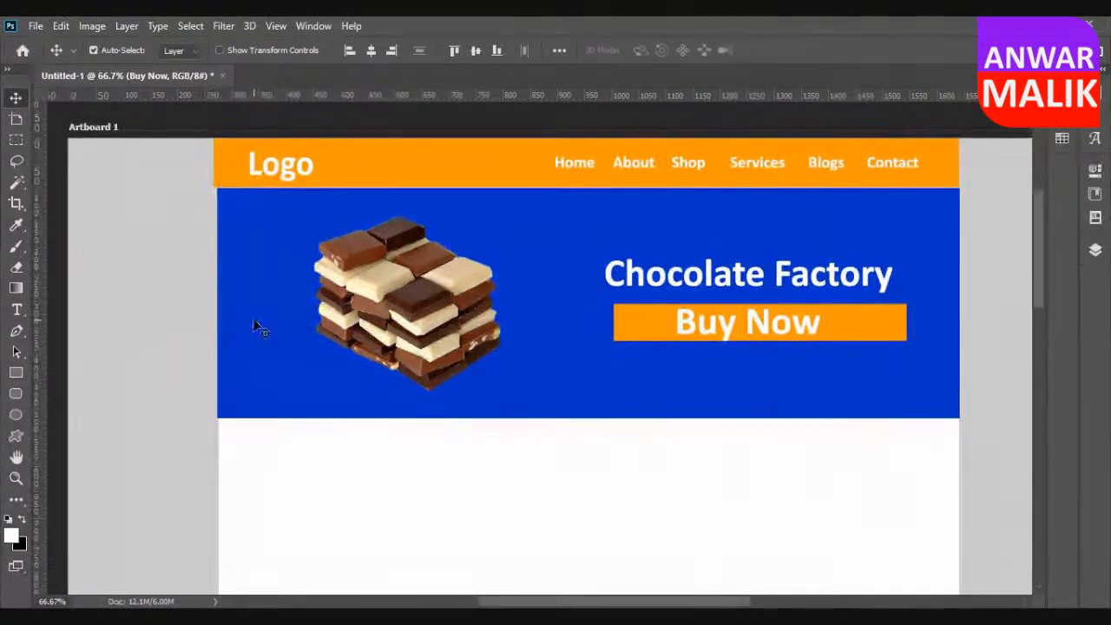
{"action": "scroll", "coordinate": [258, 325], "scroll_direction": "down", "scroll_amount": 5}
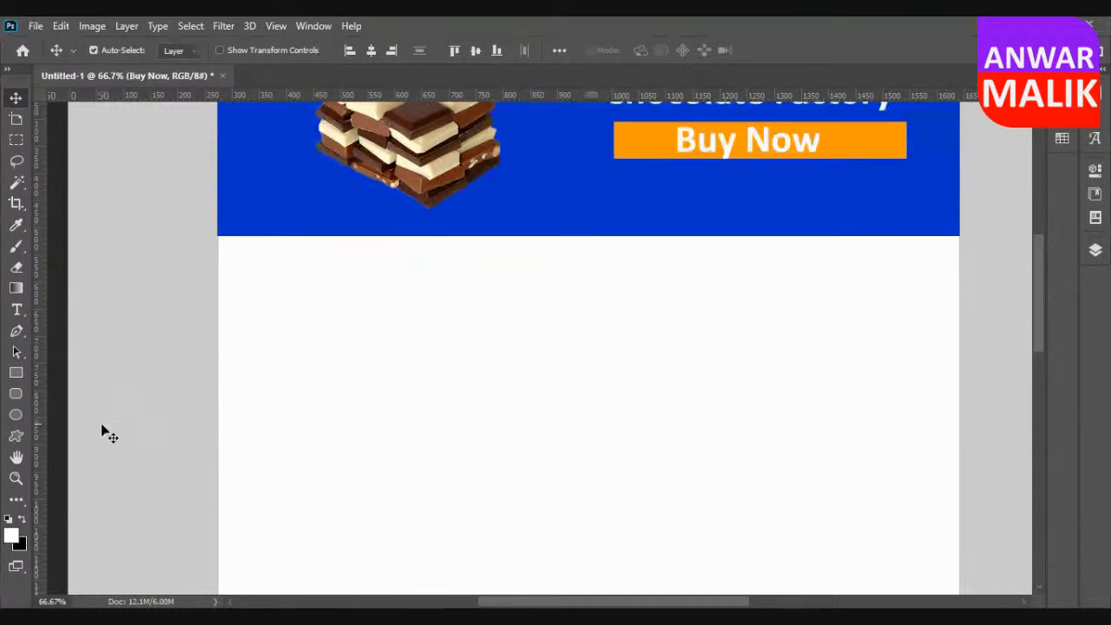
{"action": "left_click", "coordinate": [13, 375]}
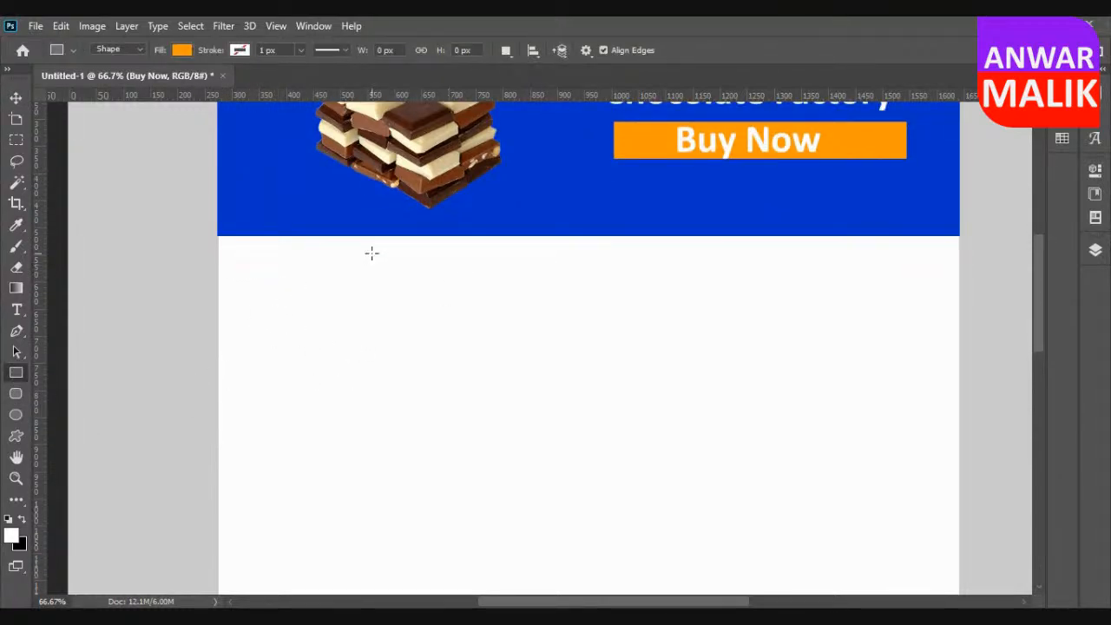
{"action": "left_click", "coordinate": [182, 50]}
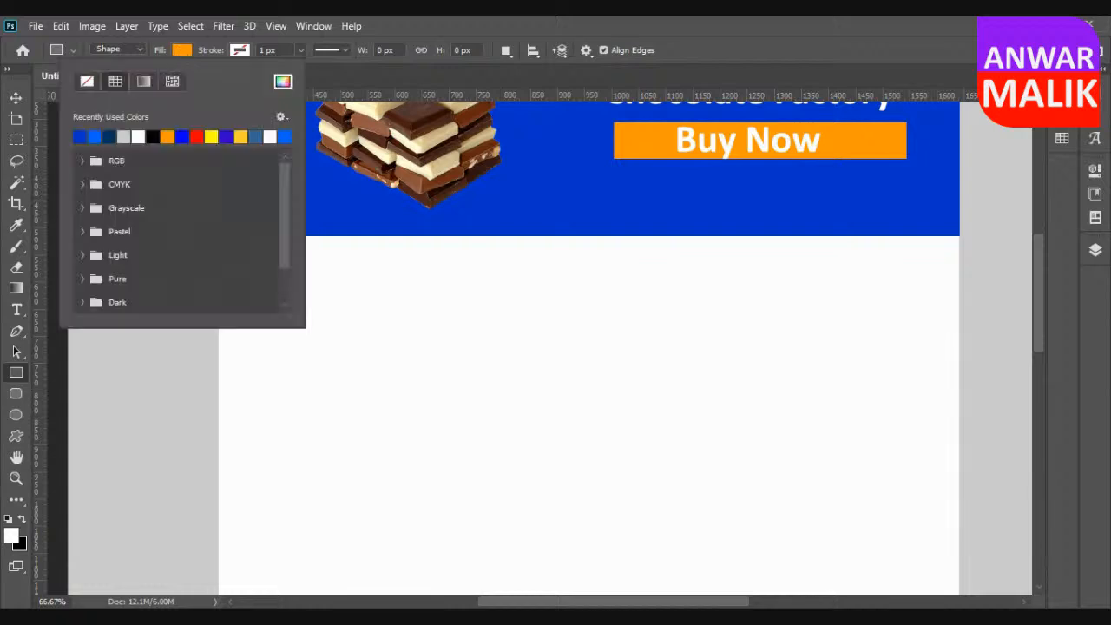
{"action": "left_click", "coordinate": [15, 97]}
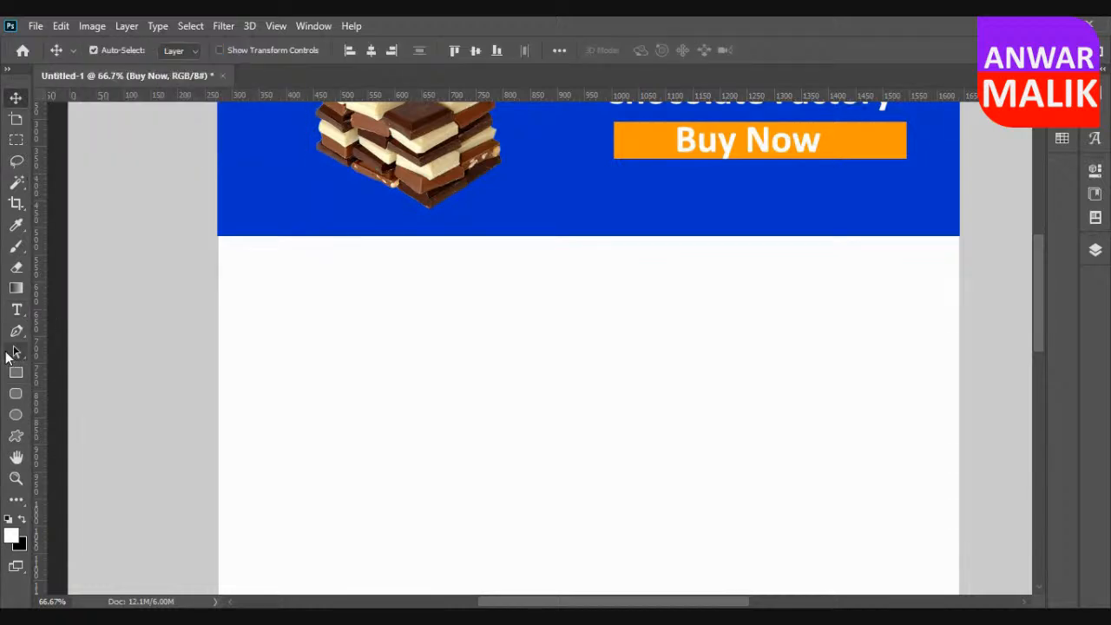
Add the heading "About Our company" in black Calibri Bold, 72 pt, and center it just below the blue banner.
{"action": "left_click", "coordinate": [15, 309]}
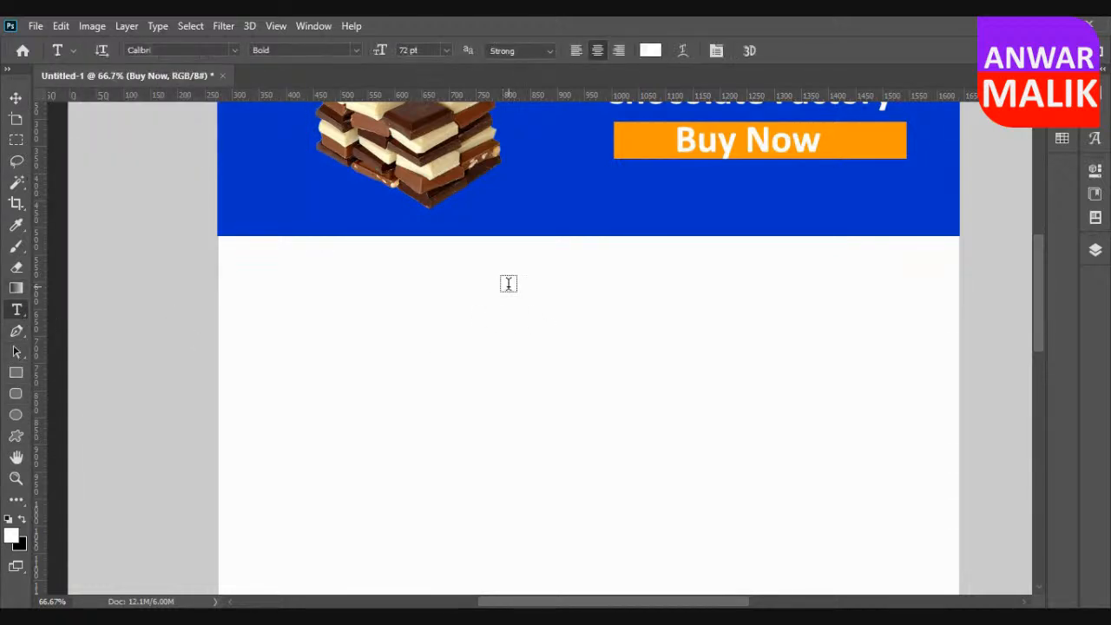
{"action": "left_click", "coordinate": [649, 49]}
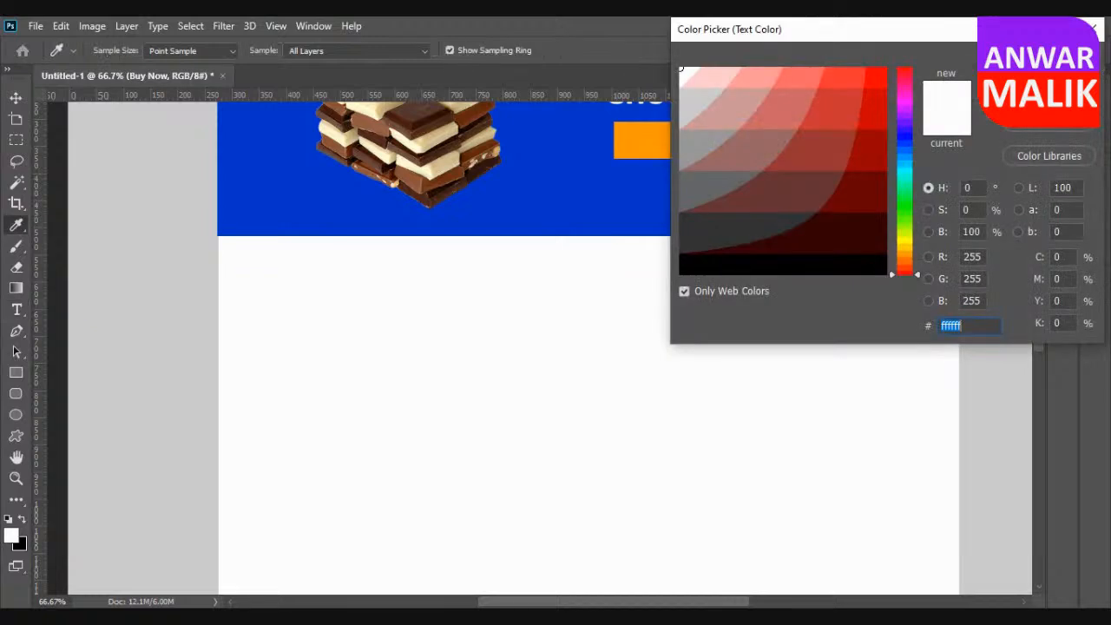
{"action": "key", "text": "Return"}
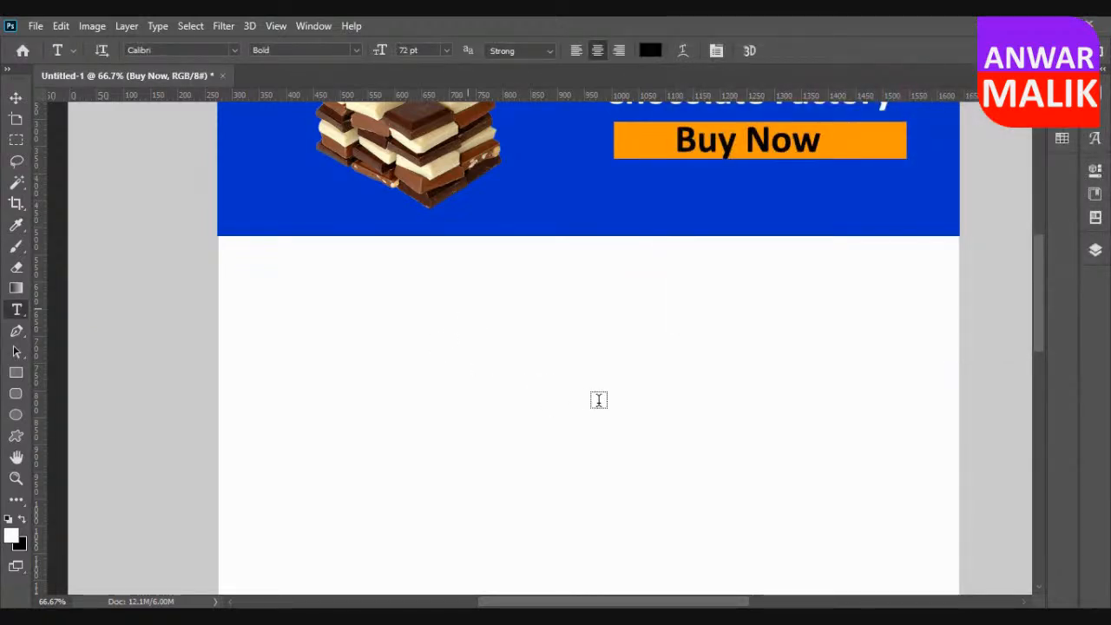
{"action": "left_click", "coordinate": [599, 399]}
{"action": "type", "text": "Ab"}
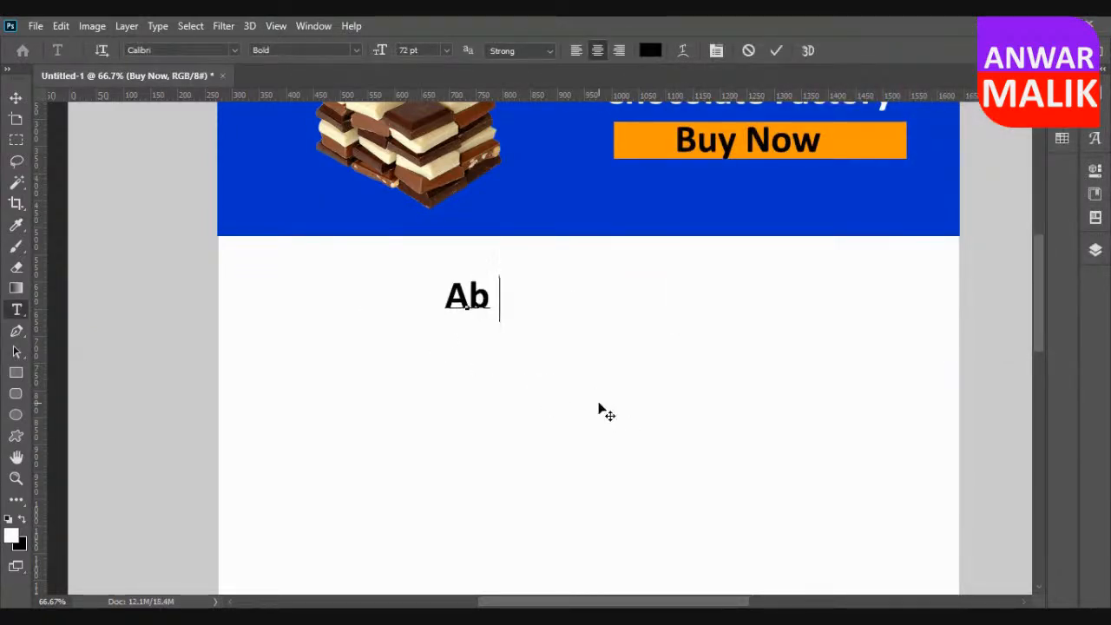
{"action": "type", "text": "out Our company"}
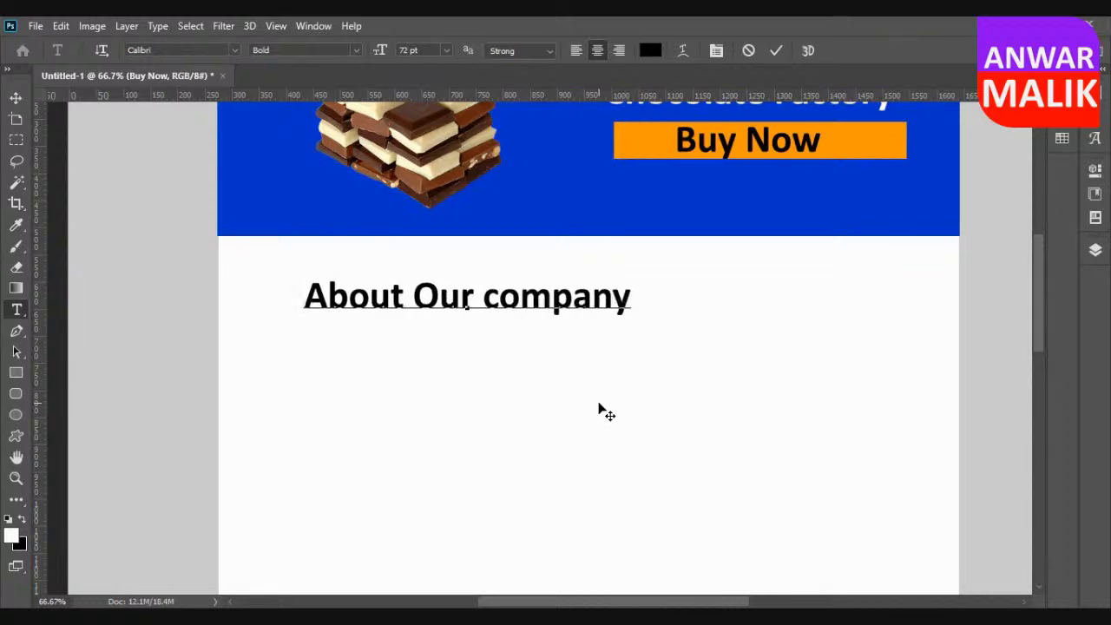
{"action": "left_click", "coordinate": [16, 97]}
{"action": "left_click_drag", "start_coordinate": [524, 290], "coordinate": [630, 262]}
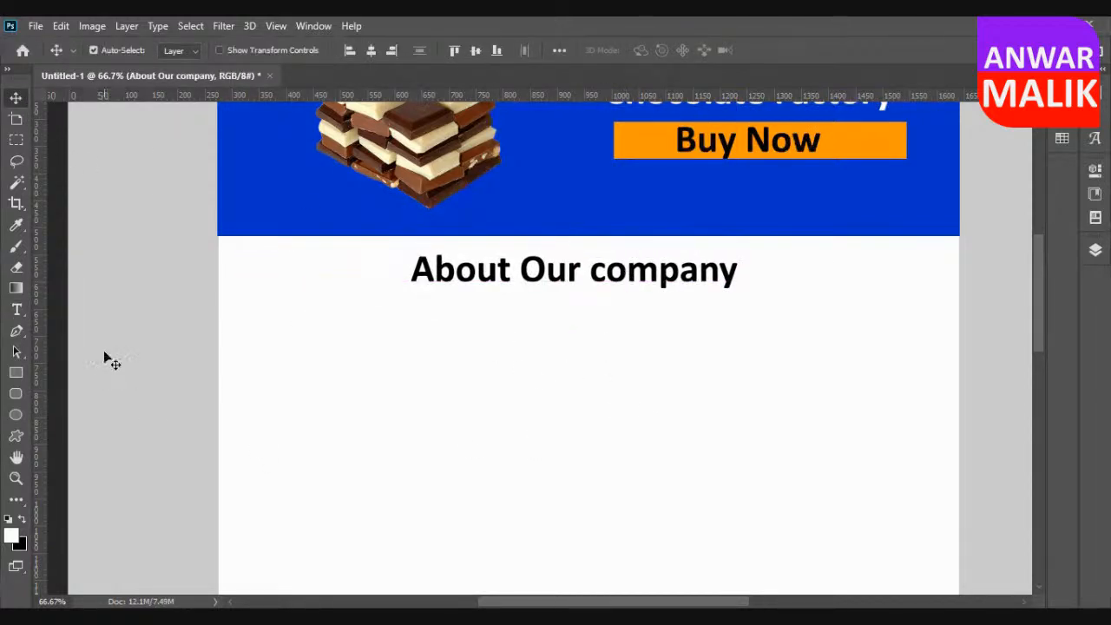
Add a wide Lorem ipsum paragraph box below the About Our company heading, with leading and font size both 30 pt.
{"action": "left_click", "coordinate": [17, 311]}
{"action": "left_click_drag", "start_coordinate": [249, 318], "coordinate": [897, 503]}
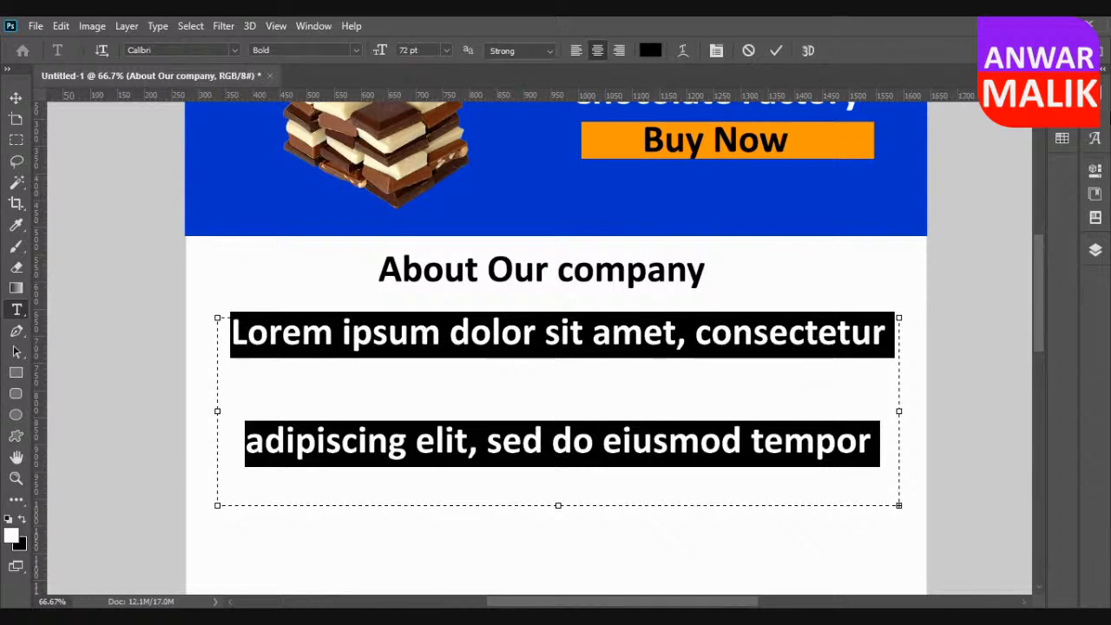
{"action": "left_click", "coordinate": [1097, 93]}
{"action": "left_click", "coordinate": [1067, 135]}
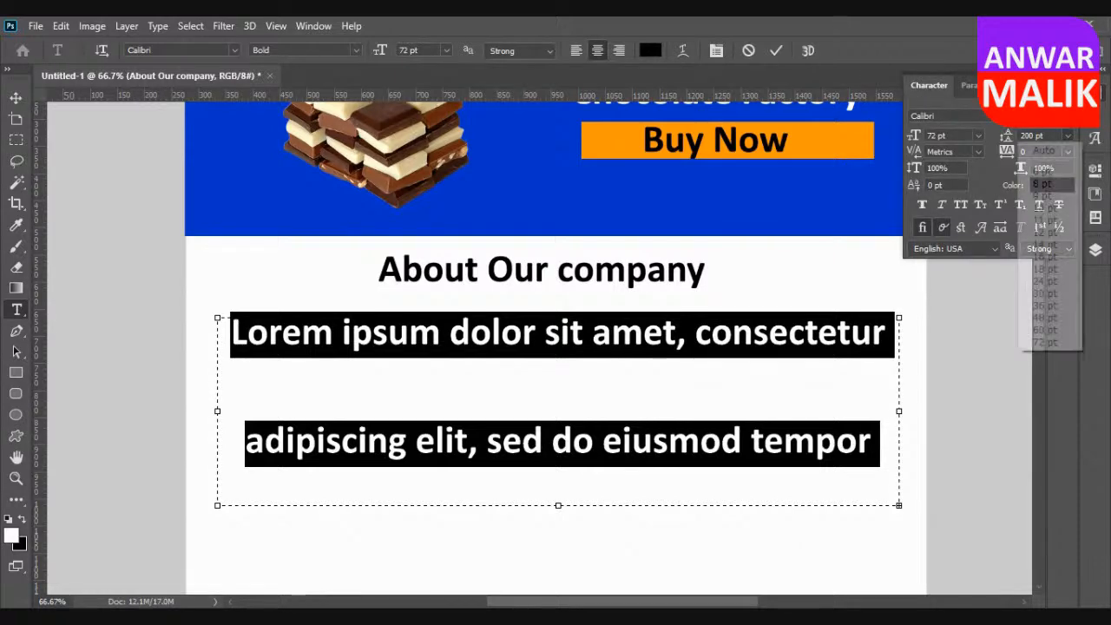
{"action": "left_click", "coordinate": [1045, 293]}
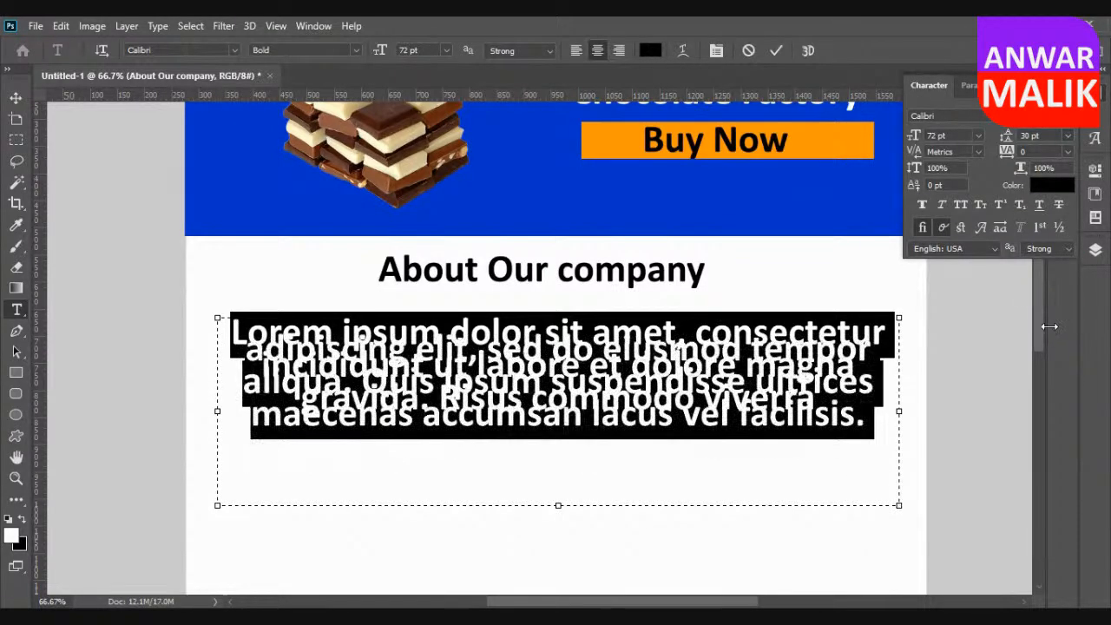
{"action": "left_click", "coordinate": [978, 135]}
{"action": "left_click", "coordinate": [951, 293]}
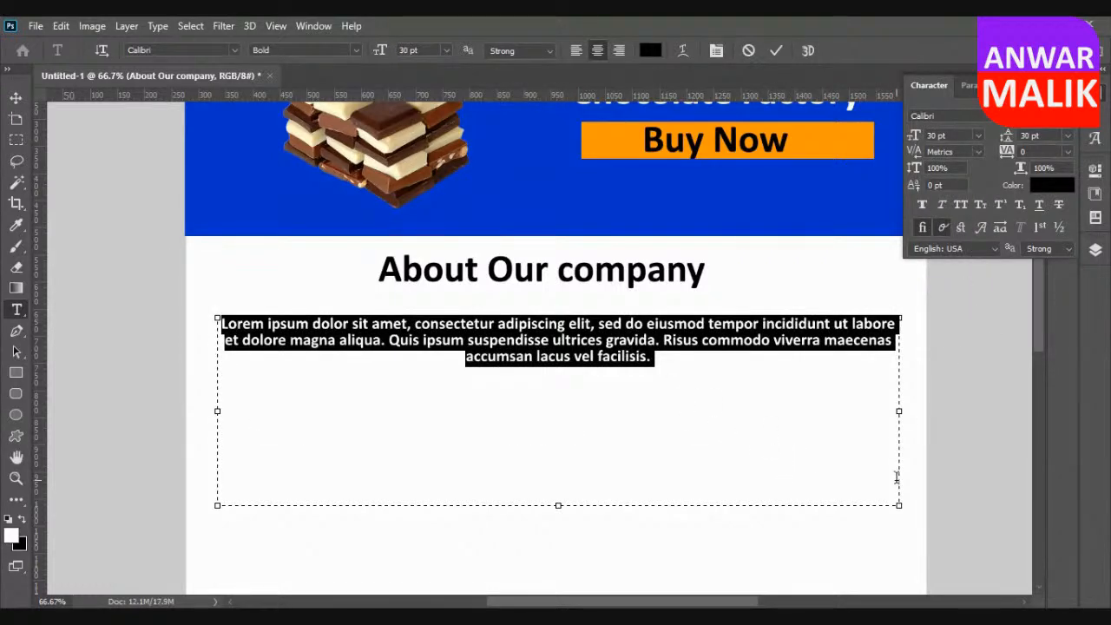
Shrink the Lorem ipsum text box in width and height and shift the heading and paragraph slightly down.
{"action": "left_click_drag", "start_coordinate": [896, 505], "coordinate": [831, 419]}
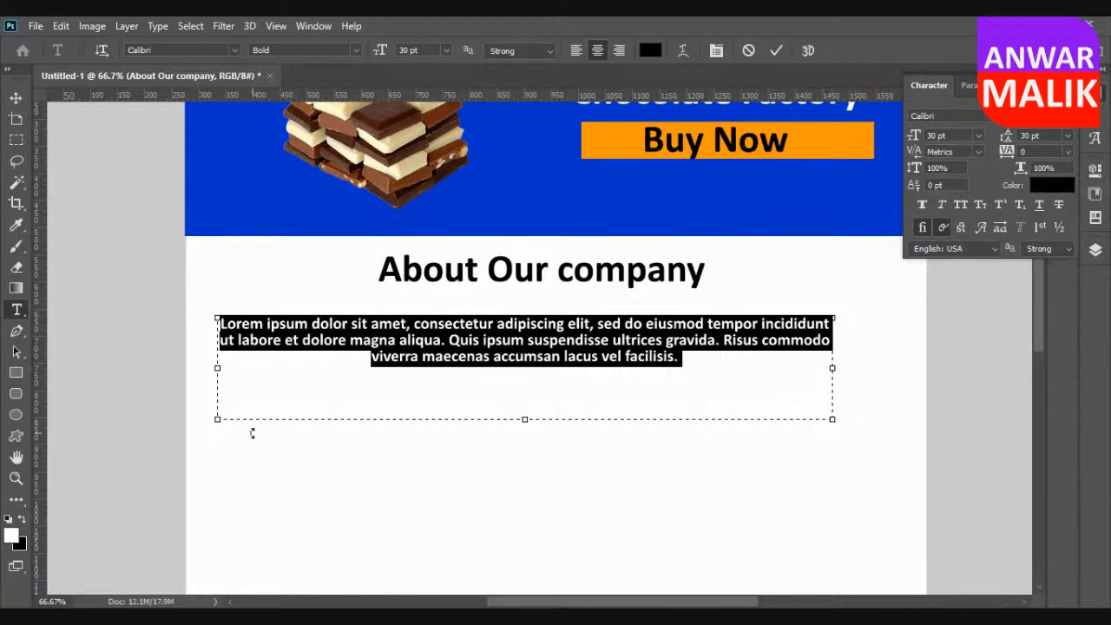
{"action": "left_click_drag", "start_coordinate": [213, 423], "coordinate": [274, 425]}
{"action": "left_click", "coordinate": [16, 98]}
{"action": "left_click_drag", "start_coordinate": [642, 331], "coordinate": [643, 355]}
{"action": "left_click_drag", "start_coordinate": [609, 281], "coordinate": [674, 339]}
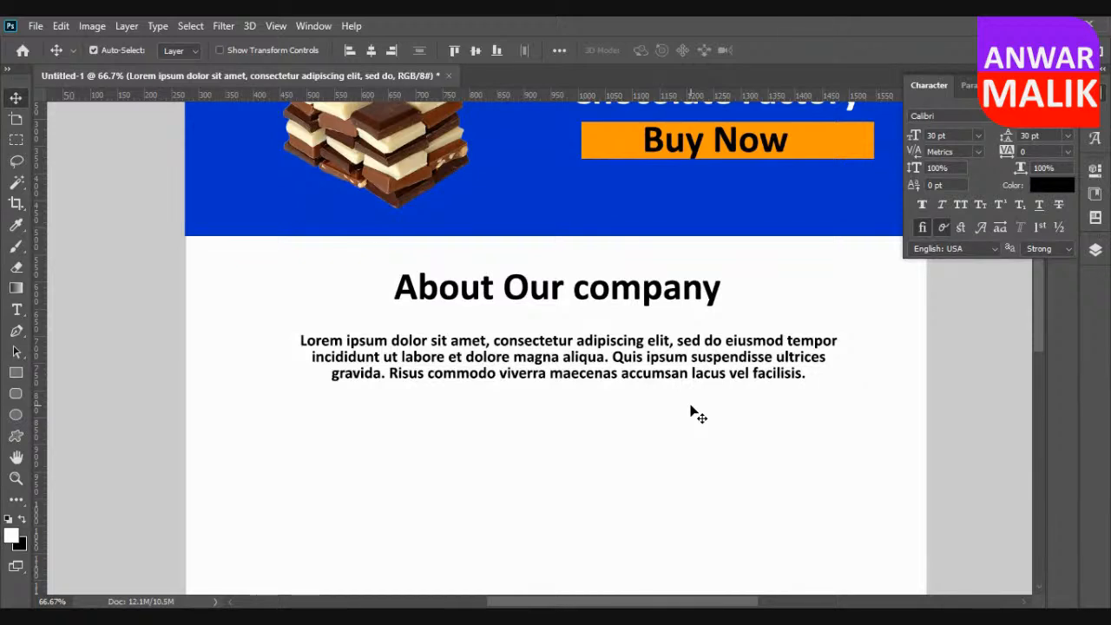
Draw a rectangle about 1362 × 510 px across the page below the Lorem ipsum paragraph and fill it with red.
{"action": "scroll", "coordinate": [694, 415], "scroll_direction": "down", "scroll_amount": 5}
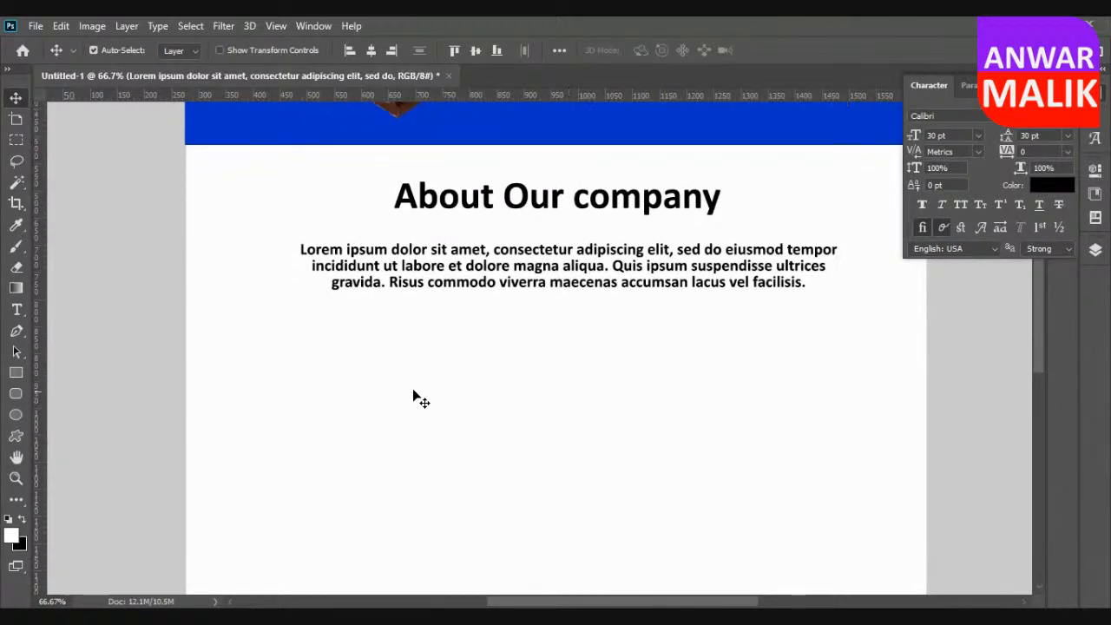
{"action": "scroll", "coordinate": [386, 384], "scroll_direction": "down", "scroll_amount": 2}
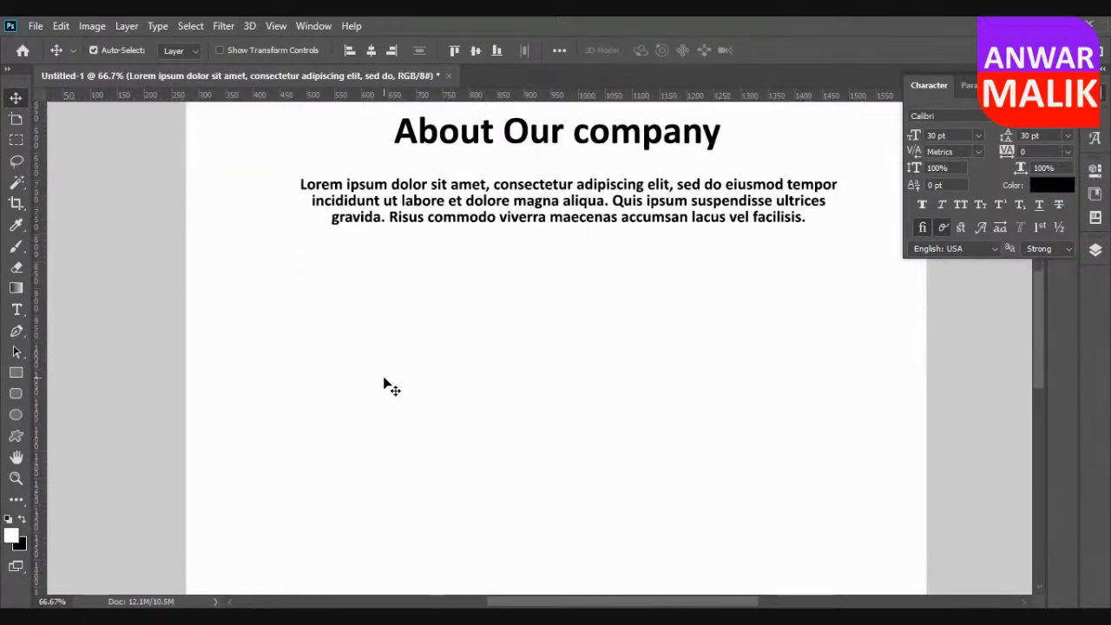
{"action": "left_click", "coordinate": [14, 374]}
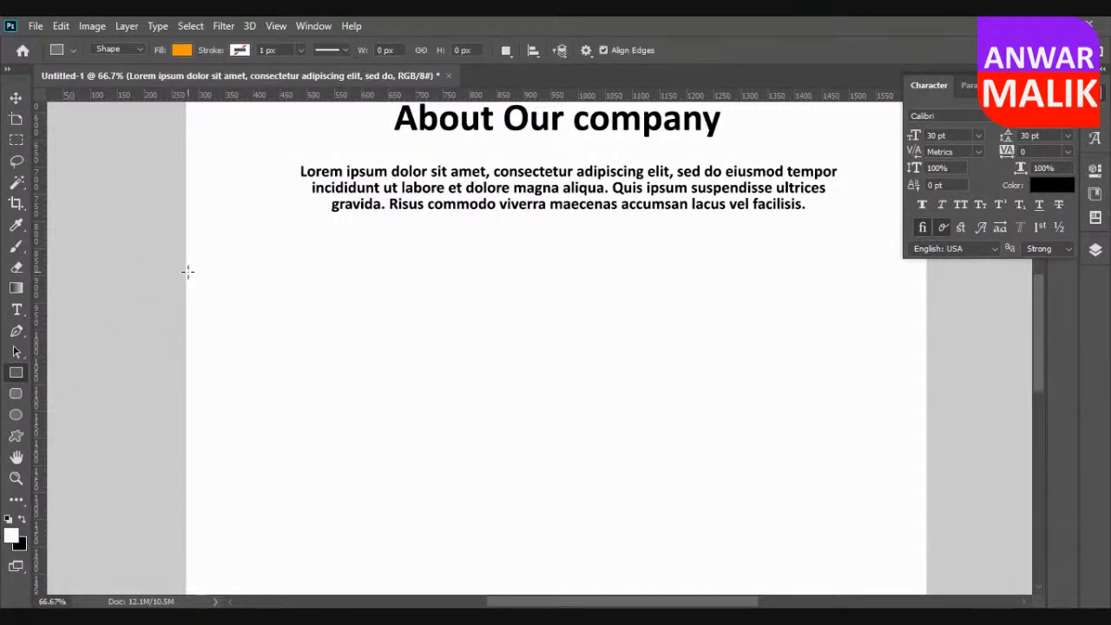
{"action": "left_click_drag", "start_coordinate": [189, 271], "coordinate": [925, 546]}
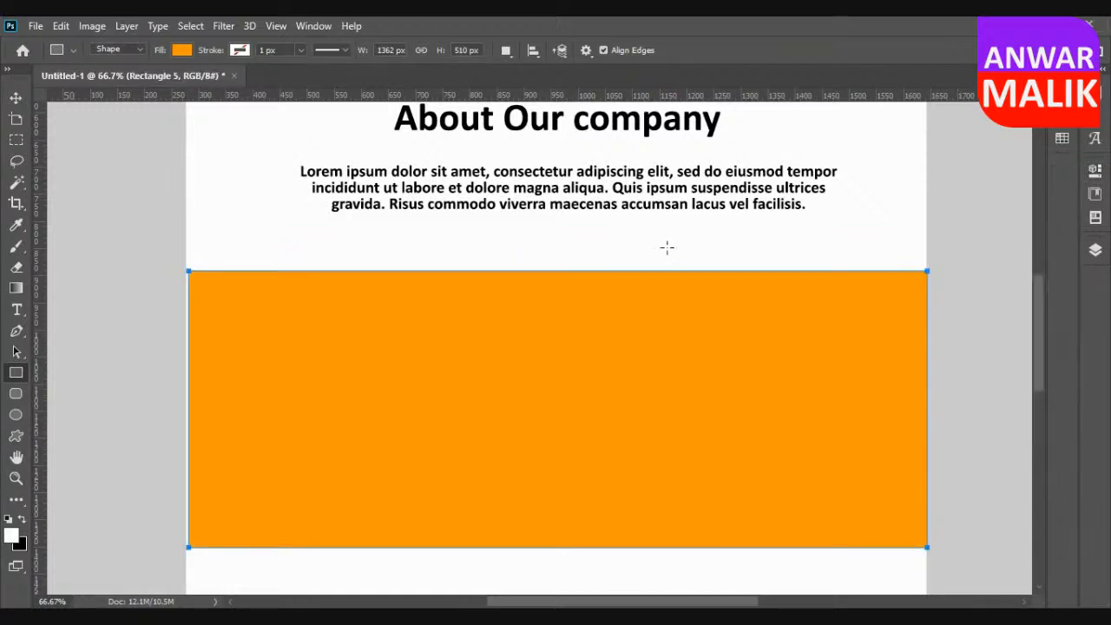
{"action": "left_click", "coordinate": [182, 50]}
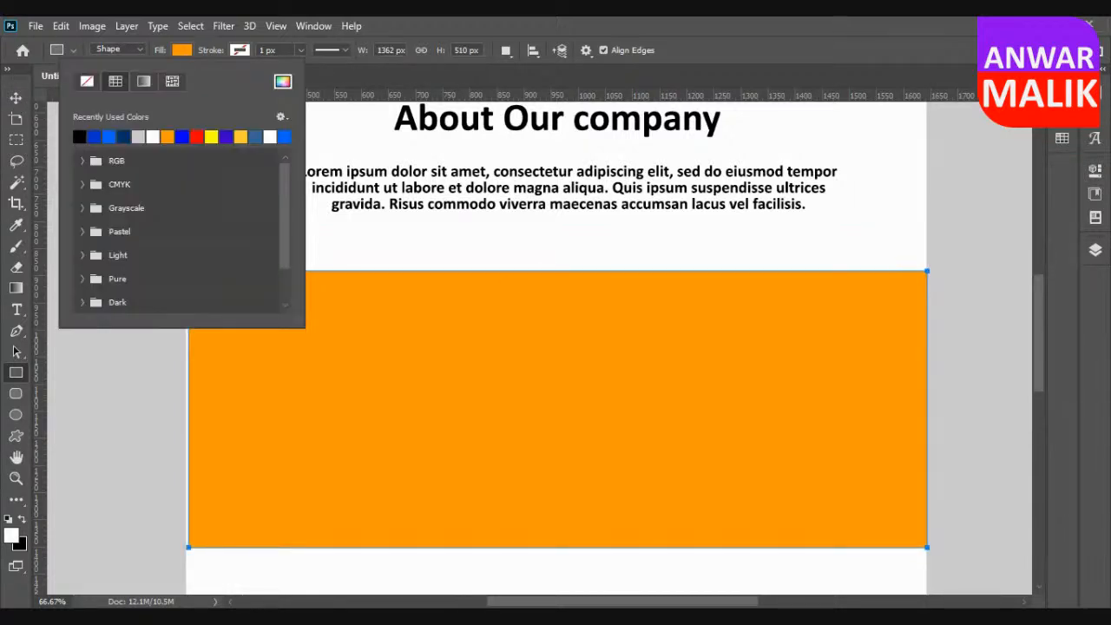
{"action": "left_click", "coordinate": [197, 137]}
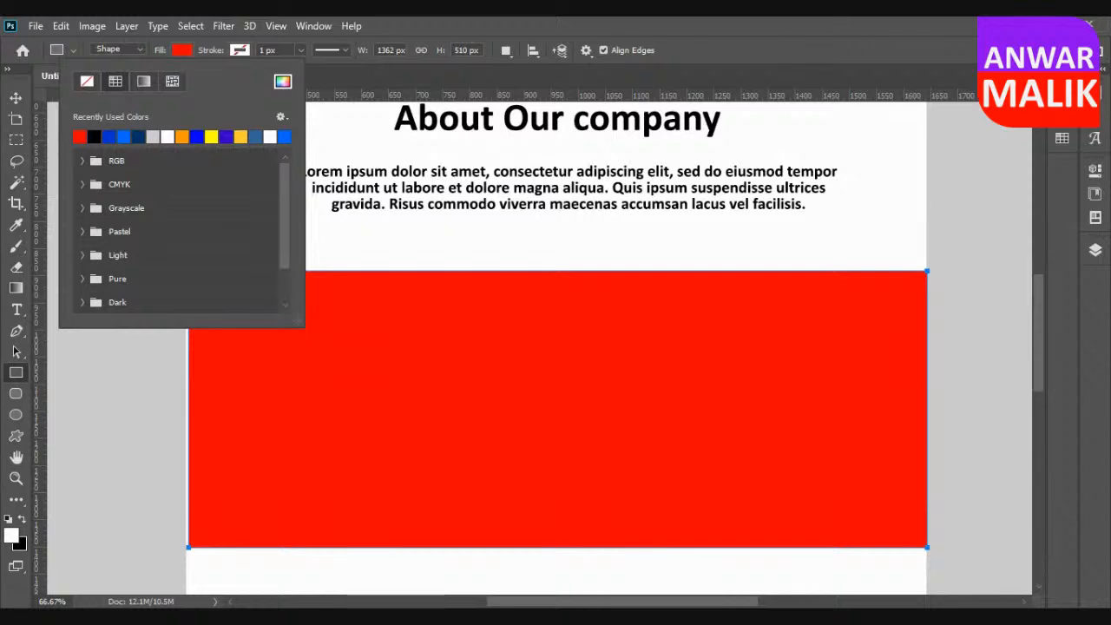
Draw an orange rectangle about 335 × 438 px inside the red section near its left end.
{"action": "left_click", "coordinate": [15, 98]}
{"action": "left_click", "coordinate": [126, 259]}
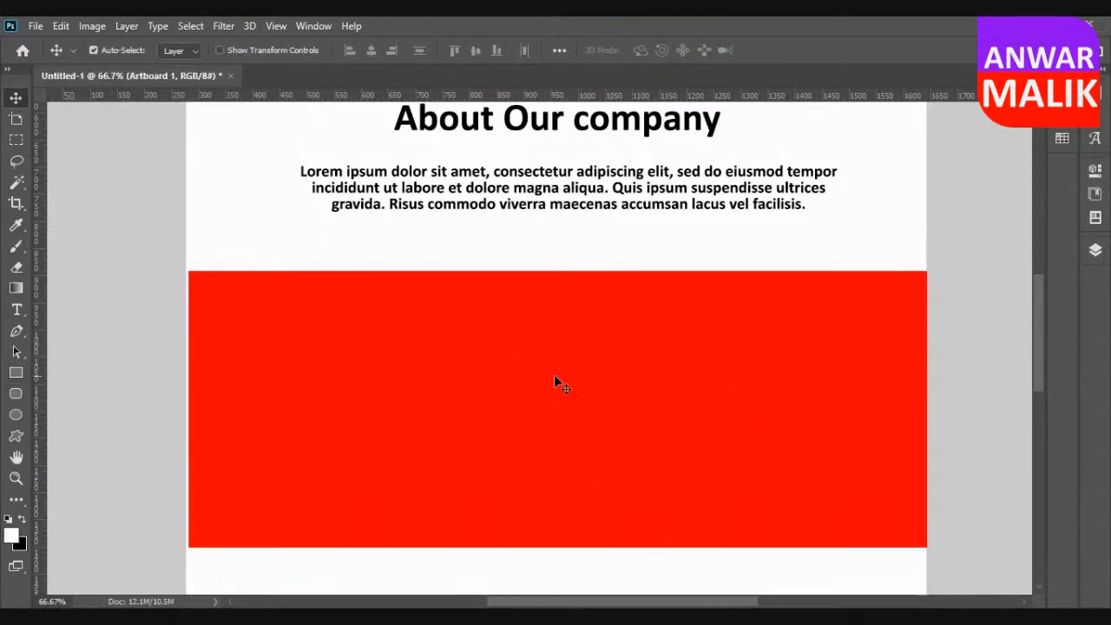
{"action": "left_click", "coordinate": [16, 372]}
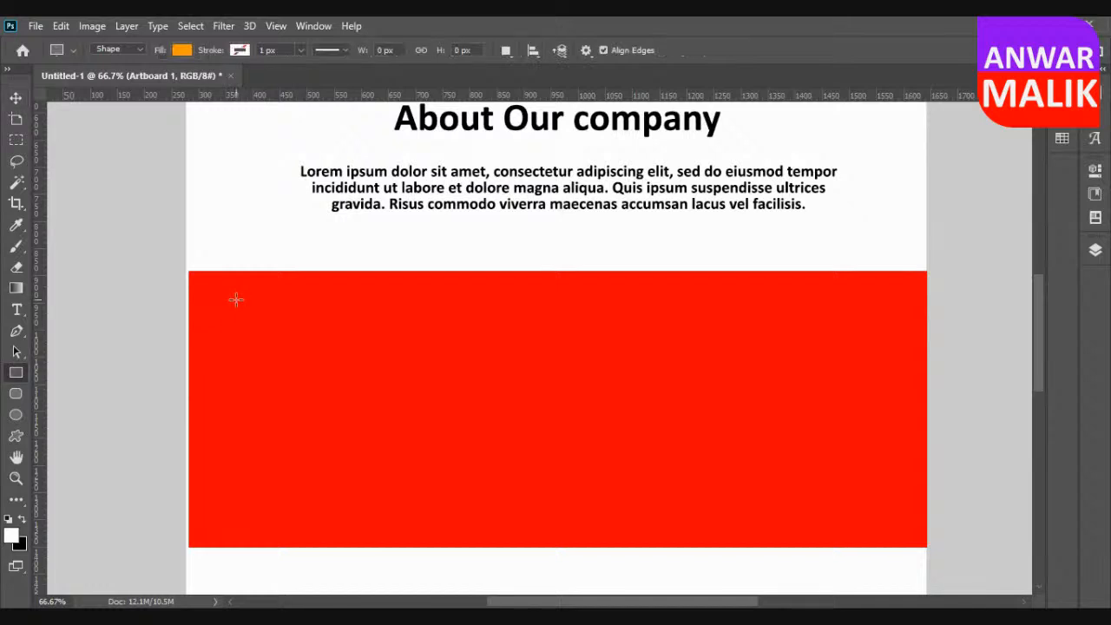
{"action": "mouse_move", "coordinate": [236, 296]}
{"action": "left_mouse_down"}
{"action": "mouse_move", "coordinate": [469, 530]}
{"action": "mouse_move", "coordinate": [418, 532]}
{"action": "left_mouse_up"}
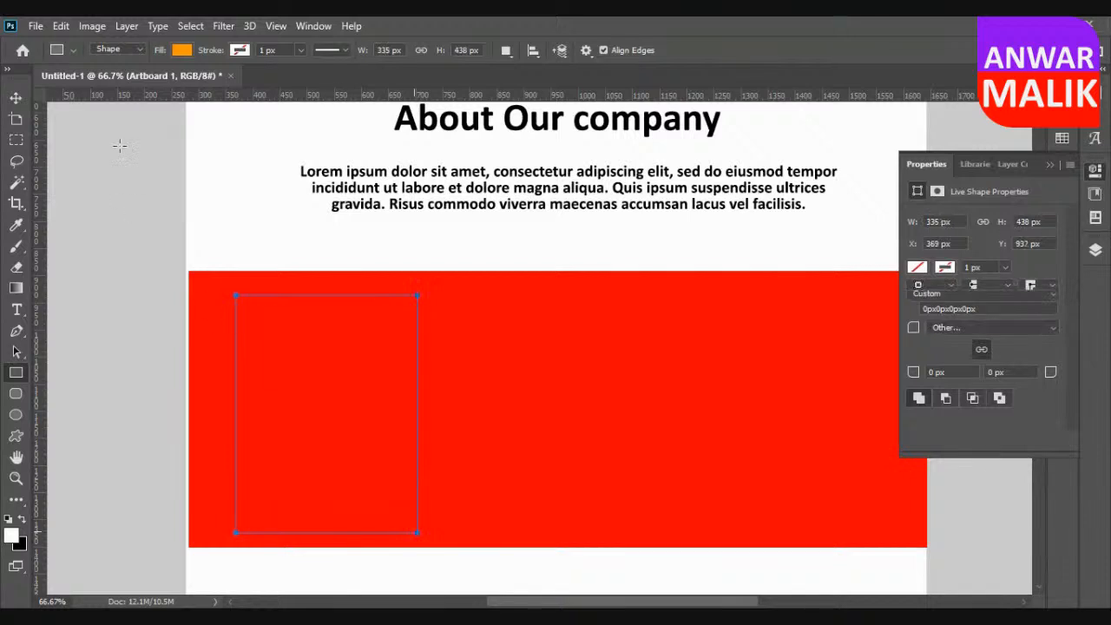
Duplicate the orange rectangle twice and arrange the three in an evenly spaced row across the red section.
{"action": "left_click", "coordinate": [16, 98]}
{"action": "left_click_drag", "start_coordinate": [335, 367], "coordinate": [813, 358]}
{"action": "left_click_drag", "start_coordinate": [577, 378], "coordinate": [584, 388]}
{"action": "left_click", "coordinate": [1050, 165]}
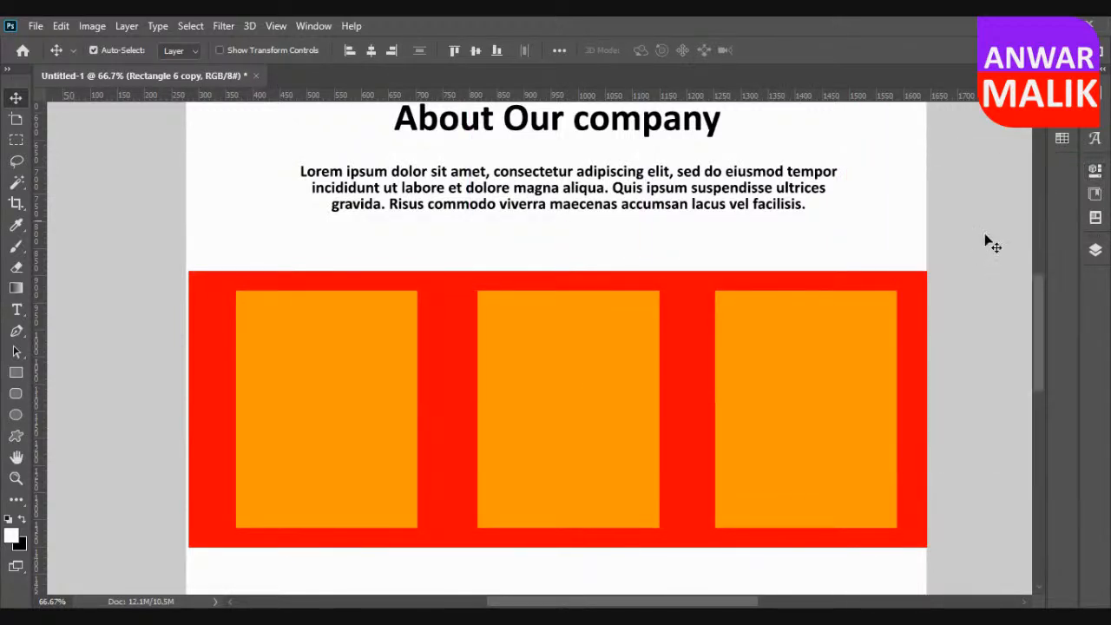
{"action": "scroll", "coordinate": [958, 331], "scroll_direction": "down", "scroll_amount": 3}
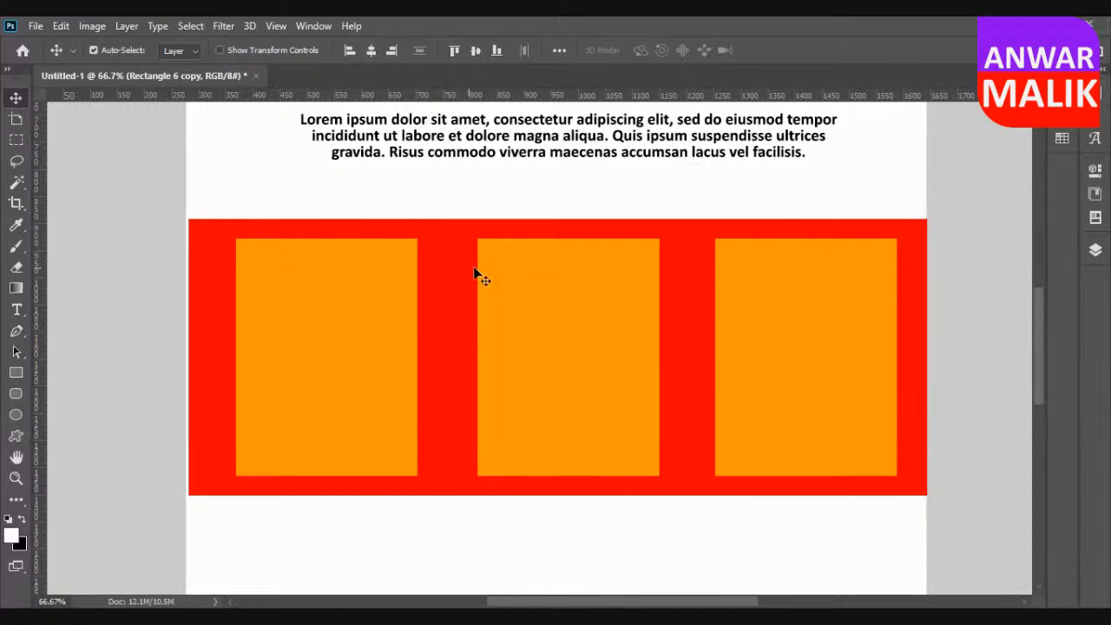
{"action": "scroll", "coordinate": [705, 338], "scroll_direction": "down", "scroll_amount": 2}
{"action": "scroll", "coordinate": [705, 339], "scroll_direction": "down", "scroll_amount": 1}
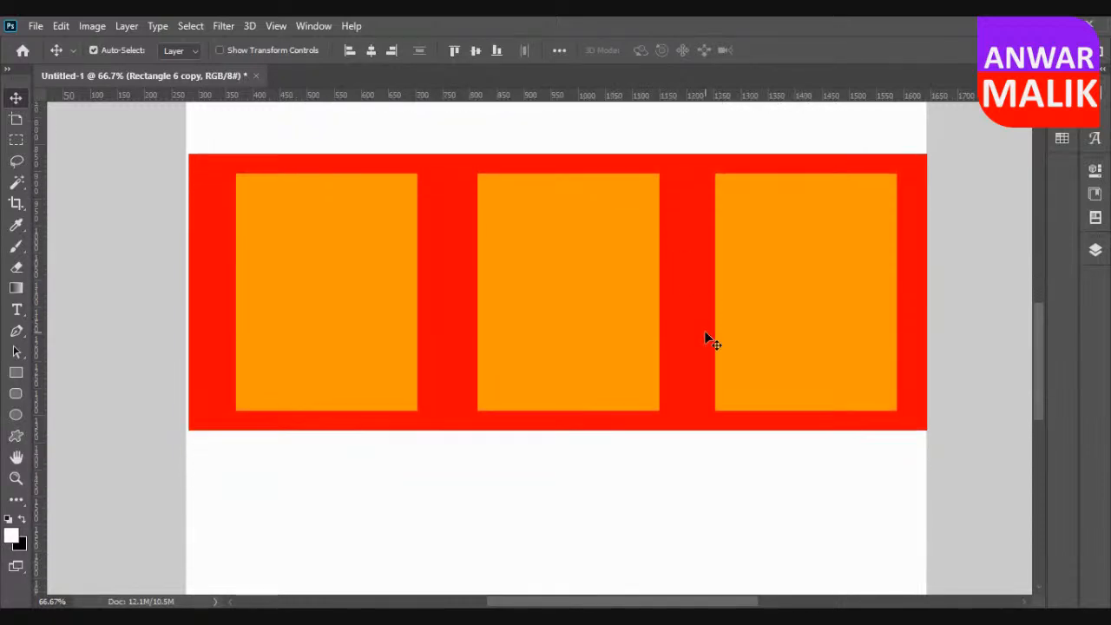
{"action": "scroll", "coordinate": [705, 339], "scroll_direction": "down", "scroll_amount": 1}
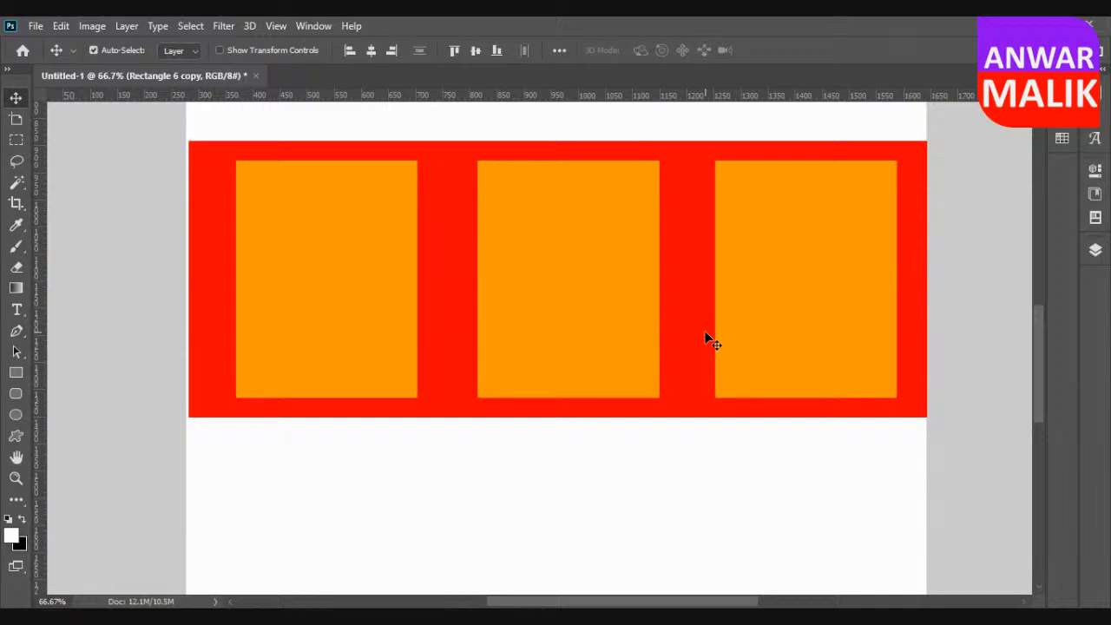
{"action": "scroll", "coordinate": [704, 334], "scroll_direction": "up", "scroll_amount": 5}
{"action": "scroll", "coordinate": [566, 333], "scroll_direction": "up", "scroll_amount": 8}
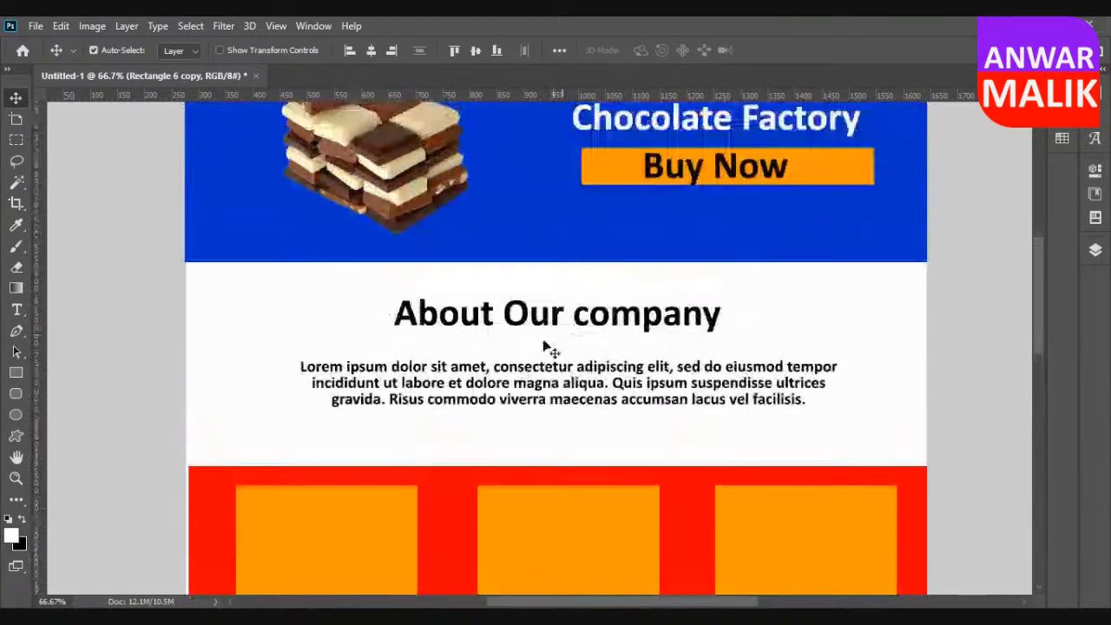
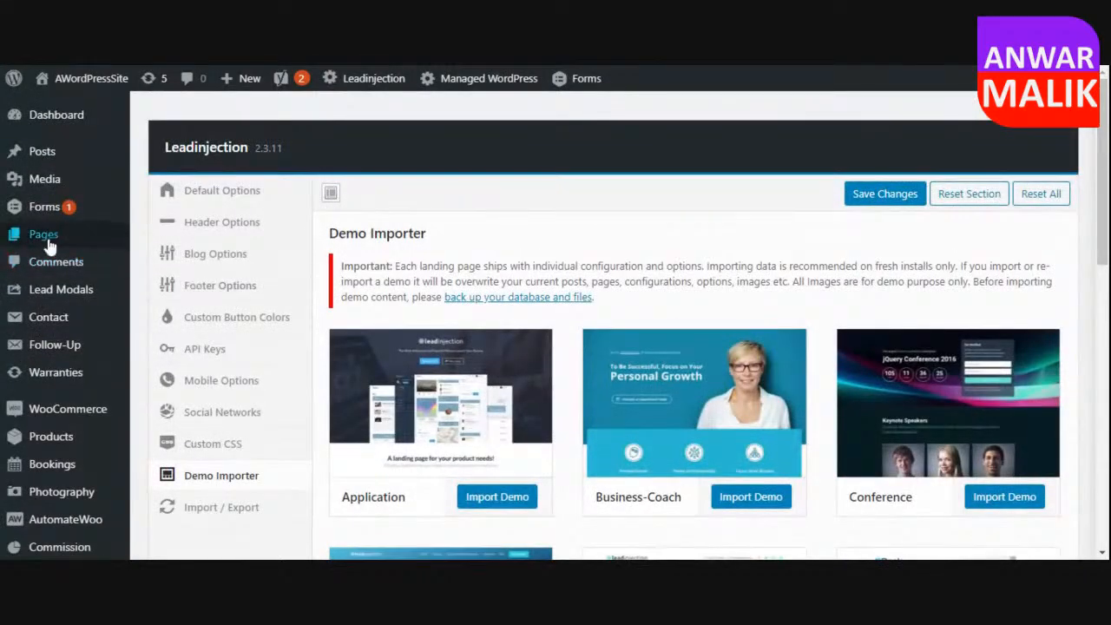
Browse the content block library of the new page, including the WooCommerce block group.
{"action": "mouse_move", "coordinate": [47, 239]}
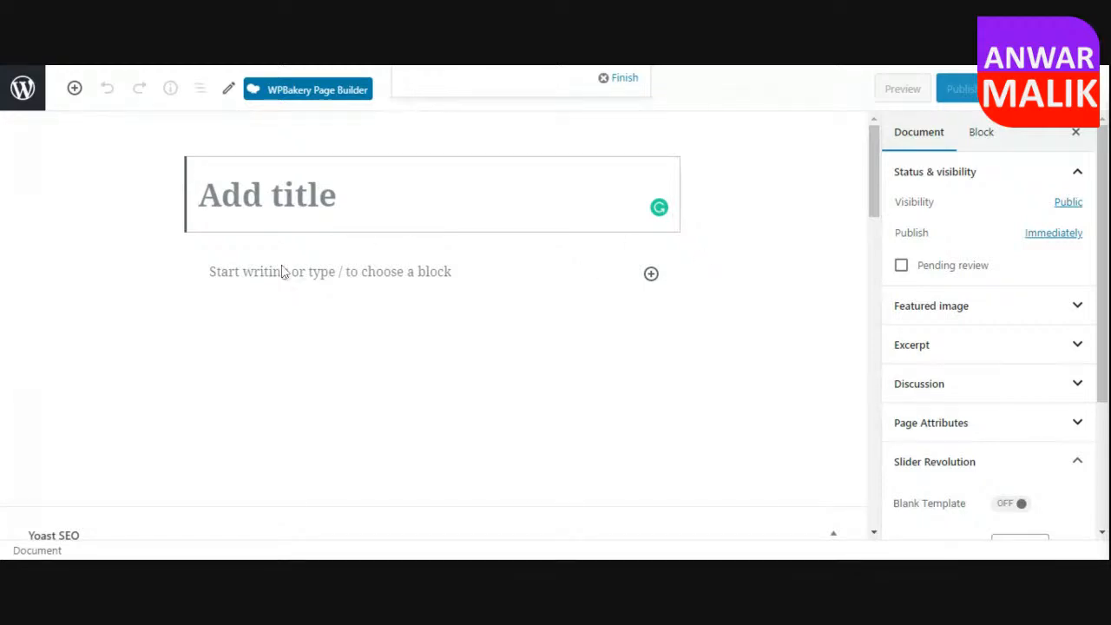
{"action": "left_click", "coordinate": [75, 89]}
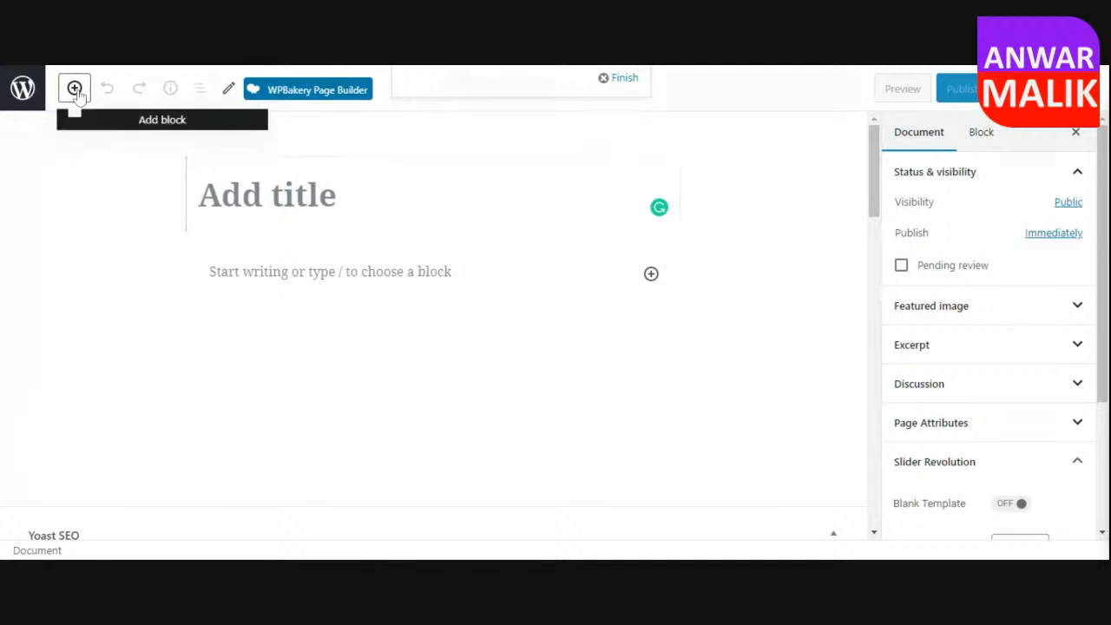
{"action": "left_click_drag", "start_coordinate": [374, 200], "coordinate": [404, 364]}
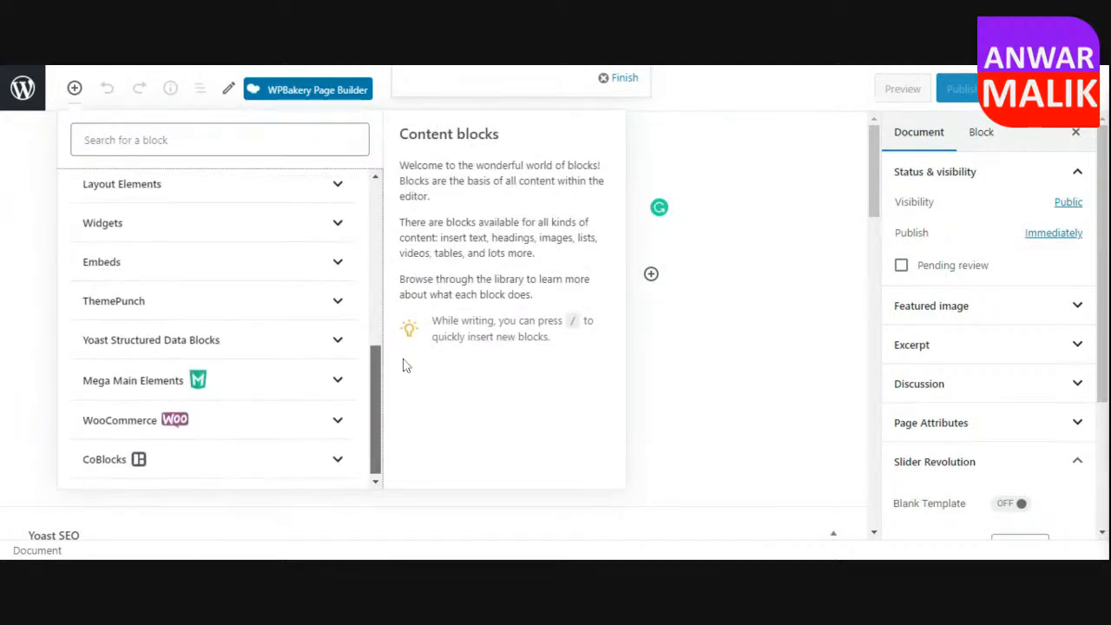
{"action": "left_click", "coordinate": [340, 419]}
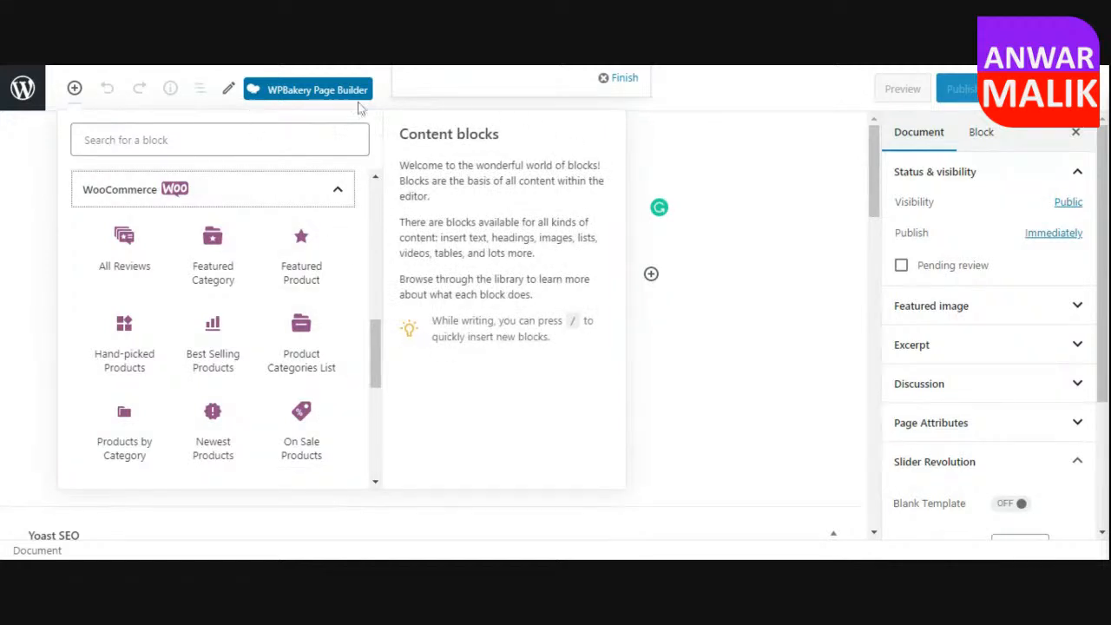
{"action": "left_click", "coordinate": [694, 144]}
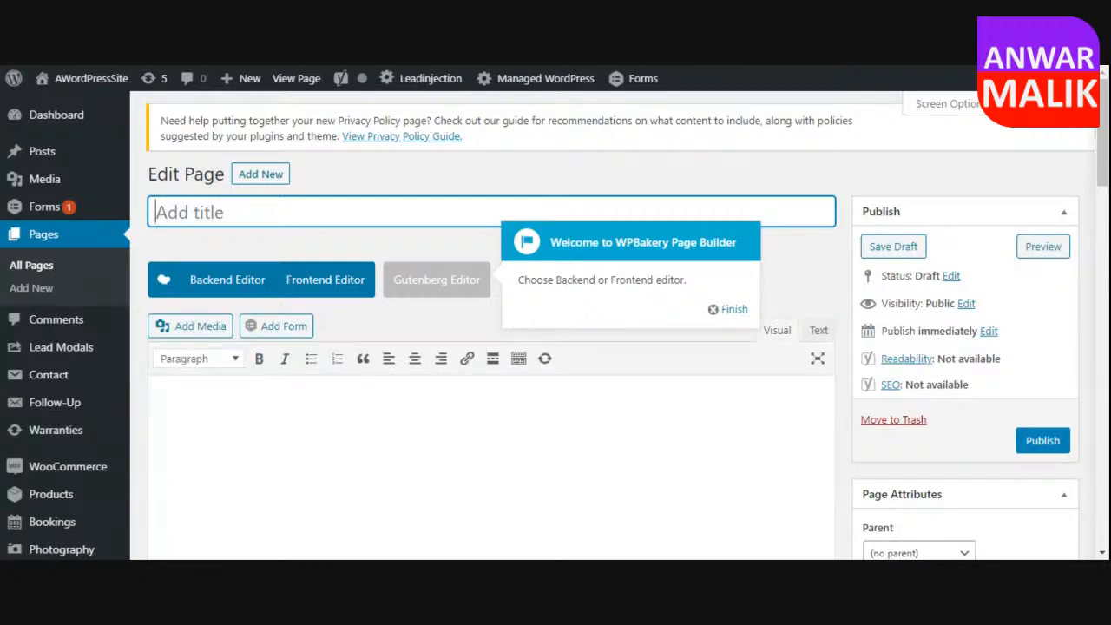
Title the new page Home and switch it to the WPBakery backend editor, dismissing the introductory hints.
{"action": "left_click", "coordinate": [734, 310]}
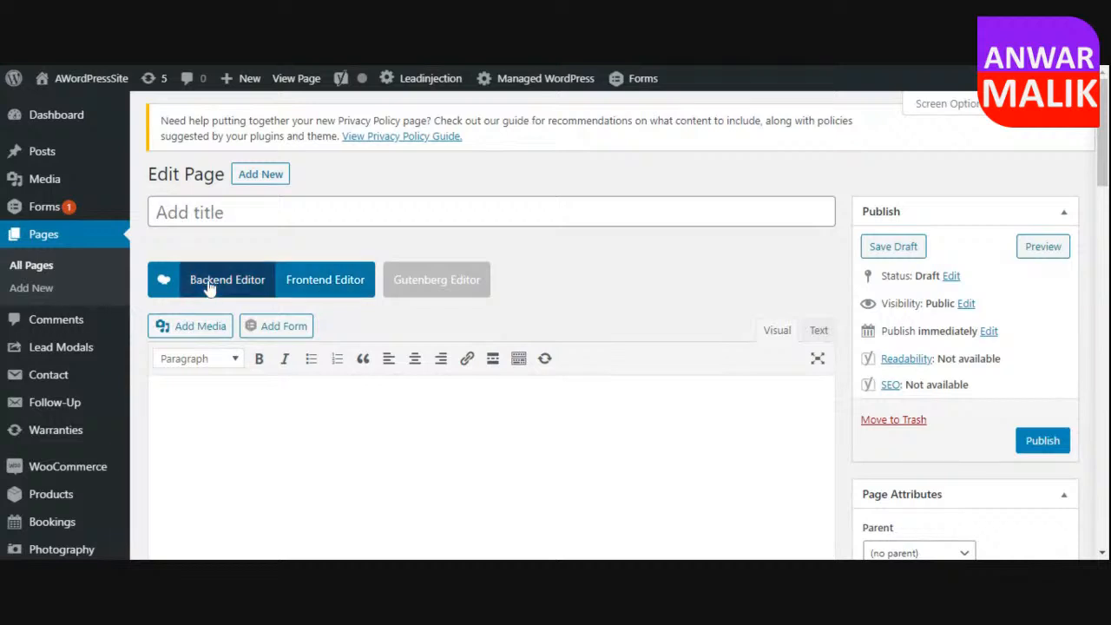
{"action": "left_click", "coordinate": [219, 213]}
{"action": "type", "text": "Home"}
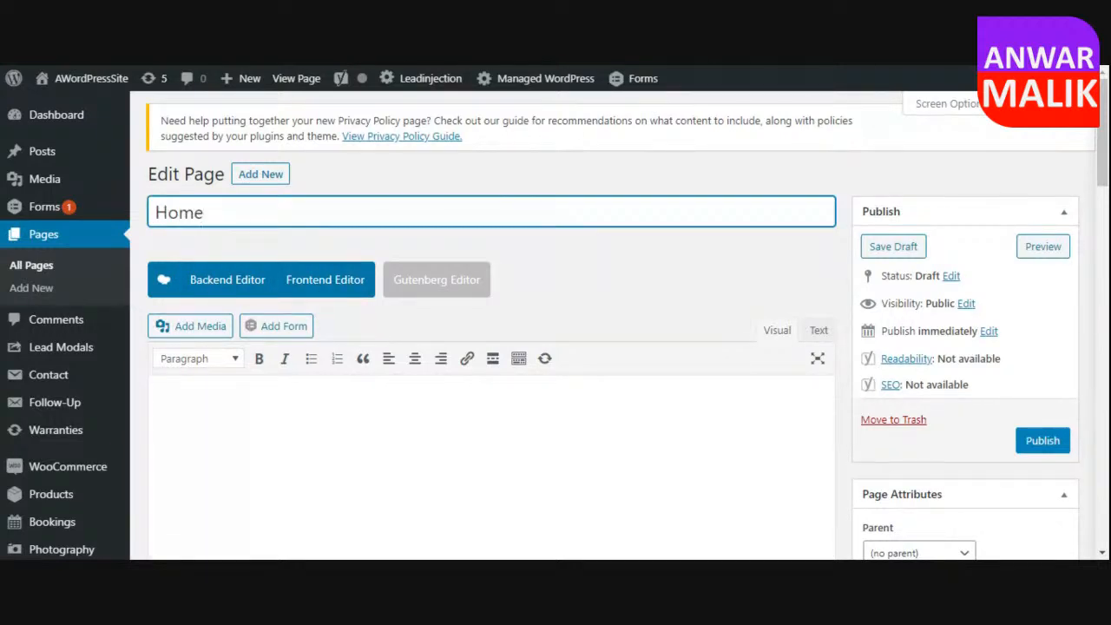
{"action": "left_click", "coordinate": [231, 287]}
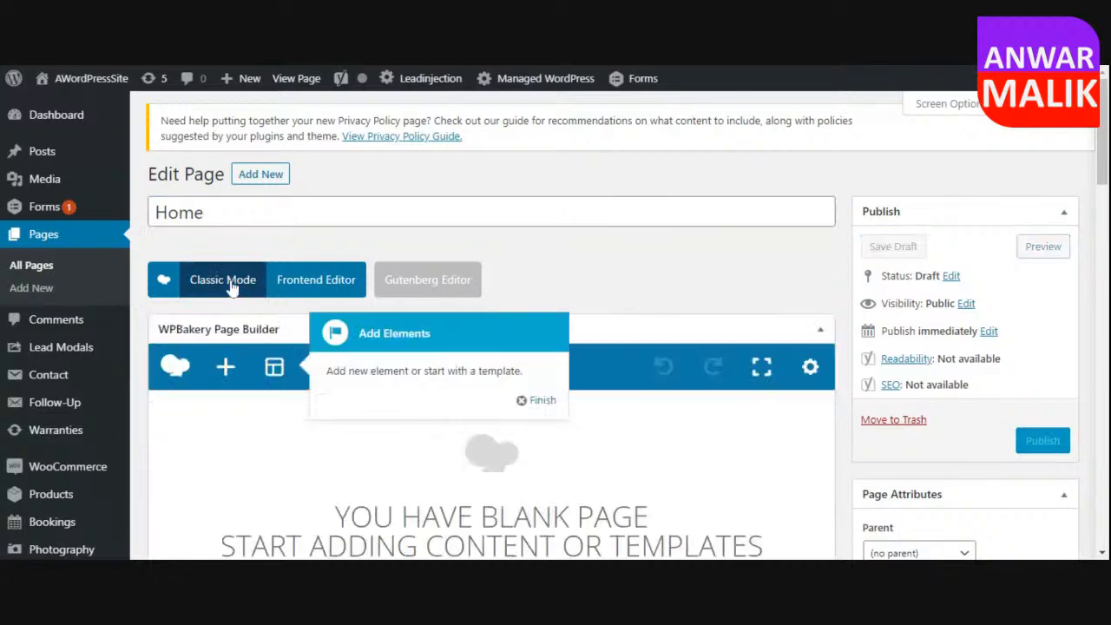
{"action": "left_click", "coordinate": [537, 400]}
Add a Section element to the blank Home page and place a Row inside it.
{"action": "scroll", "coordinate": [599, 422], "scroll_direction": "down", "scroll_amount": 2}
{"action": "scroll", "coordinate": [601, 423], "scroll_direction": "down", "scroll_amount": 5}
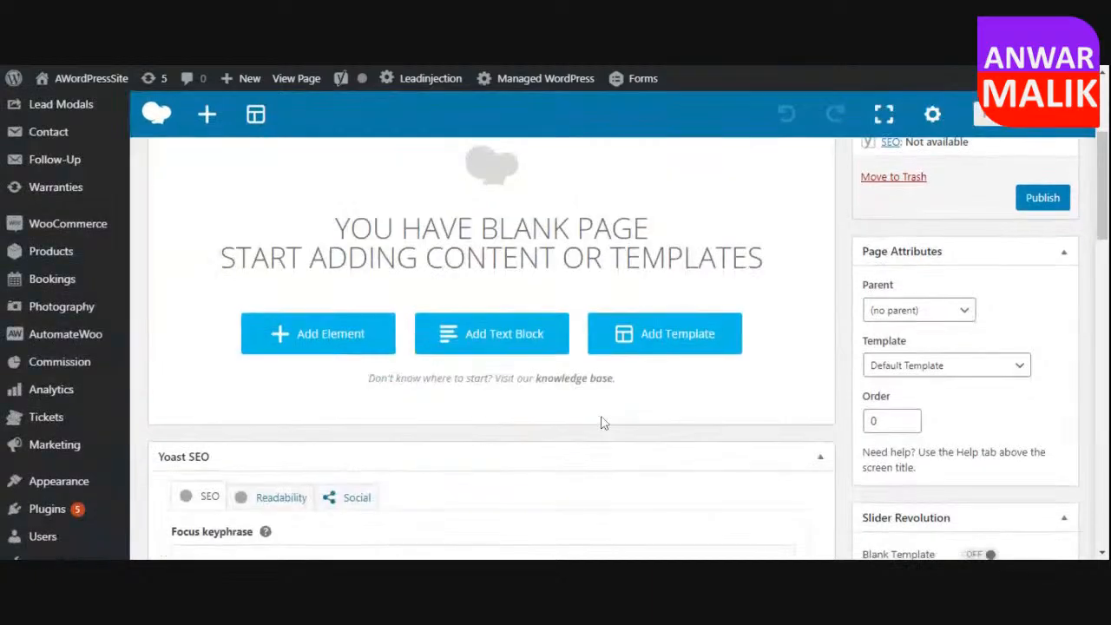
{"action": "scroll", "coordinate": [600, 422], "scroll_direction": "up", "scroll_amount": 3}
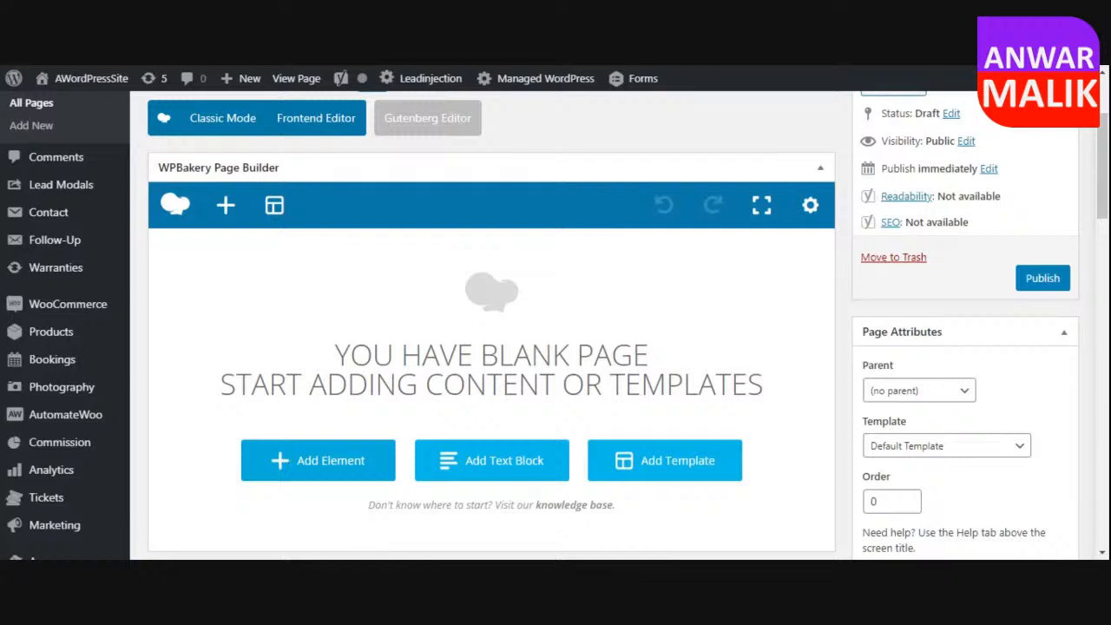
{"action": "left_click", "coordinate": [334, 470]}
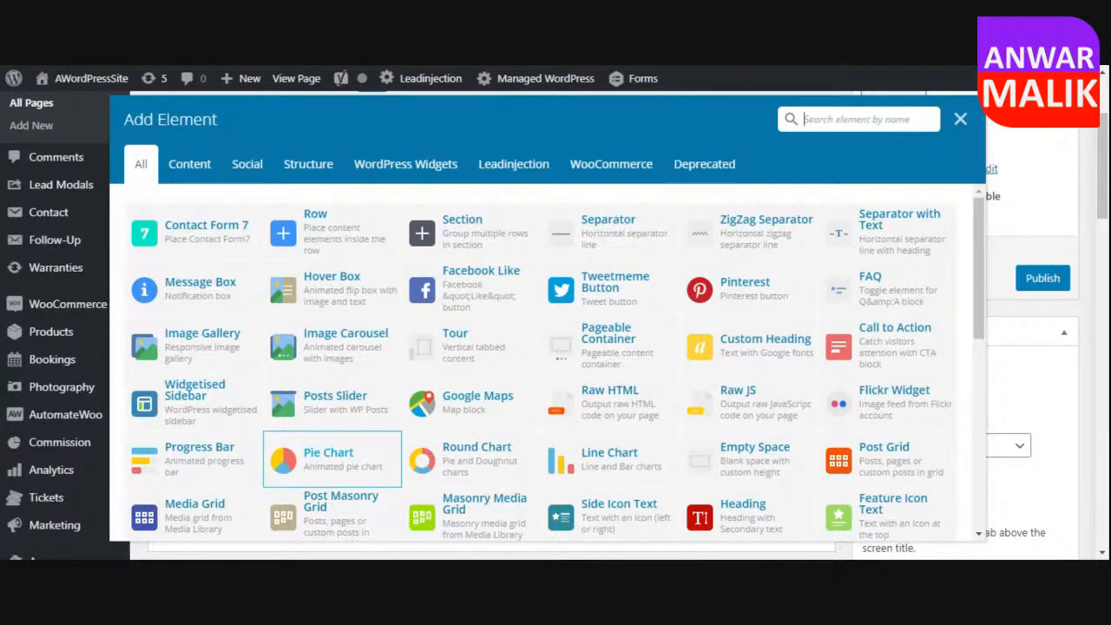
{"action": "left_click", "coordinate": [466, 244]}
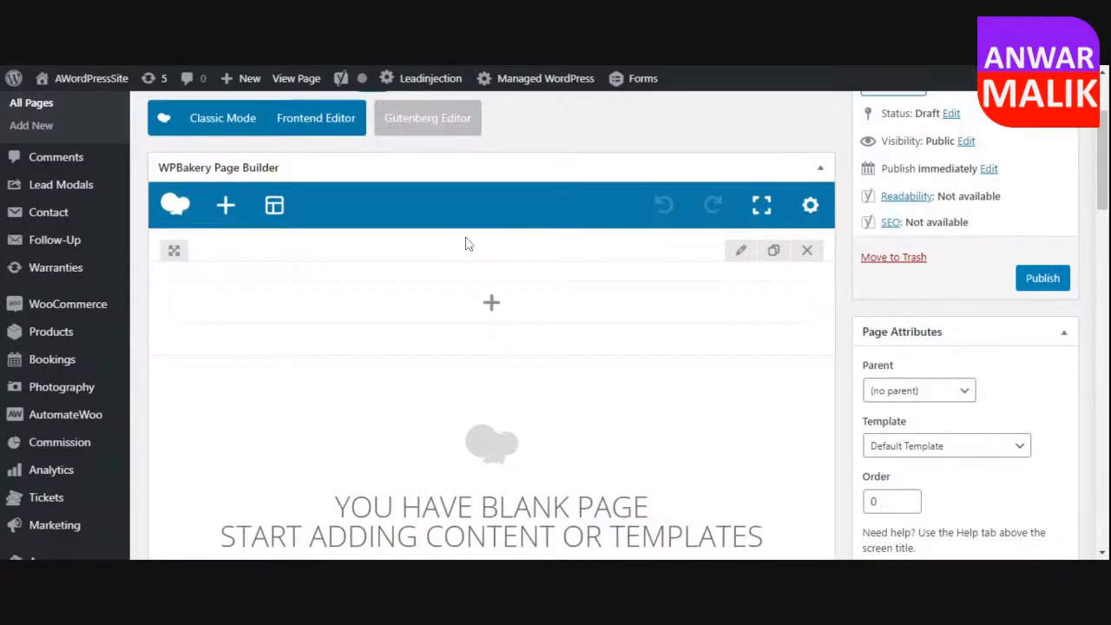
{"action": "left_click", "coordinate": [492, 303]}
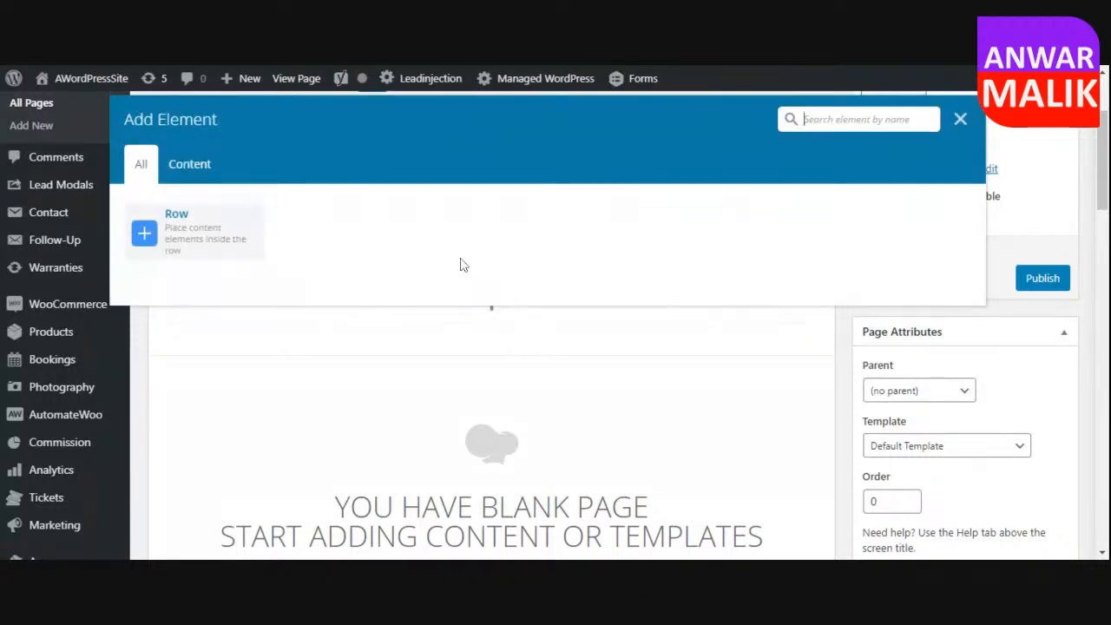
{"action": "left_click", "coordinate": [217, 233]}
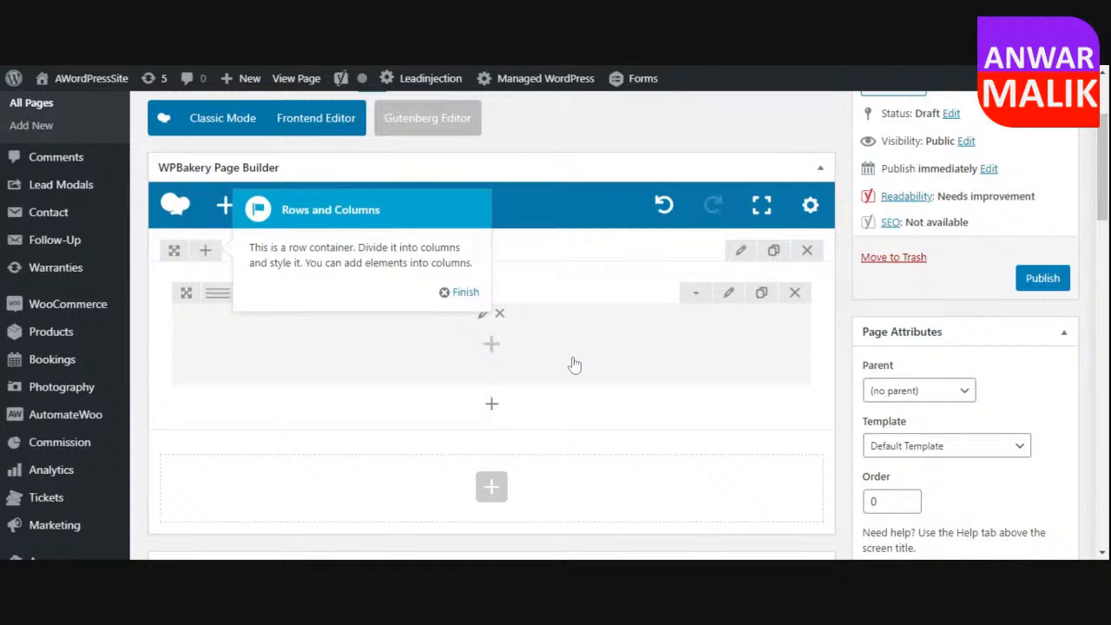
{"action": "left_click", "coordinate": [465, 293]}
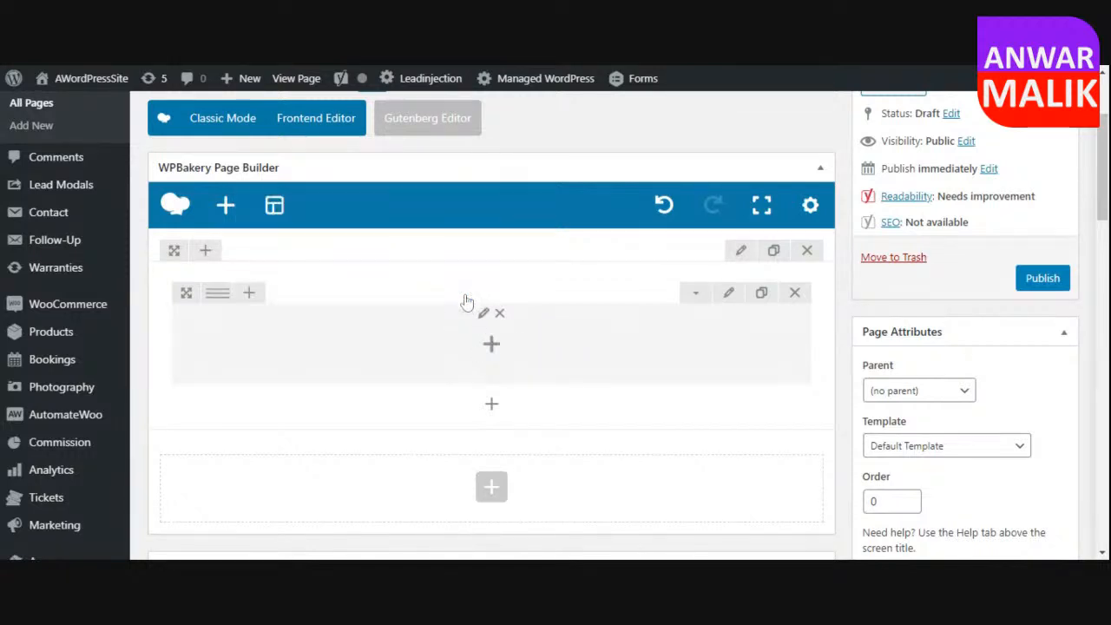
Look through the elements that can be added to the new row's column.
{"action": "scroll", "coordinate": [583, 326], "scroll_direction": "down", "scroll_amount": 2}
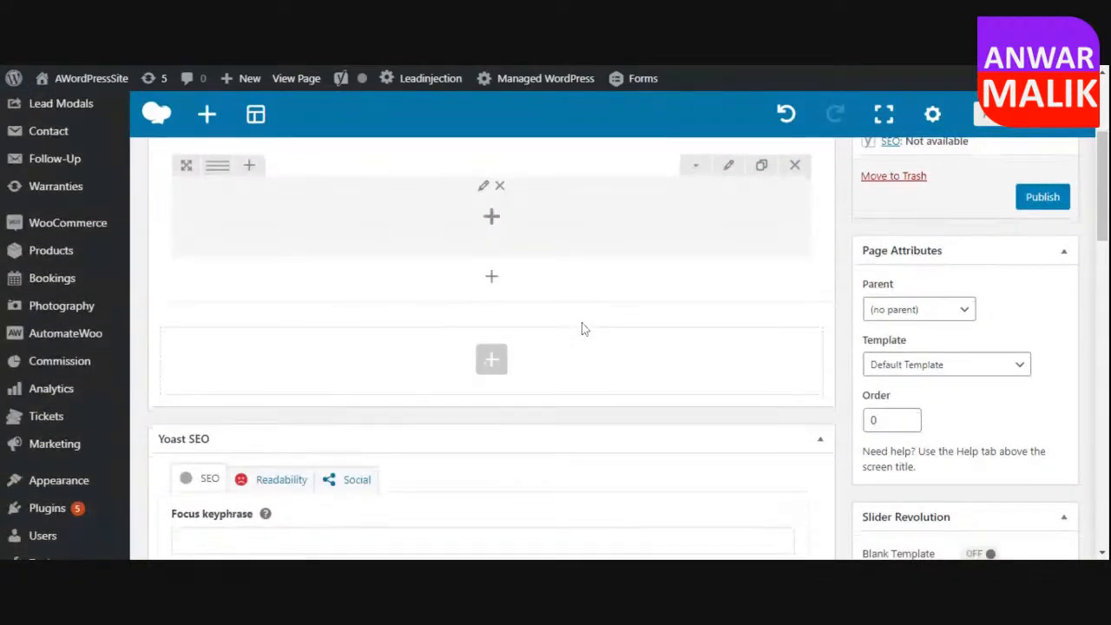
{"action": "left_click", "coordinate": [492, 217]}
{"action": "scroll", "coordinate": [798, 254], "scroll_direction": "down", "scroll_amount": 10}
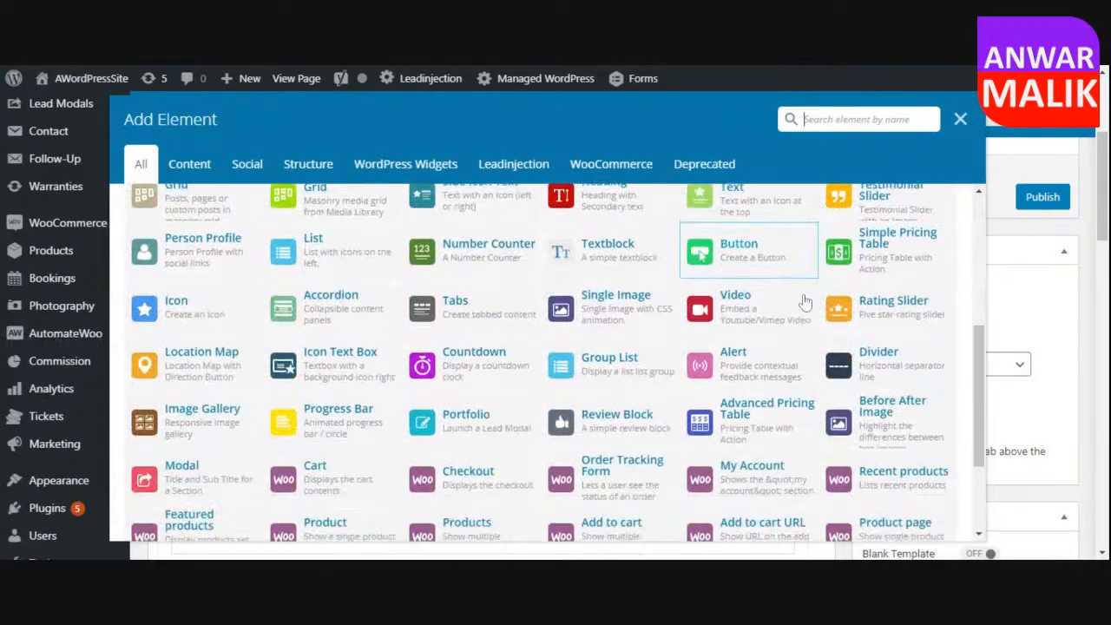
{"action": "scroll", "coordinate": [673, 350], "scroll_direction": "up", "scroll_amount": 10}
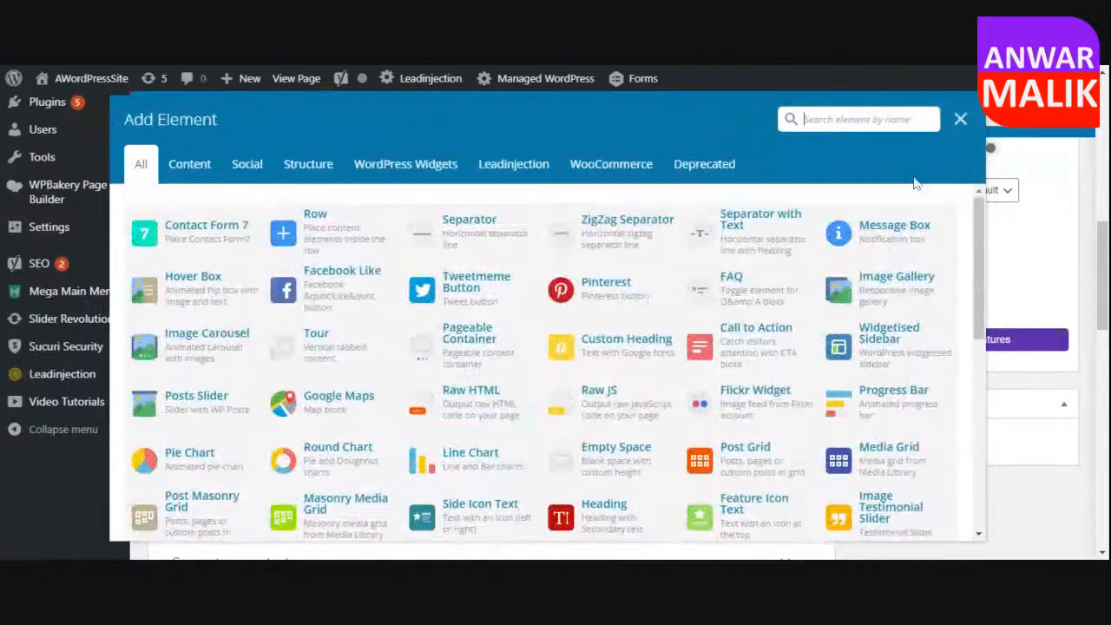
{"action": "left_click", "coordinate": [960, 119]}
{"action": "scroll", "coordinate": [452, 312], "scroll_direction": "up", "scroll_amount": 5}
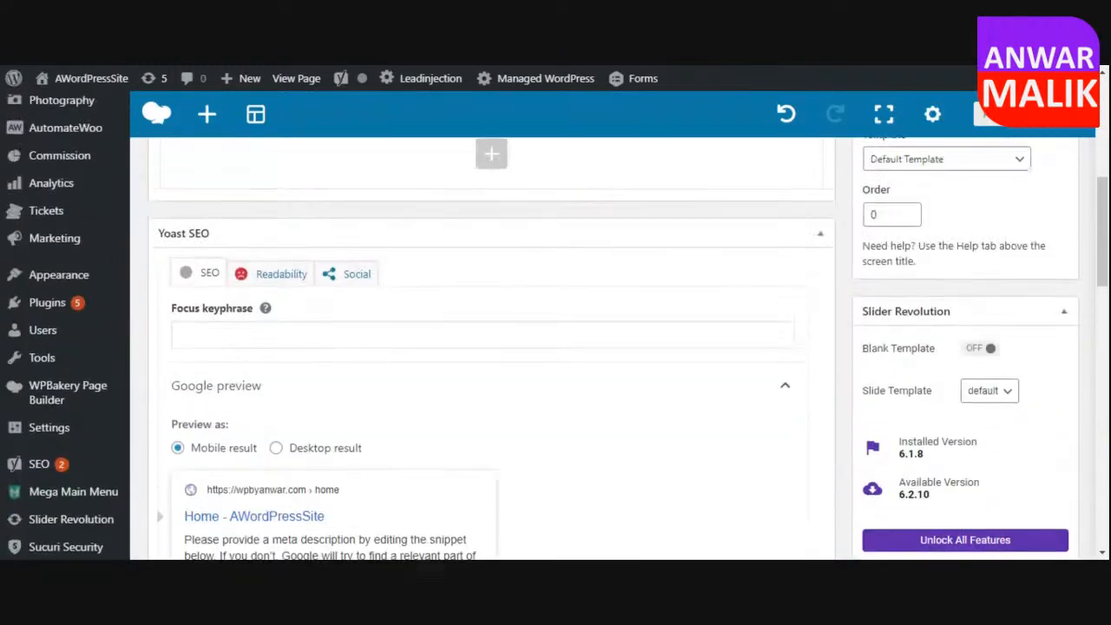
{"action": "scroll", "coordinate": [563, 294], "scroll_direction": "up", "scroll_amount": 3}
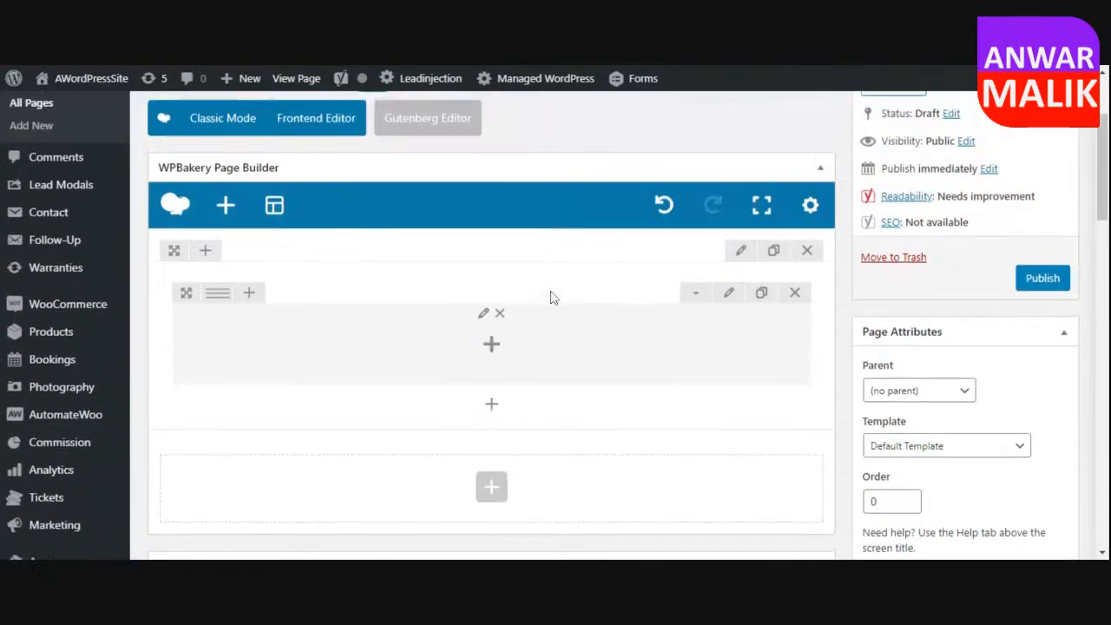
Split the row inside the section into two equal columns.
{"action": "mouse_move", "coordinate": [215, 299]}
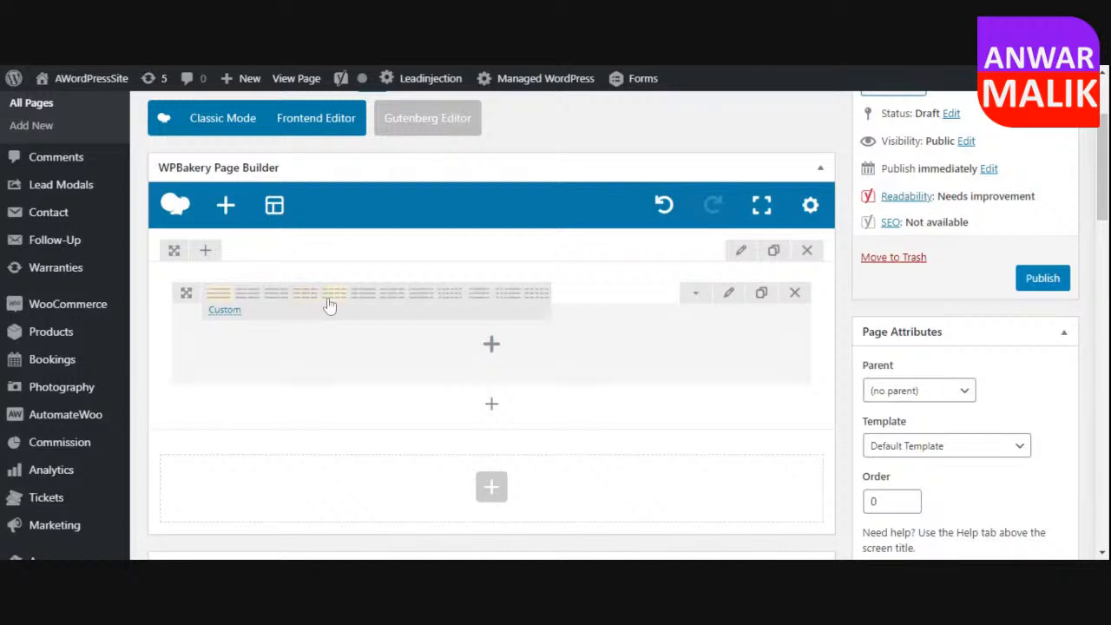
{"action": "left_click", "coordinate": [540, 292]}
{"action": "left_click", "coordinate": [247, 297]}
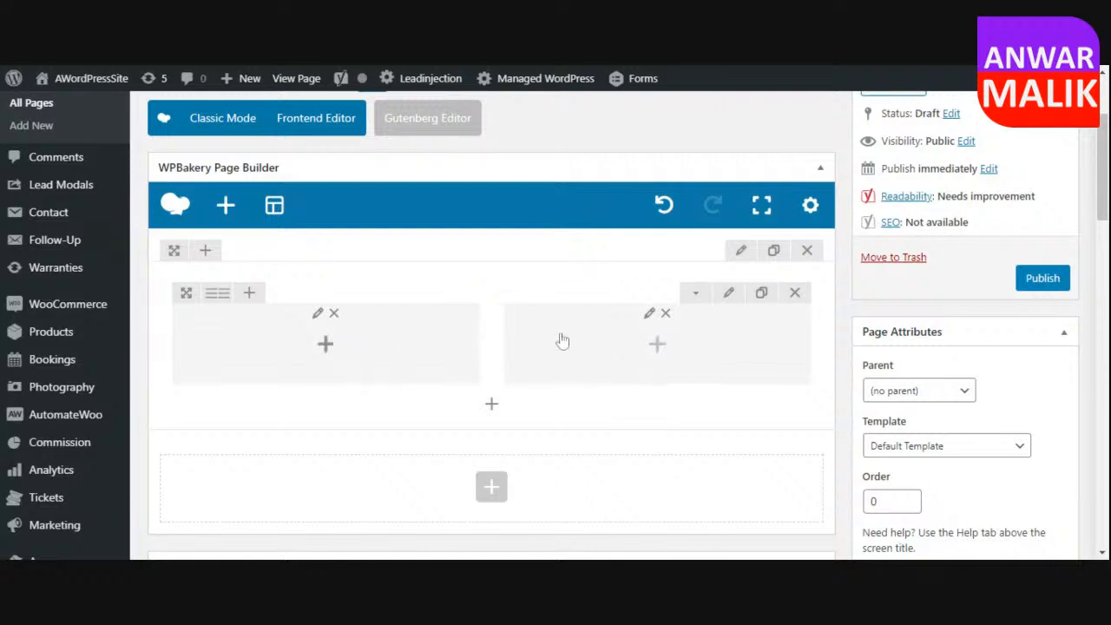
Search the elements for "image" and add a Single Image element to the row's first column.
{"action": "left_click", "coordinate": [326, 345]}
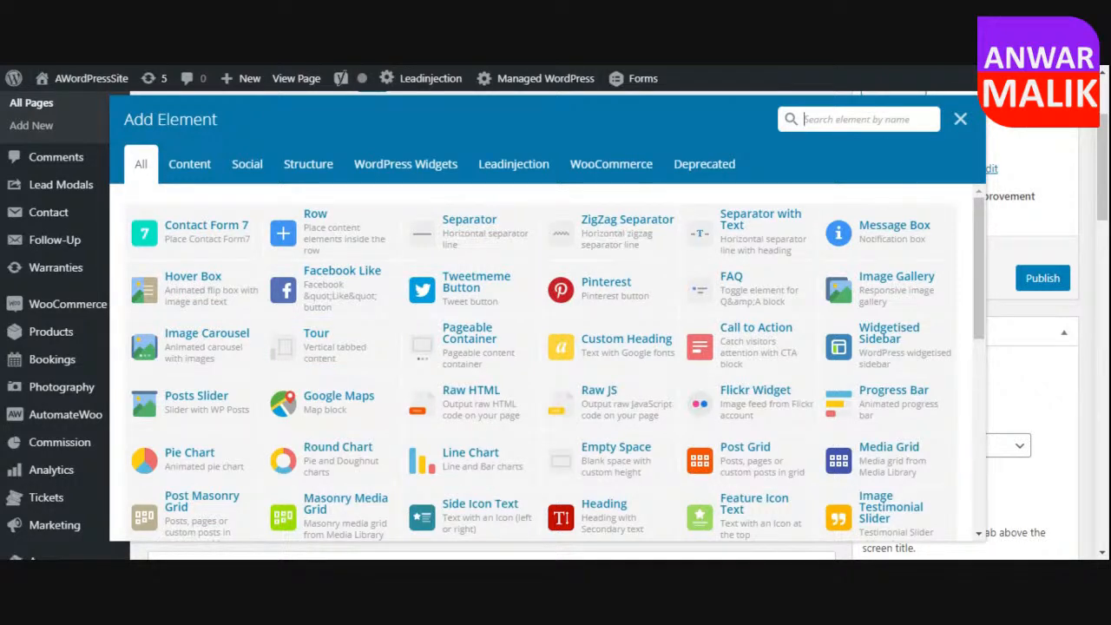
{"action": "type", "text": "image"}
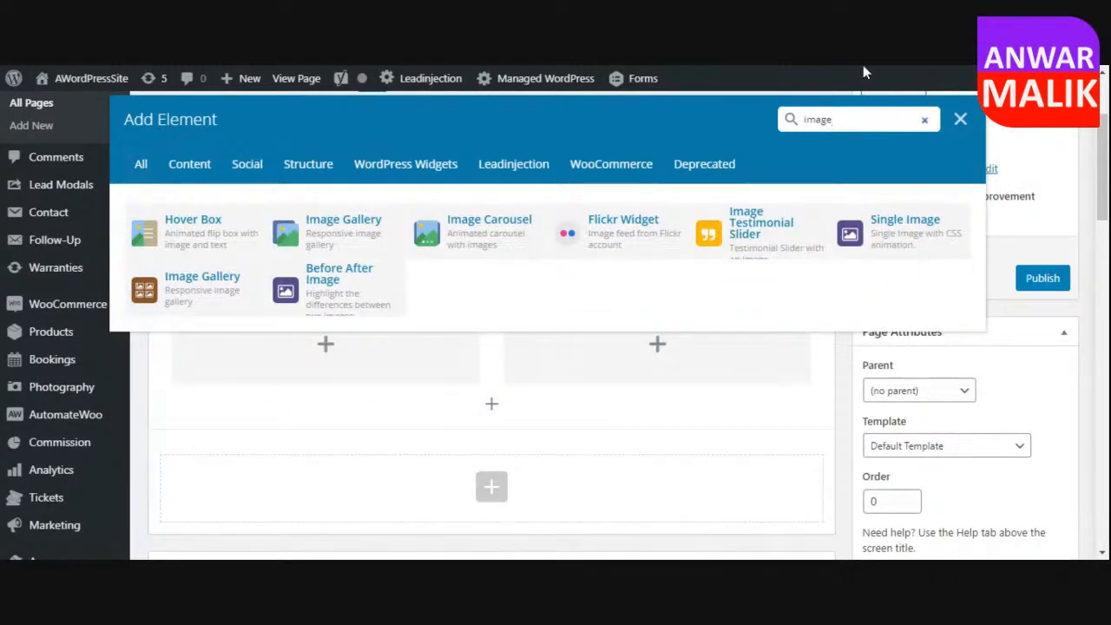
{"action": "left_click", "coordinate": [903, 241]}
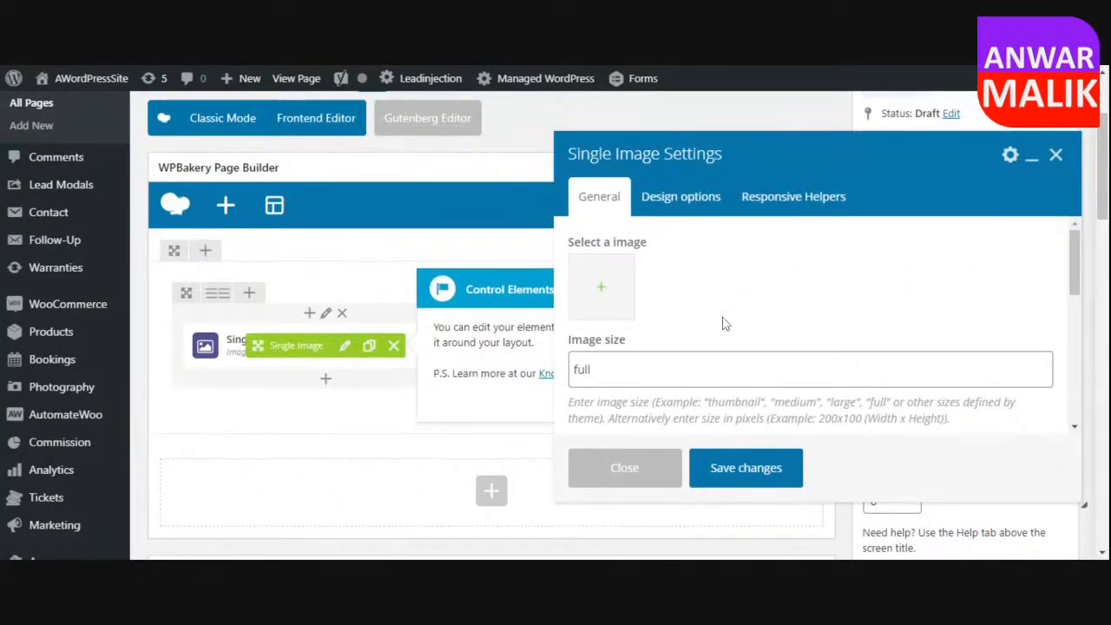
Browse the media library and stock photos for a picture for the Single Image element.
{"action": "left_click", "coordinate": [611, 291]}
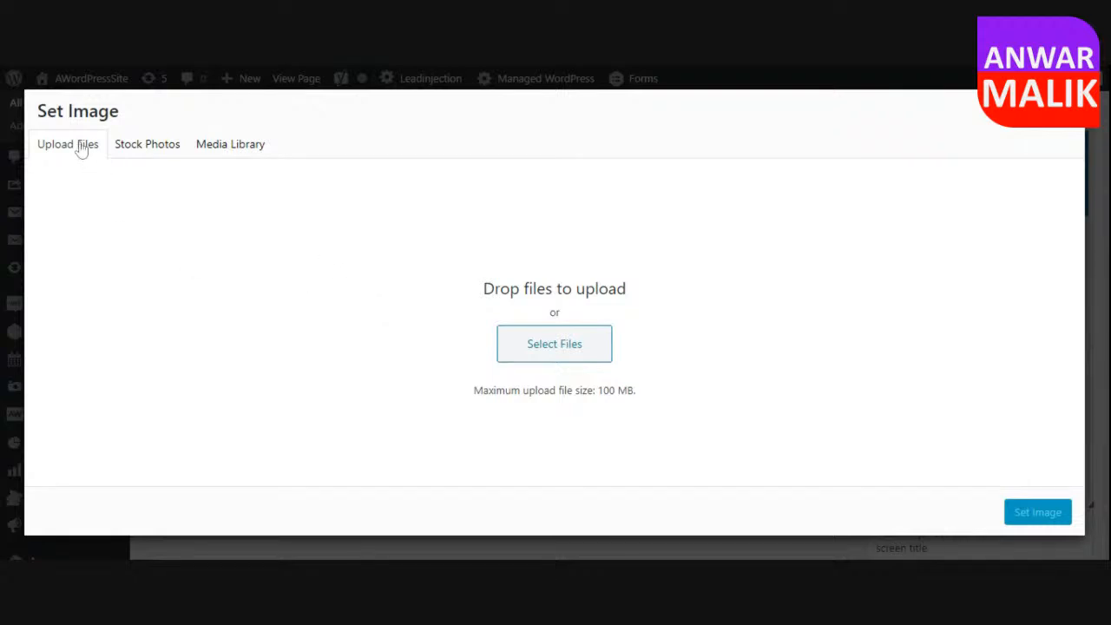
{"action": "left_click", "coordinate": [140, 159]}
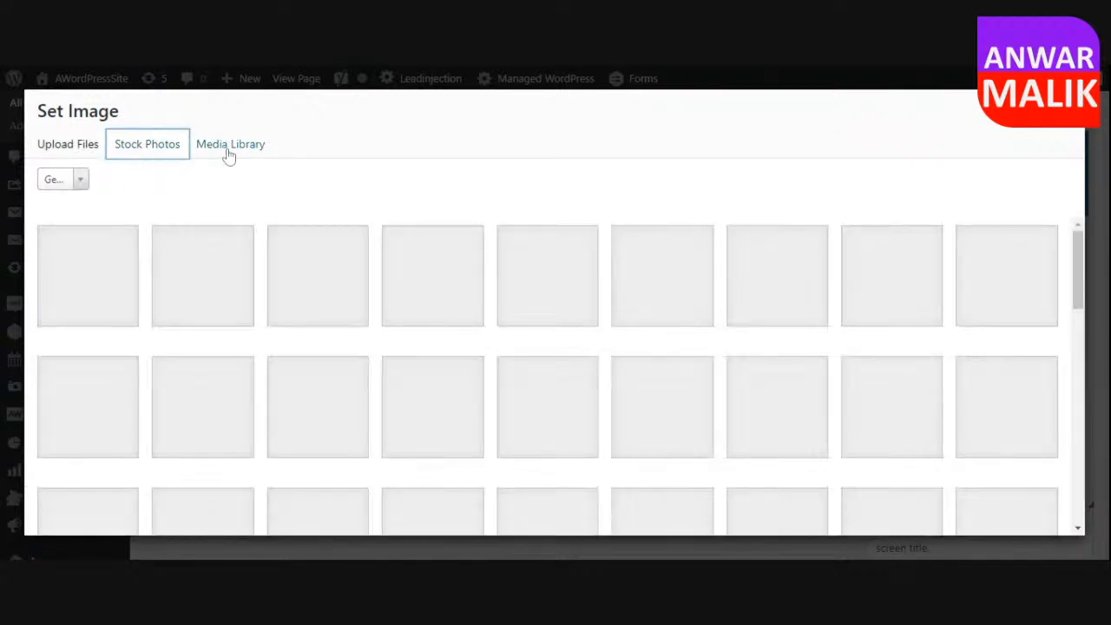
{"action": "left_click", "coordinate": [227, 153]}
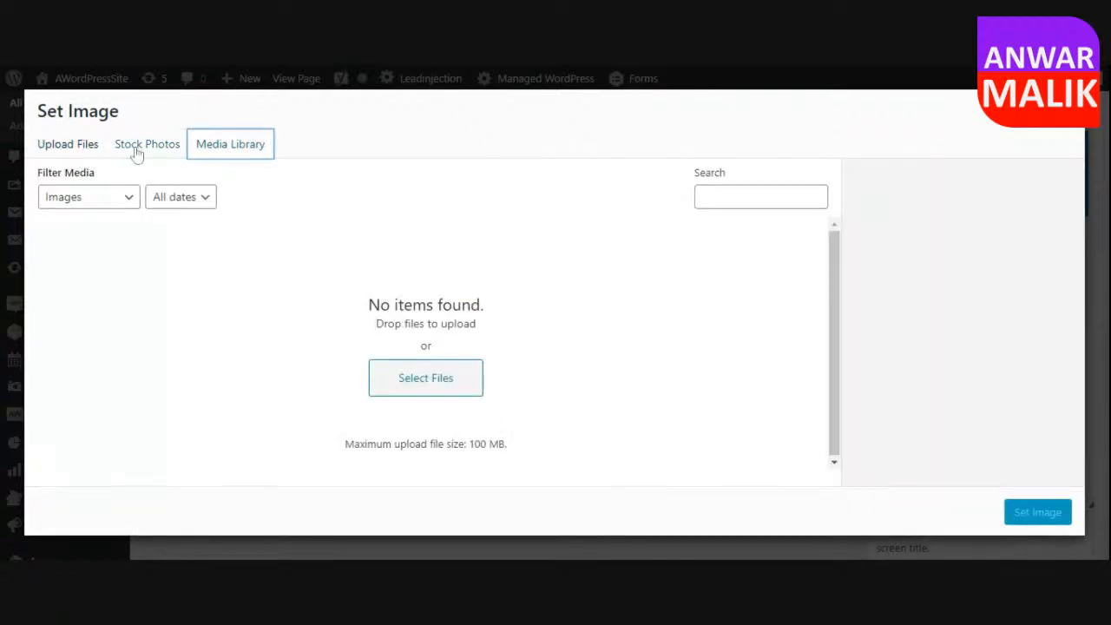
{"action": "left_click", "coordinate": [136, 154]}
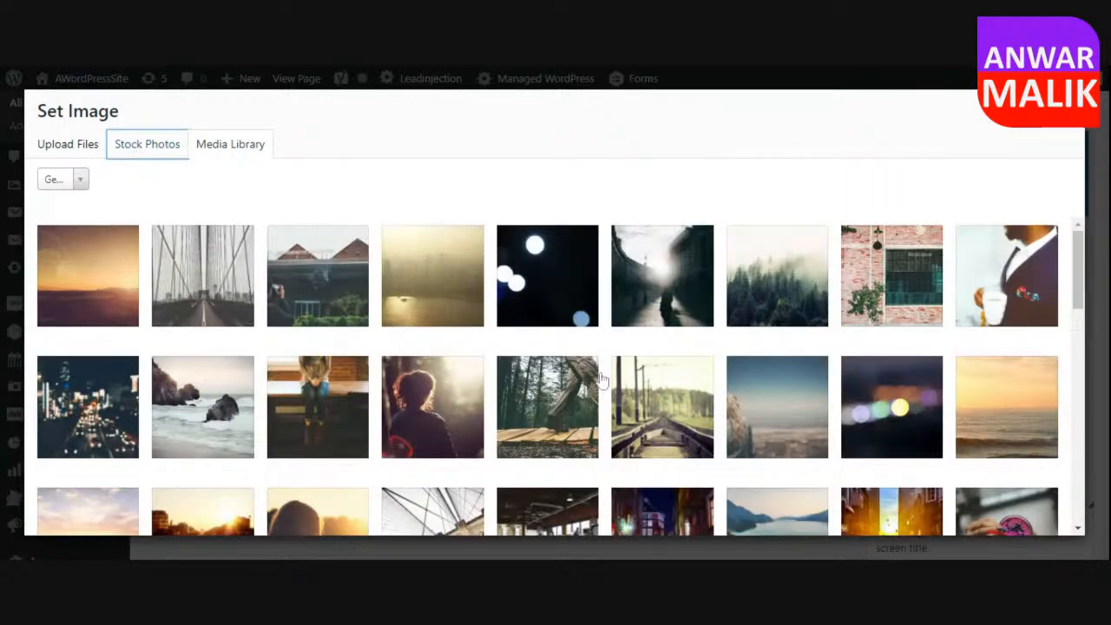
{"action": "scroll", "coordinate": [626, 382], "scroll_direction": "down", "scroll_amount": 1}
{"action": "scroll", "coordinate": [626, 382], "scroll_direction": "down", "scroll_amount": 3}
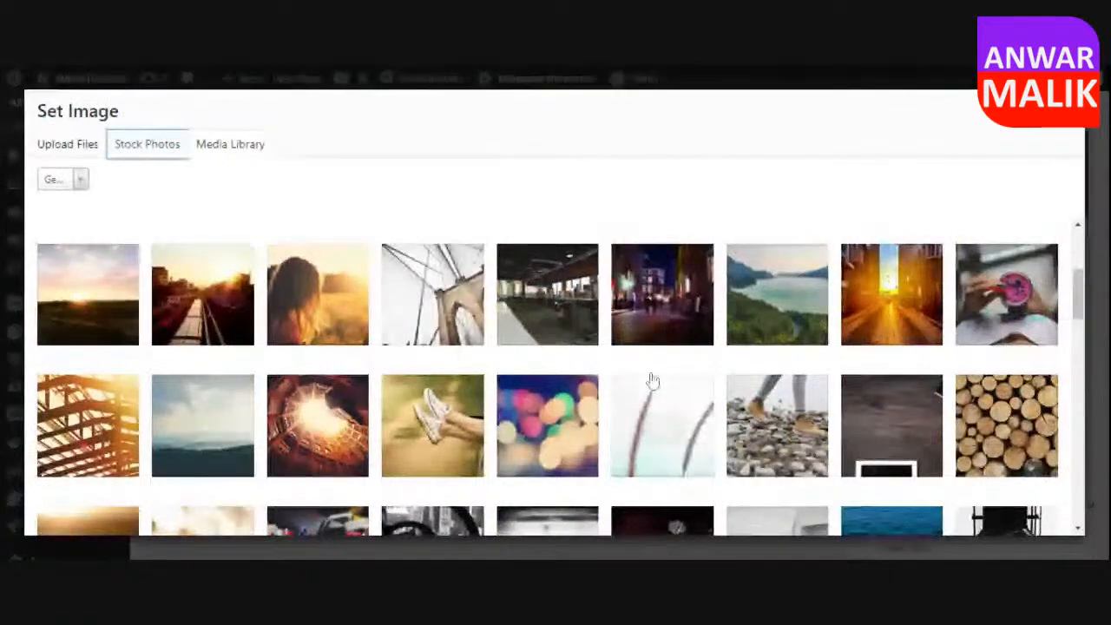
{"action": "scroll", "coordinate": [652, 382], "scroll_direction": "down", "scroll_amount": 2}
Upload Chocolate_blue_background.jpg, use it as the Single Image element's picture, and save the element, closing the remaining guide hint.
{"action": "left_click", "coordinate": [68, 144]}
{"action": "left_click", "coordinate": [552, 363]}
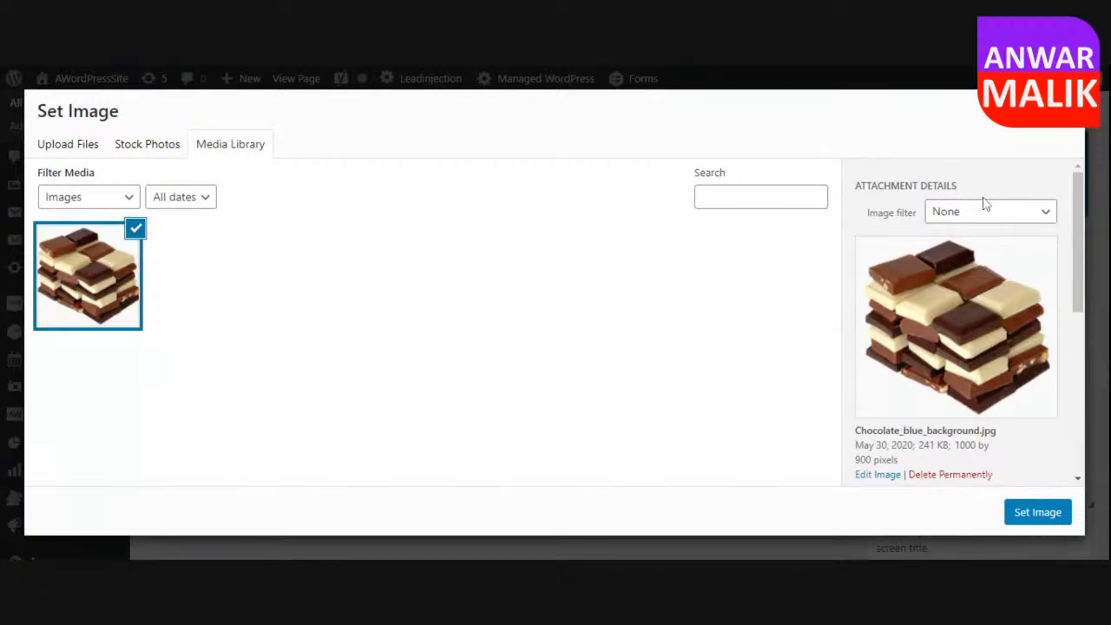
{"action": "scroll", "coordinate": [922, 336], "scroll_direction": "down", "scroll_amount": 2}
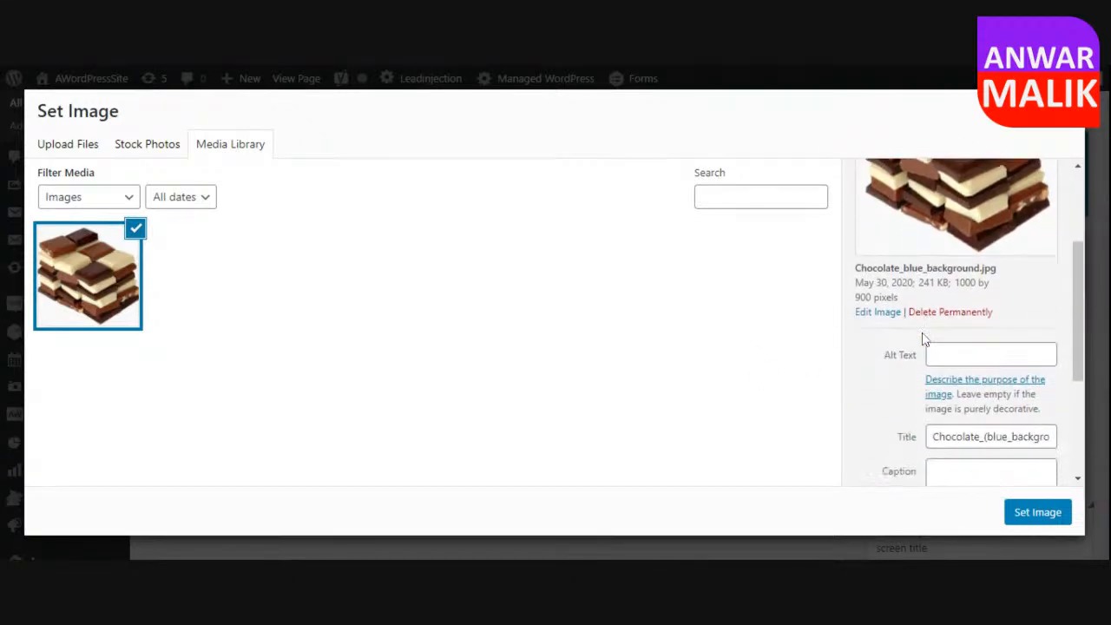
{"action": "scroll", "coordinate": [922, 336], "scroll_direction": "down", "scroll_amount": 1}
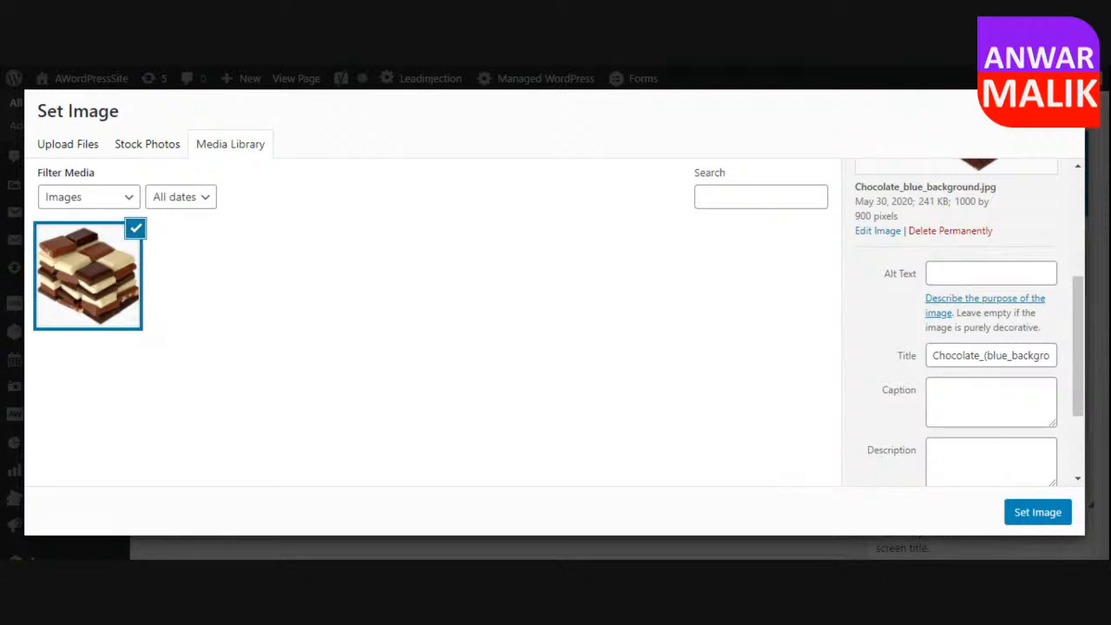
{"action": "scroll", "coordinate": [907, 403], "scroll_direction": "down", "scroll_amount": 2}
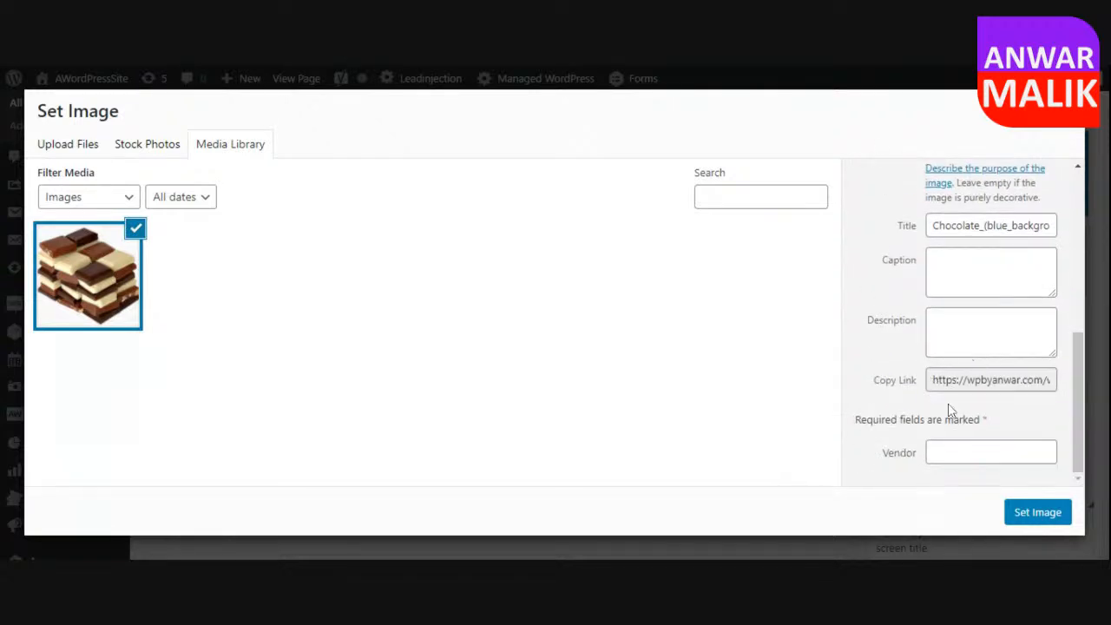
{"action": "scroll", "coordinate": [905, 363], "scroll_direction": "up", "scroll_amount": 2}
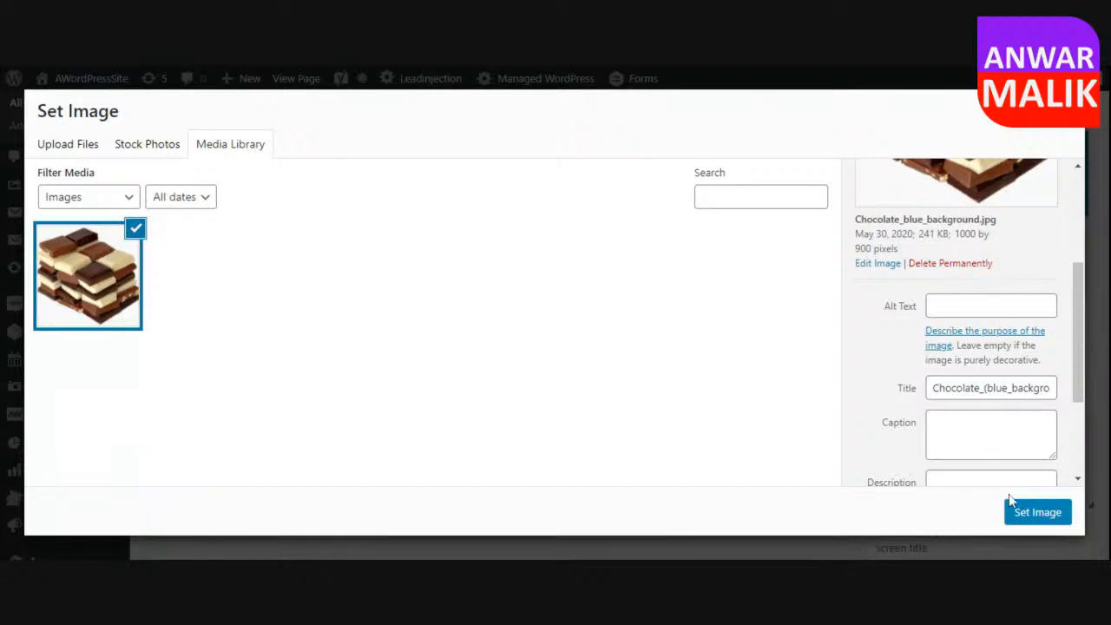
{"action": "left_click", "coordinate": [1040, 513]}
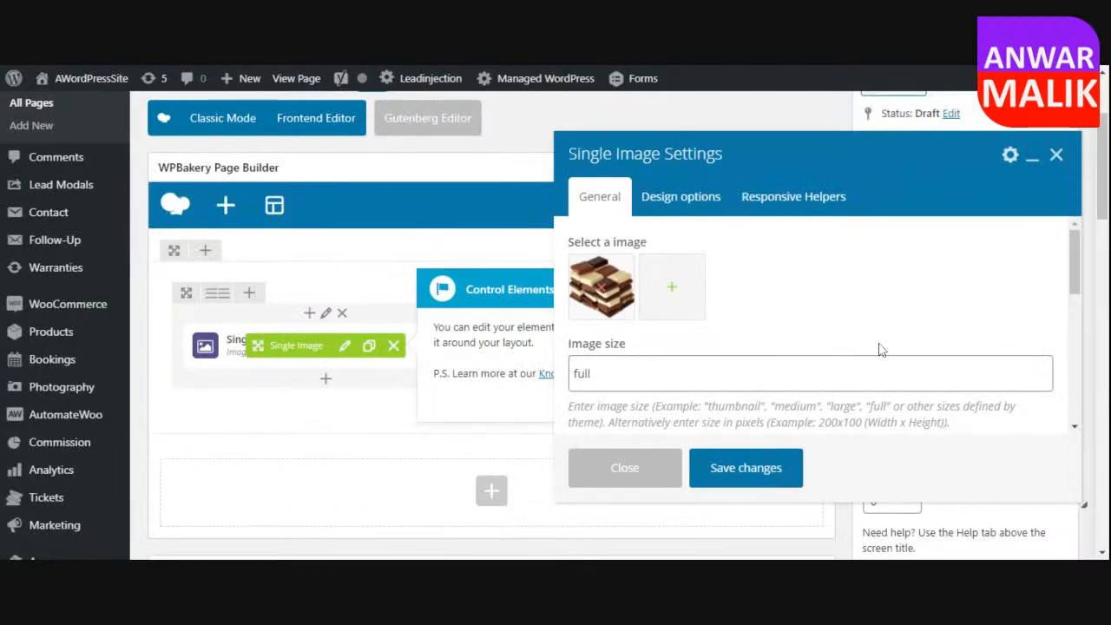
{"action": "left_click", "coordinate": [760, 477]}
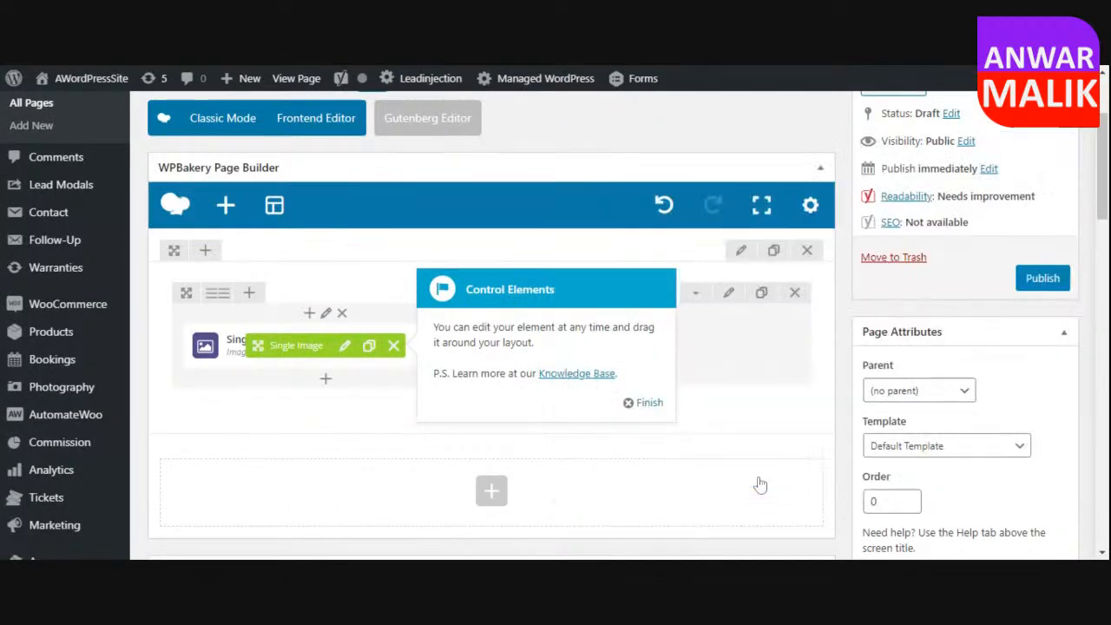
{"action": "left_click", "coordinate": [644, 403]}
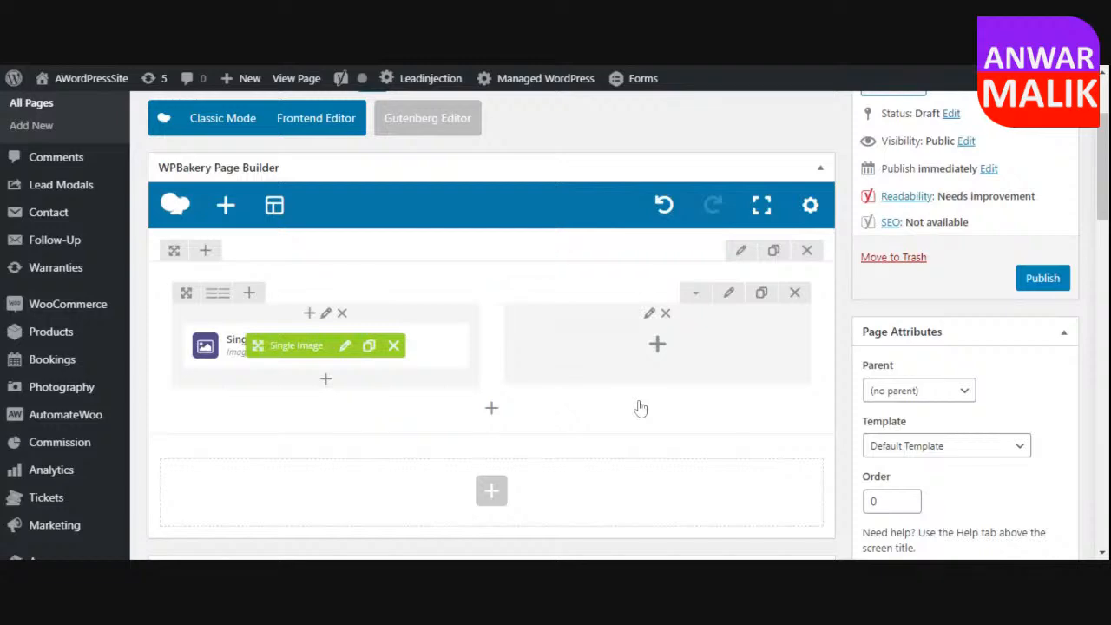
Publish the Home page and look over the live page.
{"action": "scroll", "coordinate": [776, 391], "scroll_direction": "up", "scroll_amount": 3}
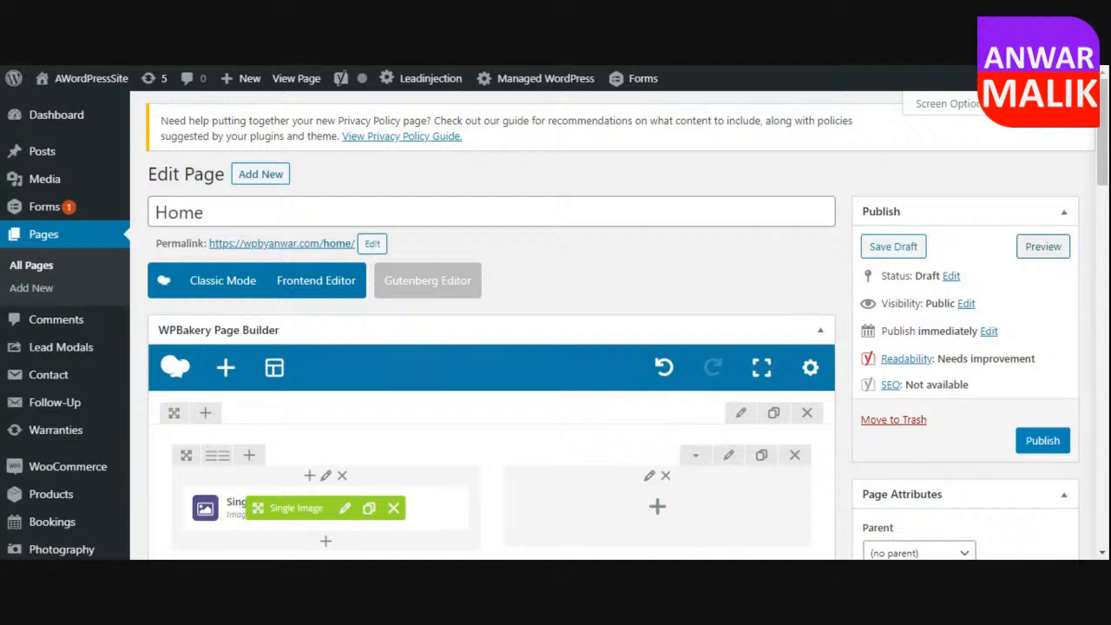
{"action": "left_click", "coordinate": [1050, 444]}
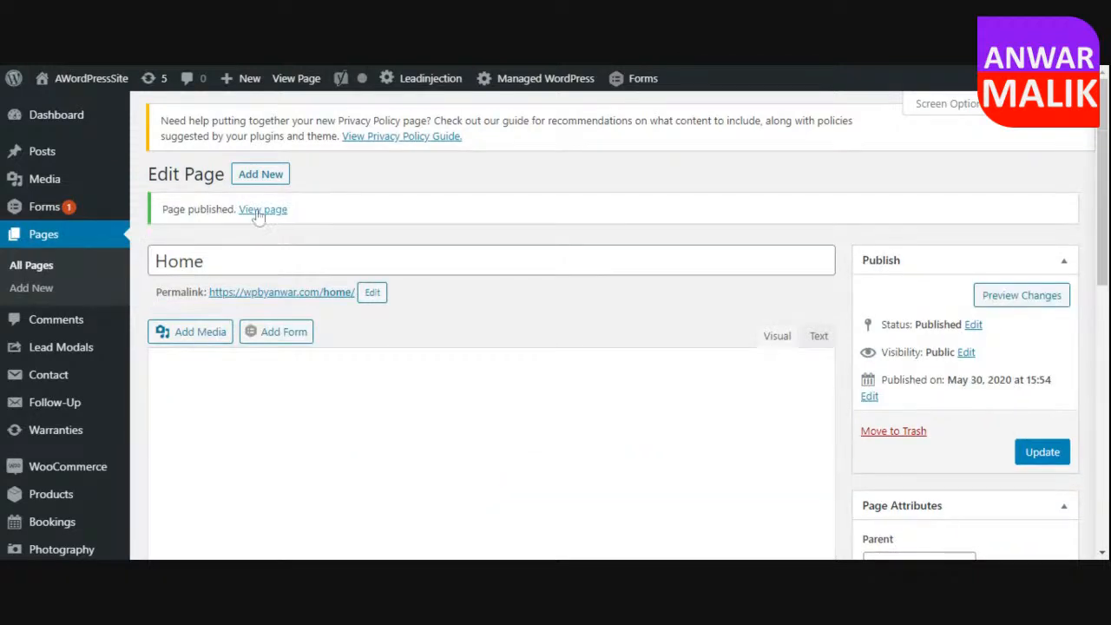
{"action": "left_click", "coordinate": [261, 214]}
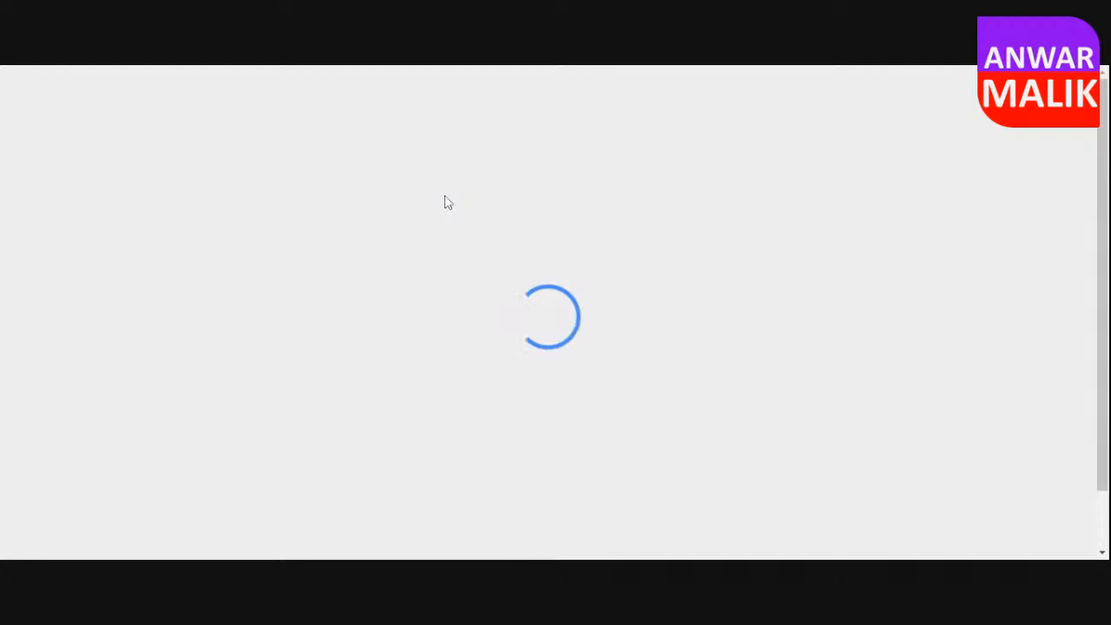
{"action": "scroll", "coordinate": [657, 288], "scroll_direction": "down", "scroll_amount": 2}
{"action": "scroll", "coordinate": [660, 289], "scroll_direction": "up", "scroll_amount": 2}
{"action": "scroll", "coordinate": [659, 289], "scroll_direction": "up", "scroll_amount": 1}
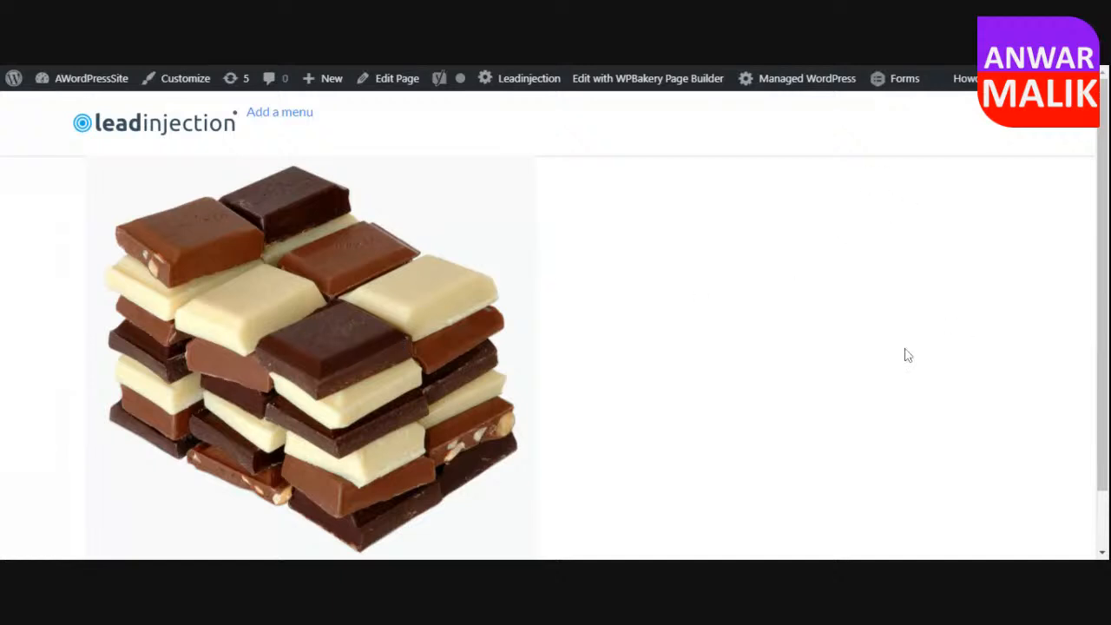
Reopen the Home page for editing and add a Heading element to the row's empty second column.
{"action": "left_click", "coordinate": [402, 85]}
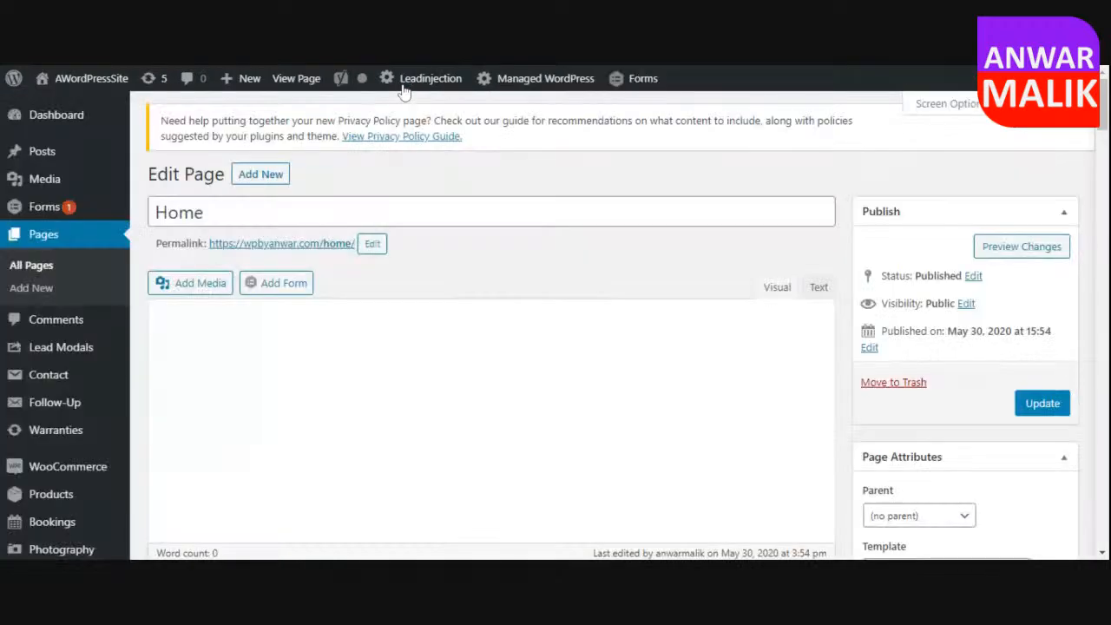
{"action": "scroll", "coordinate": [853, 289], "scroll_direction": "down", "scroll_amount": 3}
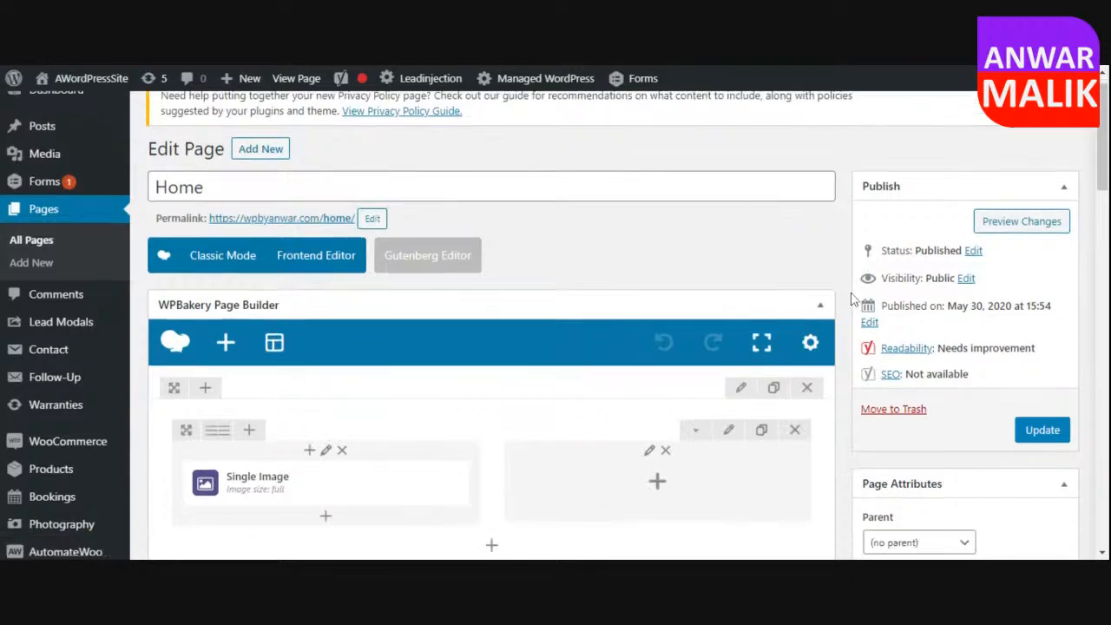
{"action": "scroll", "coordinate": [853, 297], "scroll_direction": "down", "scroll_amount": 1}
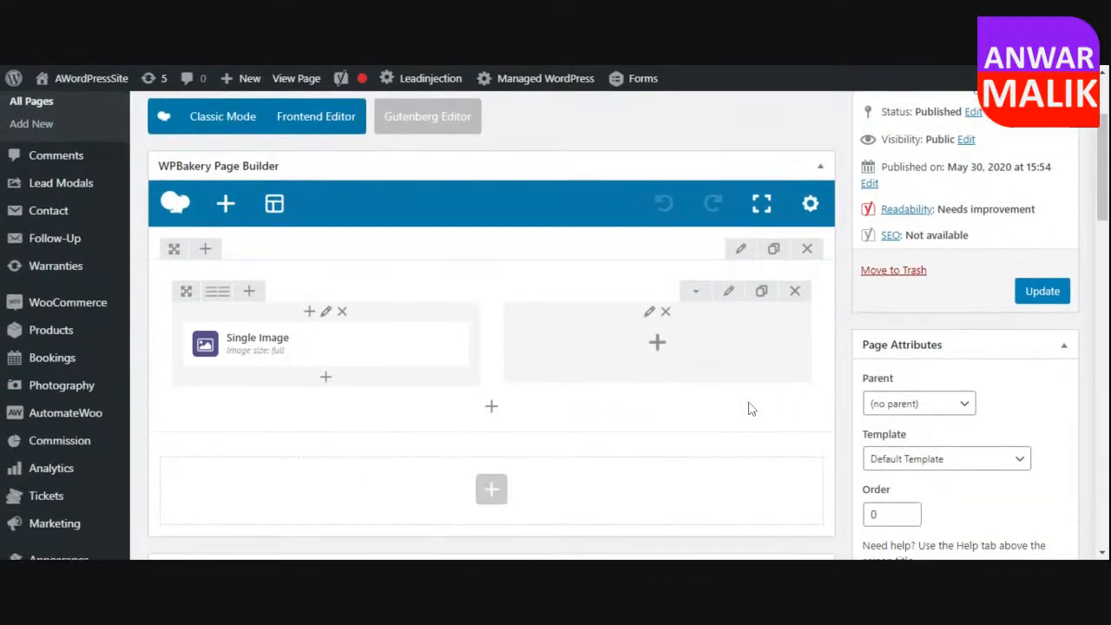
{"action": "left_click", "coordinate": [656, 350]}
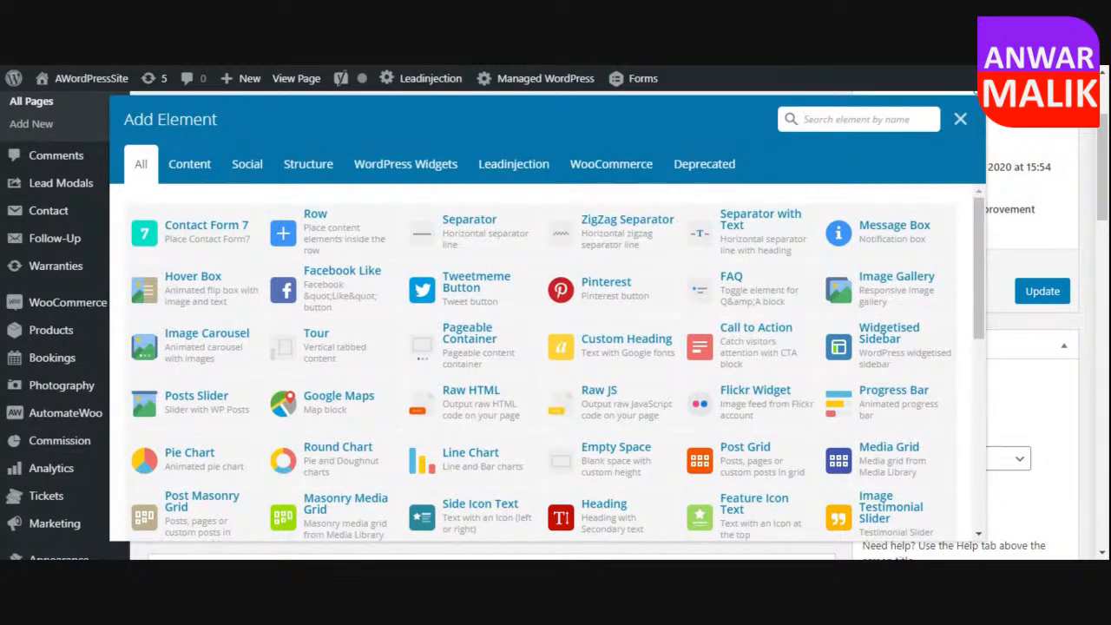
{"action": "type", "text": "heading"}
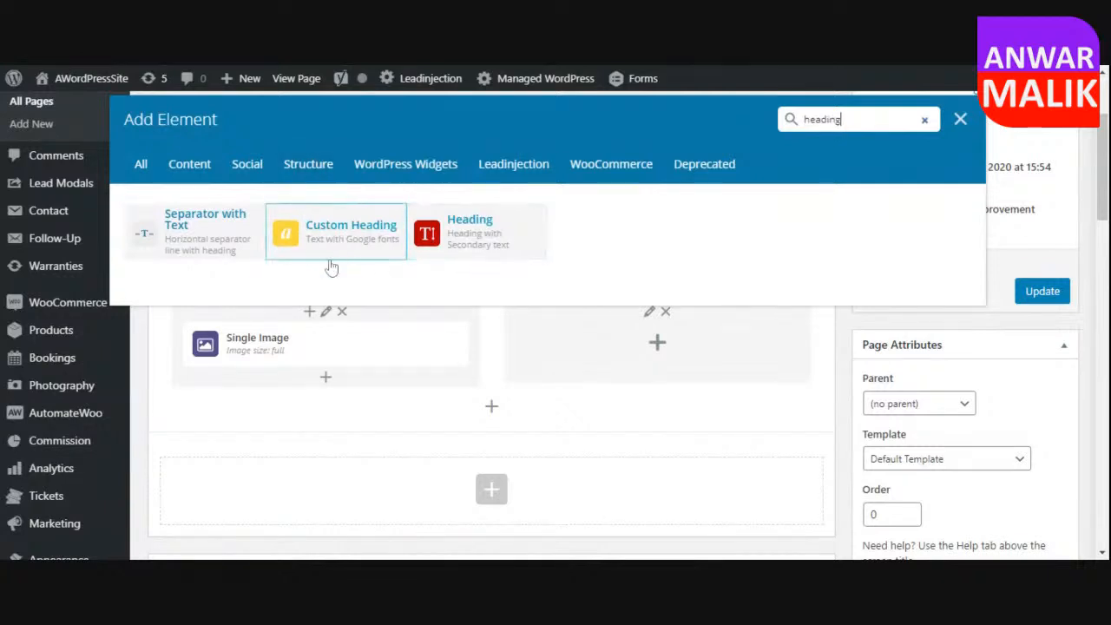
{"action": "left_click", "coordinate": [469, 241]}
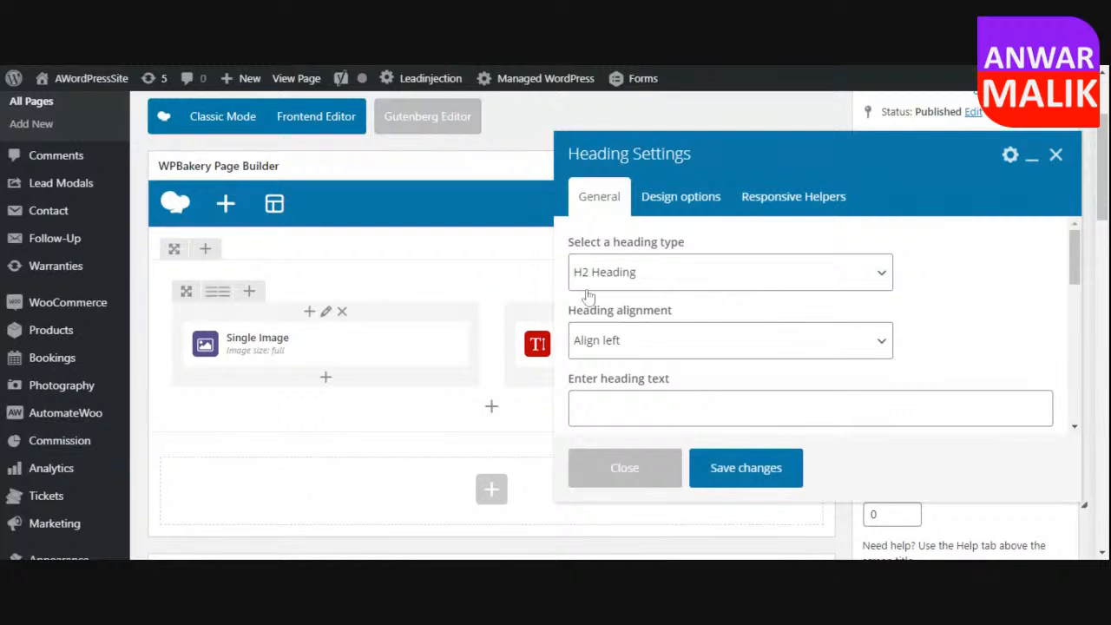
Set the heading type to H1 Heading and its alignment to Align Center.
{"action": "left_click", "coordinate": [638, 284]}
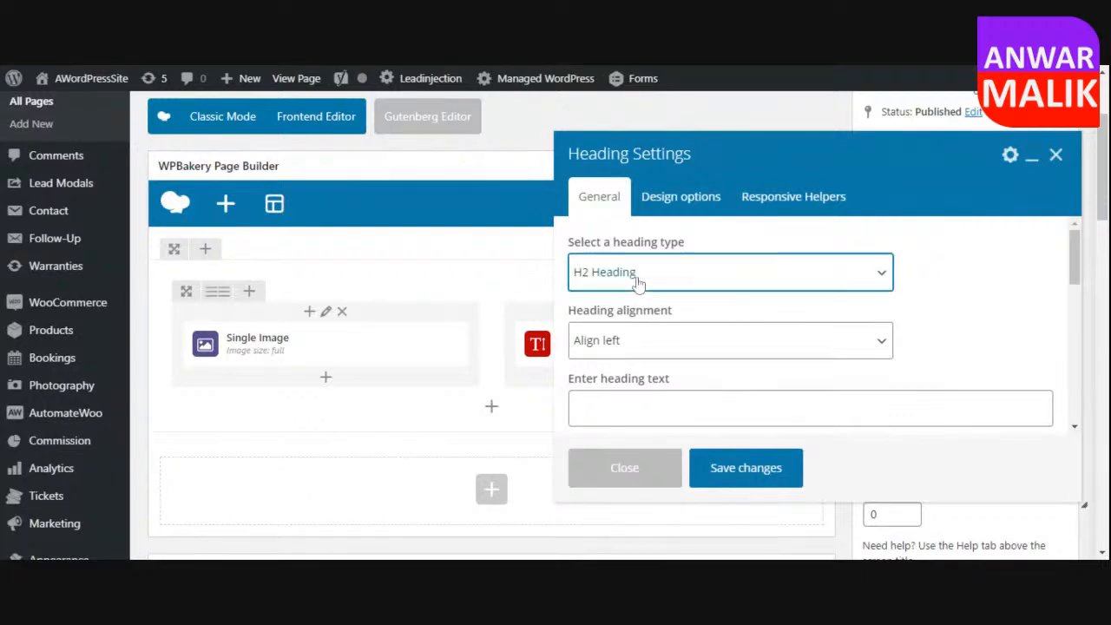
{"action": "left_click", "coordinate": [694, 286]}
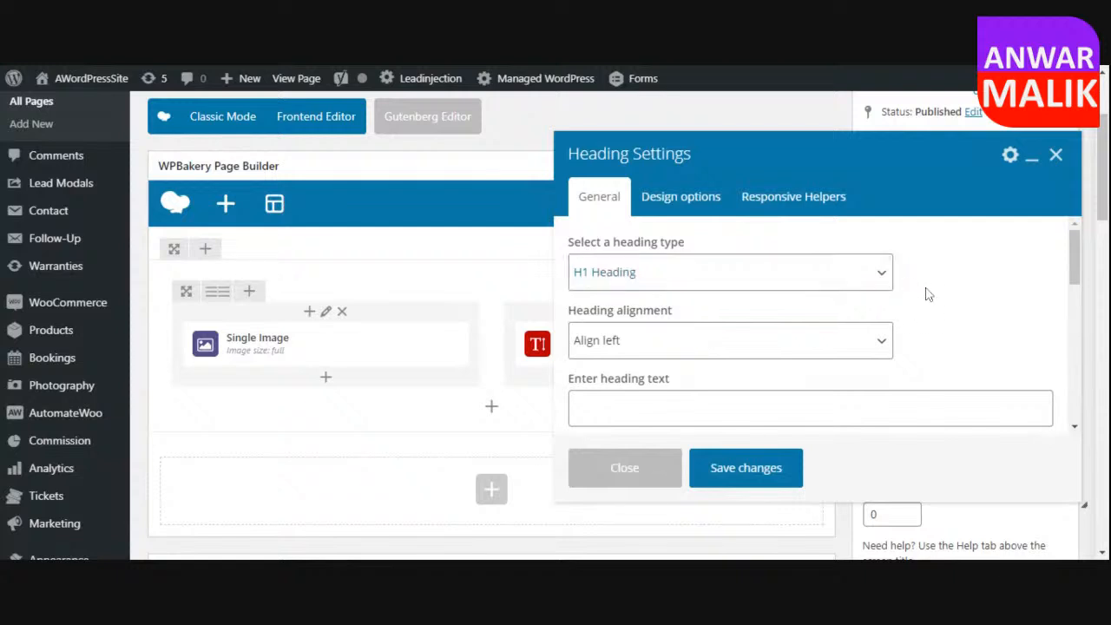
{"action": "scroll", "coordinate": [928, 298], "scroll_direction": "down", "scroll_amount": 1}
{"action": "left_click", "coordinate": [622, 265]}
{"action": "left_click", "coordinate": [638, 289]}
Enter "Chocolate Factory" as the heading text and save the Heading element.
{"action": "left_click", "coordinate": [637, 327]}
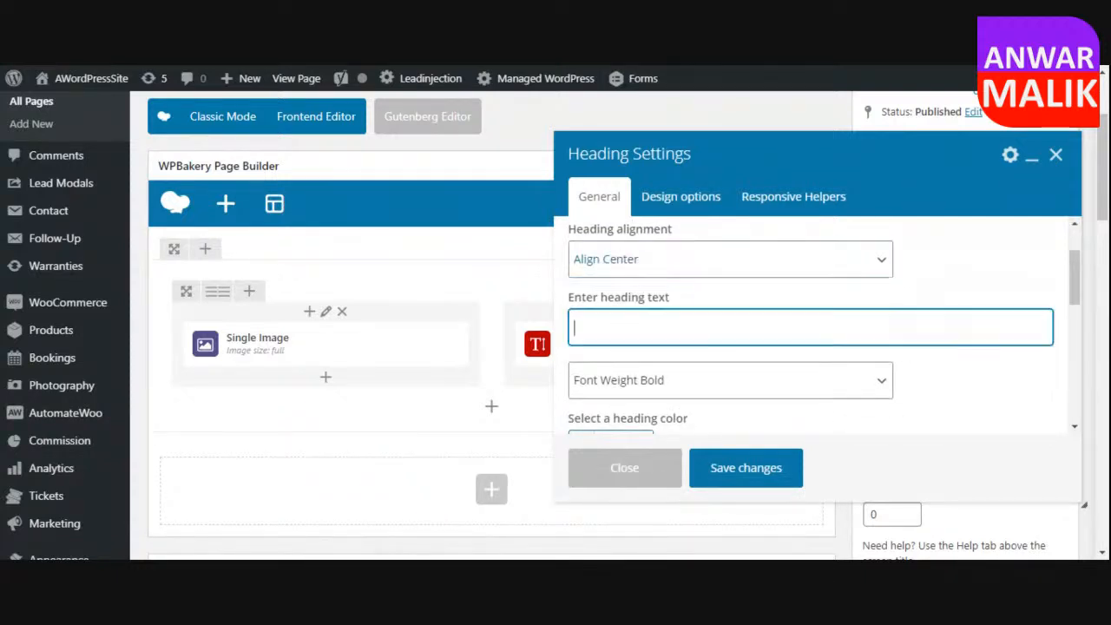
{"action": "type", "text": "Co"}
{"action": "type", "text": "hocolate Fa"}
{"action": "type", "text": "ctory"}
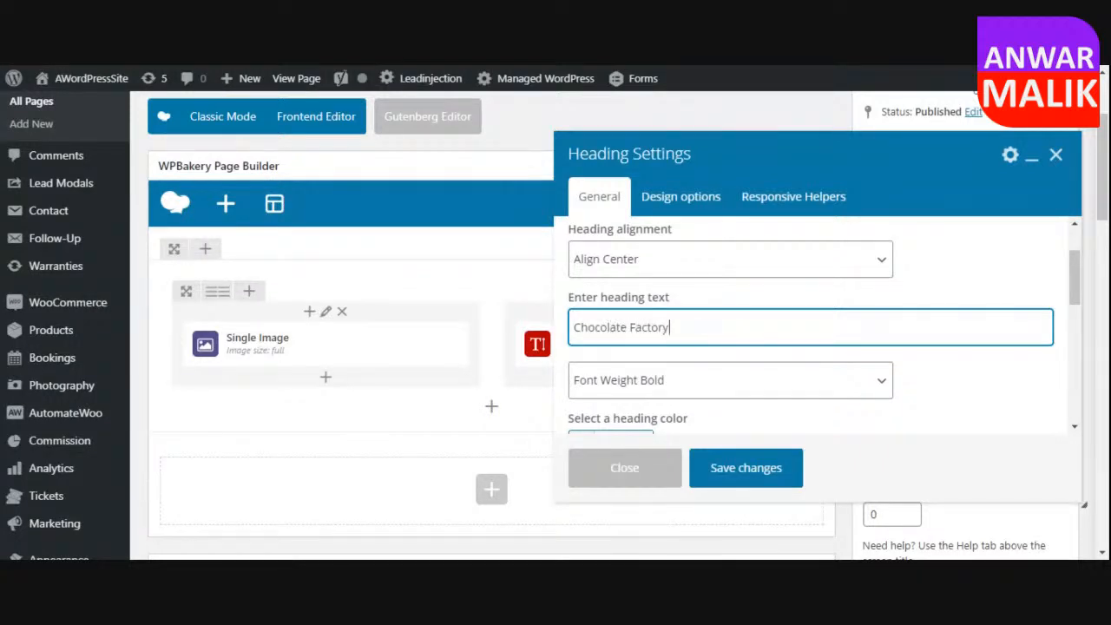
{"action": "left_click", "coordinate": [765, 477]}
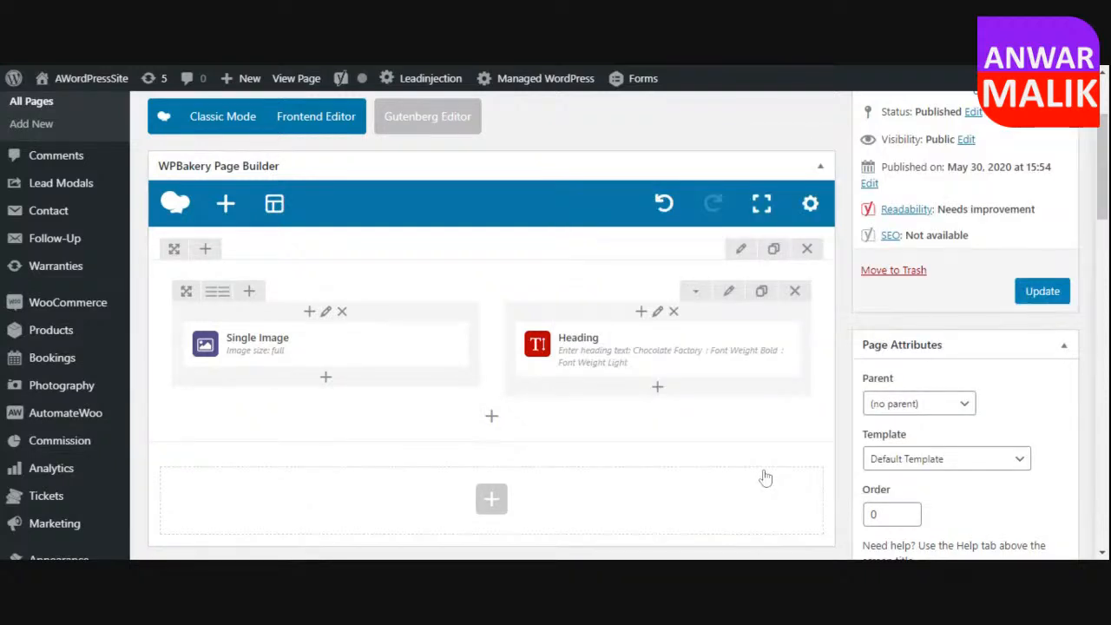
Update the Home page and check it live, returning to its editor.
{"action": "left_click", "coordinate": [1046, 295]}
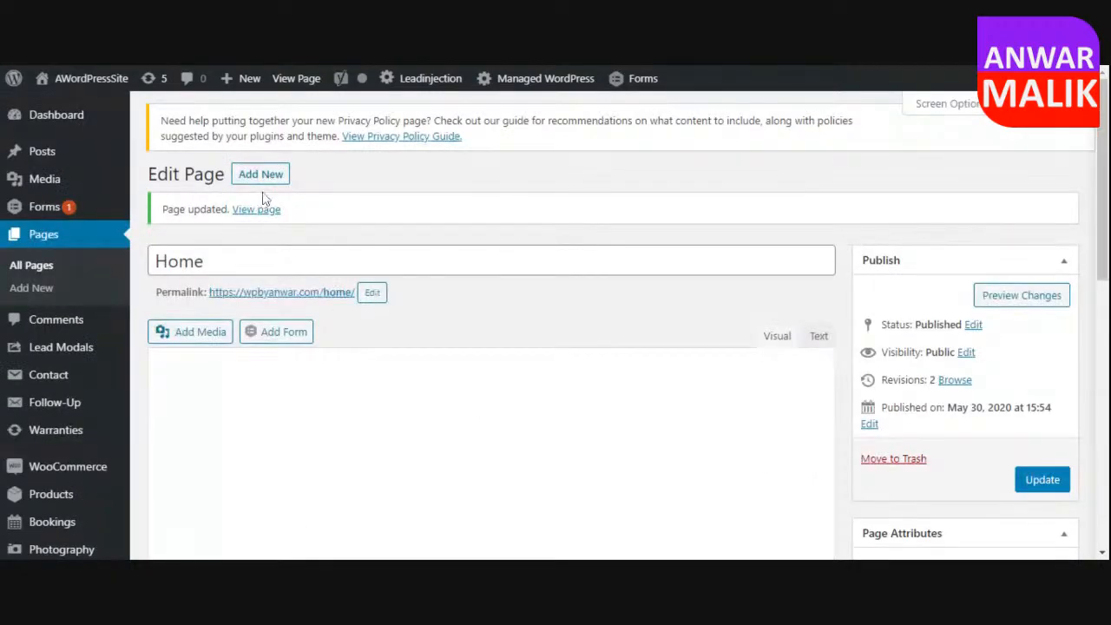
{"action": "left_click", "coordinate": [257, 212]}
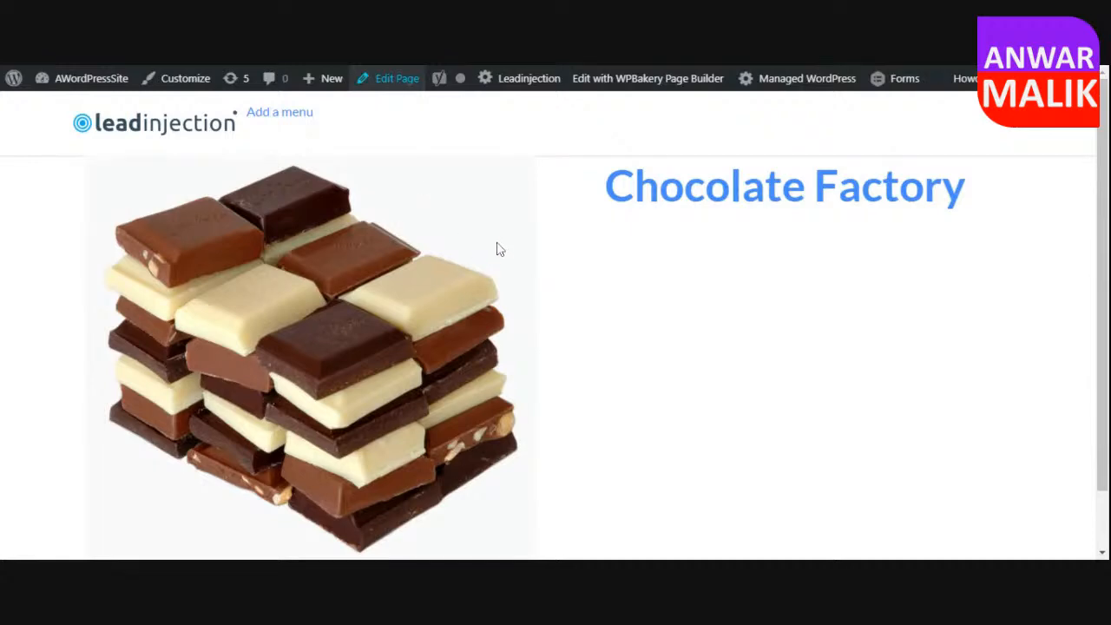
{"action": "scroll", "coordinate": [852, 354], "scroll_direction": "down", "scroll_amount": 2}
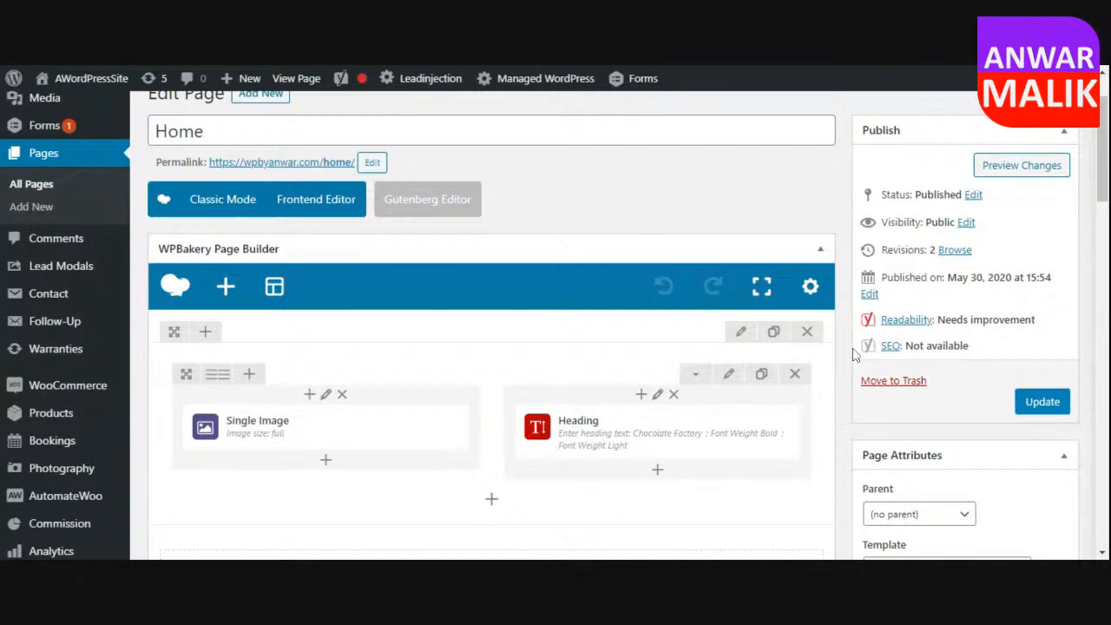
Open the settings of the two-column row and look through its general options.
{"action": "scroll", "coordinate": [853, 354], "scroll_direction": "down", "scroll_amount": 4}
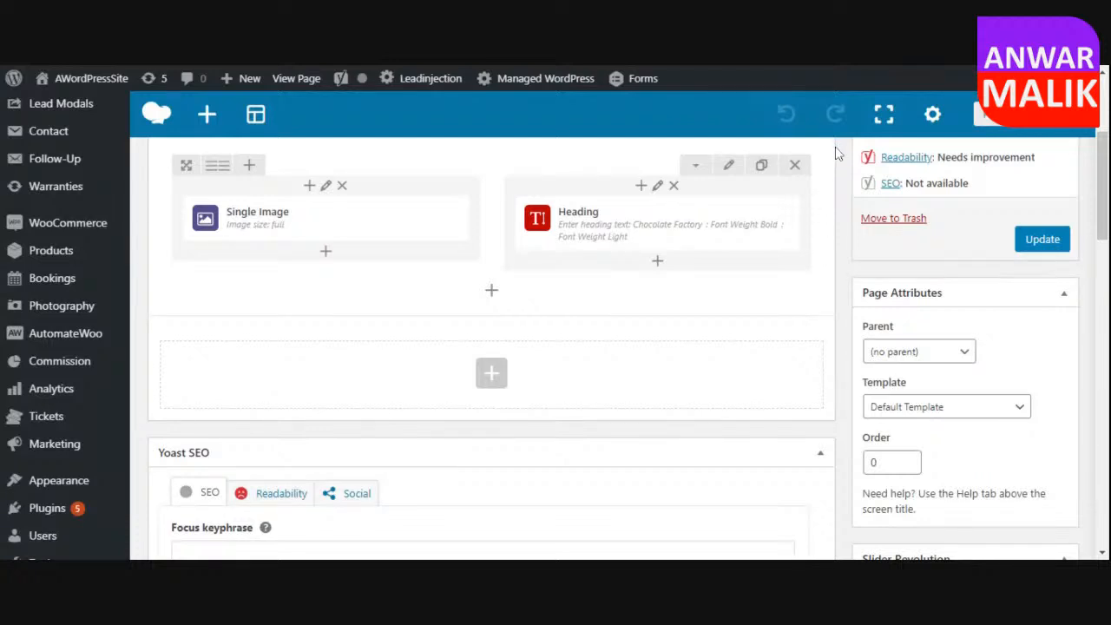
{"action": "left_click", "coordinate": [730, 168]}
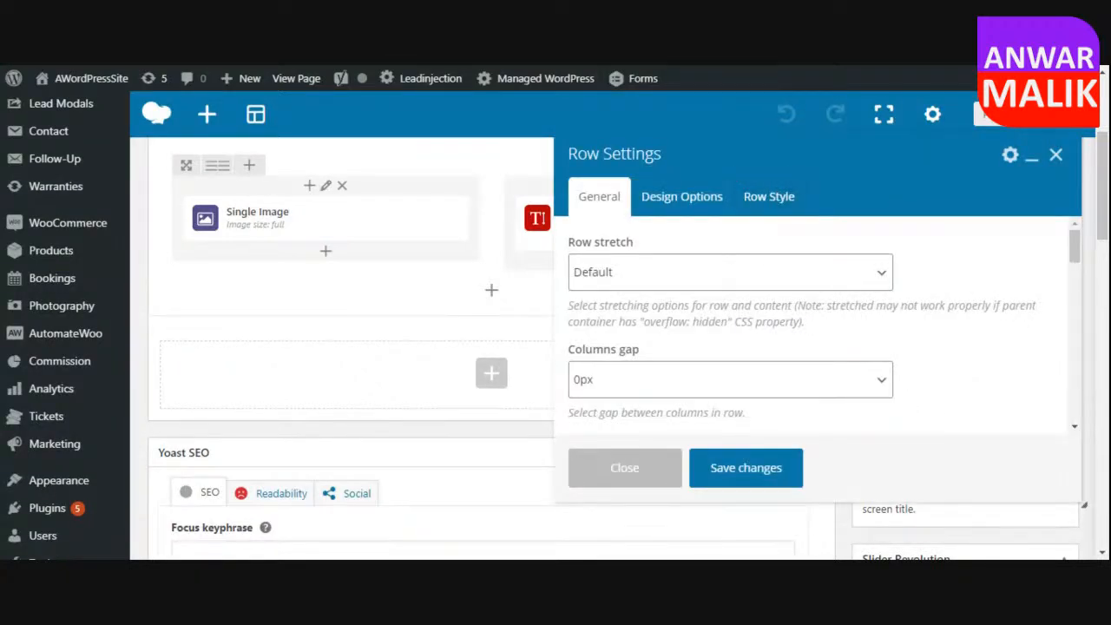
{"action": "scroll", "coordinate": [769, 225], "scroll_direction": "down", "scroll_amount": 3}
{"action": "scroll", "coordinate": [713, 330], "scroll_direction": "down", "scroll_amount": 5}
{"action": "scroll", "coordinate": [711, 330], "scroll_direction": "up", "scroll_amount": 10}
{"action": "scroll", "coordinate": [688, 261], "scroll_direction": "up", "scroll_amount": 3}
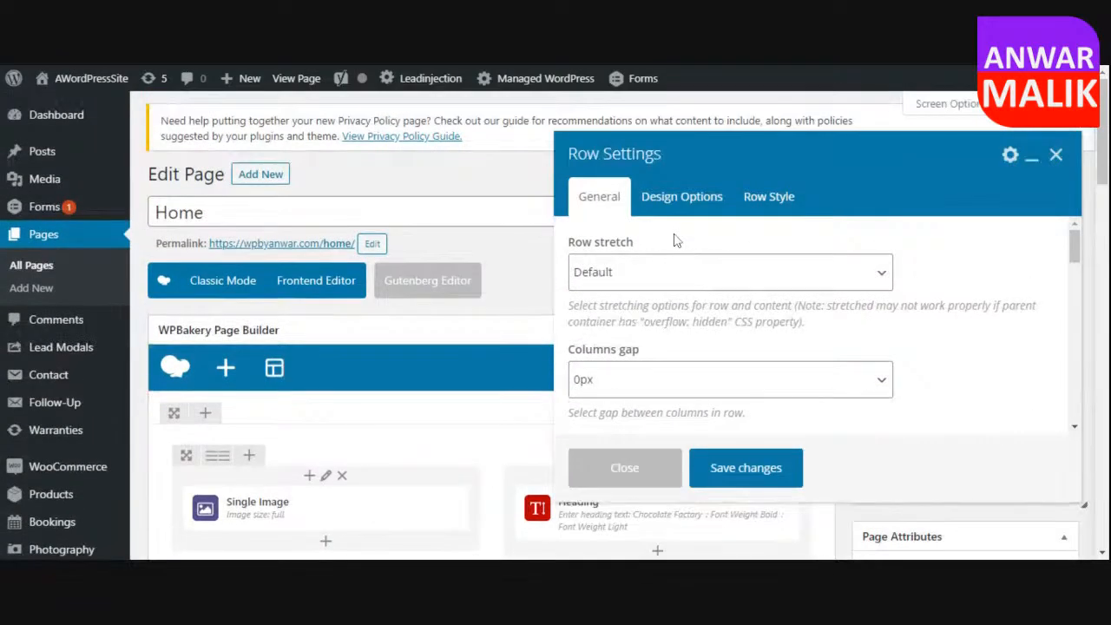
Set the row's background color to the blue preset in its design options and save the row settings.
{"action": "left_click", "coordinate": [694, 198]}
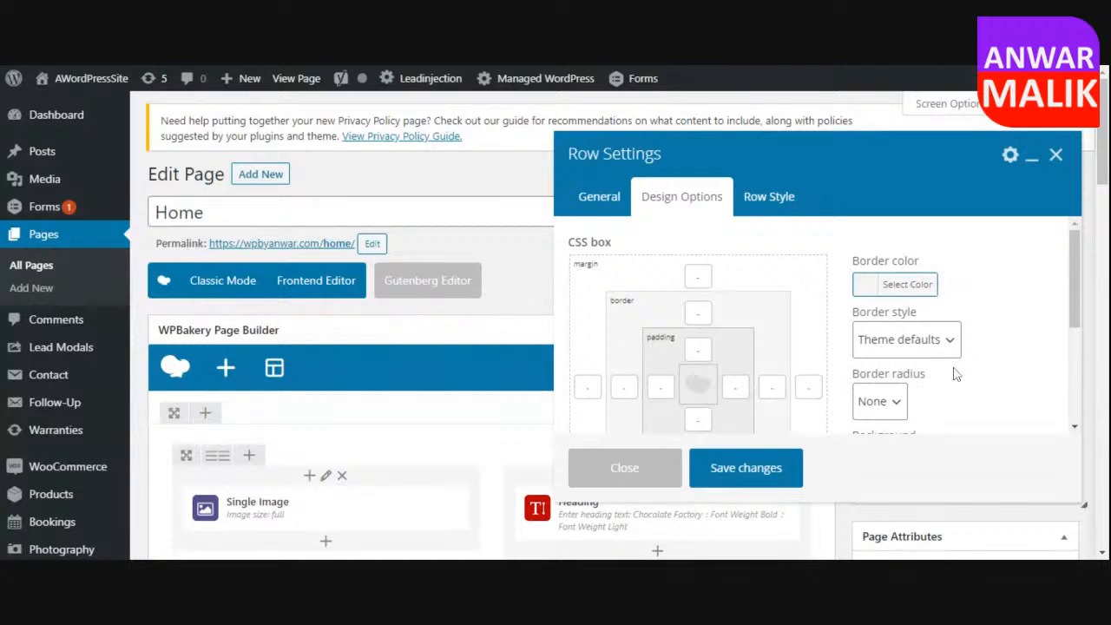
{"action": "scroll", "coordinate": [954, 374], "scroll_direction": "down", "scroll_amount": 1}
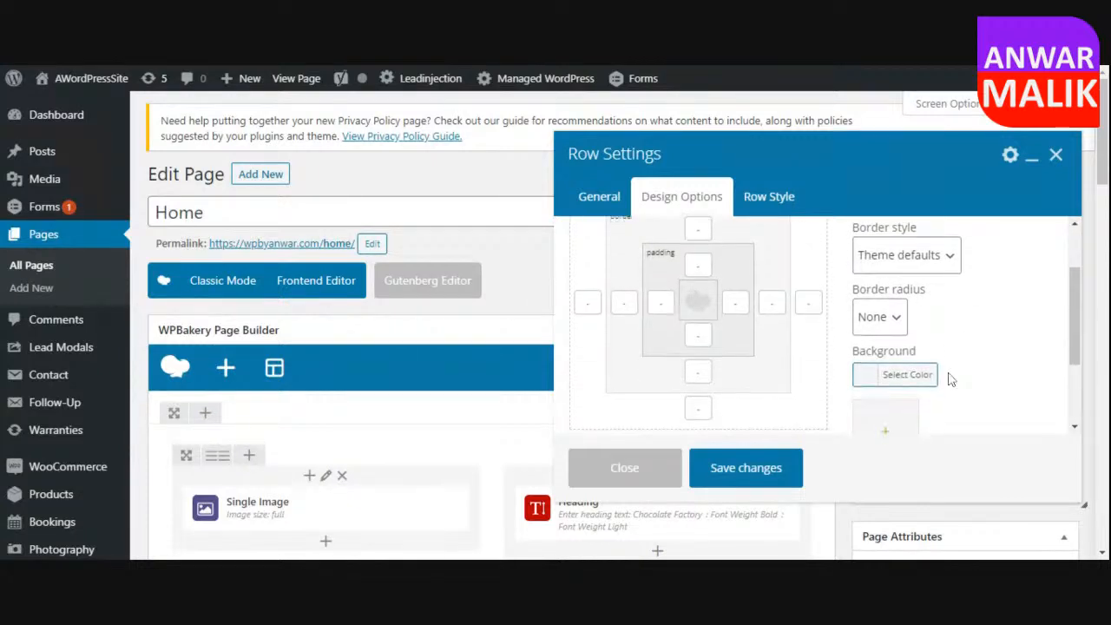
{"action": "scroll", "coordinate": [954, 374], "scroll_direction": "down", "scroll_amount": 1}
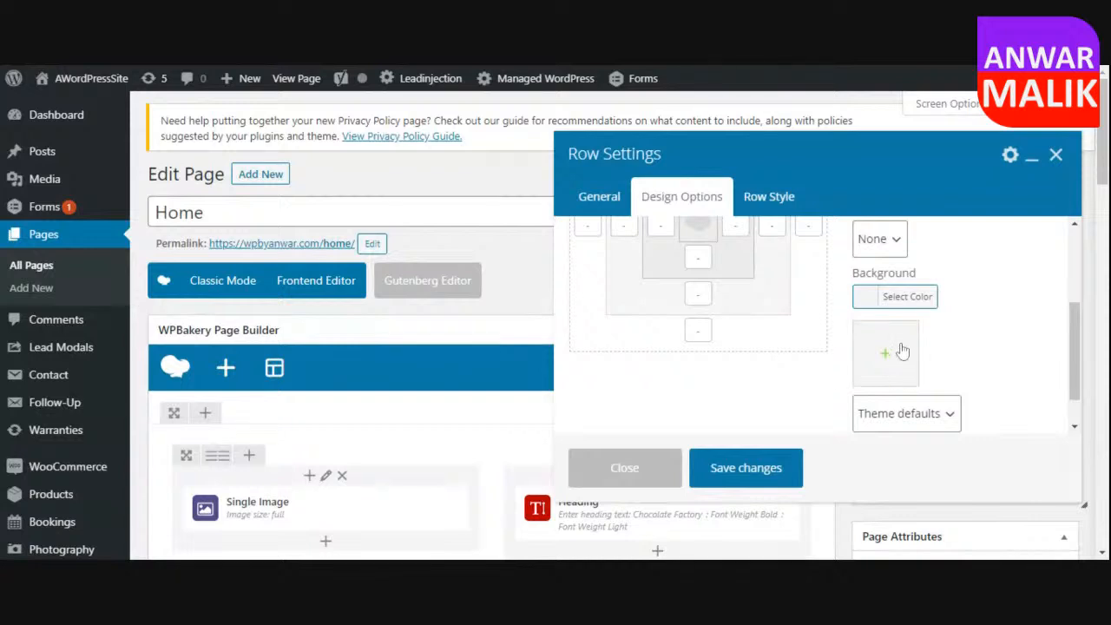
{"action": "left_click", "coordinate": [921, 297]}
{"action": "scroll", "coordinate": [1011, 329], "scroll_direction": "down", "scroll_amount": 2}
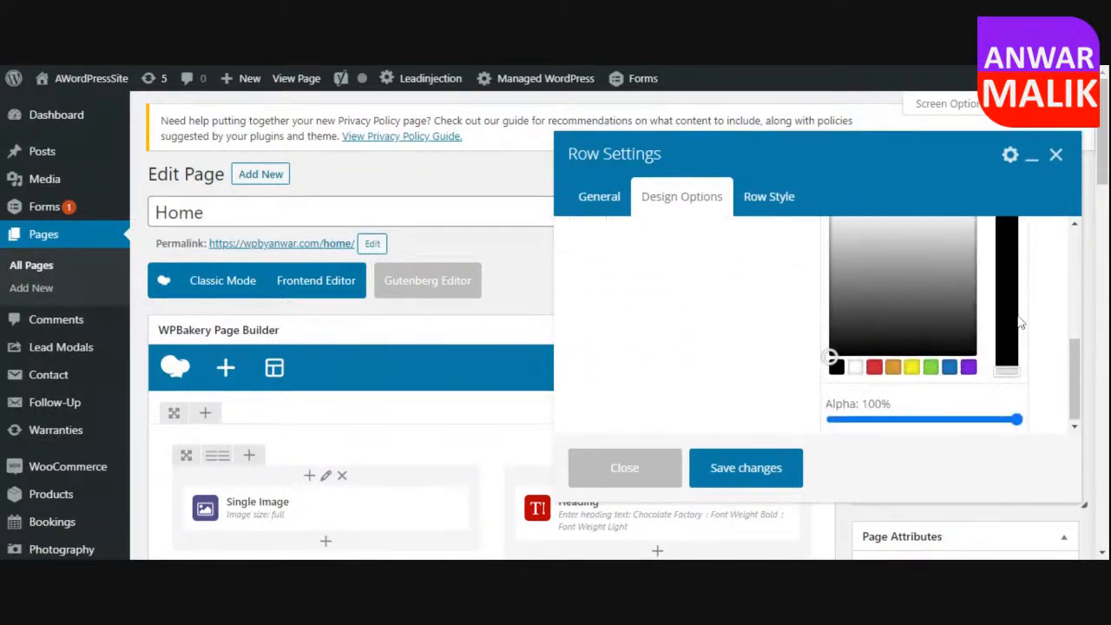
{"action": "left_click", "coordinate": [953, 372]}
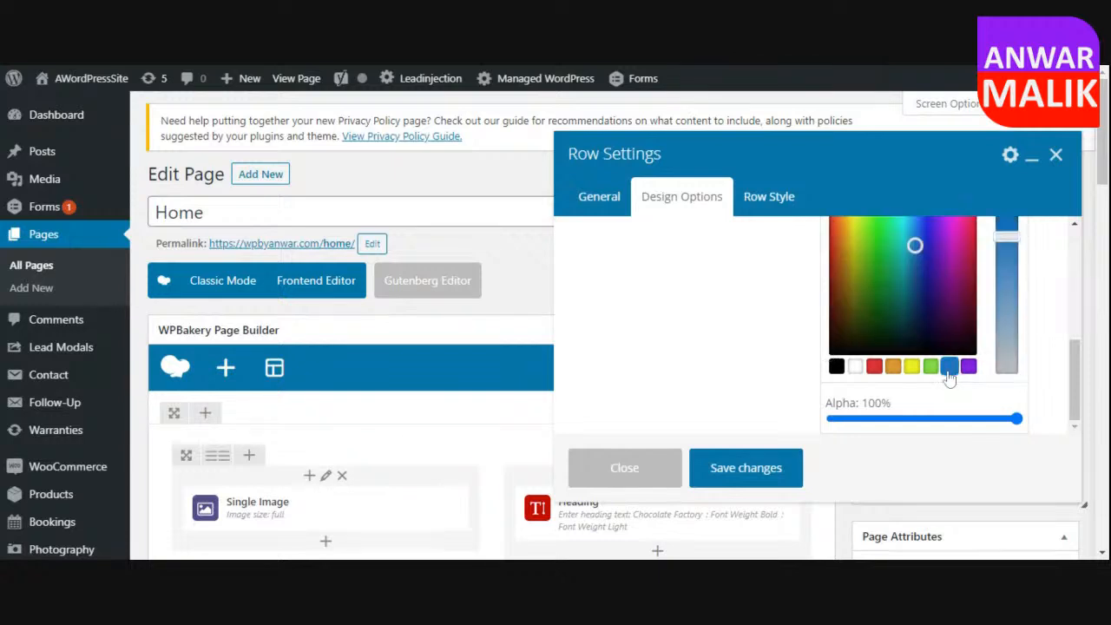
{"action": "left_click", "coordinate": [780, 468]}
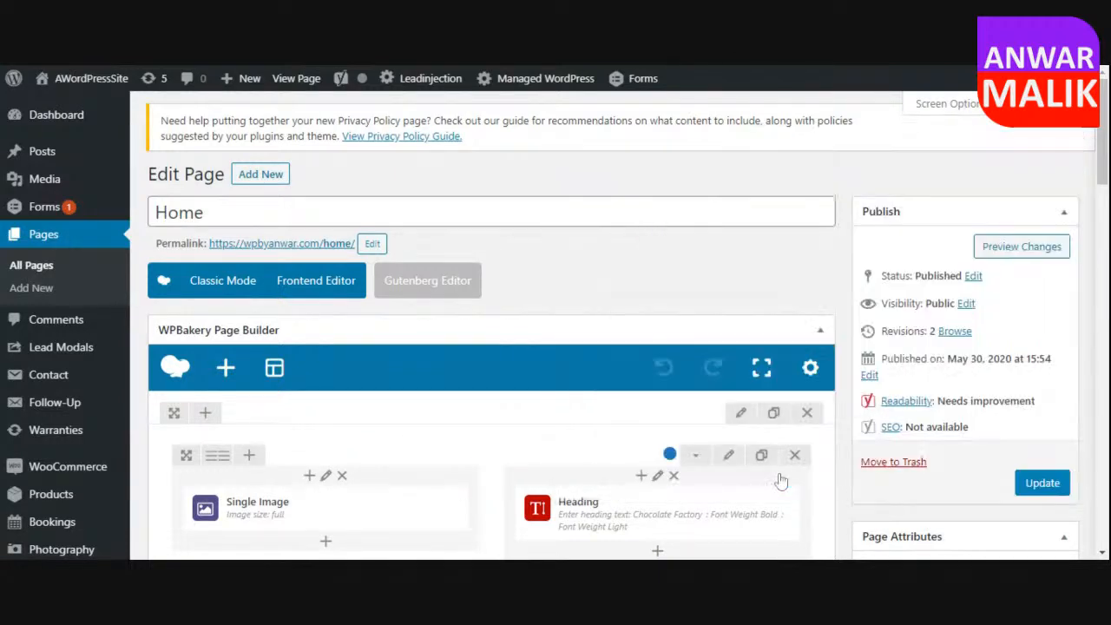
Update the Home page, view the published result with the blue row, and return to the page editor.
{"action": "scroll", "coordinate": [835, 417], "scroll_direction": "down", "scroll_amount": 2}
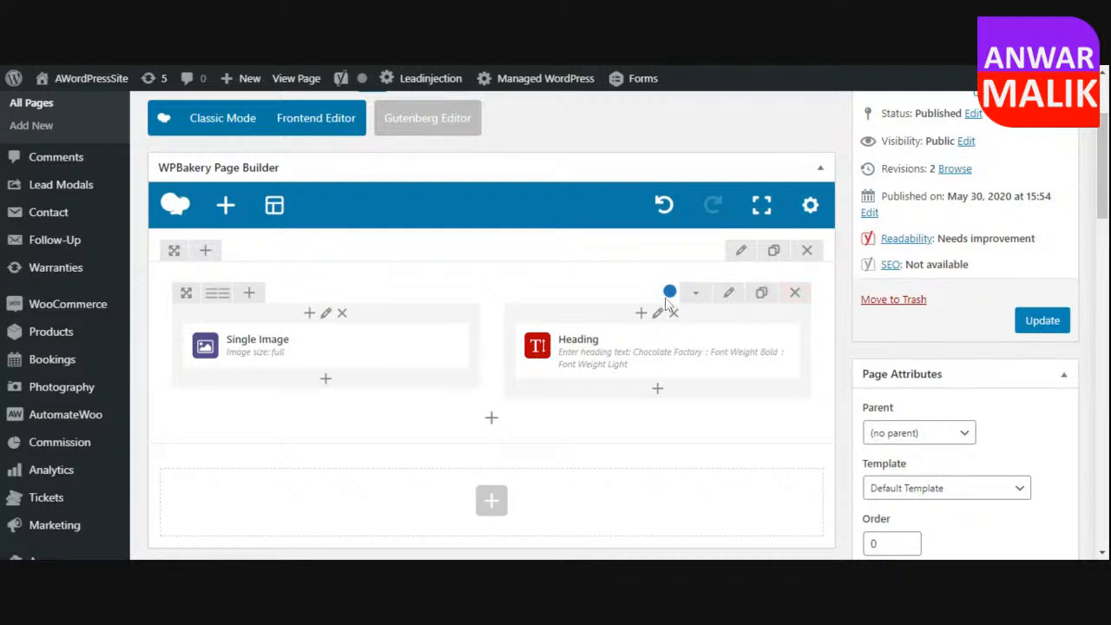
{"action": "left_click", "coordinate": [1055, 326]}
{"action": "scroll", "coordinate": [803, 312], "scroll_direction": "up", "scroll_amount": 2}
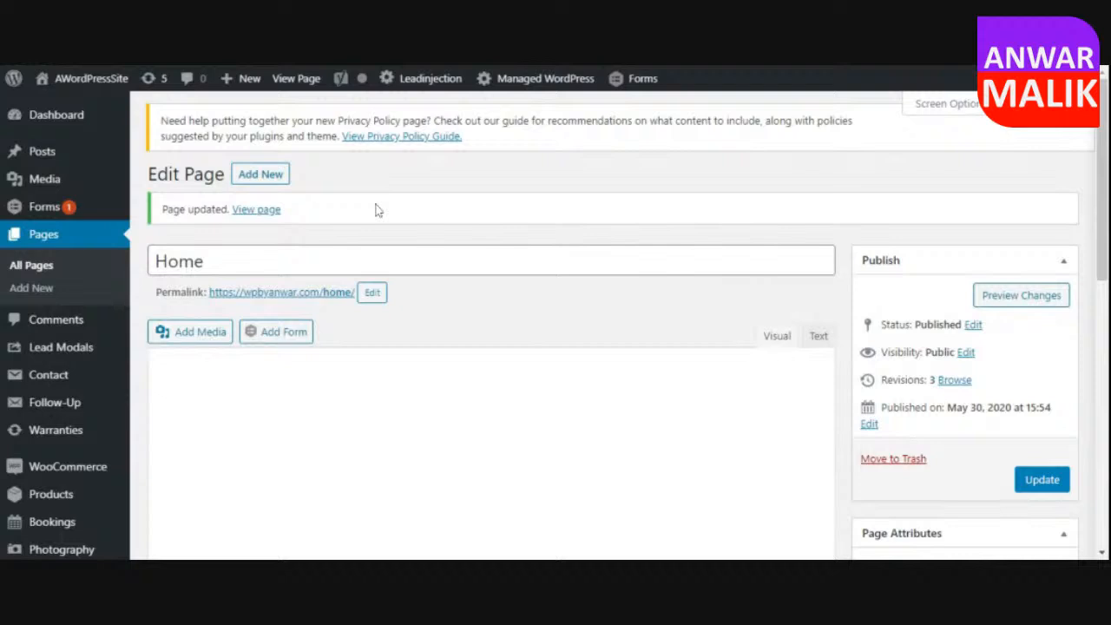
{"action": "left_click", "coordinate": [260, 214]}
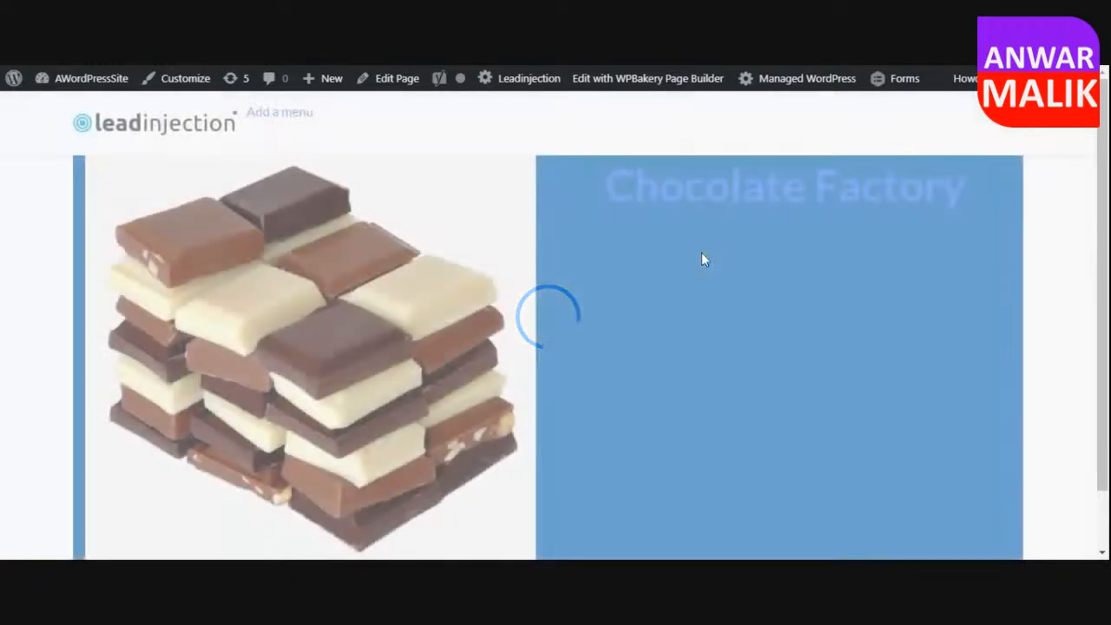
{"action": "scroll", "coordinate": [703, 259], "scroll_direction": "down", "scroll_amount": 1}
{"action": "scroll", "coordinate": [704, 259], "scroll_direction": "up", "scroll_amount": 1}
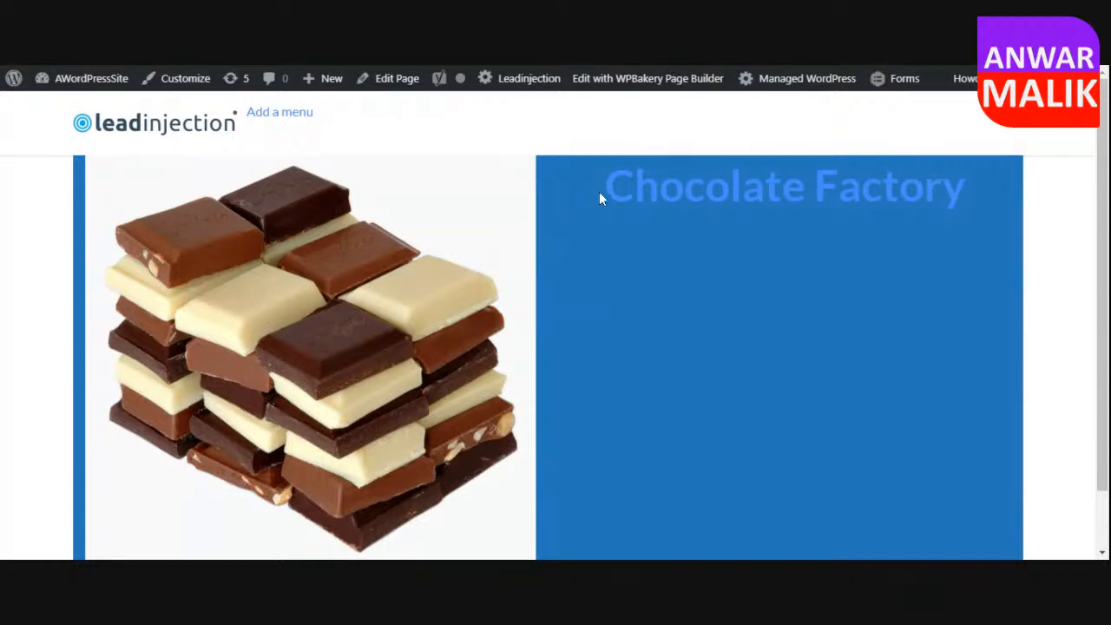
{"action": "left_click", "coordinate": [399, 80]}
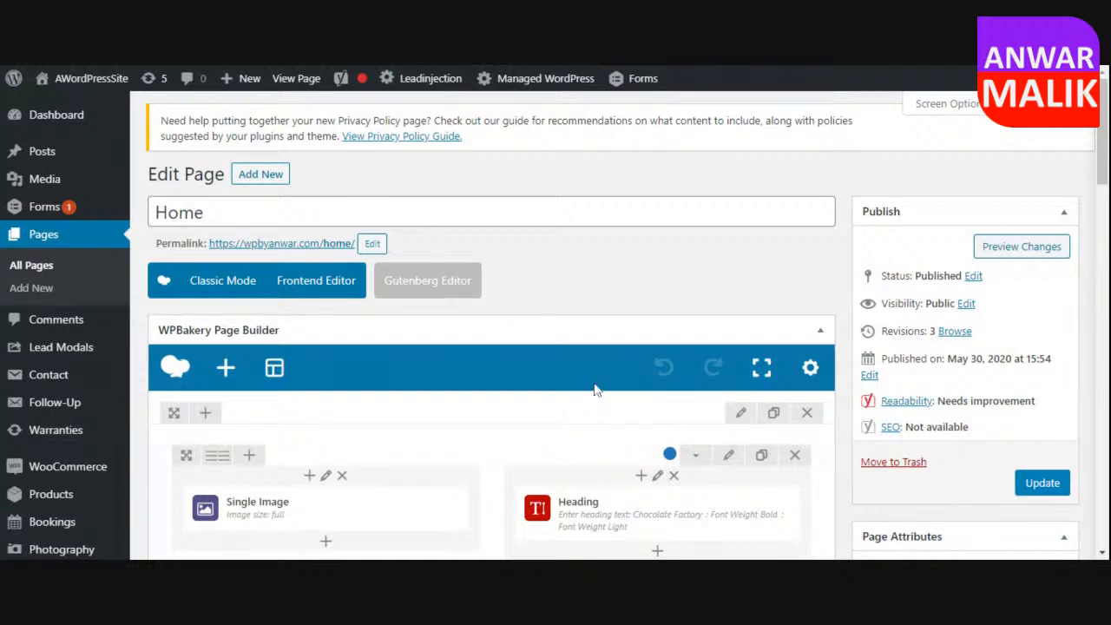
Open the Single Image element's settings and set its image size to medium.
{"action": "scroll", "coordinate": [818, 351], "scroll_direction": "down", "scroll_amount": 2}
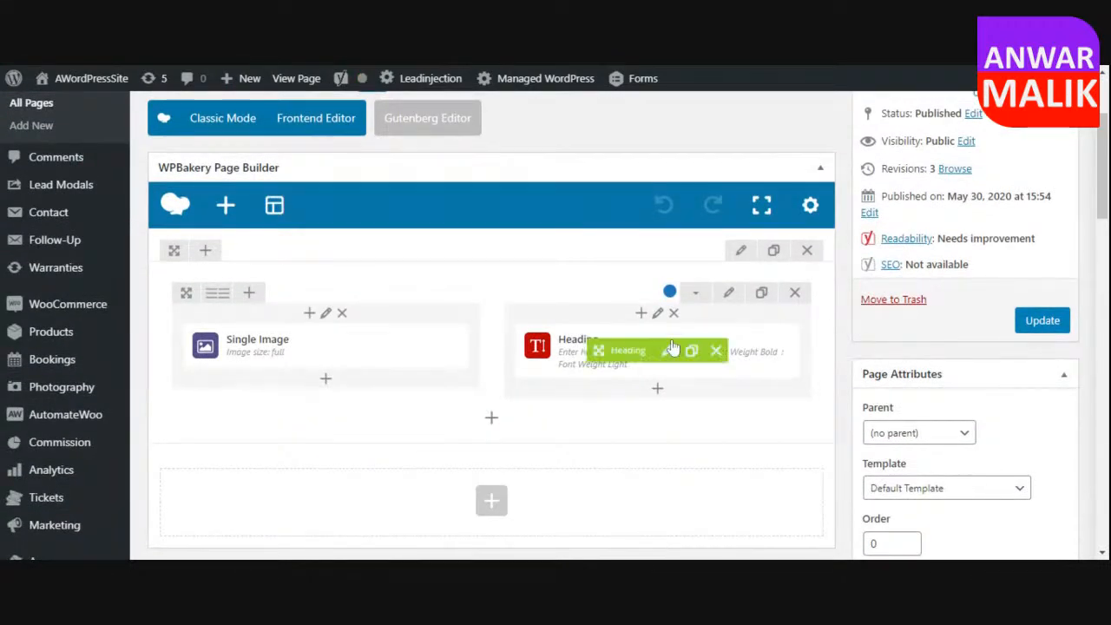
{"action": "mouse_move", "coordinate": [408, 343]}
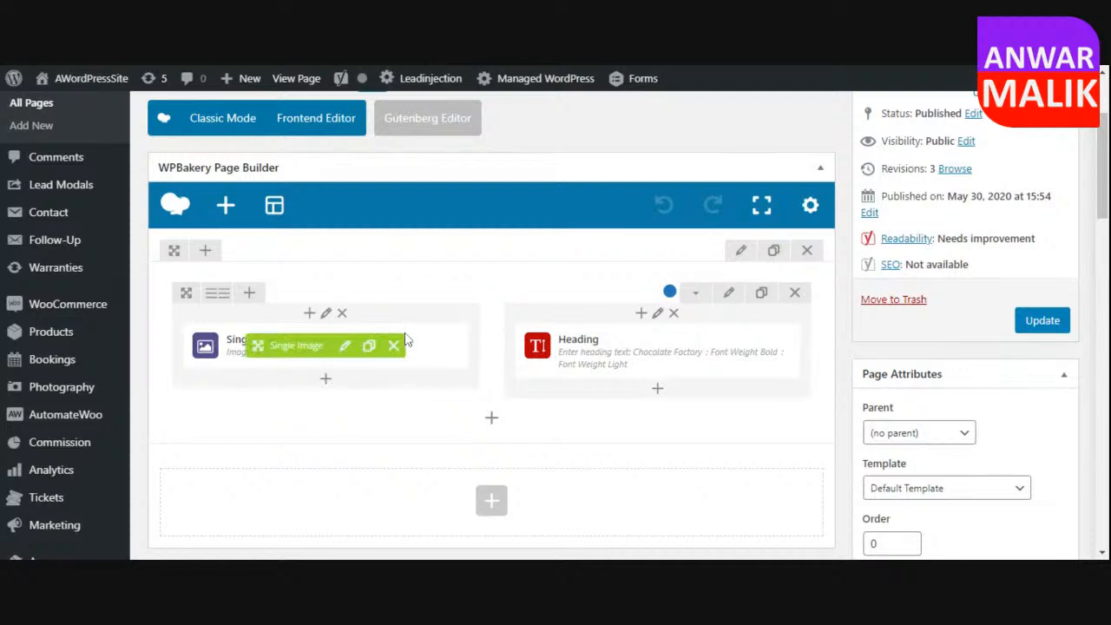
{"action": "left_click", "coordinate": [346, 347]}
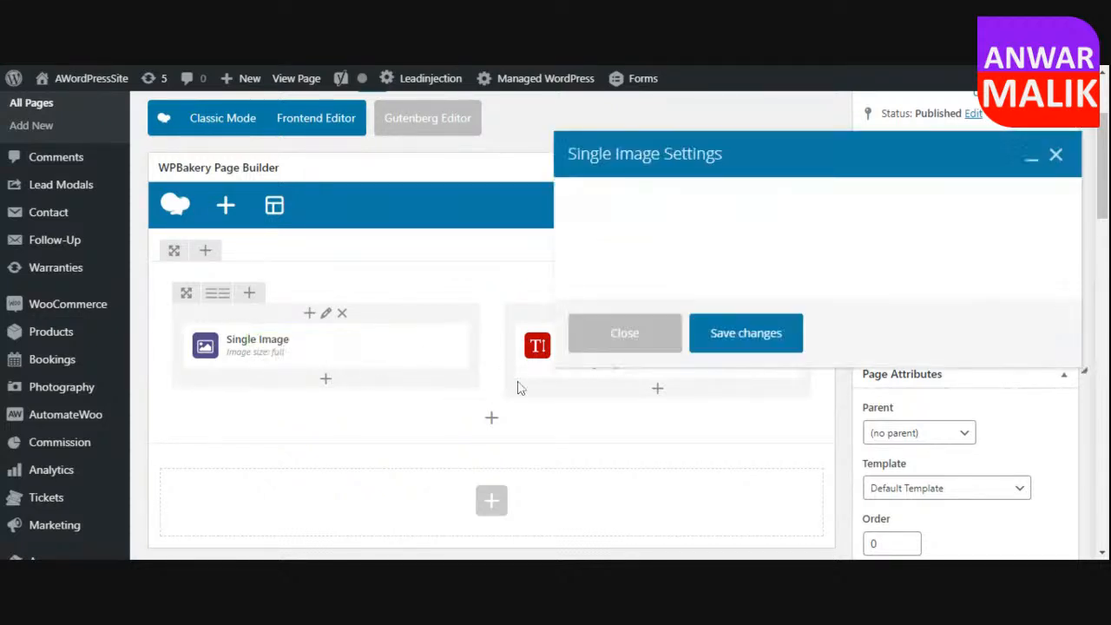
{"action": "left_click", "coordinate": [821, 376]}
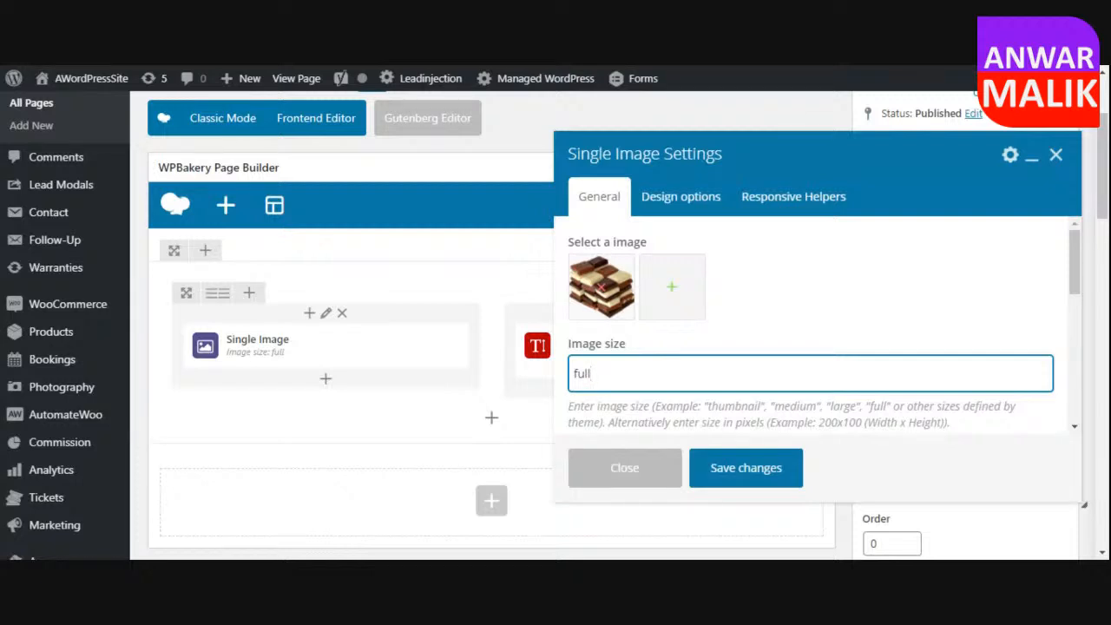
{"action": "key", "text": "BackSpace"}
{"action": "key", "text": "BackSpace"}
{"action": "key", "text": "BackSpace"}
{"action": "left_click_drag", "start_coordinate": [570, 404], "coordinate": [948, 318]}
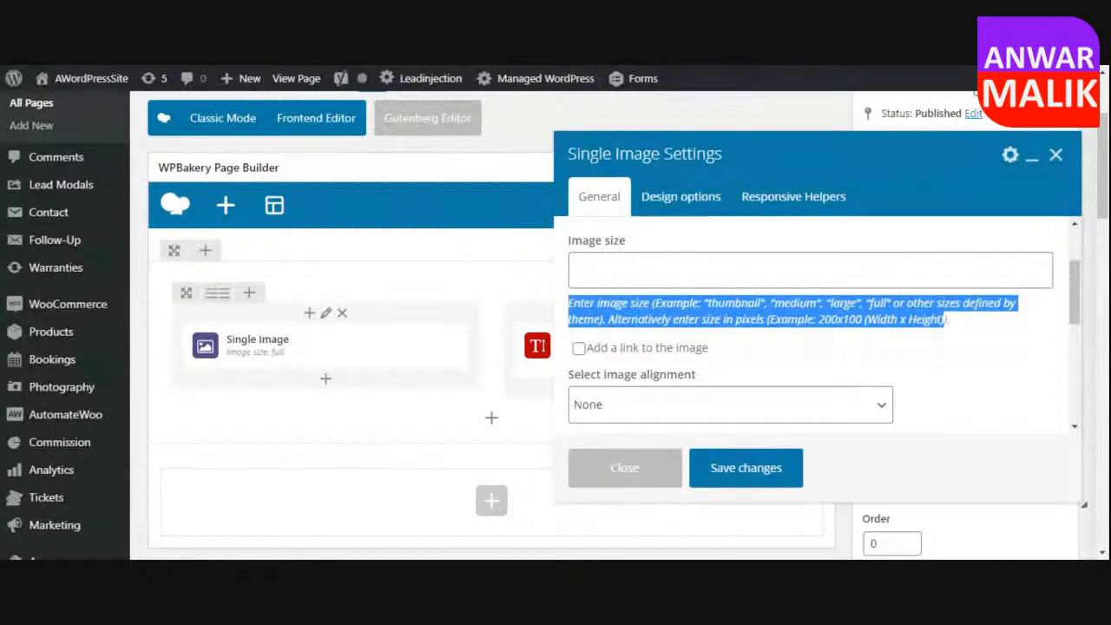
{"action": "left_click", "coordinate": [575, 271]}
{"action": "type", "text": "m"}
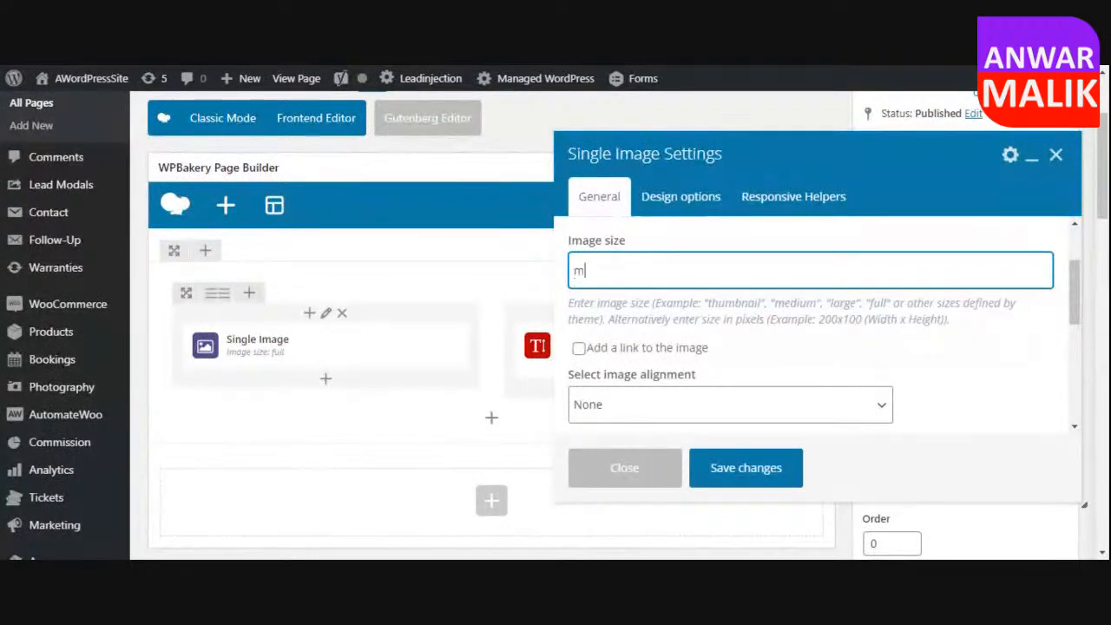
{"action": "type", "text": "edium"}
Set the image alignment to Center and save the Single Image settings.
{"action": "scroll", "coordinate": [785, 339], "scroll_direction": "down", "scroll_amount": 2}
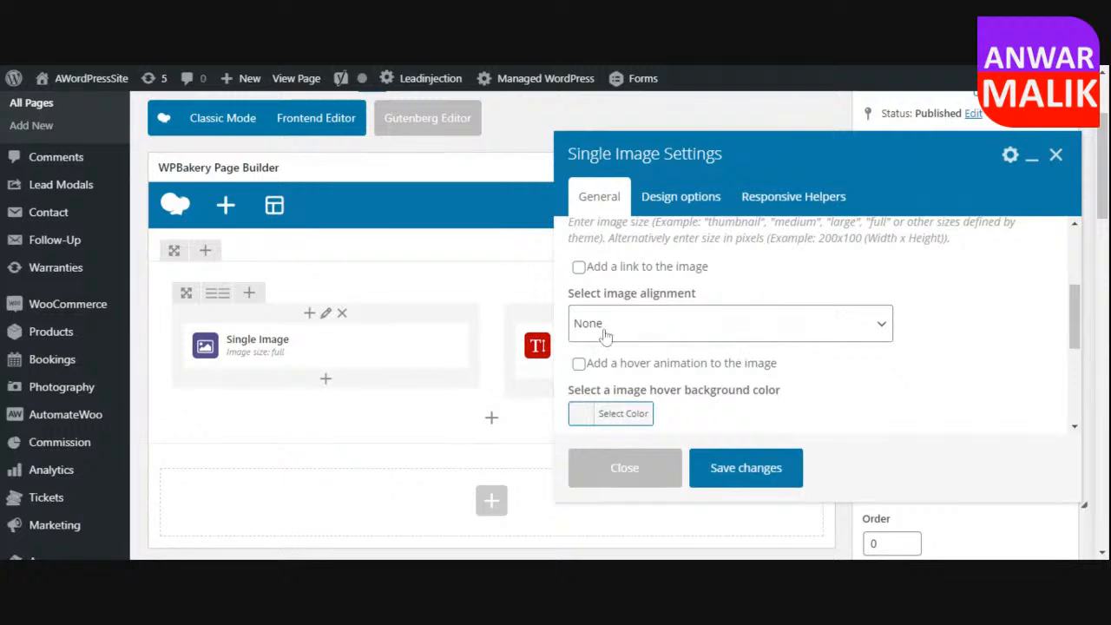
{"action": "left_click", "coordinate": [657, 323]}
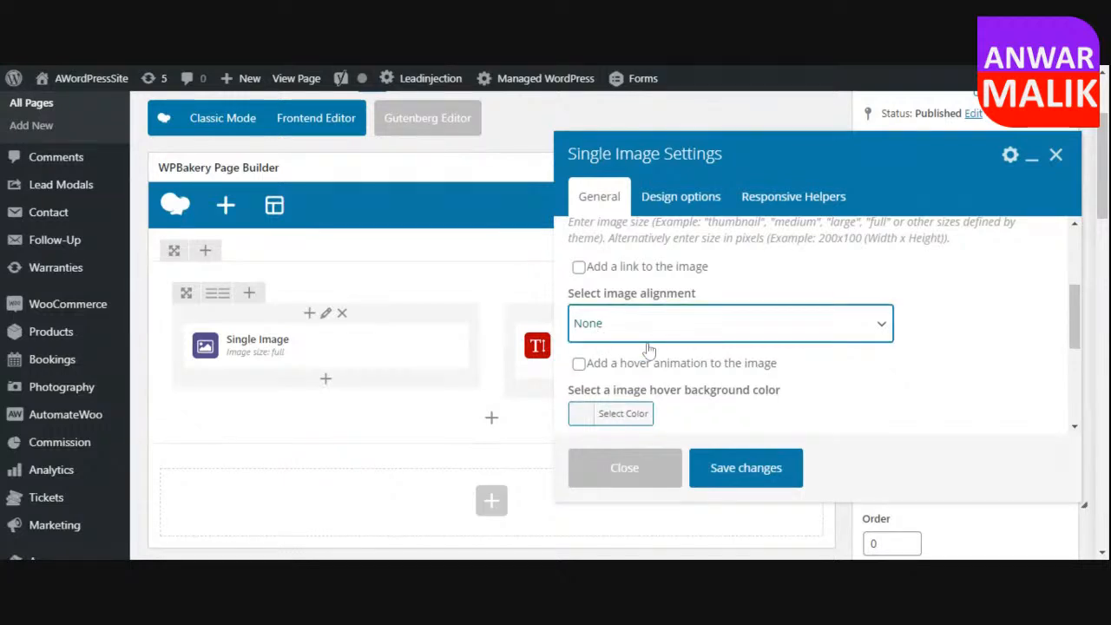
{"action": "left_click", "coordinate": [648, 349]}
{"action": "scroll", "coordinate": [915, 350], "scroll_direction": "down", "scroll_amount": 2}
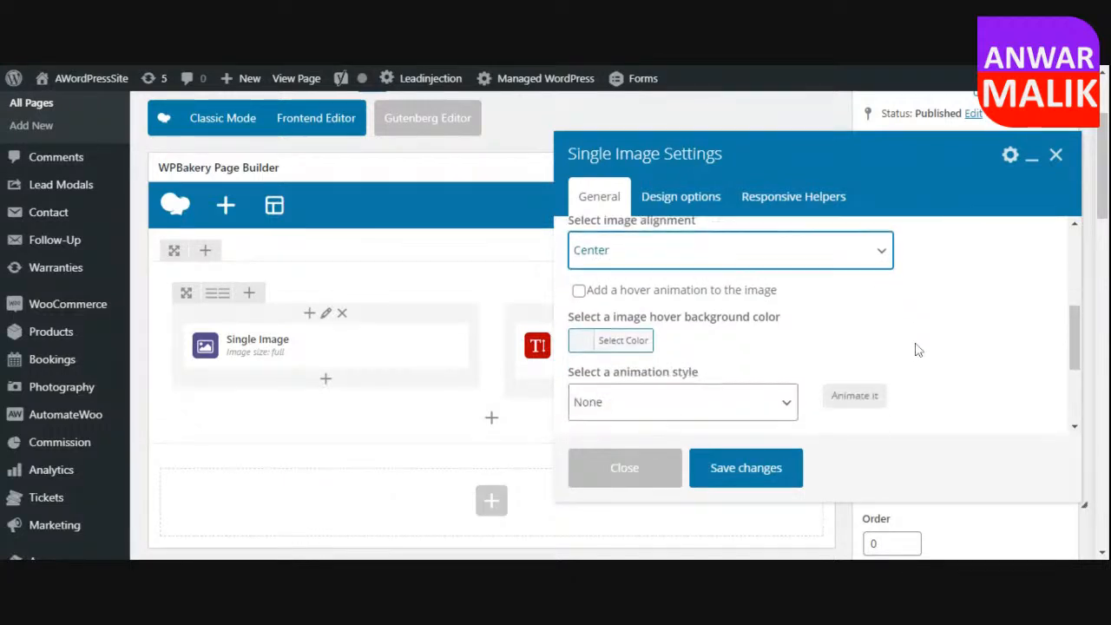
{"action": "scroll", "coordinate": [868, 352], "scroll_direction": "down", "scroll_amount": 5}
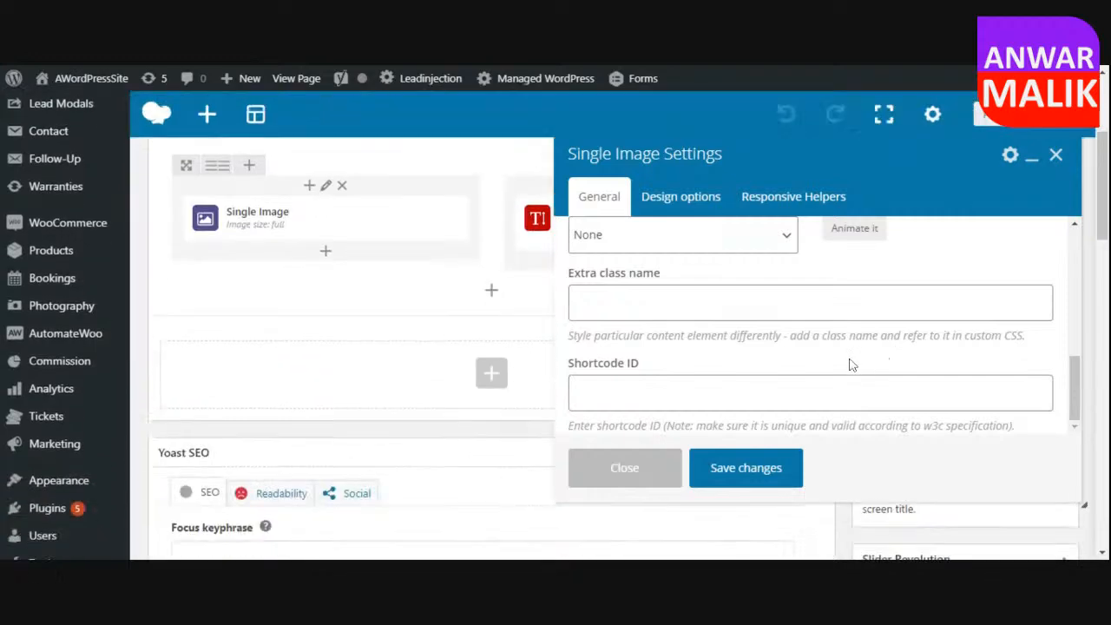
{"action": "left_click", "coordinate": [742, 468]}
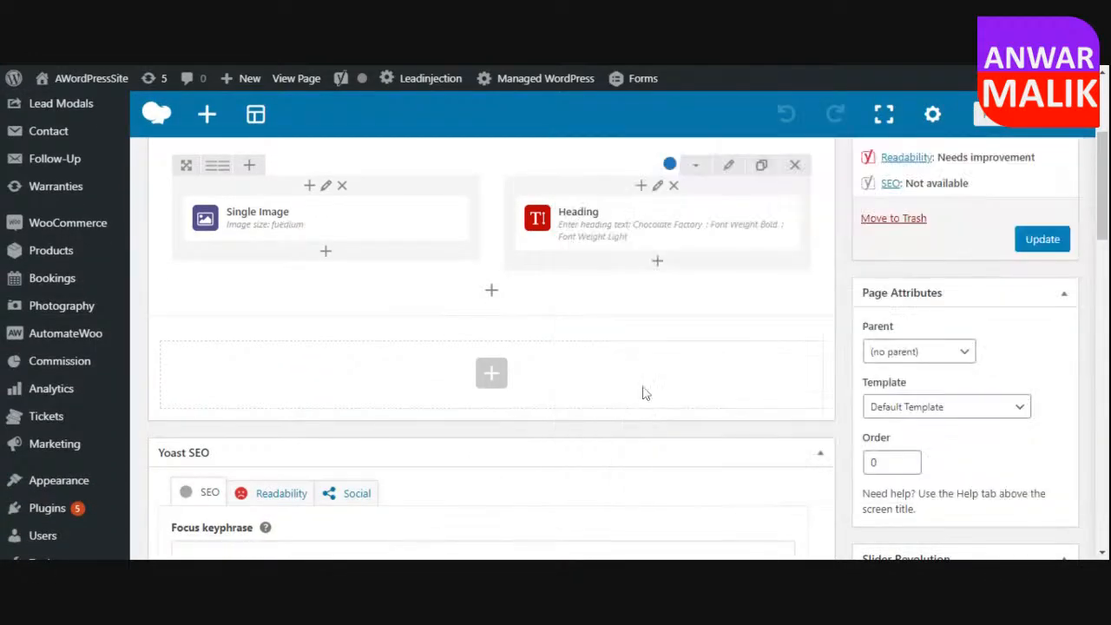
Update the Home page, check the resized and centered image live, and reopen the page for editing.
{"action": "scroll", "coordinate": [642, 399], "scroll_direction": "up", "scroll_amount": 2}
{"action": "scroll", "coordinate": [642, 392], "scroll_direction": "up", "scroll_amount": 3}
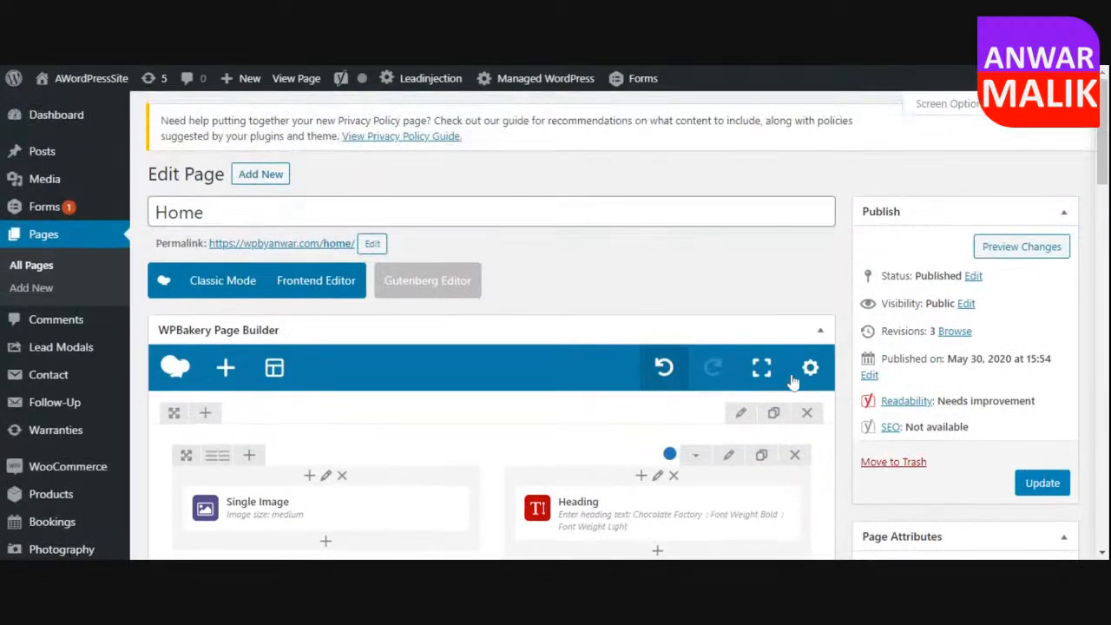
{"action": "left_click", "coordinate": [1042, 485]}
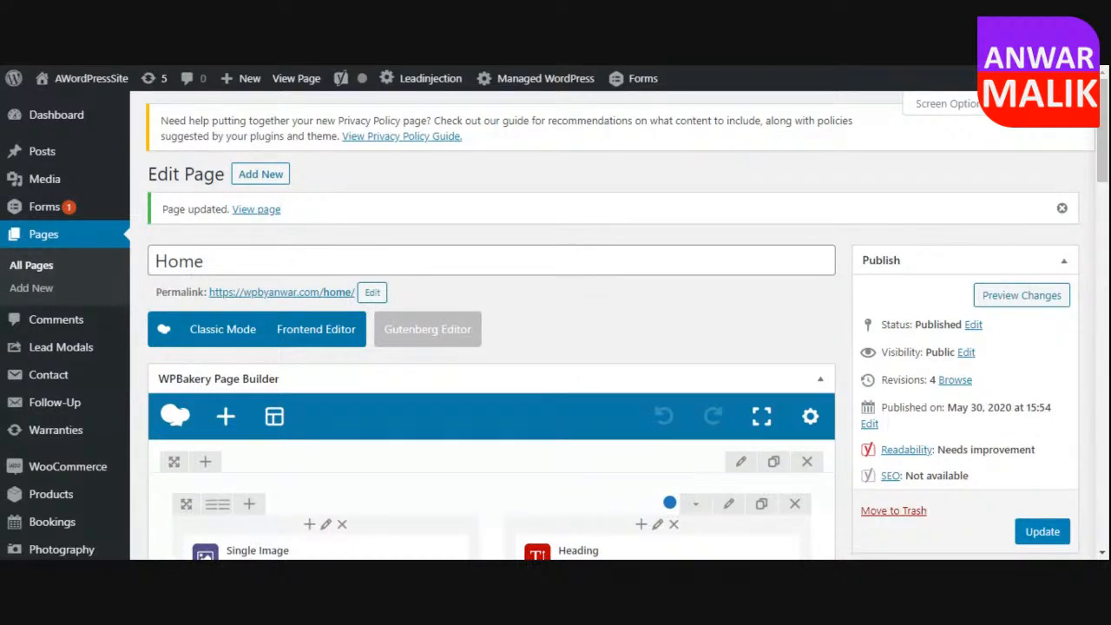
{"action": "left_click", "coordinate": [256, 214]}
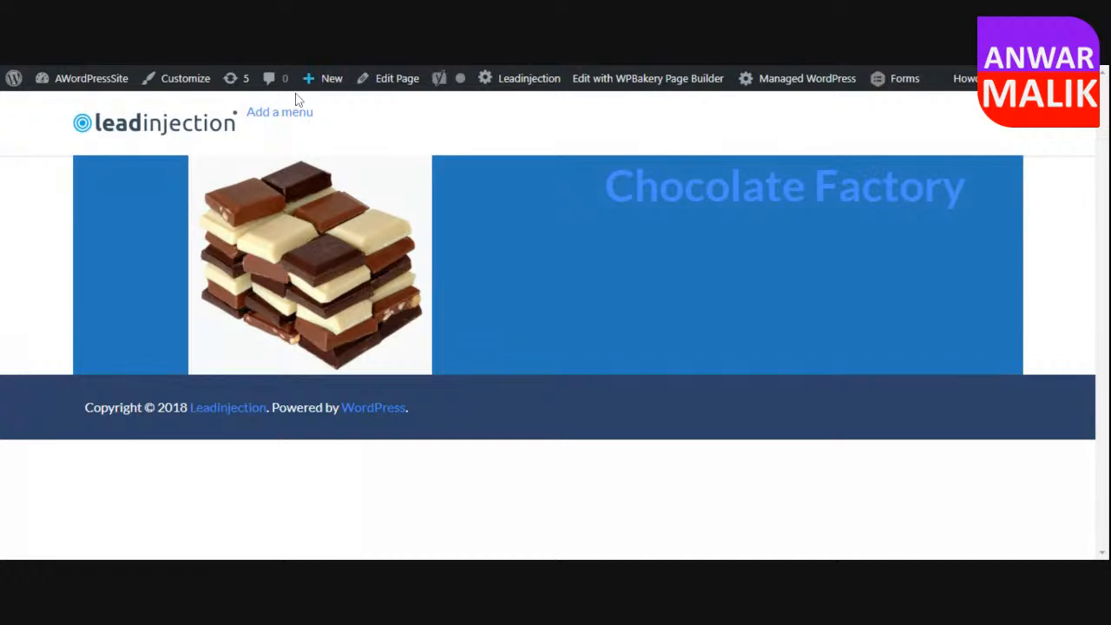
{"action": "left_click", "coordinate": [384, 86]}
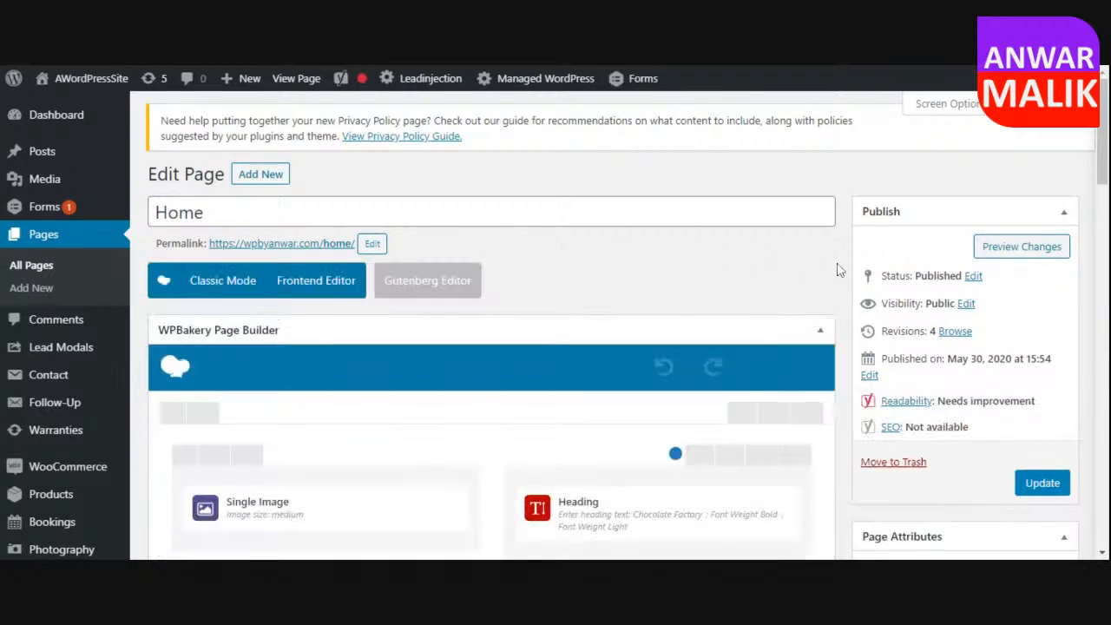
Open the settings of the section around the row and set its stretch to "Stretch section and content".
{"action": "scroll", "coordinate": [850, 286], "scroll_direction": "down", "scroll_amount": 3}
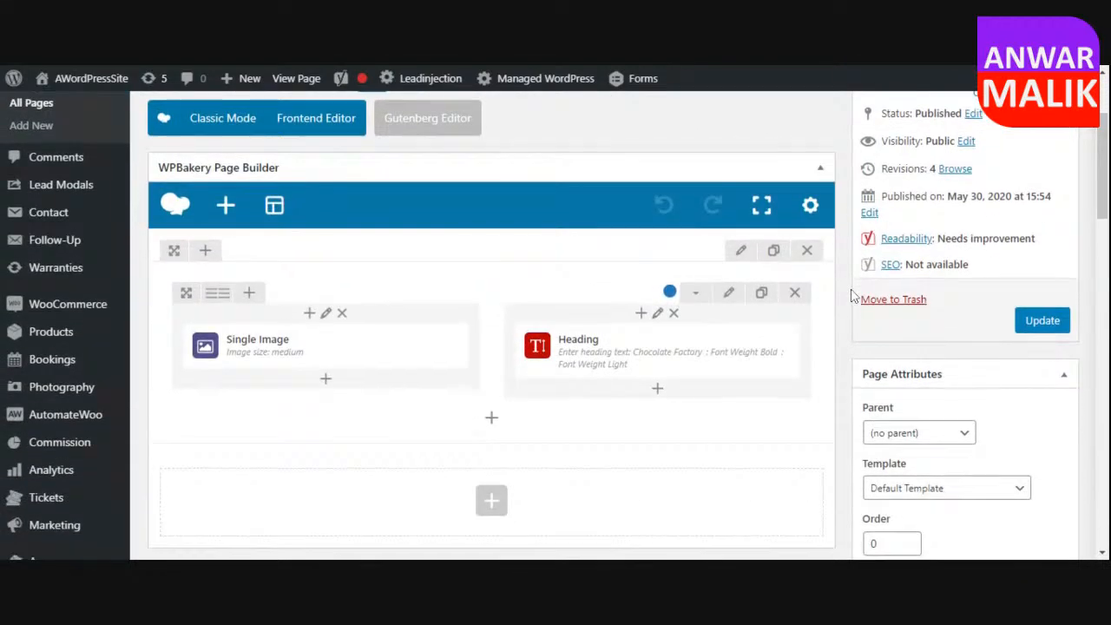
{"action": "scroll", "coordinate": [850, 295], "scroll_direction": "down", "scroll_amount": 3}
{"action": "scroll", "coordinate": [843, 303], "scroll_direction": "up", "scroll_amount": 3}
{"action": "left_click", "coordinate": [741, 252]}
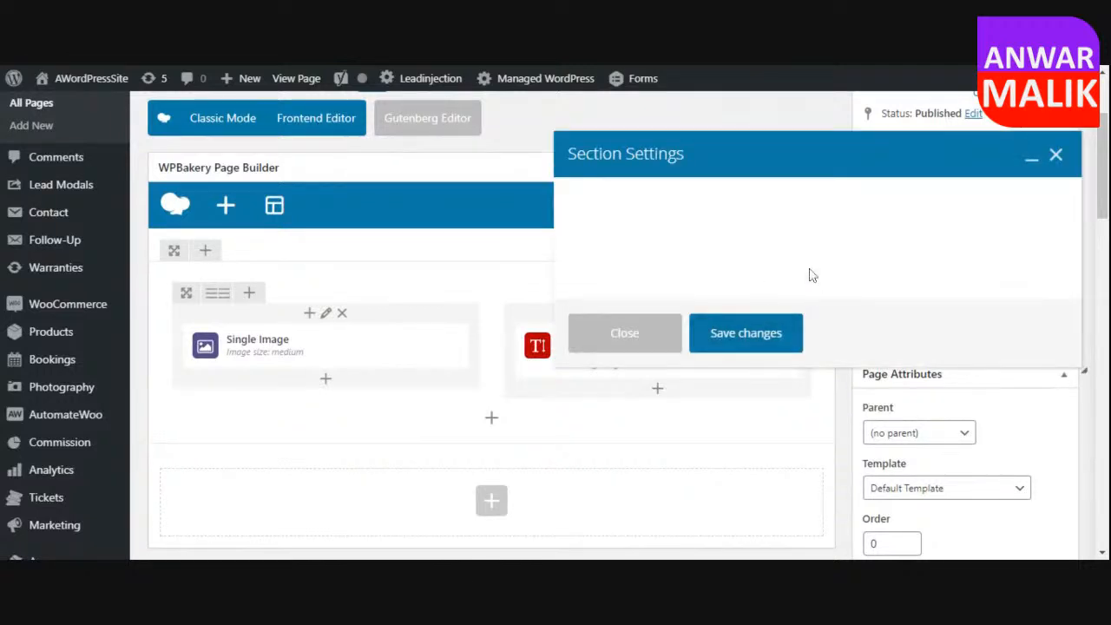
{"action": "left_click", "coordinate": [665, 276]}
{"action": "left_click", "coordinate": [631, 339]}
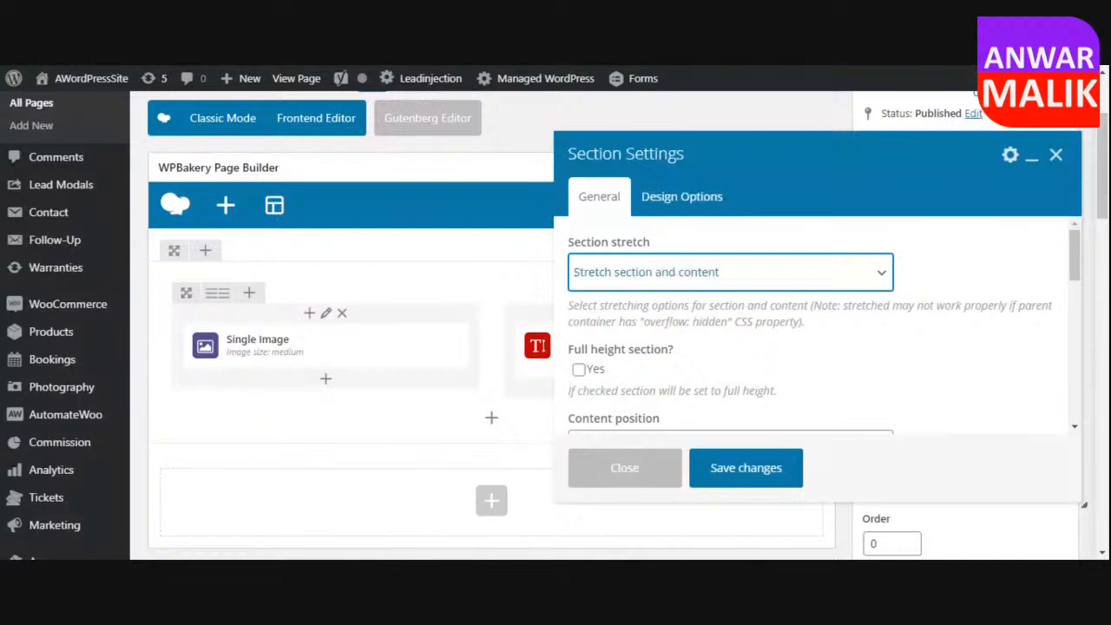
Set the section's background color to the blue preset #1e73be in its design options and save the section settings.
{"action": "left_click", "coordinate": [694, 199]}
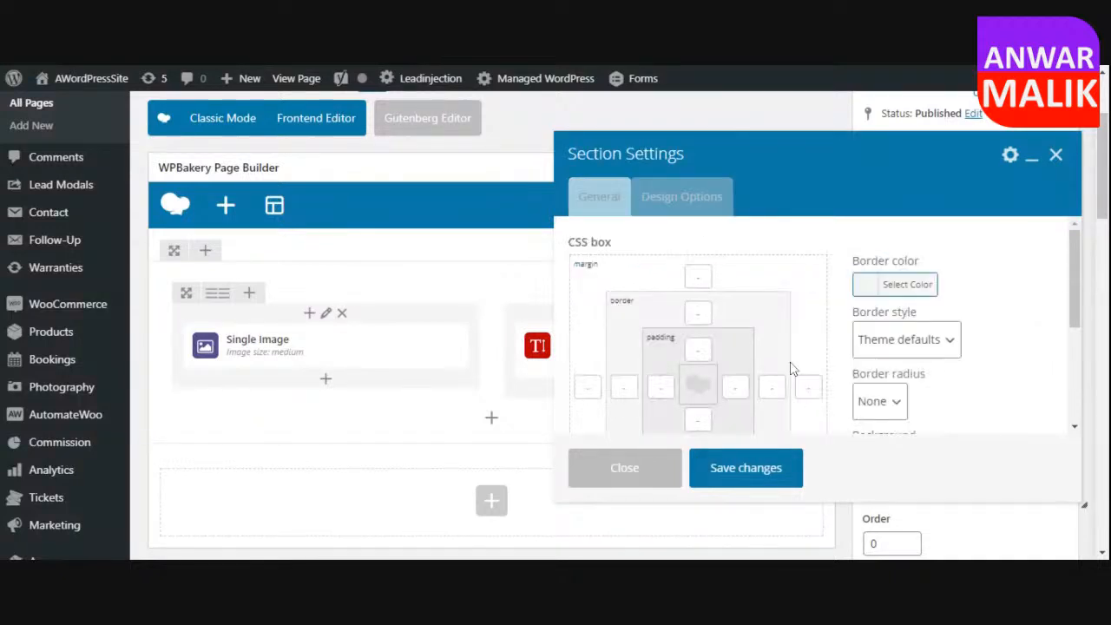
{"action": "scroll", "coordinate": [874, 413], "scroll_direction": "down", "scroll_amount": 5}
{"action": "left_click", "coordinate": [894, 252]}
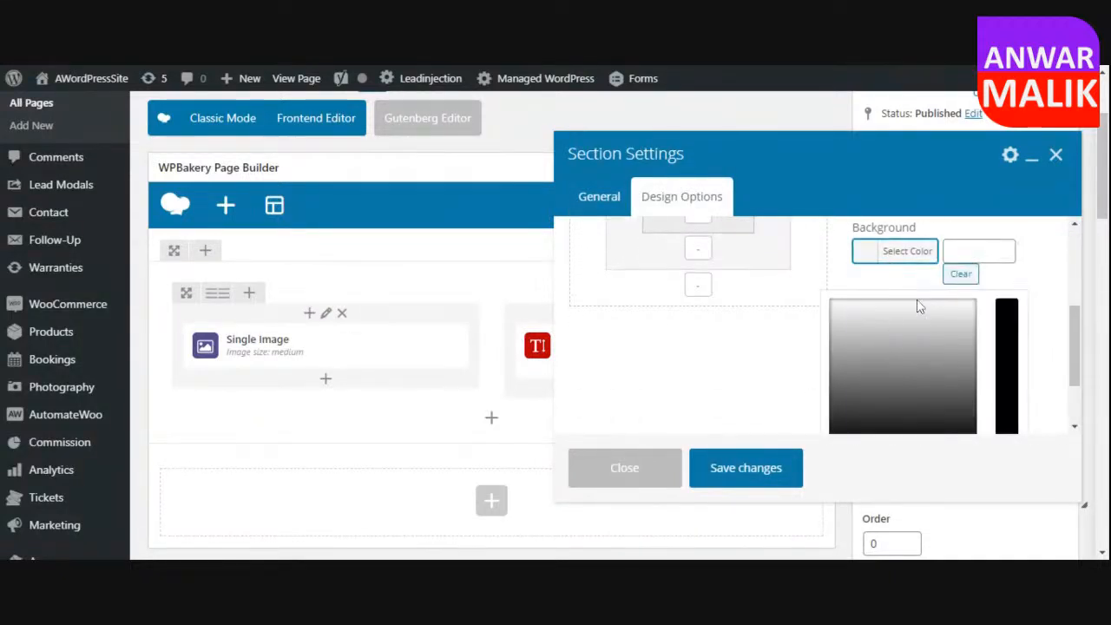
{"action": "scroll", "coordinate": [935, 351], "scroll_direction": "down", "scroll_amount": 4}
{"action": "left_click", "coordinate": [947, 366]}
{"action": "scroll", "coordinate": [917, 386], "scroll_direction": "up", "scroll_amount": 4}
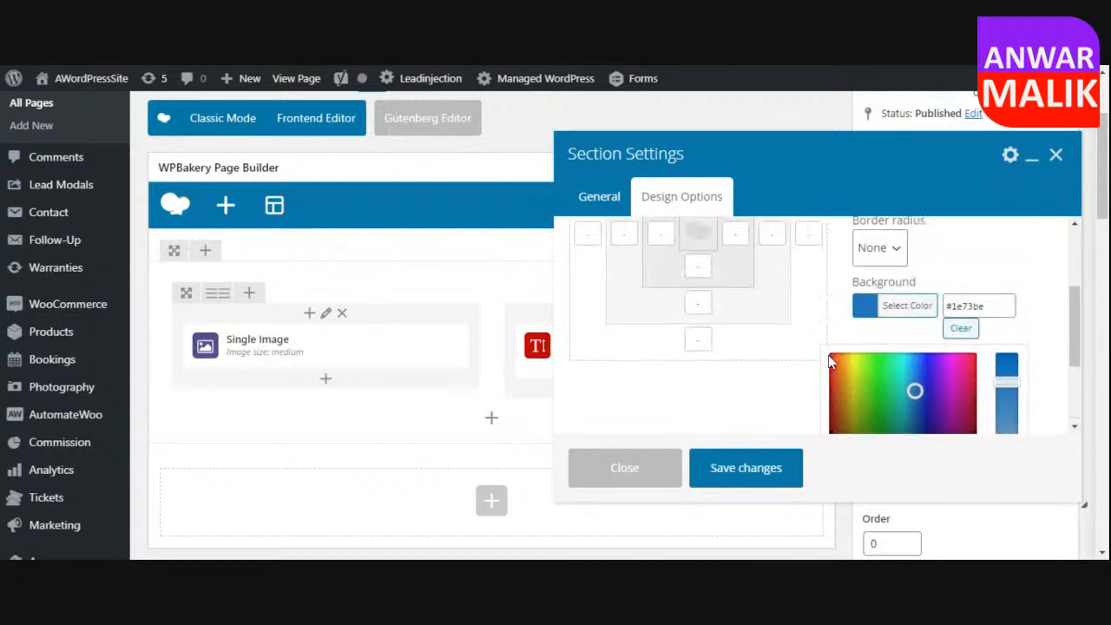
{"action": "left_click", "coordinate": [781, 473]}
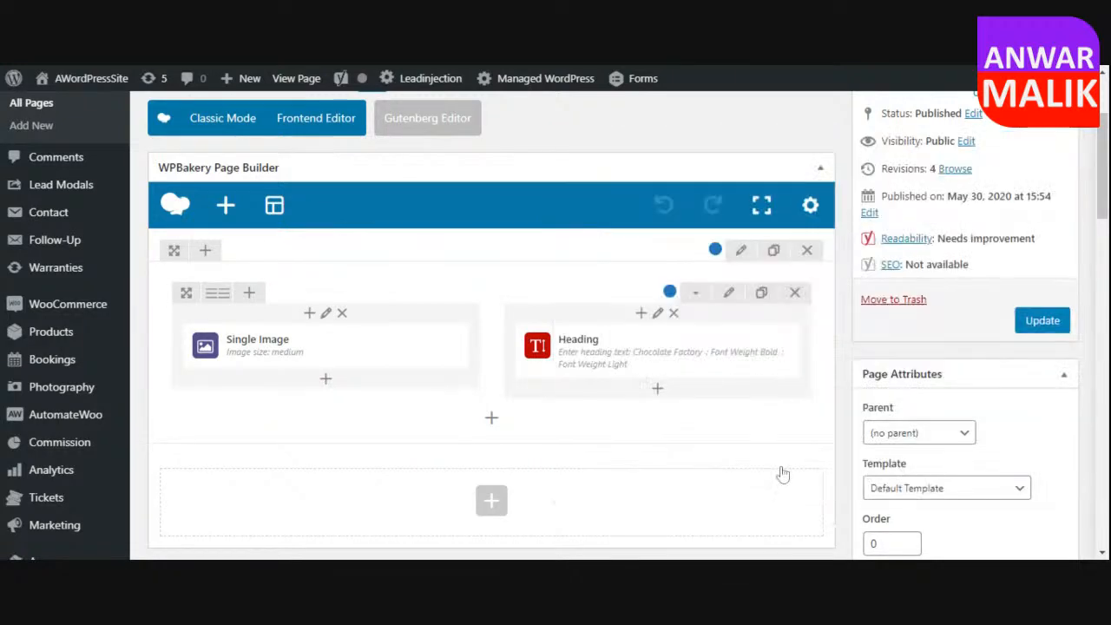
Clear the background color of the two-column row in its design options and save the row settings.
{"action": "left_click", "coordinate": [729, 293]}
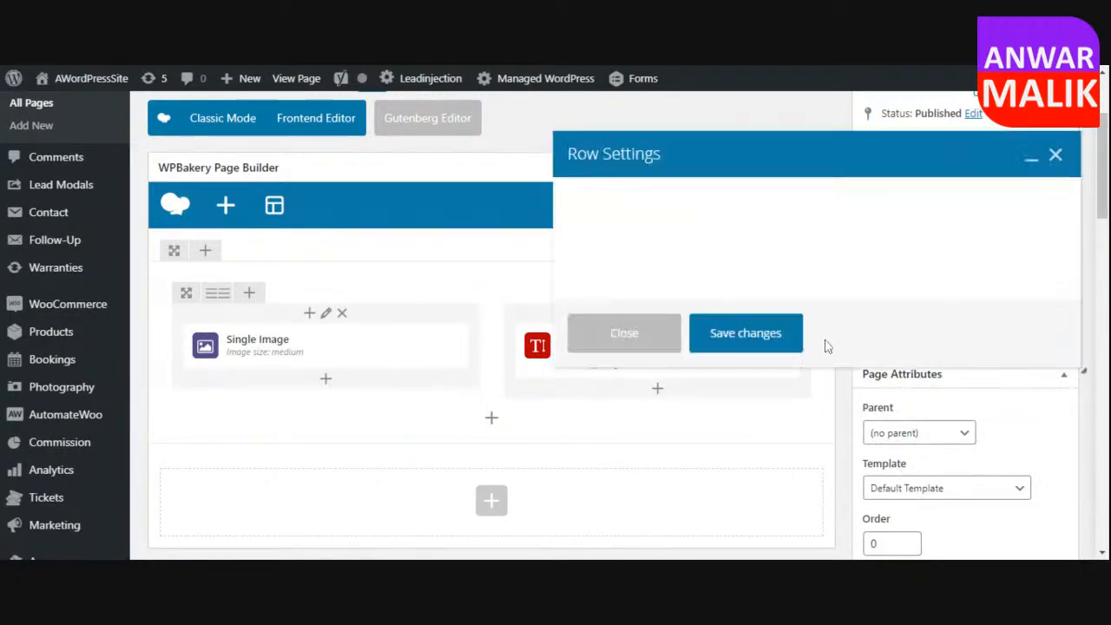
{"action": "left_click", "coordinate": [694, 198]}
{"action": "scroll", "coordinate": [925, 377], "scroll_direction": "down", "scroll_amount": 2}
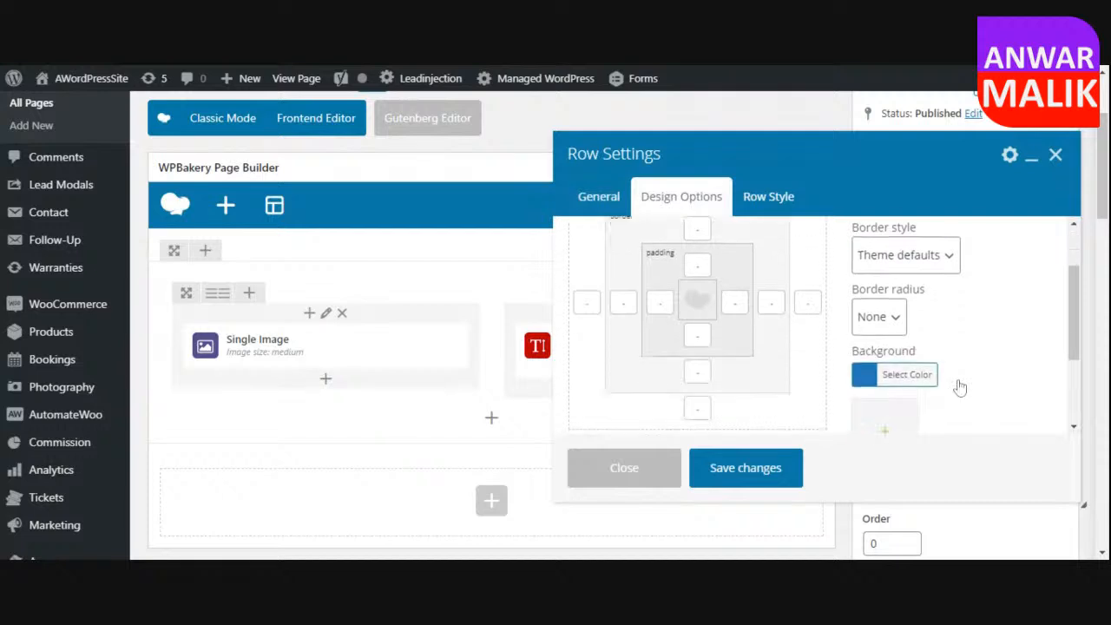
{"action": "left_click", "coordinate": [904, 306]}
{"action": "left_click", "coordinate": [958, 319]}
{"action": "left_click", "coordinate": [751, 464]}
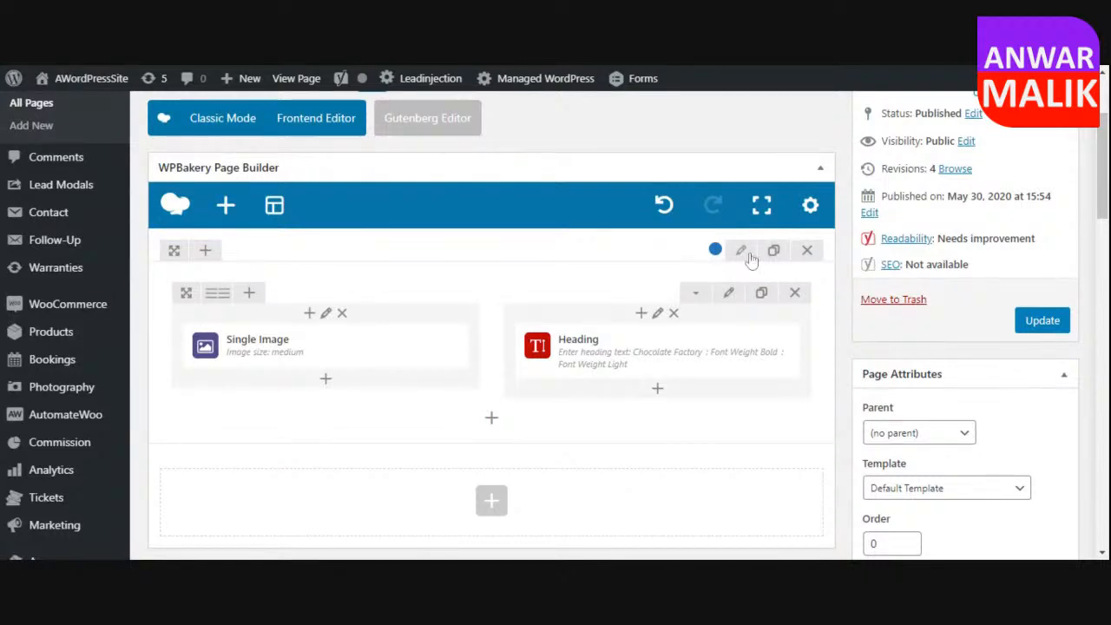
Set the "Chocolate Factory" heading's color to white (#ffffff) and save the Heading settings.
{"action": "mouse_move", "coordinate": [716, 374]}
{"action": "left_click", "coordinate": [674, 360]}
{"action": "scroll", "coordinate": [863, 312], "scroll_direction": "down", "scroll_amount": 1}
{"action": "scroll", "coordinate": [866, 316], "scroll_direction": "down", "scroll_amount": 2}
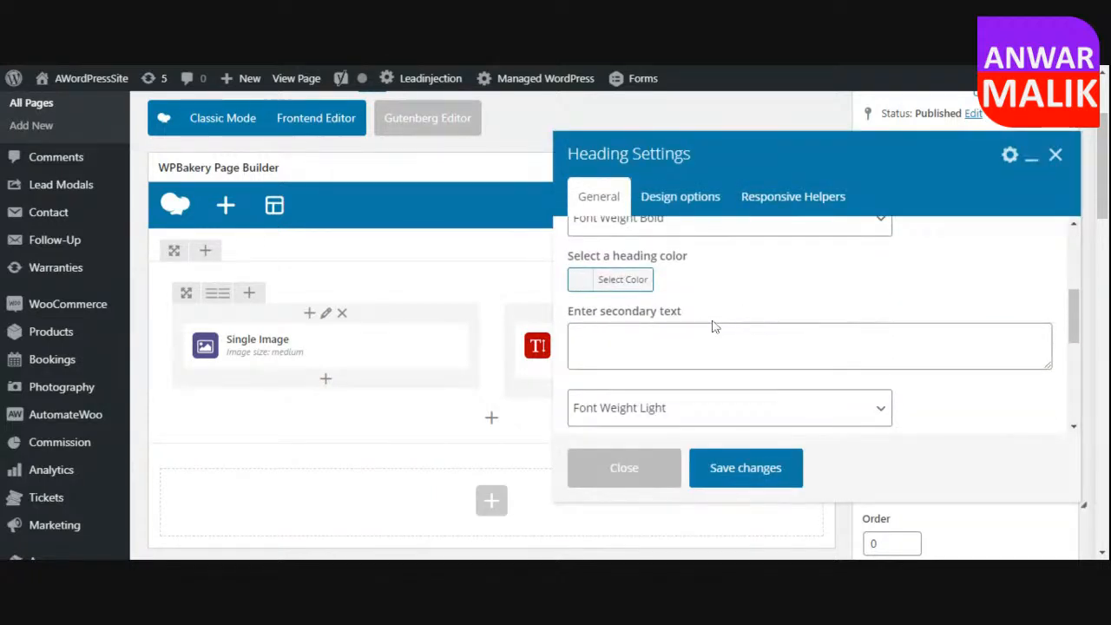
{"action": "left_click", "coordinate": [622, 279]}
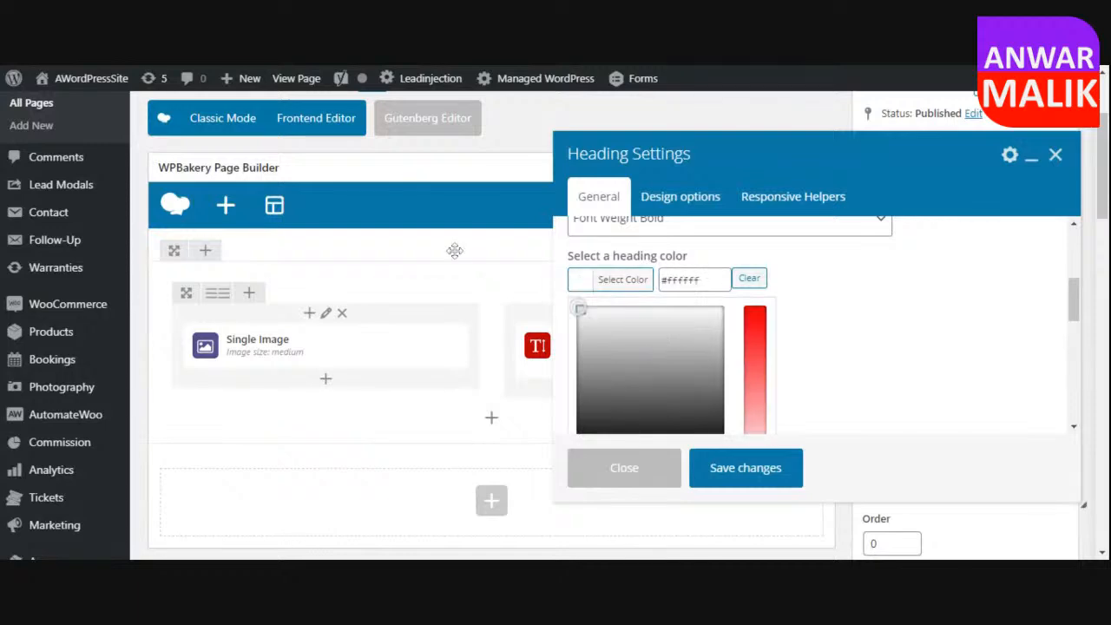
{"action": "left_click", "coordinate": [741, 469]}
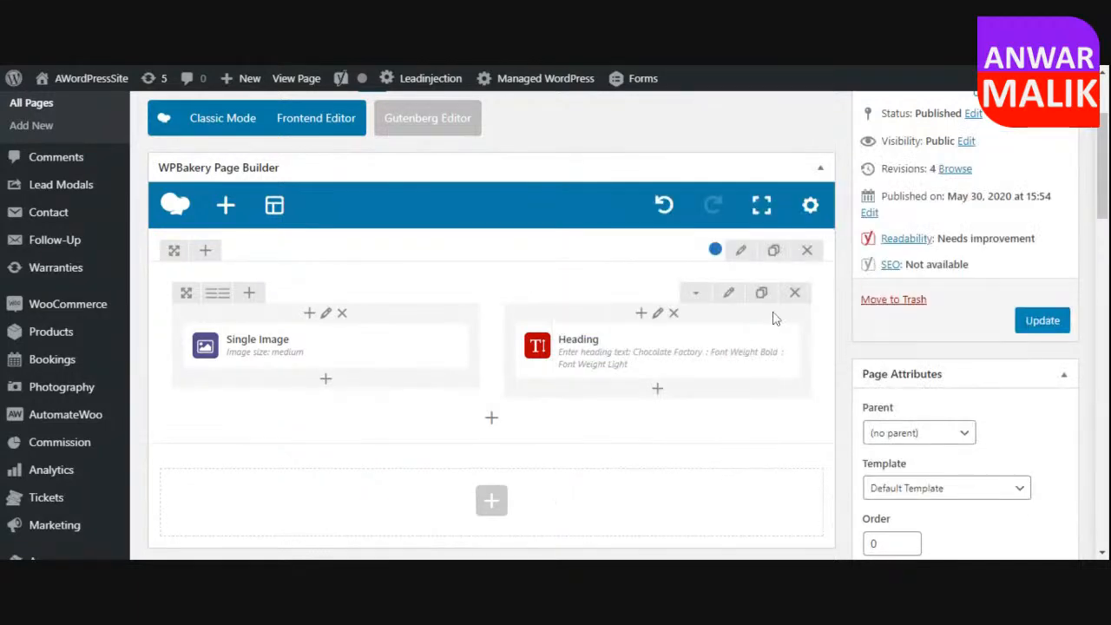
Add a Button element below the "Chocolate Factory" heading and set its text to "Buy Now".
{"action": "scroll", "coordinate": [772, 319], "scroll_direction": "down", "scroll_amount": 2}
{"action": "left_click", "coordinate": [657, 259]}
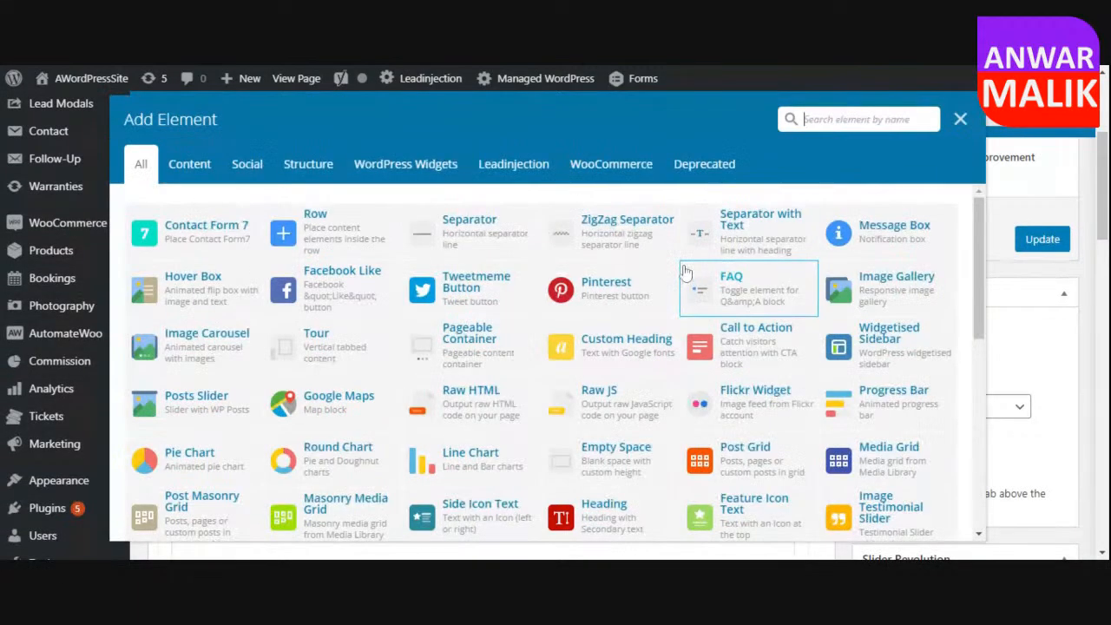
{"action": "type", "text": "but"}
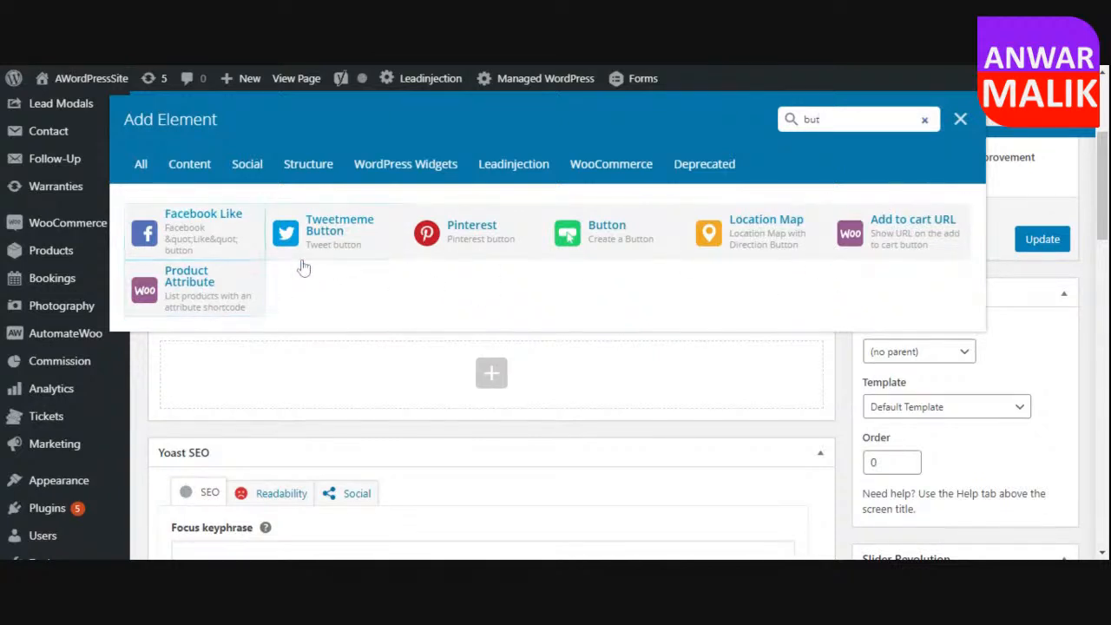
{"action": "left_click", "coordinate": [606, 238]}
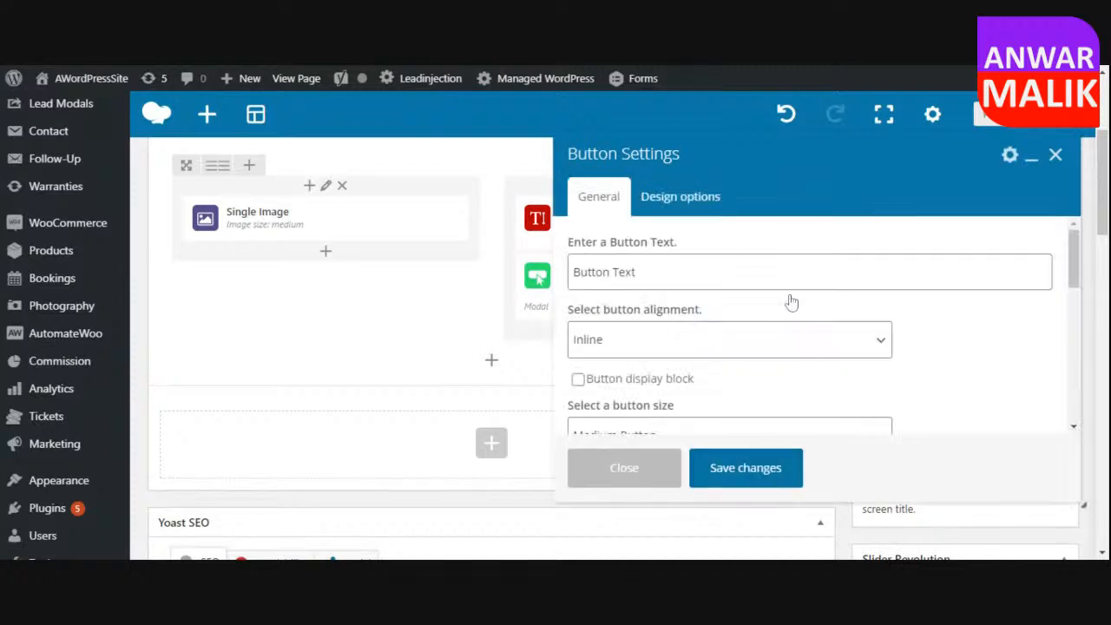
{"action": "left_click_drag", "start_coordinate": [763, 271], "coordinate": [436, 283]}
{"action": "type", "text": "Buy Now"}
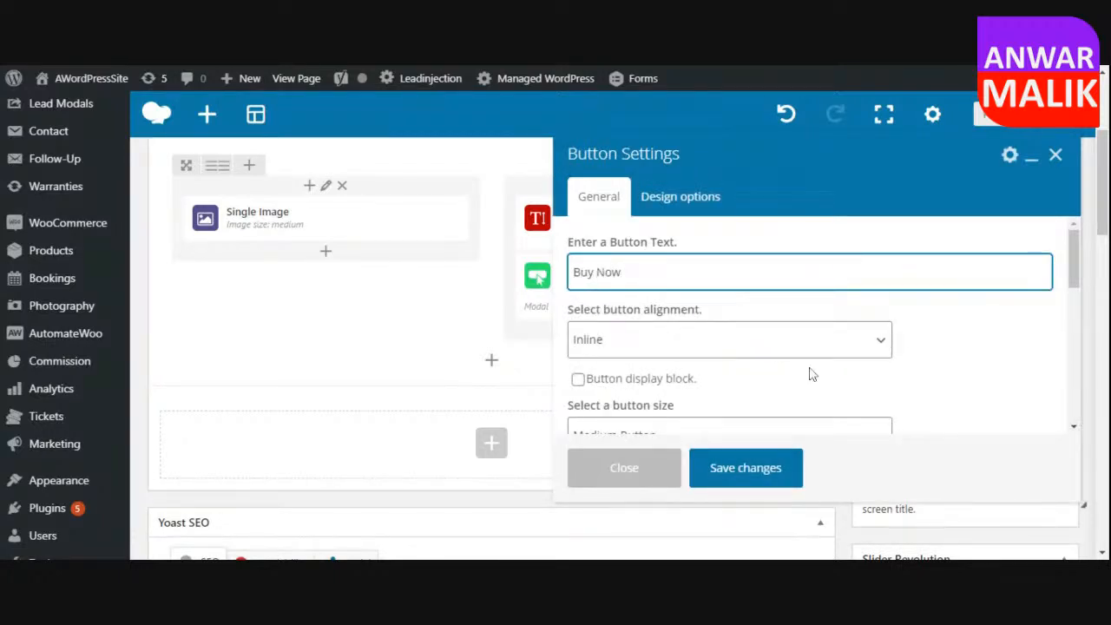
Set the "Buy Now" button's alignment to Center and enable its block display.
{"action": "scroll", "coordinate": [945, 364], "scroll_direction": "down", "scroll_amount": 1}
{"action": "left_click", "coordinate": [656, 273]}
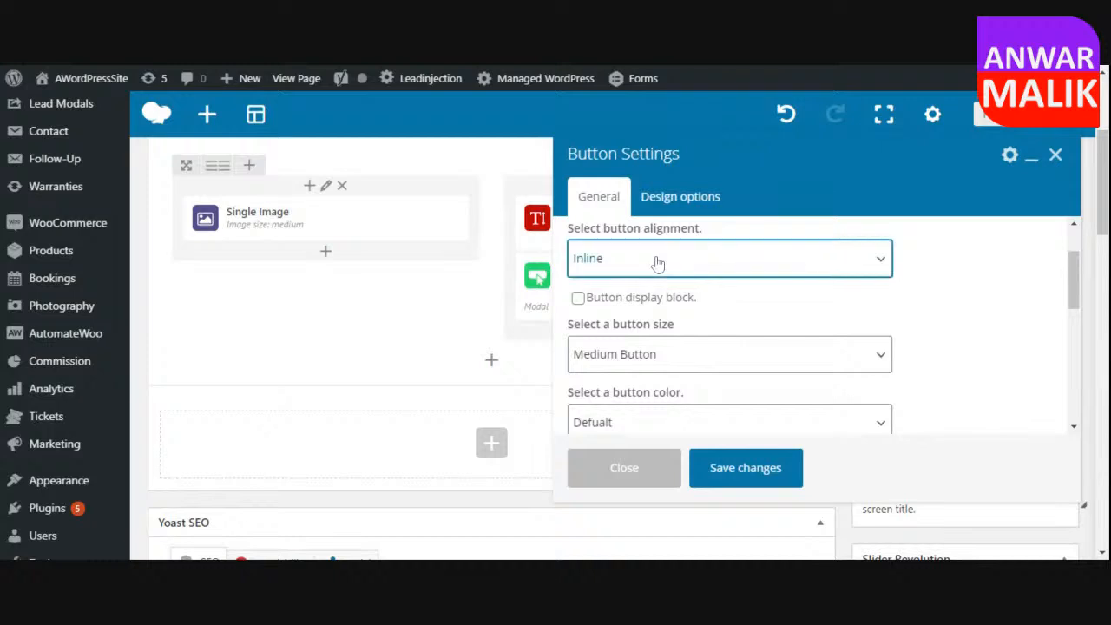
{"action": "left_click", "coordinate": [651, 287]}
{"action": "left_click", "coordinate": [651, 309]}
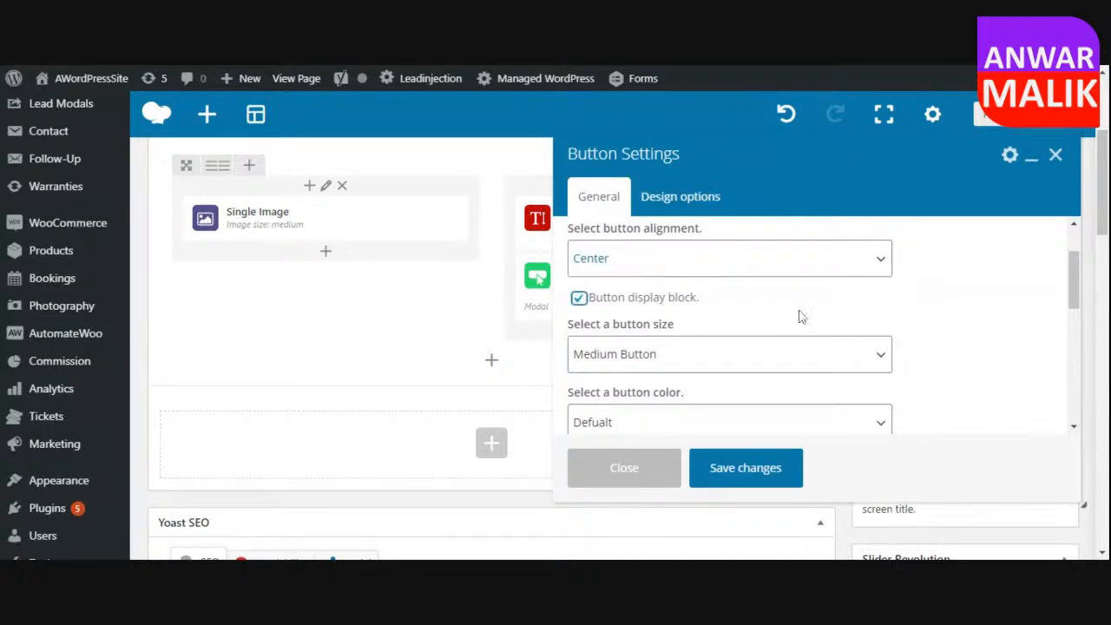
Set the button's size to Large Button, its color to Red and its style to Rounded.
{"action": "scroll", "coordinate": [944, 335], "scroll_direction": "down", "scroll_amount": 1}
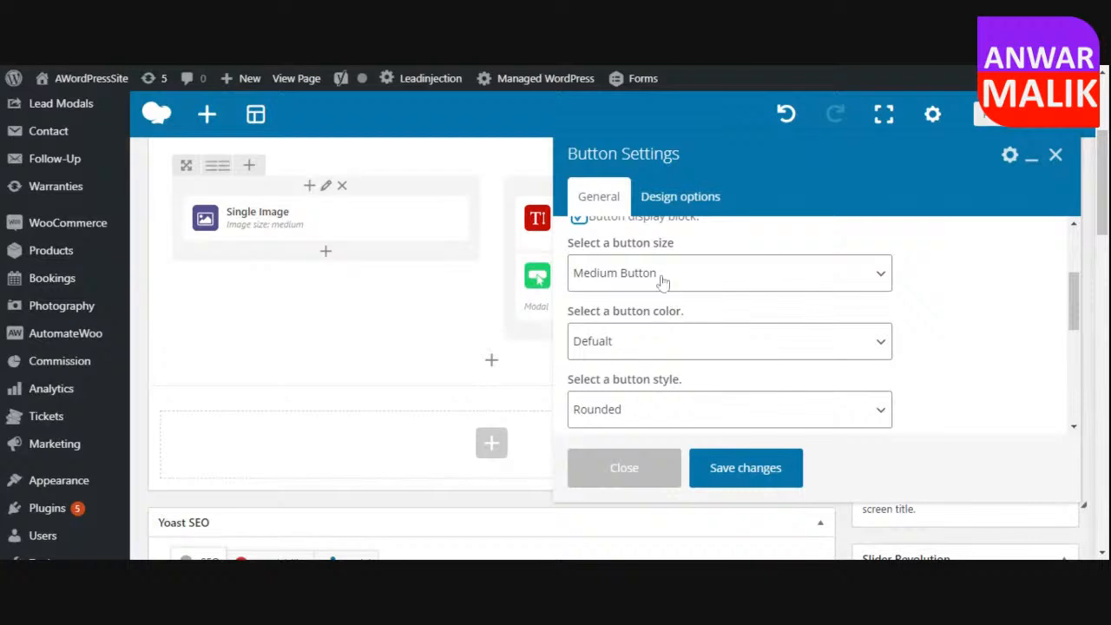
{"action": "left_click", "coordinate": [662, 278]}
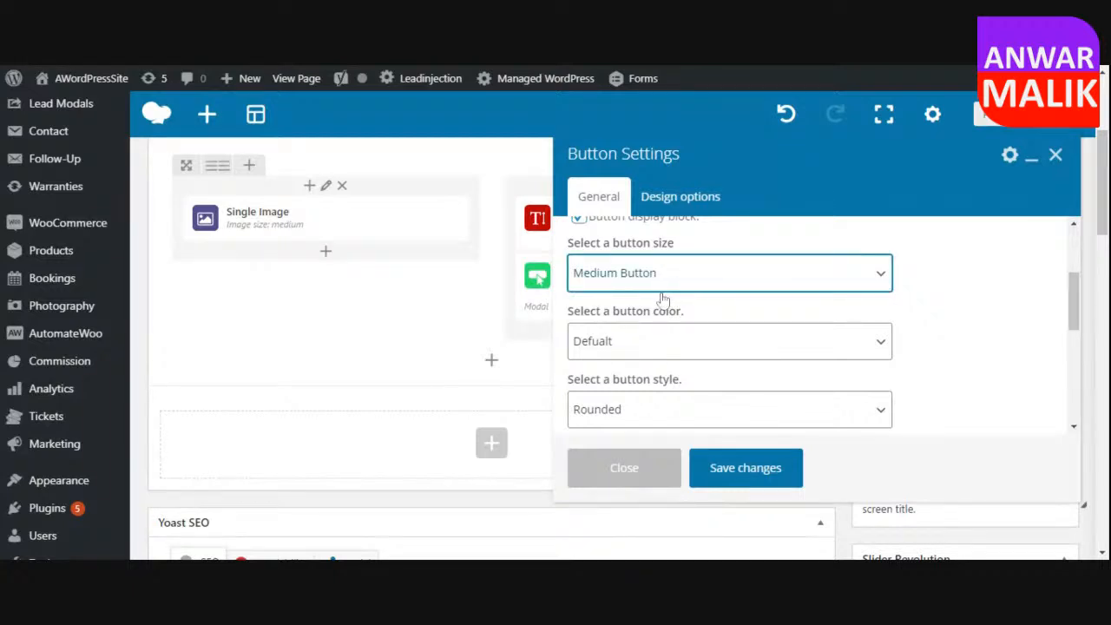
{"action": "left_click", "coordinate": [662, 300]}
{"action": "left_click", "coordinate": [708, 347]}
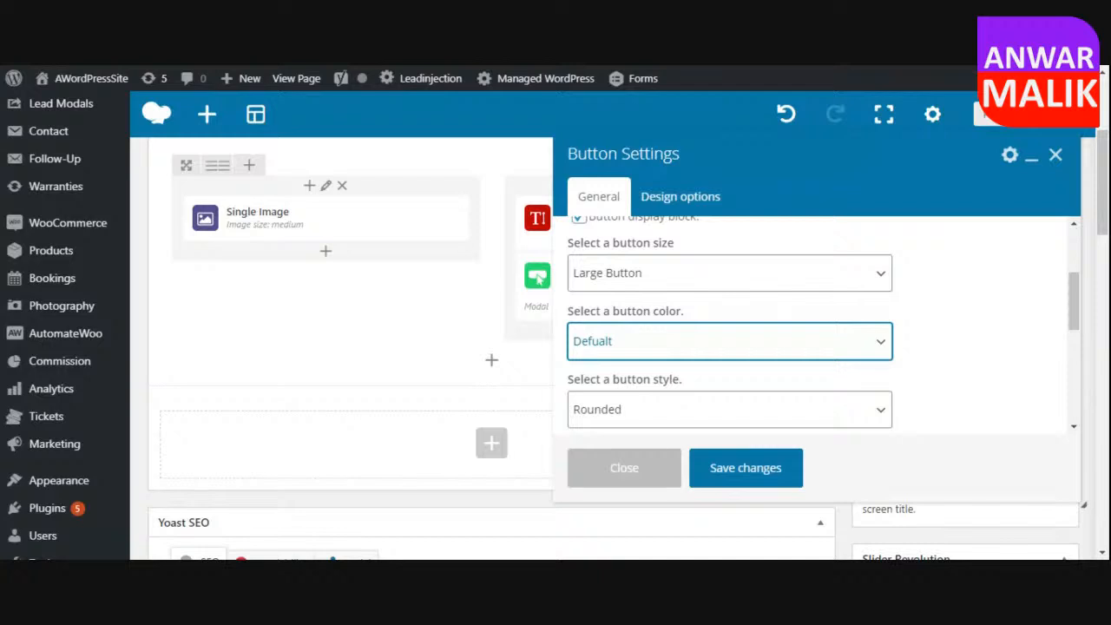
{"action": "left_click", "coordinate": [773, 382]}
{"action": "left_click", "coordinate": [946, 351]}
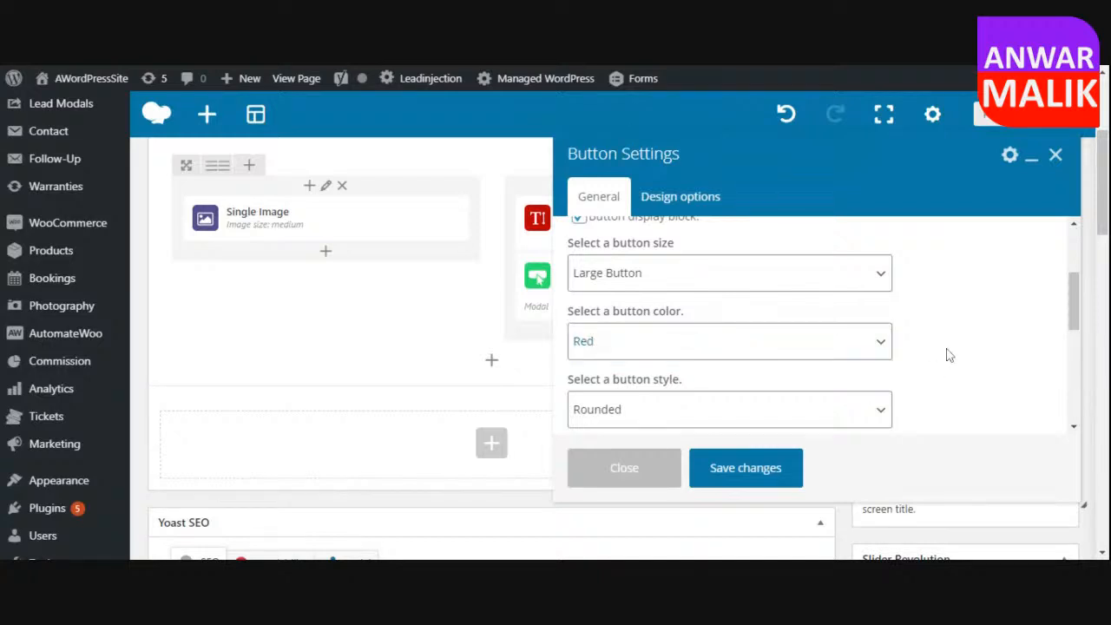
{"action": "scroll", "coordinate": [951, 354], "scroll_direction": "down", "scroll_amount": 1}
{"action": "left_click", "coordinate": [694, 331]}
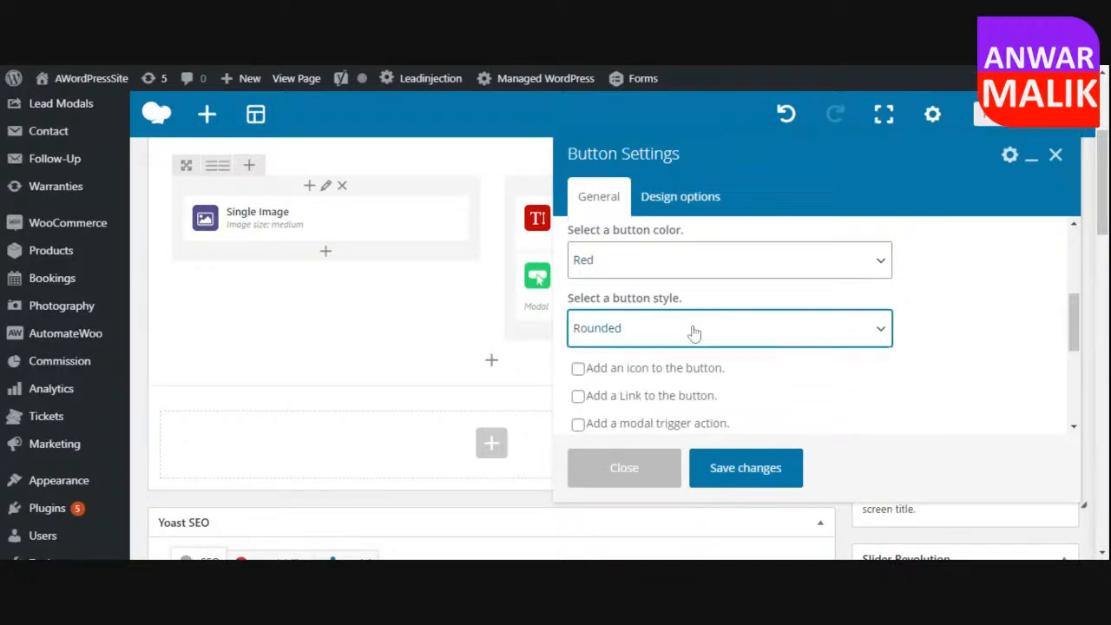
{"action": "left_click", "coordinate": [910, 354]}
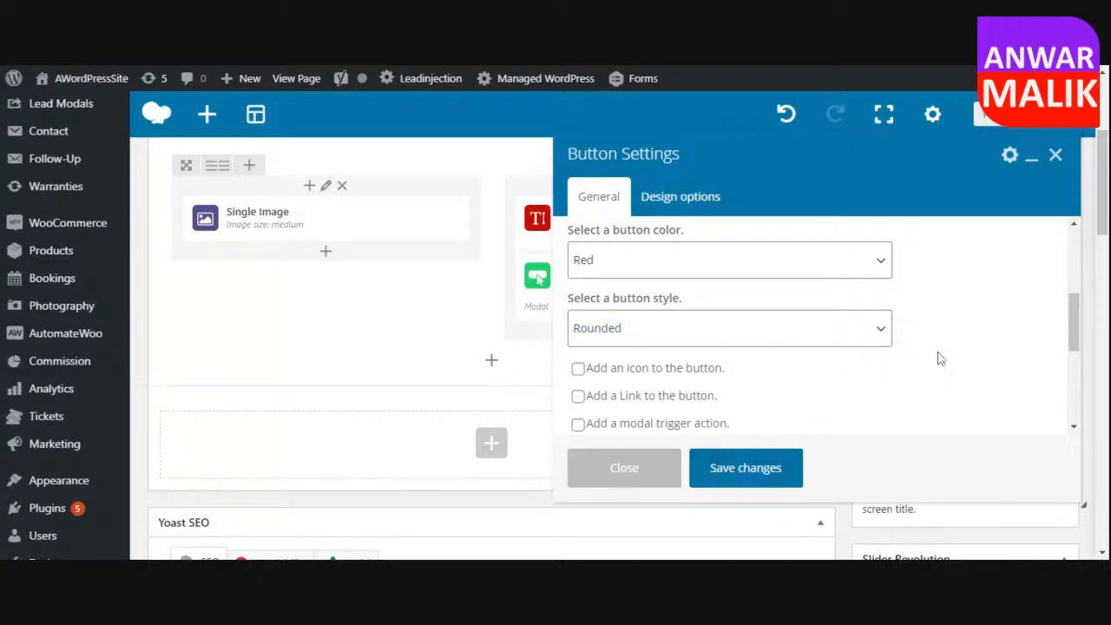
Add a link from the "Buy Now" button to the site owner's YouTube channel URL and save the button settings.
{"action": "scroll", "coordinate": [937, 355], "scroll_direction": "up", "scroll_amount": 3}
{"action": "scroll", "coordinate": [930, 367], "scroll_direction": "down", "scroll_amount": 1}
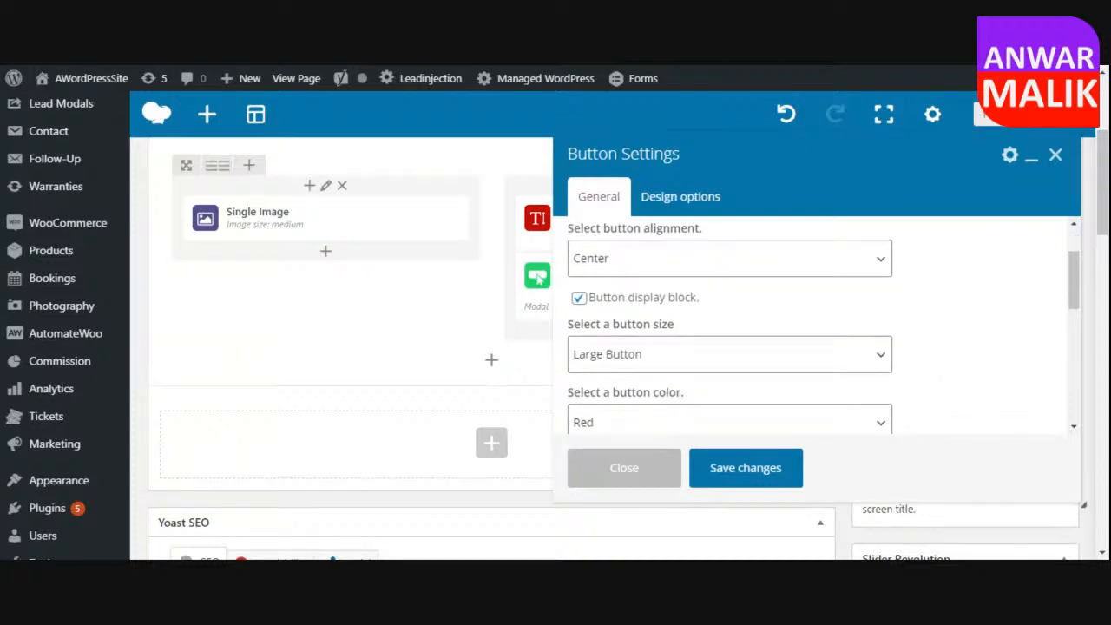
{"action": "scroll", "coordinate": [933, 367], "scroll_direction": "down", "scroll_amount": 1}
{"action": "scroll", "coordinate": [932, 367], "scroll_direction": "down", "scroll_amount": 3}
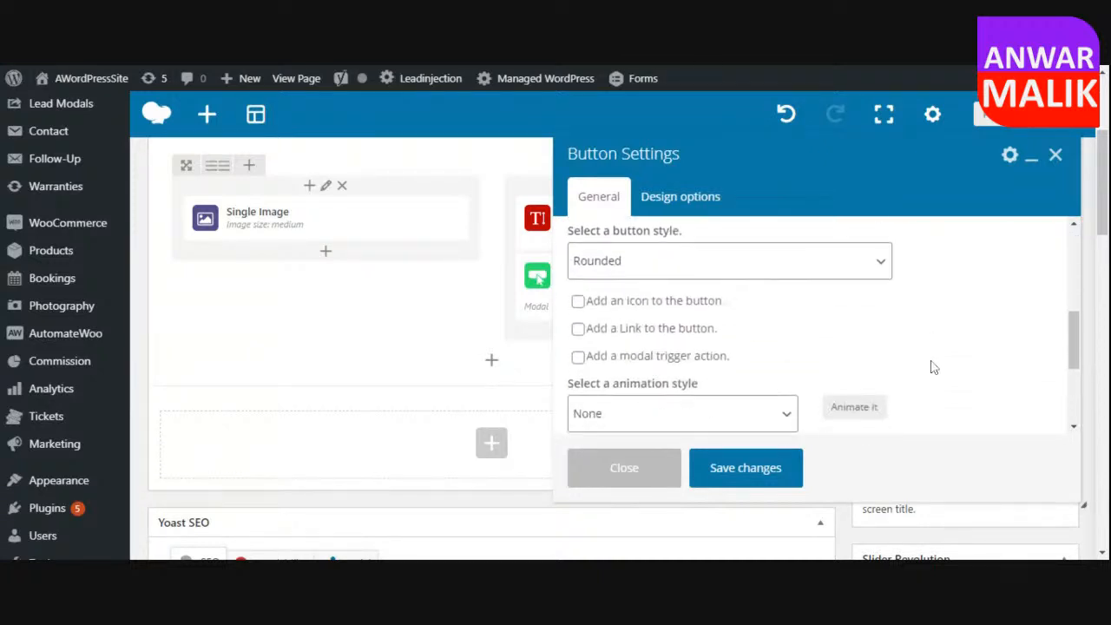
{"action": "scroll", "coordinate": [926, 365], "scroll_direction": "up", "scroll_amount": 1}
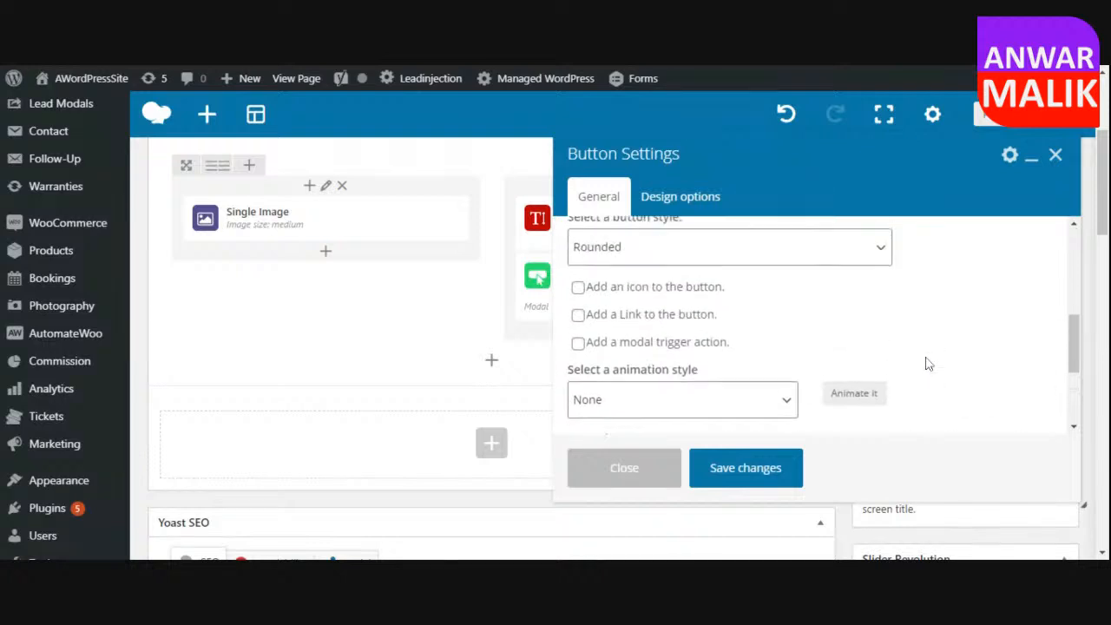
{"action": "left_click", "coordinate": [578, 316]}
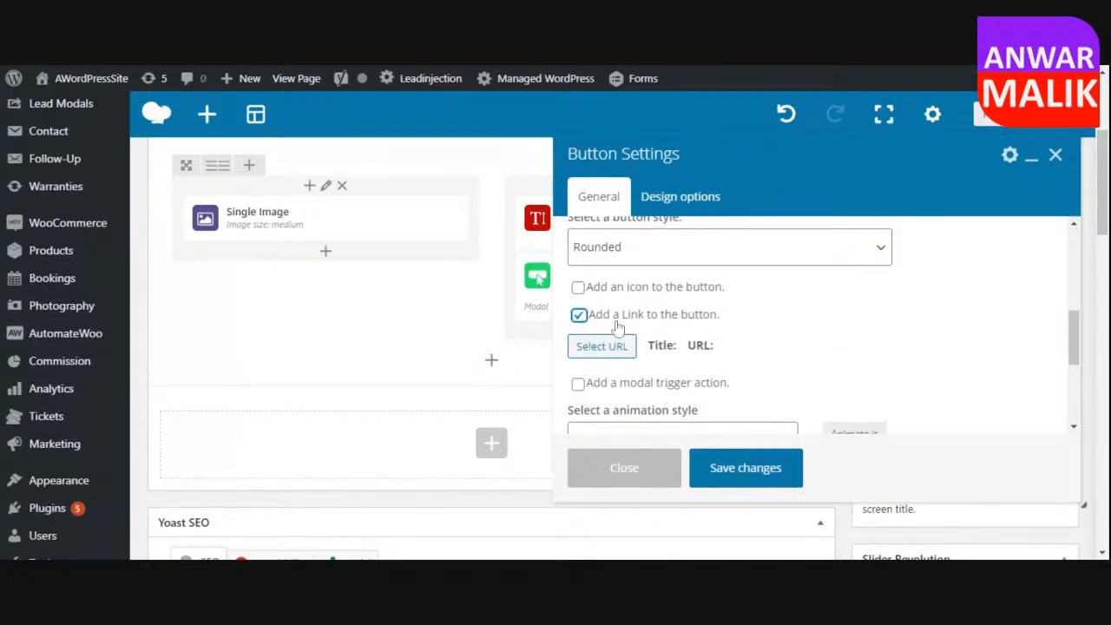
{"action": "left_click", "coordinate": [621, 350]}
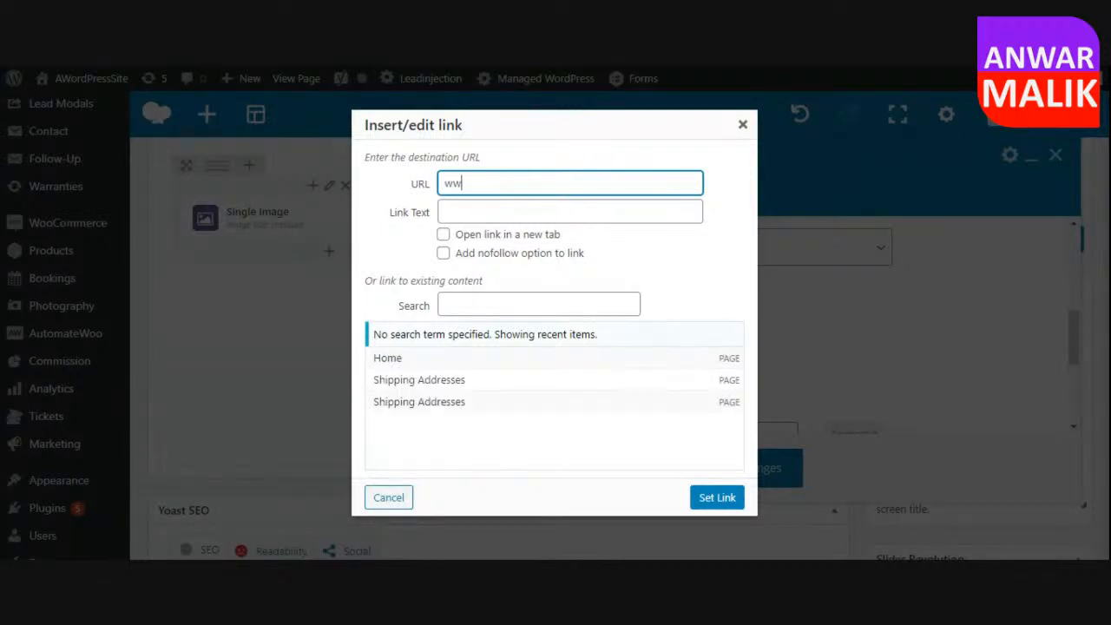
{"action": "type", "text": "www.youtube.com/anwarmalik"}
{"action": "left_click", "coordinate": [716, 497]}
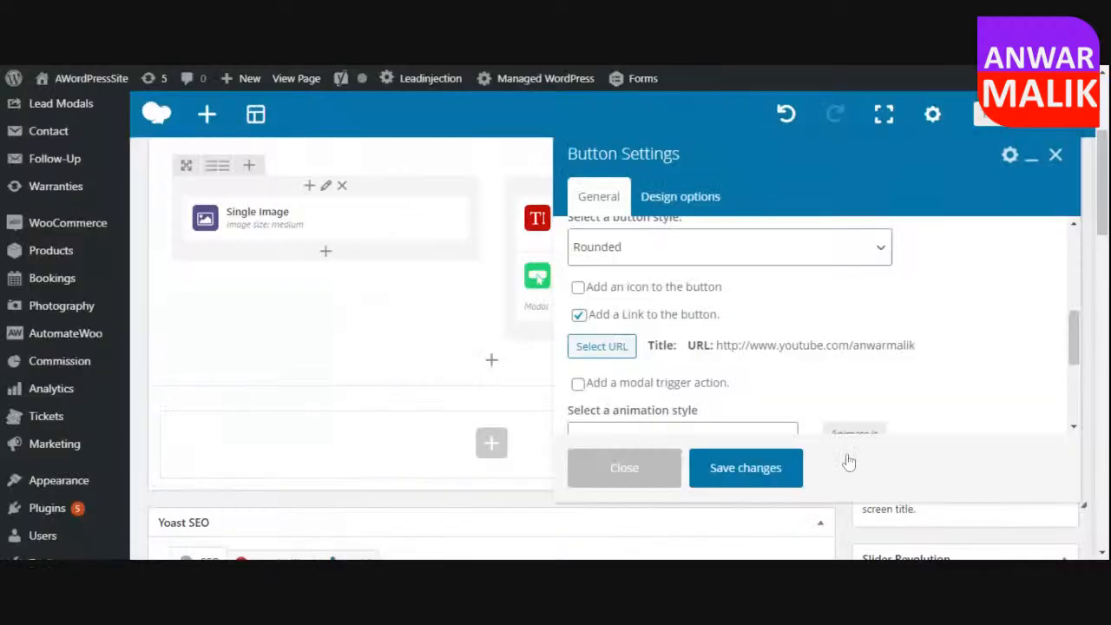
{"action": "left_click", "coordinate": [746, 470]}
Update the Home page and view the published result.
{"action": "left_click", "coordinate": [1042, 240]}
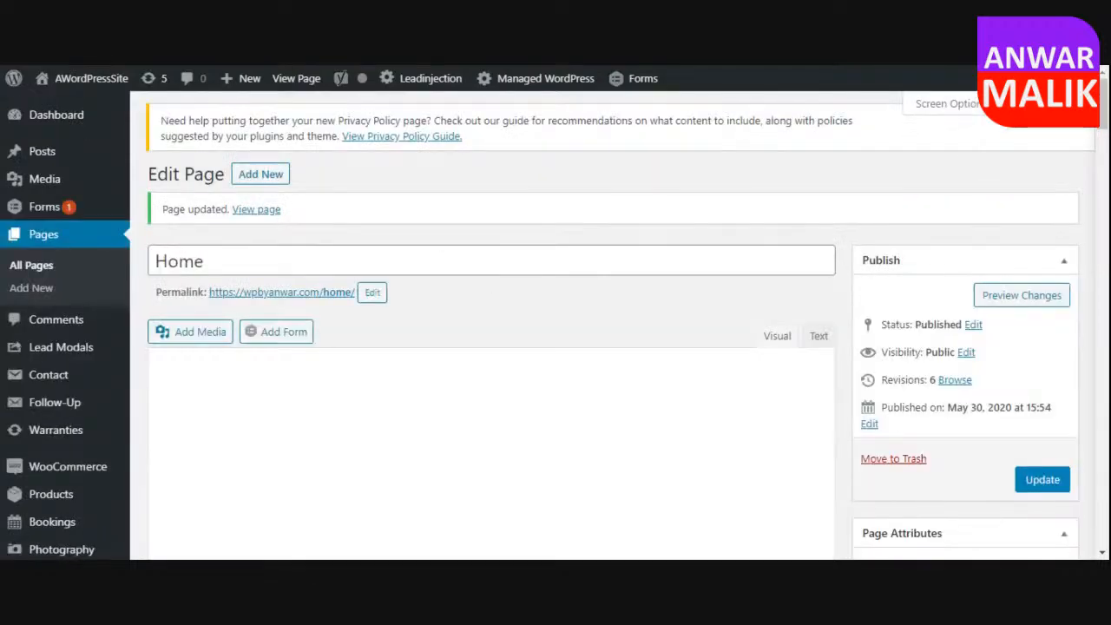
{"action": "left_click", "coordinate": [258, 211]}
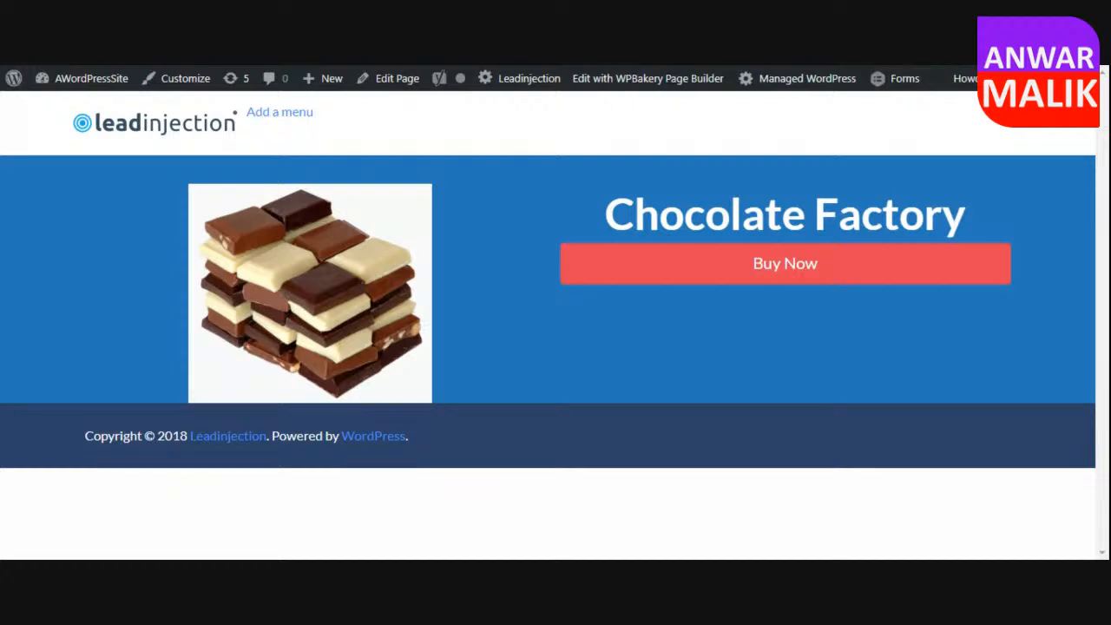
Reopen the Home page for editing and add a new section containing a row below the existing section.
{"action": "left_click", "coordinate": [386, 78]}
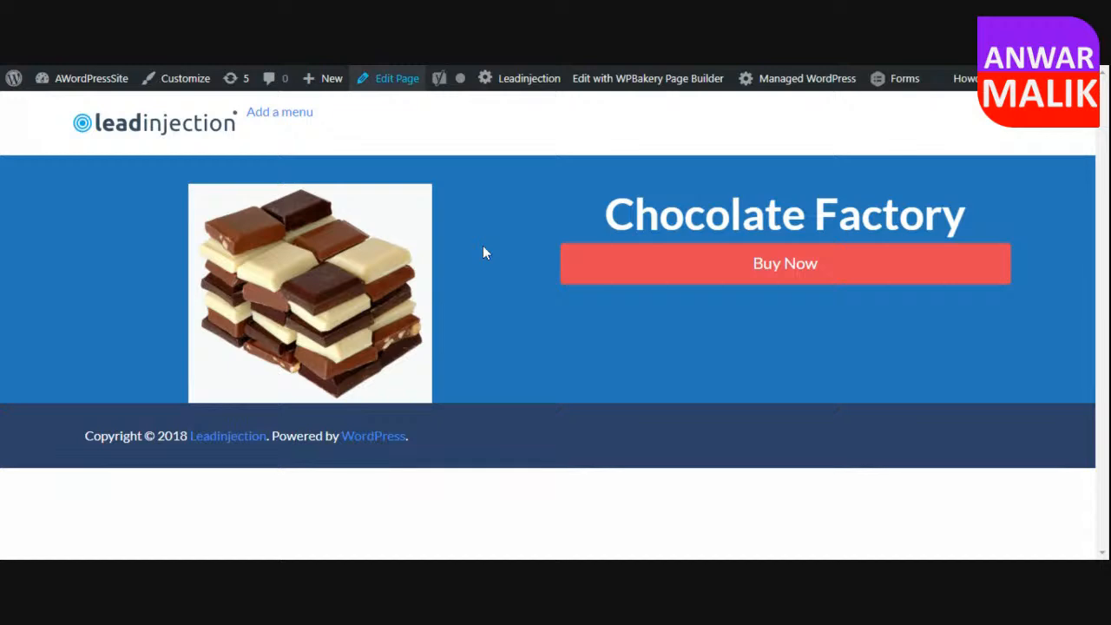
{"action": "scroll", "coordinate": [801, 325], "scroll_direction": "down", "scroll_amount": 1}
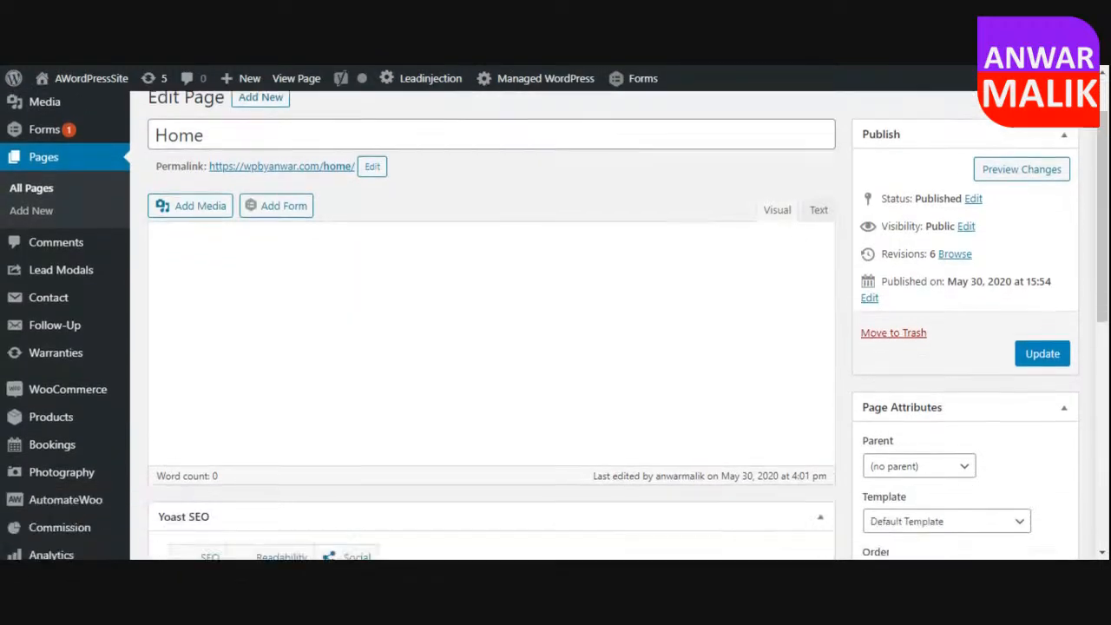
{"action": "scroll", "coordinate": [840, 378], "scroll_direction": "down", "scroll_amount": 3}
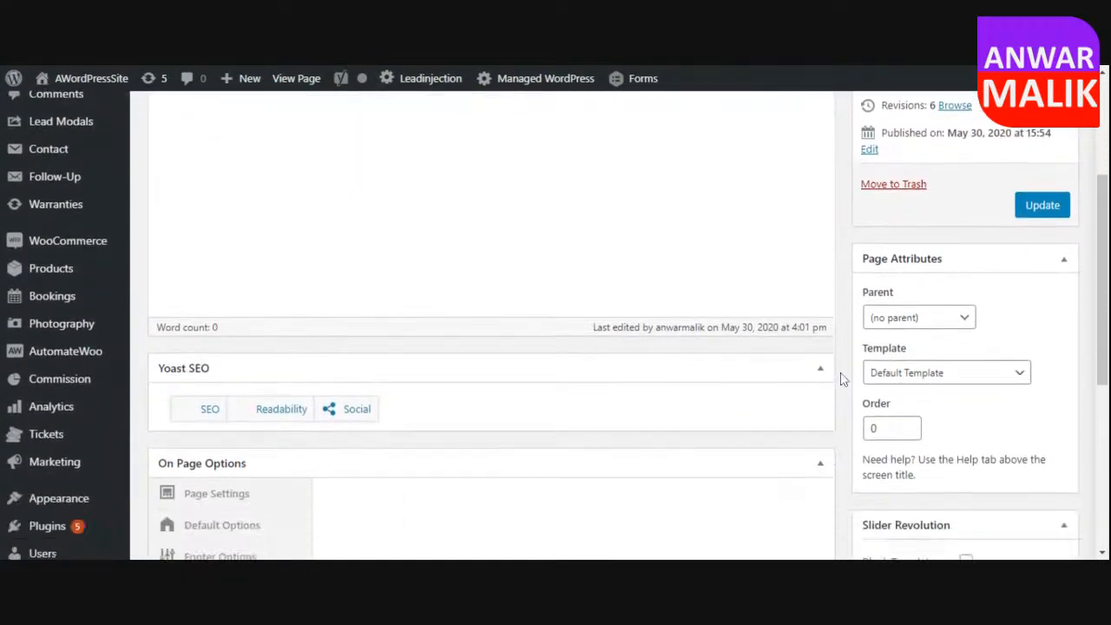
{"action": "scroll", "coordinate": [840, 378], "scroll_direction": "up", "scroll_amount": 5}
{"action": "scroll", "coordinate": [842, 380], "scroll_direction": "down", "scroll_amount": 7}
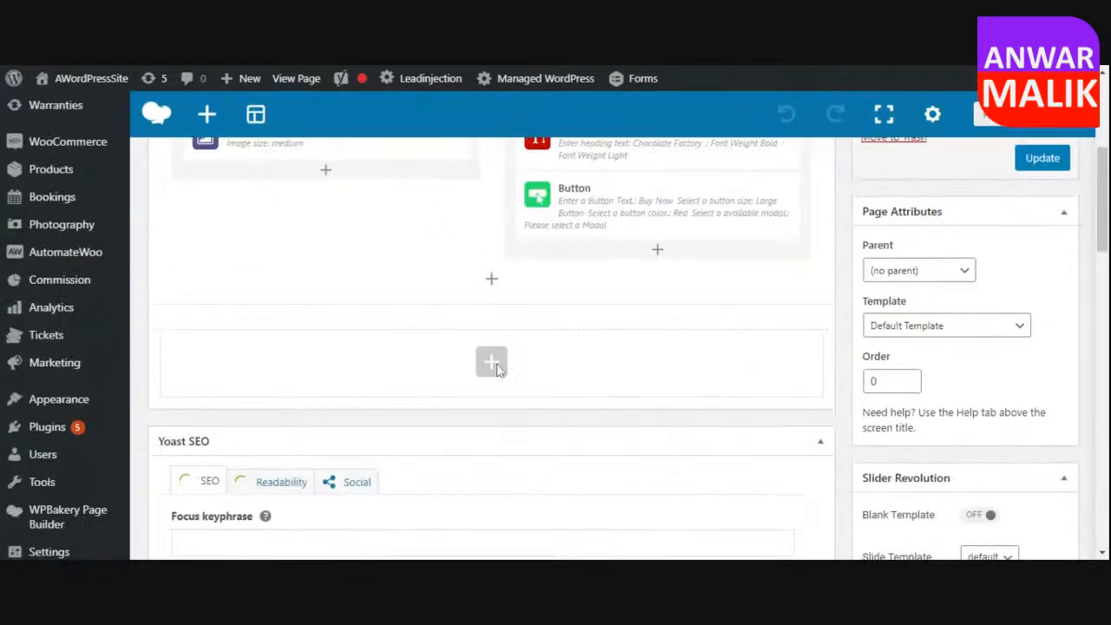
{"action": "left_click", "coordinate": [491, 361]}
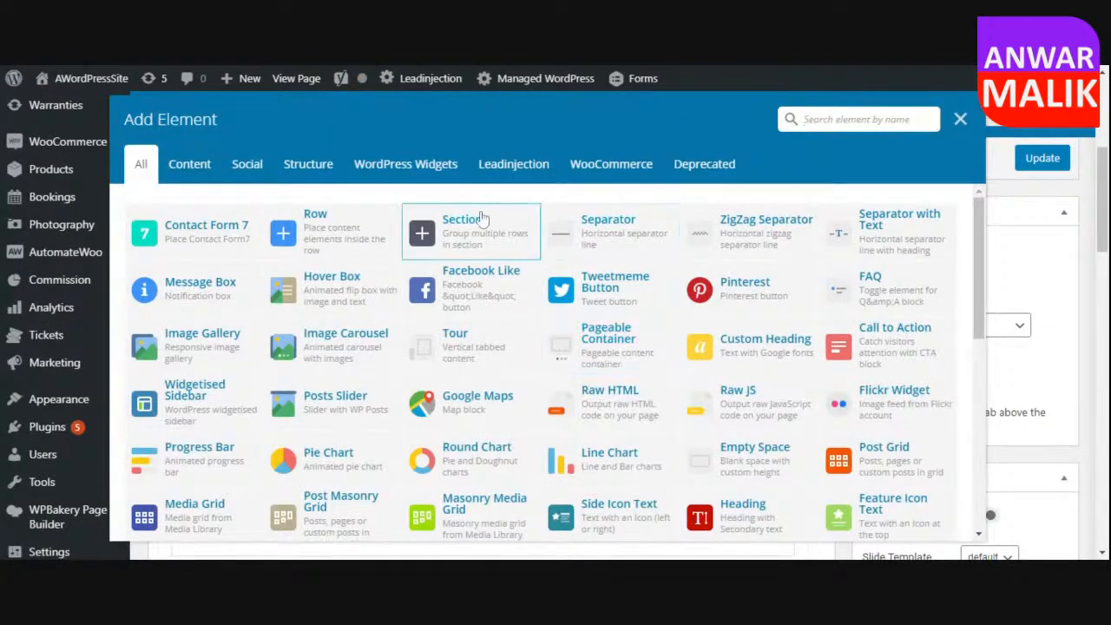
{"action": "left_click", "coordinate": [482, 216]}
{"action": "left_click", "coordinate": [491, 393]}
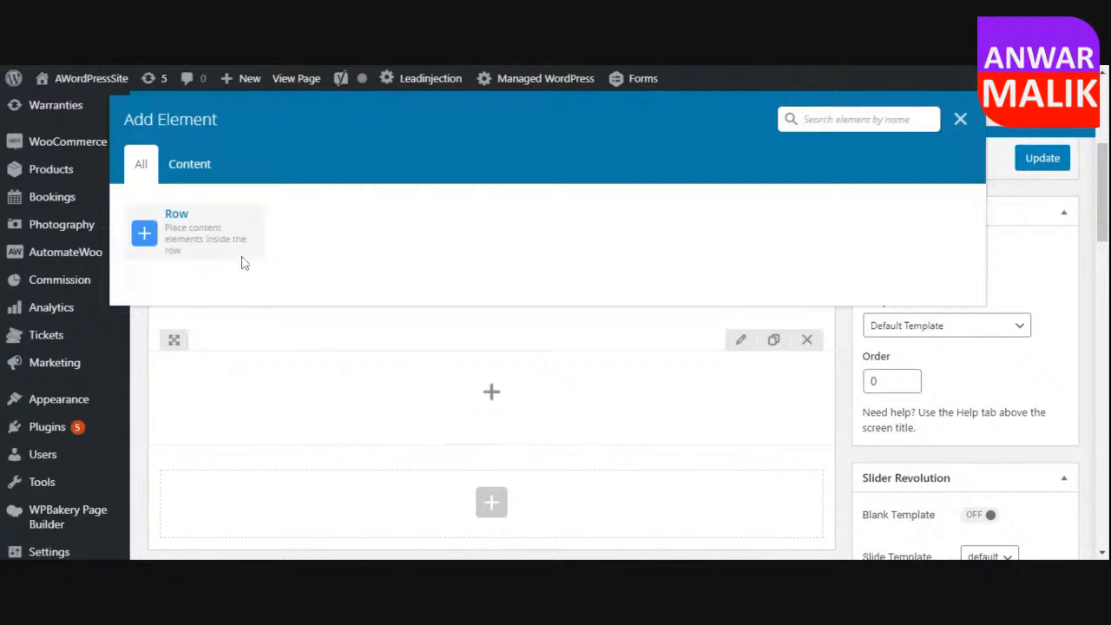
{"action": "left_click", "coordinate": [205, 227]}
Add a Heading element to the row of the new section.
{"action": "scroll", "coordinate": [521, 347], "scroll_direction": "down", "scroll_amount": 3}
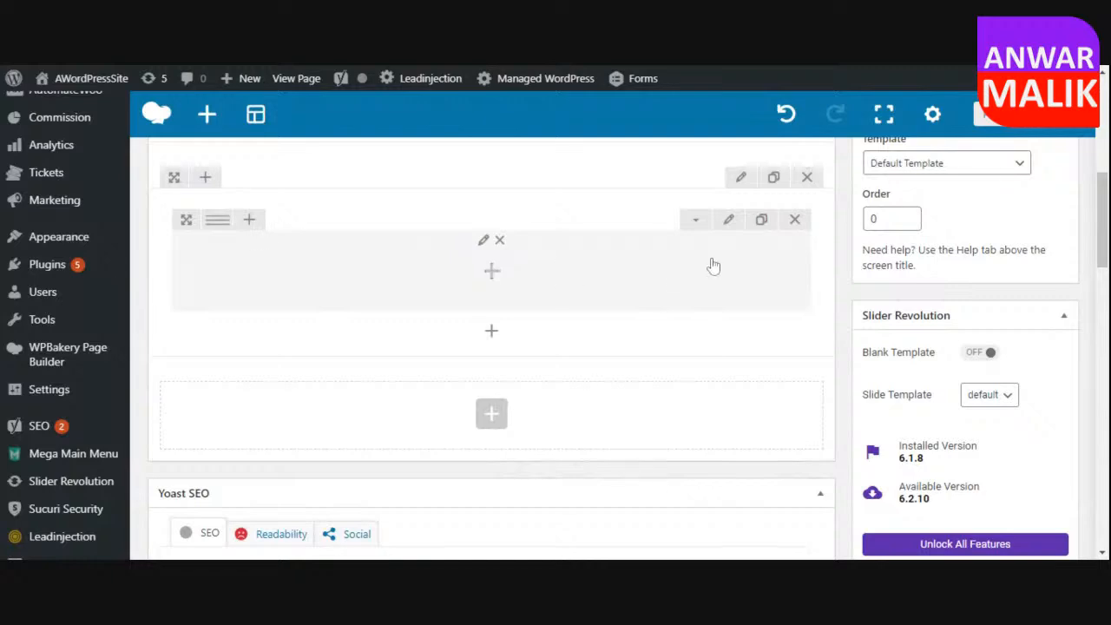
{"action": "left_click", "coordinate": [491, 271]}
{"action": "left_click", "coordinate": [806, 126]}
{"action": "type", "text": "text"}
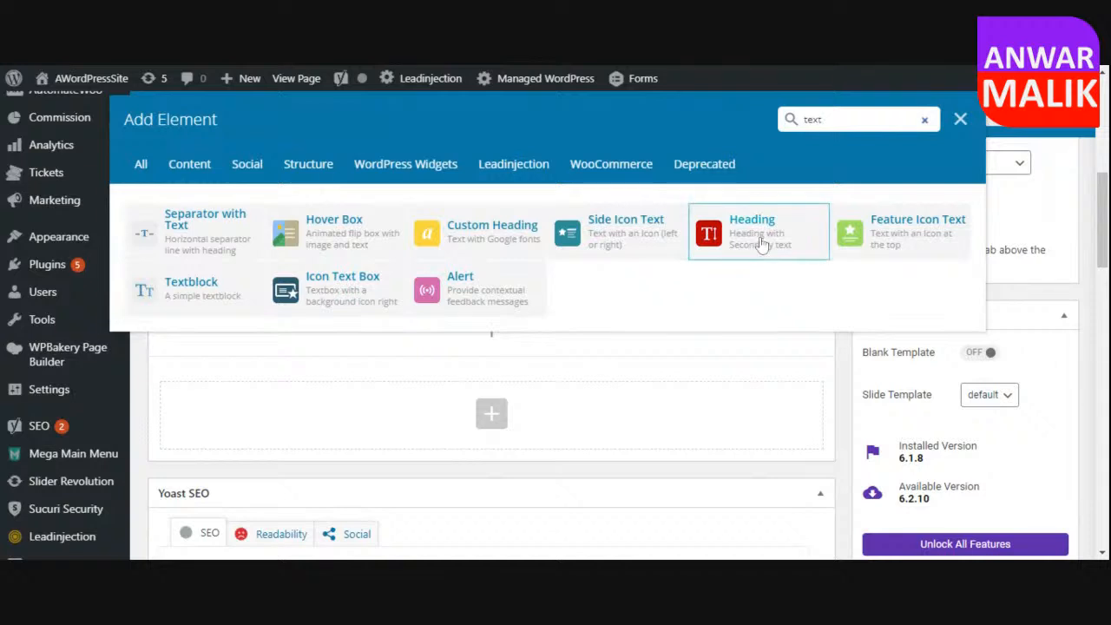
{"action": "left_click", "coordinate": [761, 245]}
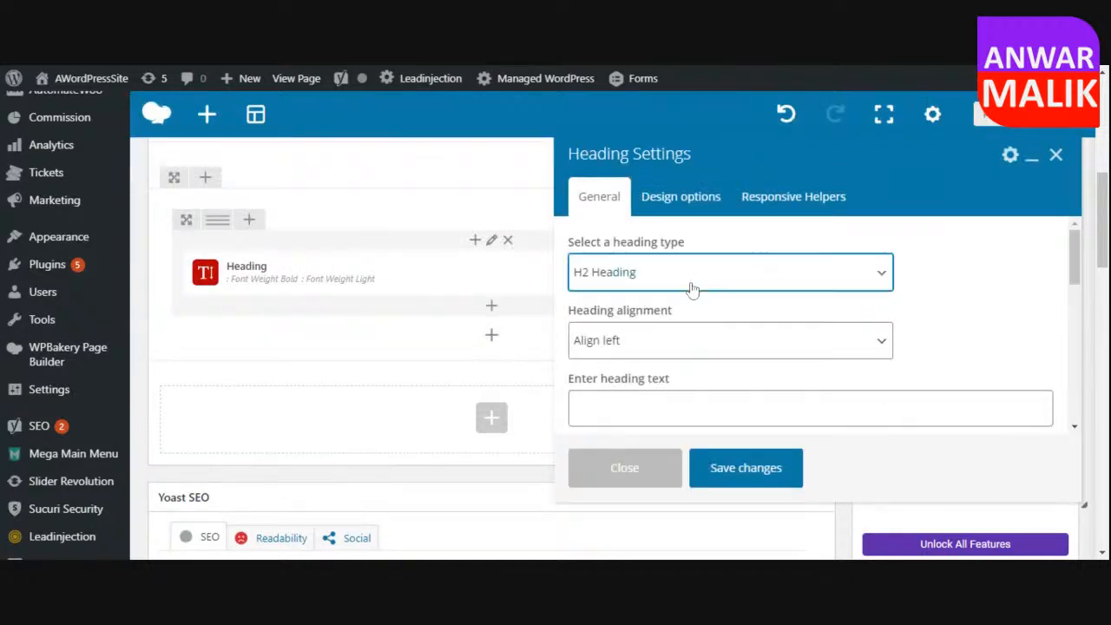
Set the new heading's alignment to Align Center and its text to "About my Company".
{"action": "scroll", "coordinate": [1020, 279], "scroll_direction": "down", "scroll_amount": 1}
{"action": "left_click", "coordinate": [636, 273]}
{"action": "left_click", "coordinate": [624, 303]}
{"action": "left_click", "coordinate": [634, 327]}
{"action": "type", "text": "About my Company"}
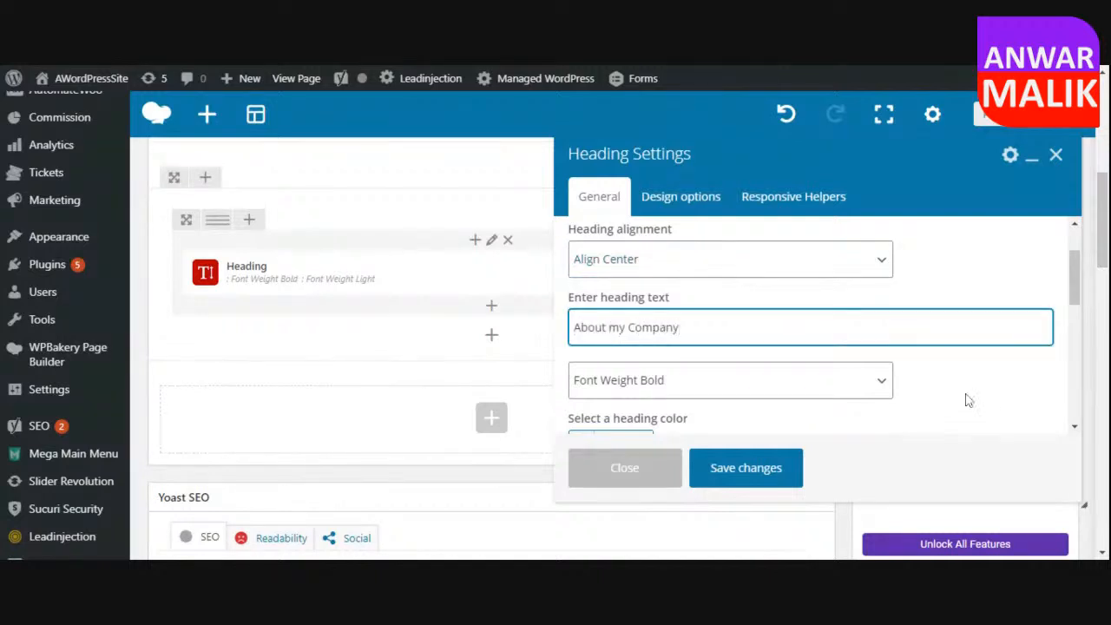
Set the "About my Company" heading's color to the black preset and save the Heading settings.
{"action": "scroll", "coordinate": [966, 397], "scroll_direction": "down", "scroll_amount": 1}
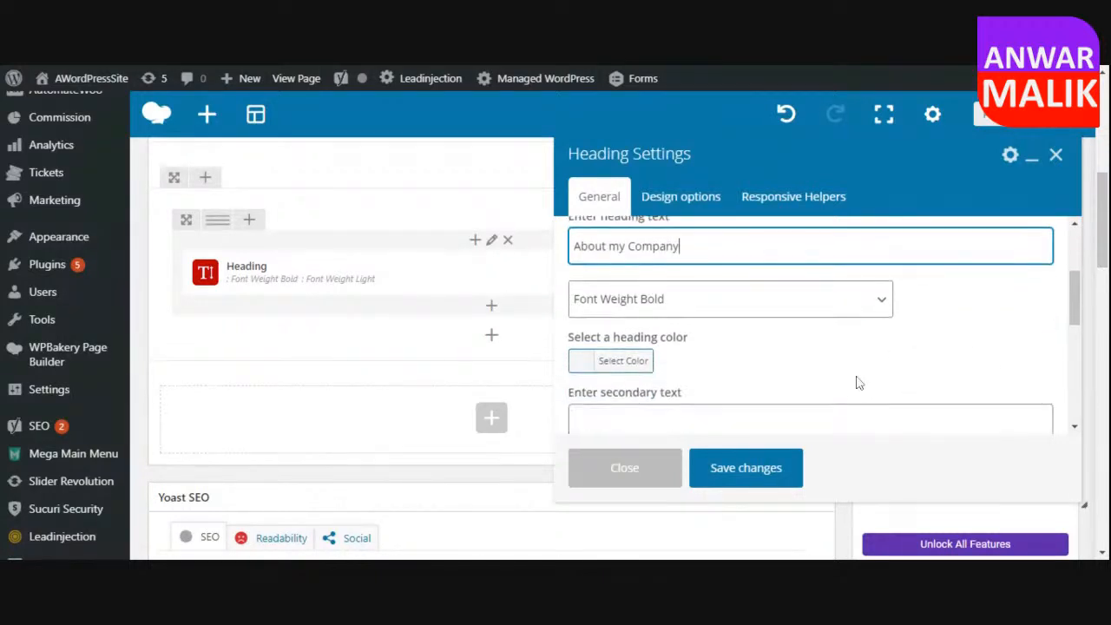
{"action": "left_click", "coordinate": [610, 368]}
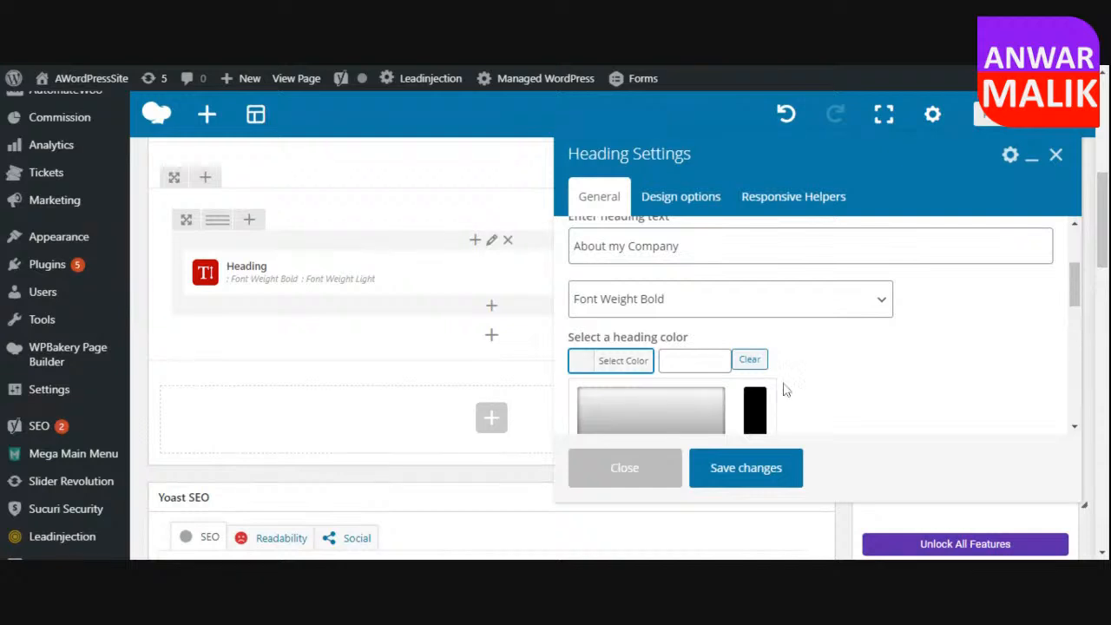
{"action": "scroll", "coordinate": [783, 387], "scroll_direction": "down", "scroll_amount": 2}
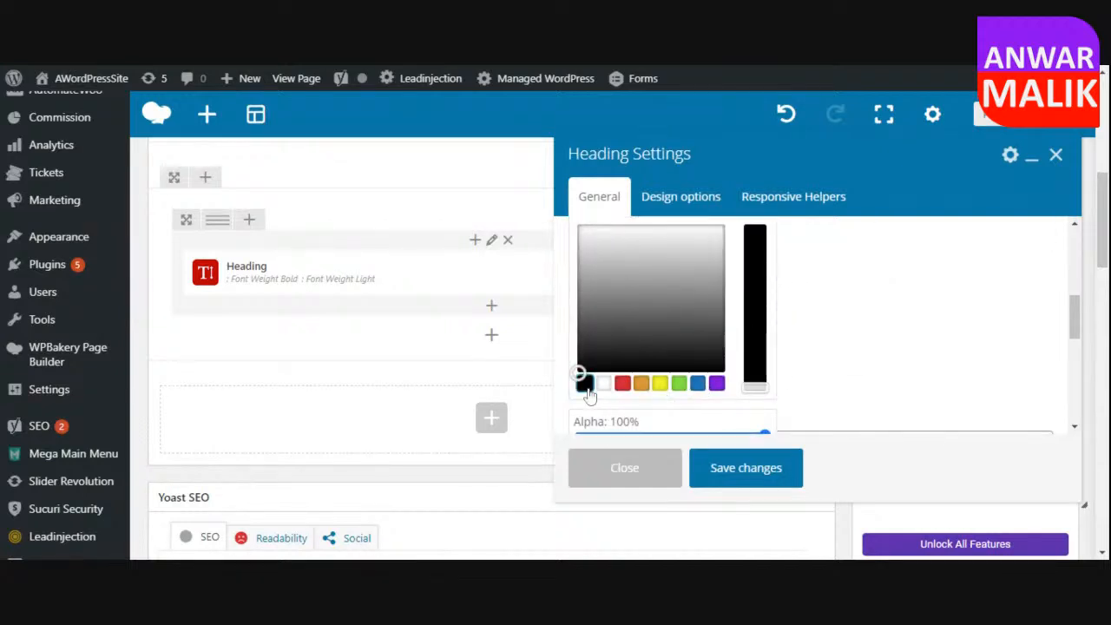
{"action": "left_click", "coordinate": [736, 471]}
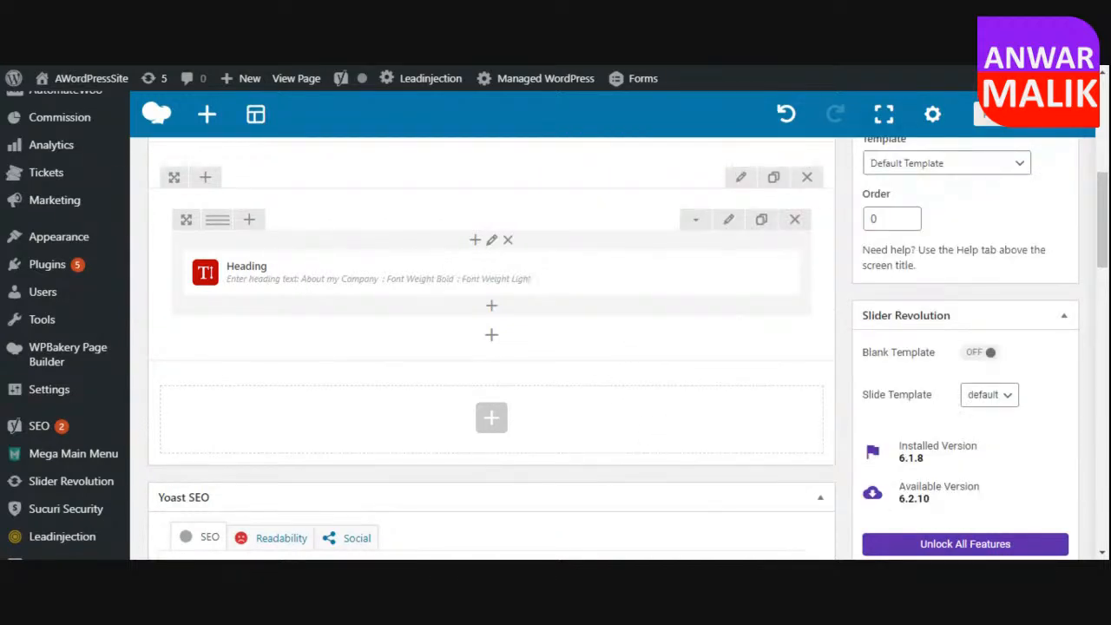
{"action": "scroll", "coordinate": [984, 317], "scroll_direction": "up", "scroll_amount": 3}
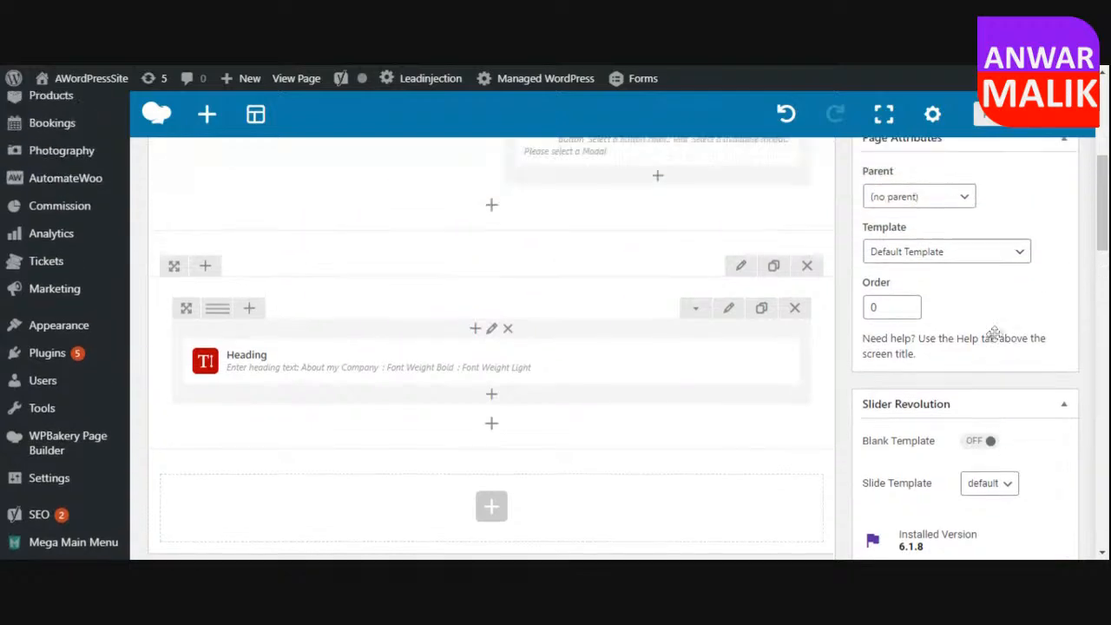
Update the Home page and check the "About my Company" heading on the published page.
{"action": "scroll", "coordinate": [870, 234], "scroll_direction": "up", "scroll_amount": 6}
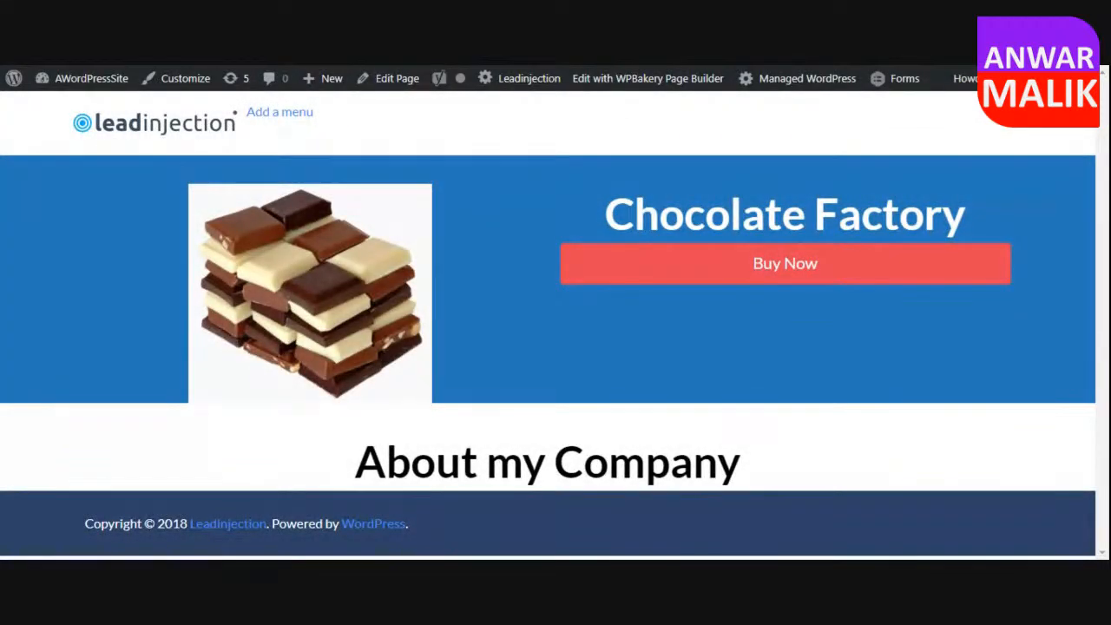
{"action": "left_click_drag", "start_coordinate": [740, 461], "coordinate": [354, 461]}
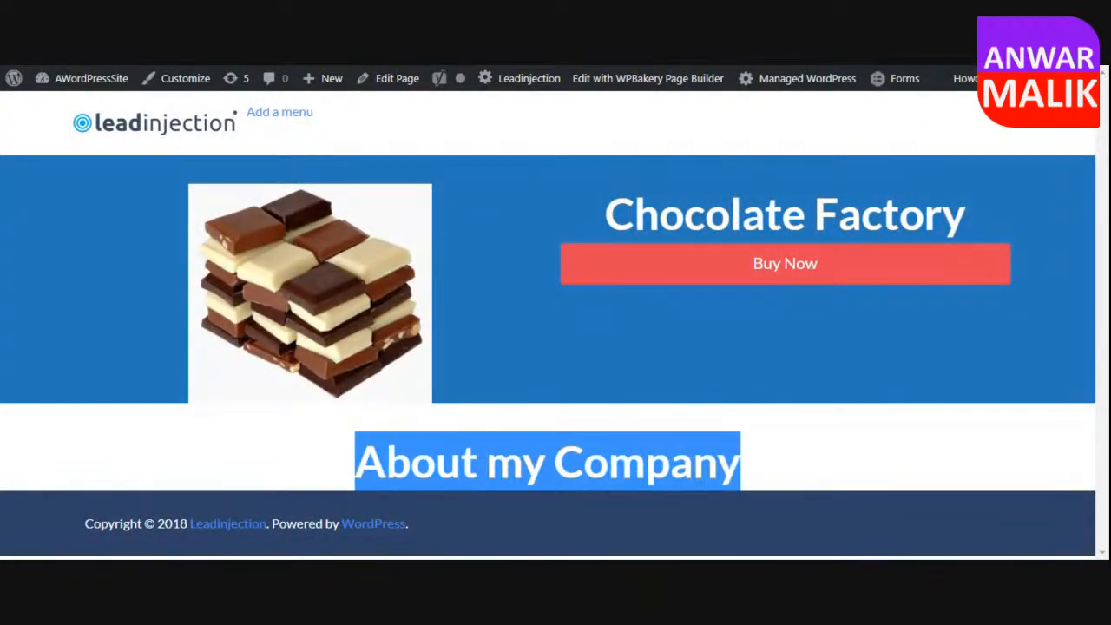
{"action": "left_click", "coordinate": [485, 61]}
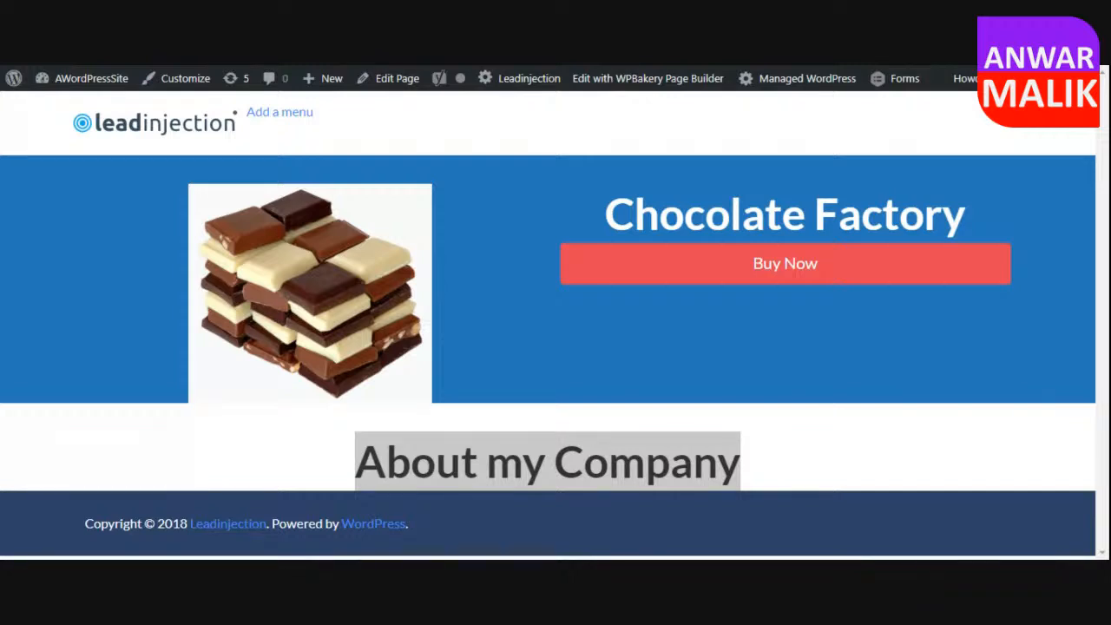
Reopen the Home page for editing and add a Textblock element below the "About my Company" heading.
{"action": "left_click", "coordinate": [391, 79]}
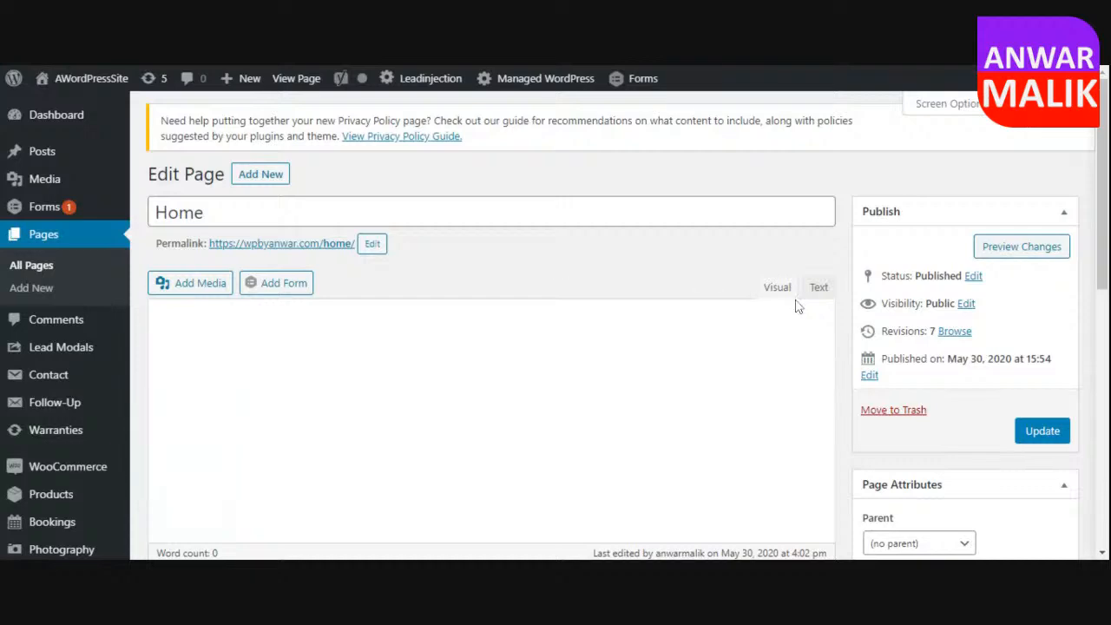
{"action": "scroll", "coordinate": [841, 334], "scroll_direction": "down", "scroll_amount": 4}
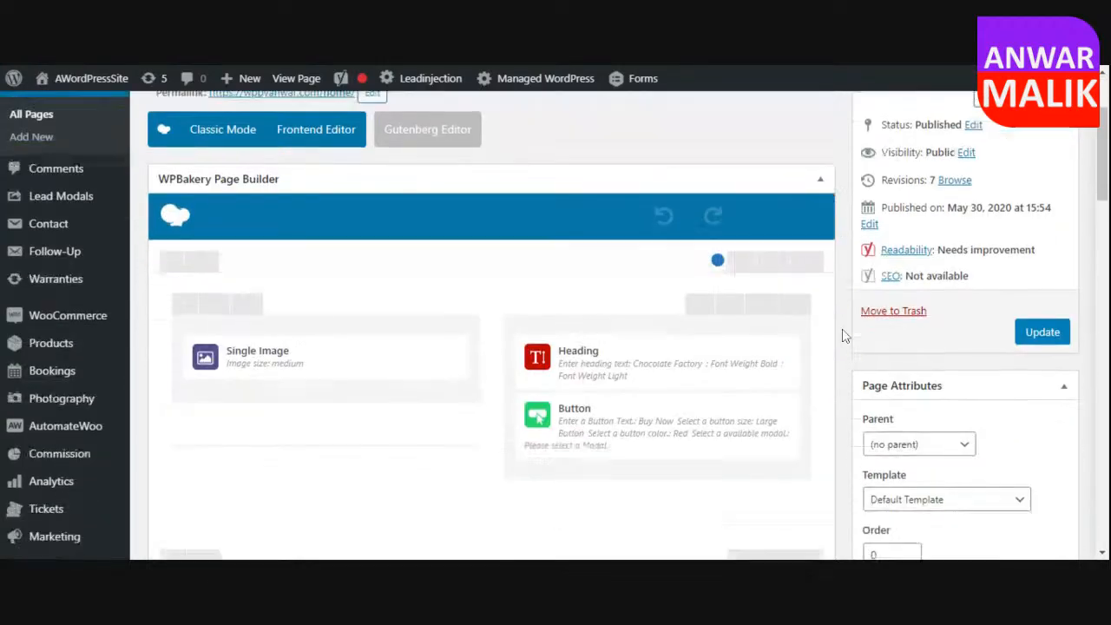
{"action": "scroll", "coordinate": [814, 391], "scroll_direction": "down", "scroll_amount": 1}
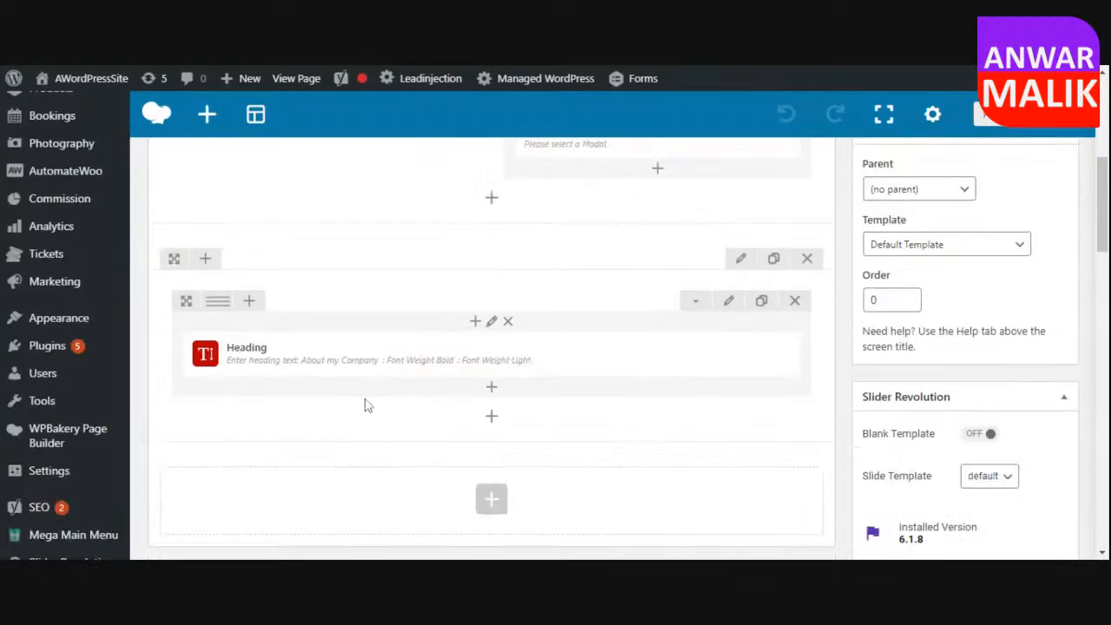
{"action": "left_click", "coordinate": [492, 388]}
{"action": "type", "text": "text"}
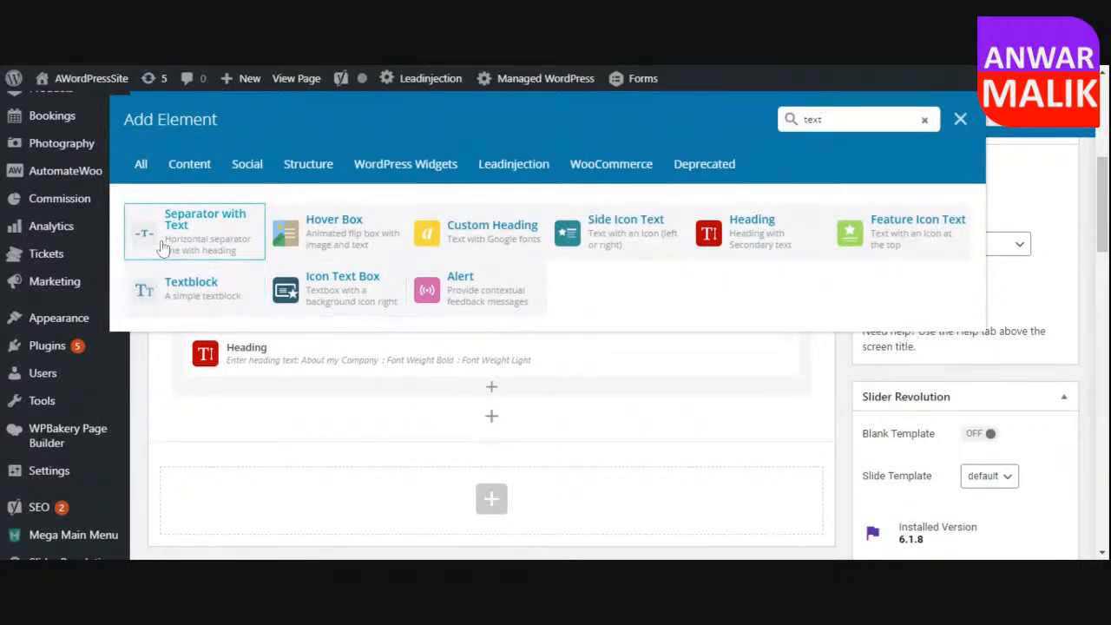
{"action": "left_click", "coordinate": [233, 281]}
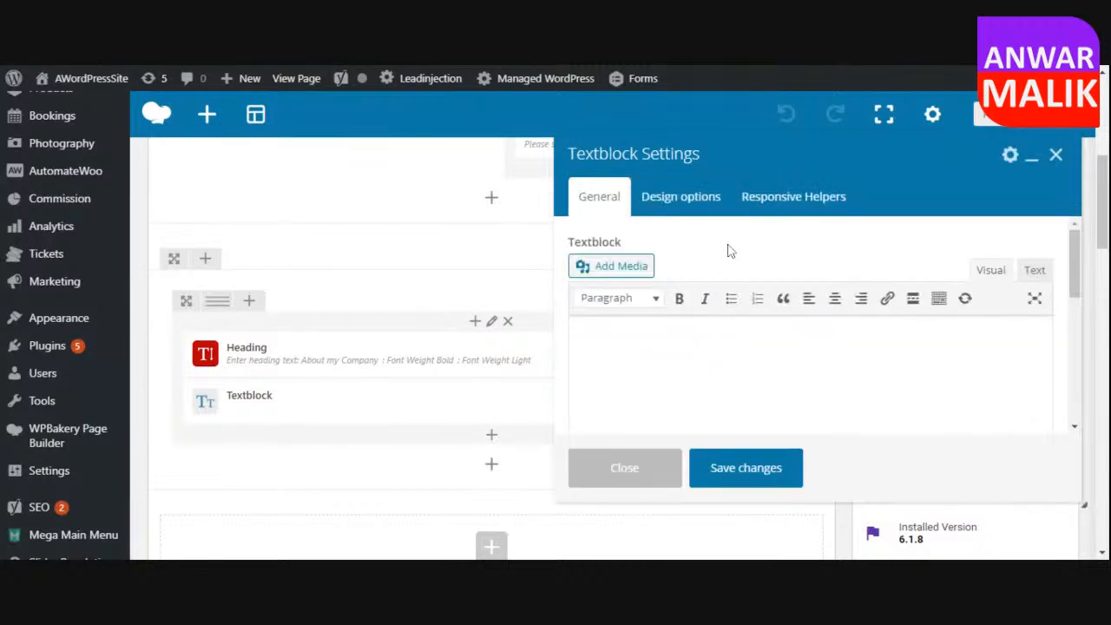
Paste the copied Lorem Ipsum paragraph into the new Textblock and save its settings.
{"action": "key", "text": "ctrl+v"}
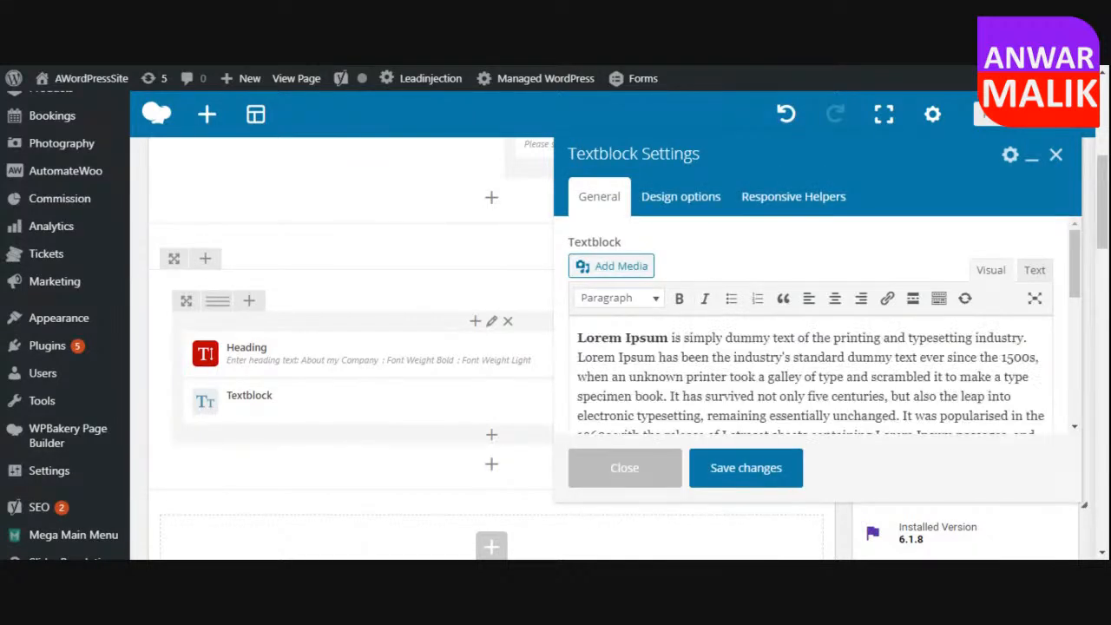
{"action": "scroll", "coordinate": [811, 348], "scroll_direction": "down", "scroll_amount": 1}
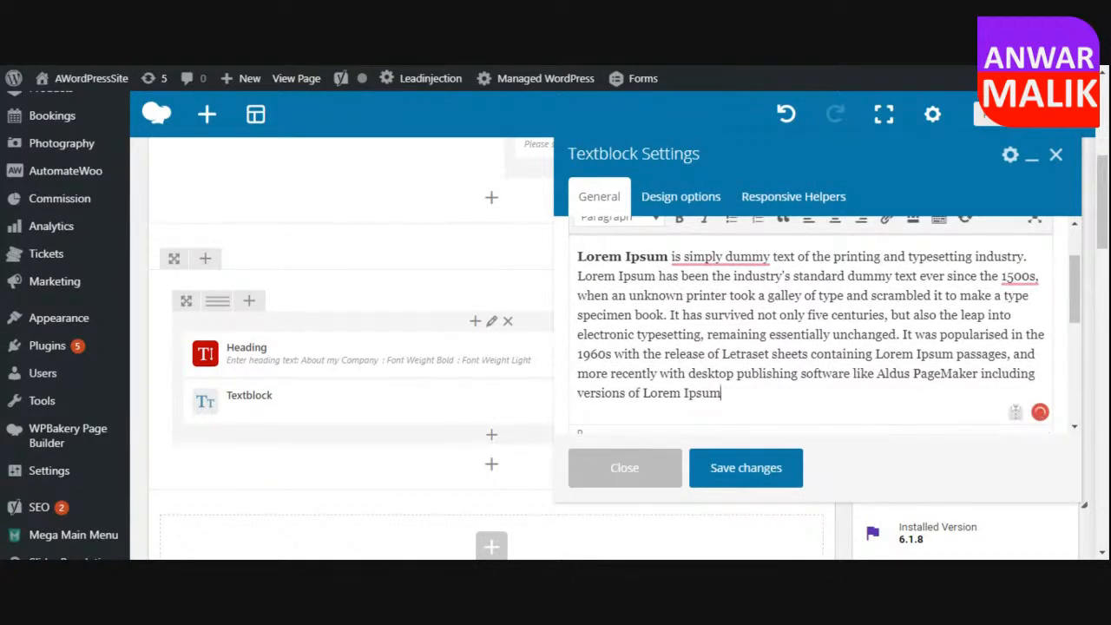
{"action": "left_click", "coordinate": [722, 470]}
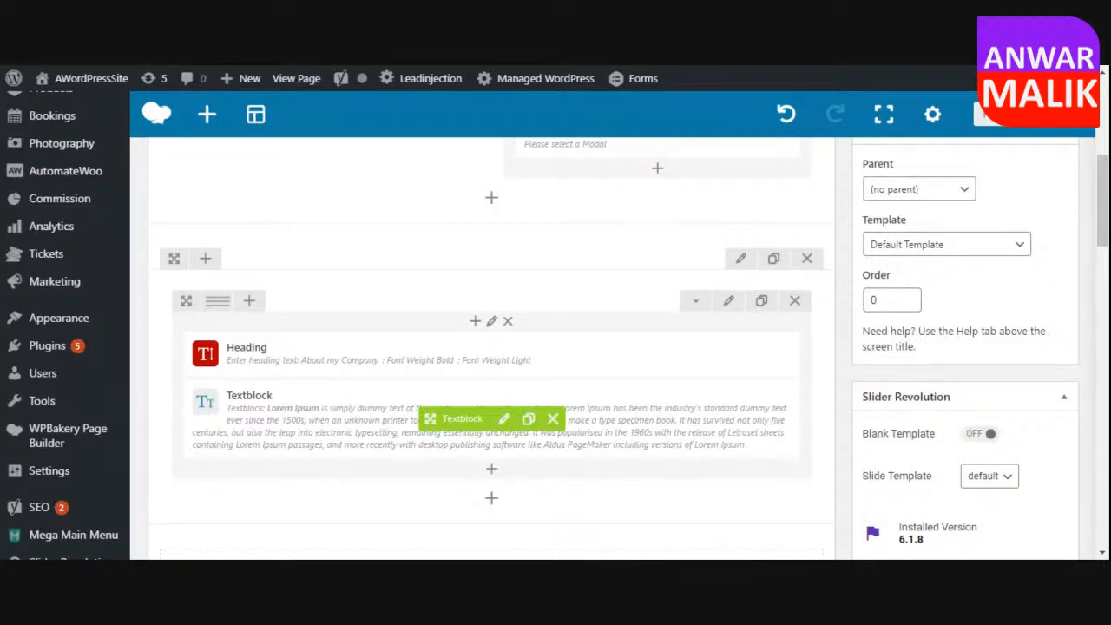
Center-align the Lorem Ipsum paragraph in the Textblock and save the change.
{"action": "left_click", "coordinate": [503, 418]}
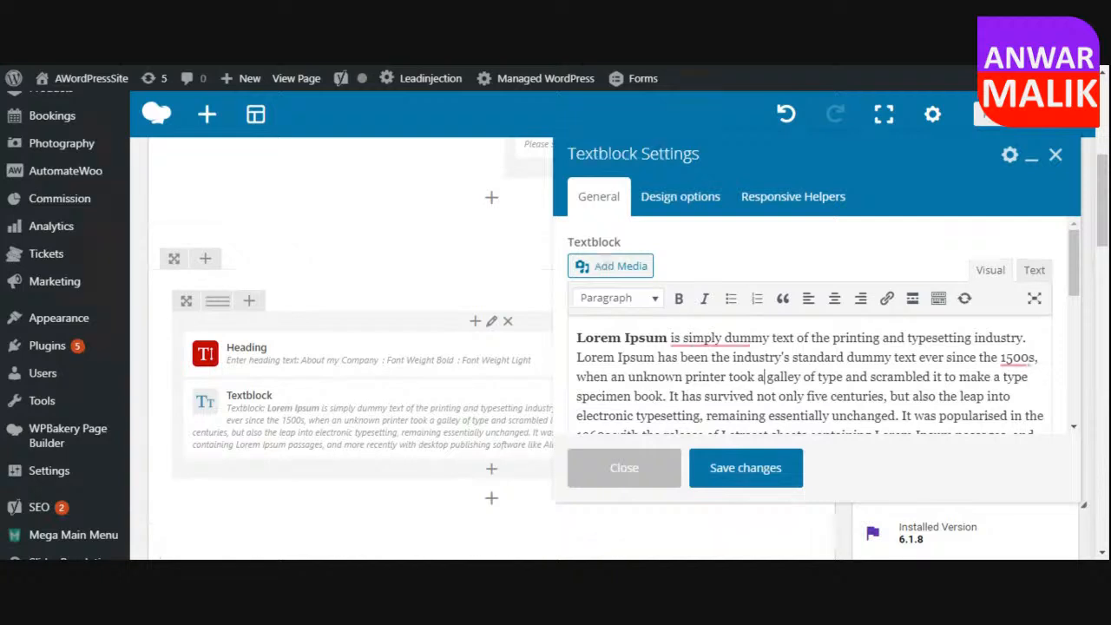
{"action": "left_click", "coordinate": [834, 298]}
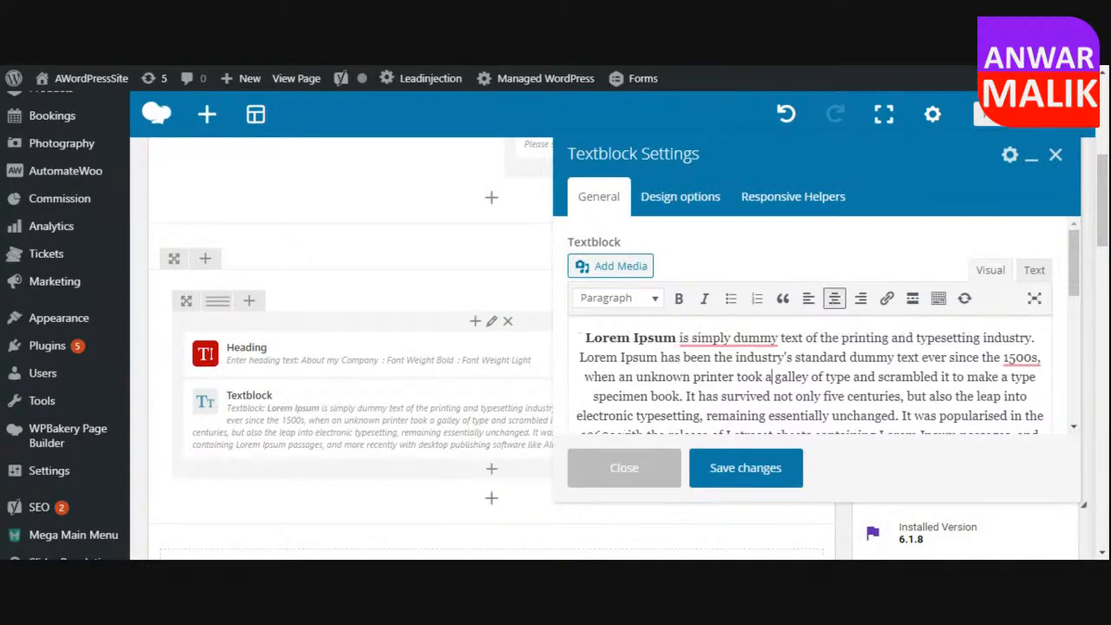
{"action": "left_click", "coordinate": [754, 469]}
{"action": "left_click", "coordinate": [764, 471]}
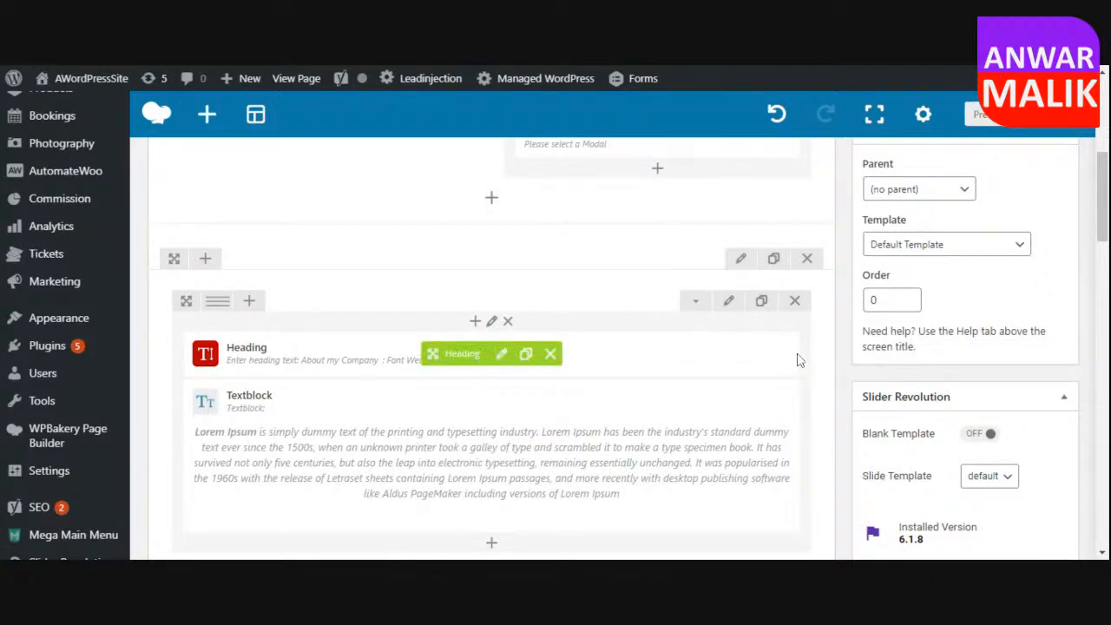
Update the Home page and check the centered About paragraph on the published page.
{"action": "scroll", "coordinate": [793, 364], "scroll_direction": "up", "scroll_amount": 4}
{"action": "scroll", "coordinate": [796, 363], "scroll_direction": "up", "scroll_amount": 1}
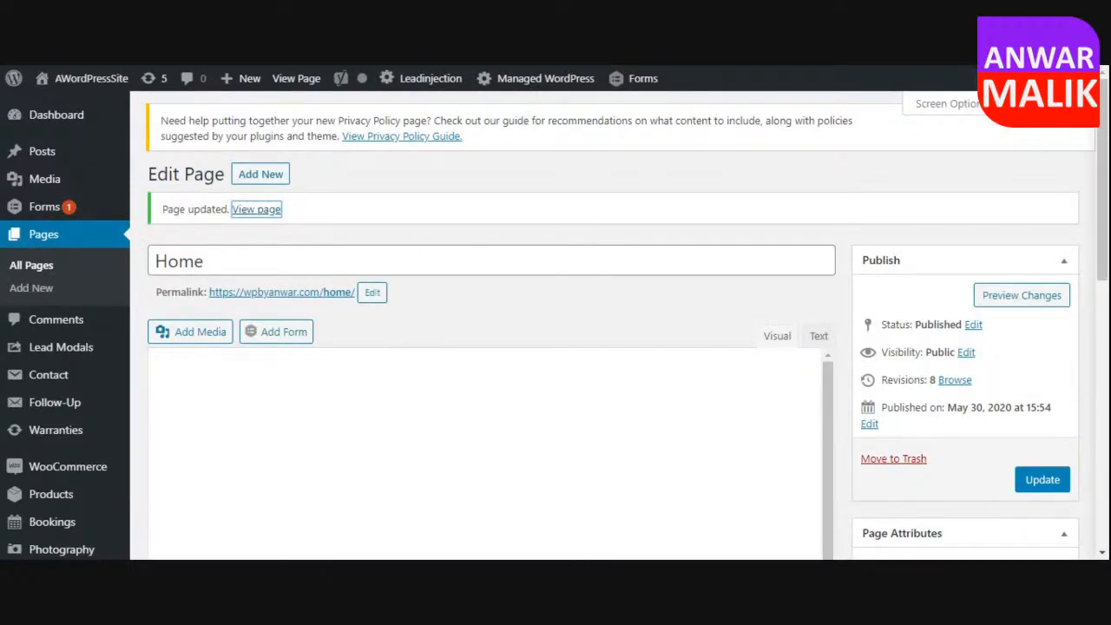
{"action": "left_click", "coordinate": [256, 209]}
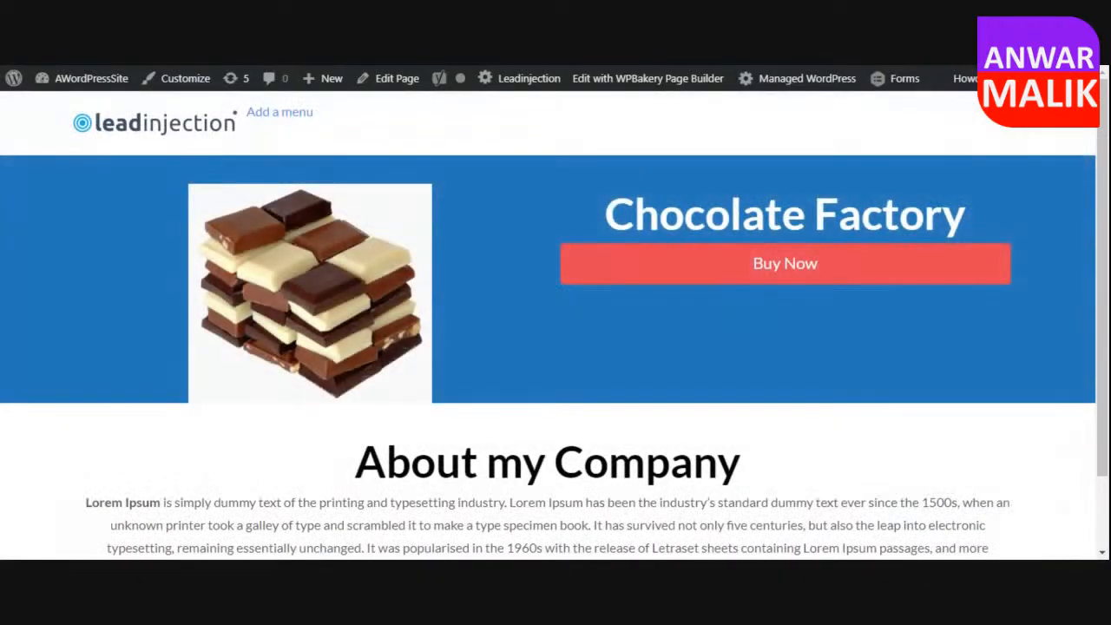
{"action": "scroll", "coordinate": [555, 347], "scroll_direction": "down", "scroll_amount": 1}
{"action": "left_click_drag", "start_coordinate": [488, 374], "coordinate": [687, 375]}
{"action": "left_click_drag", "start_coordinate": [686, 461], "coordinate": [766, 463]}
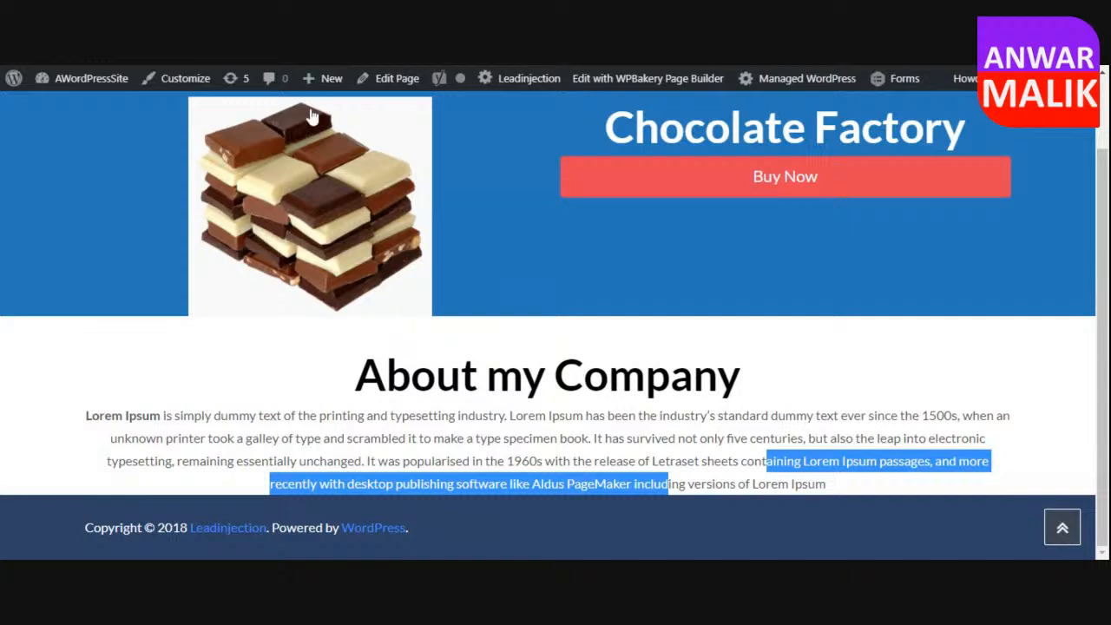
Reopen the Home page for editing and add a new section below the About section.
{"action": "left_click", "coordinate": [397, 79]}
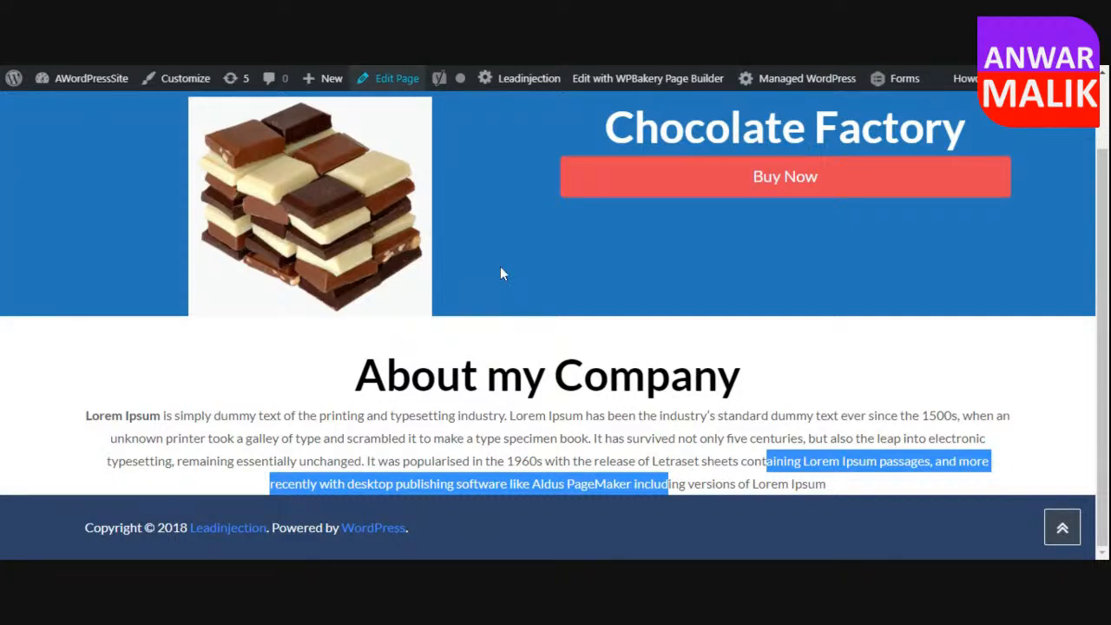
{"action": "scroll", "coordinate": [500, 273], "scroll_direction": "down", "scroll_amount": 3}
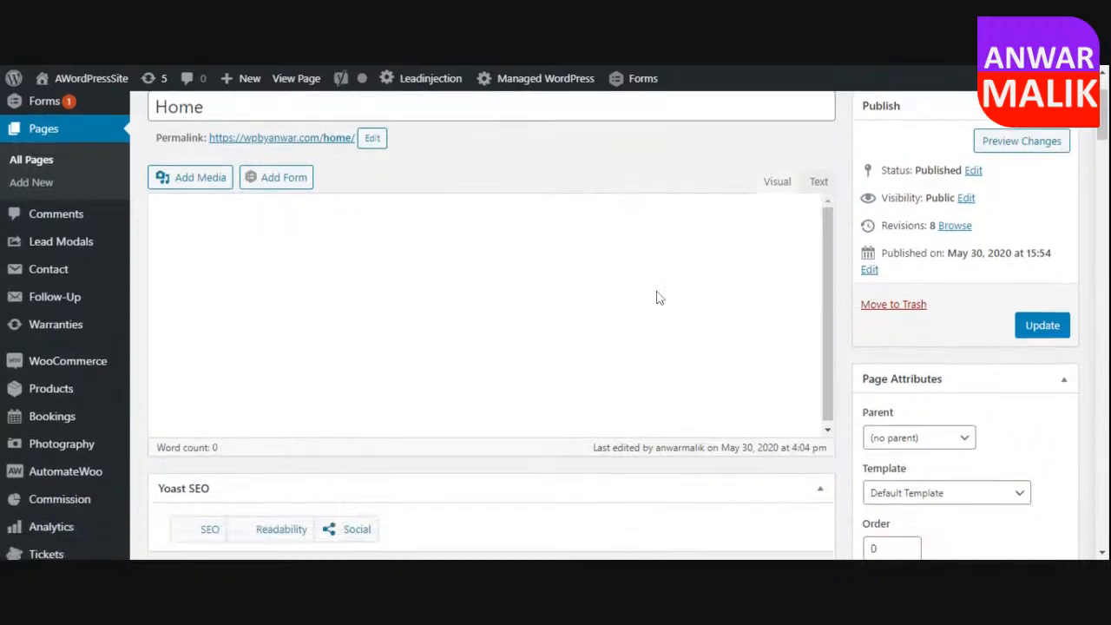
{"action": "scroll", "coordinate": [851, 326], "scroll_direction": "down", "scroll_amount": 3}
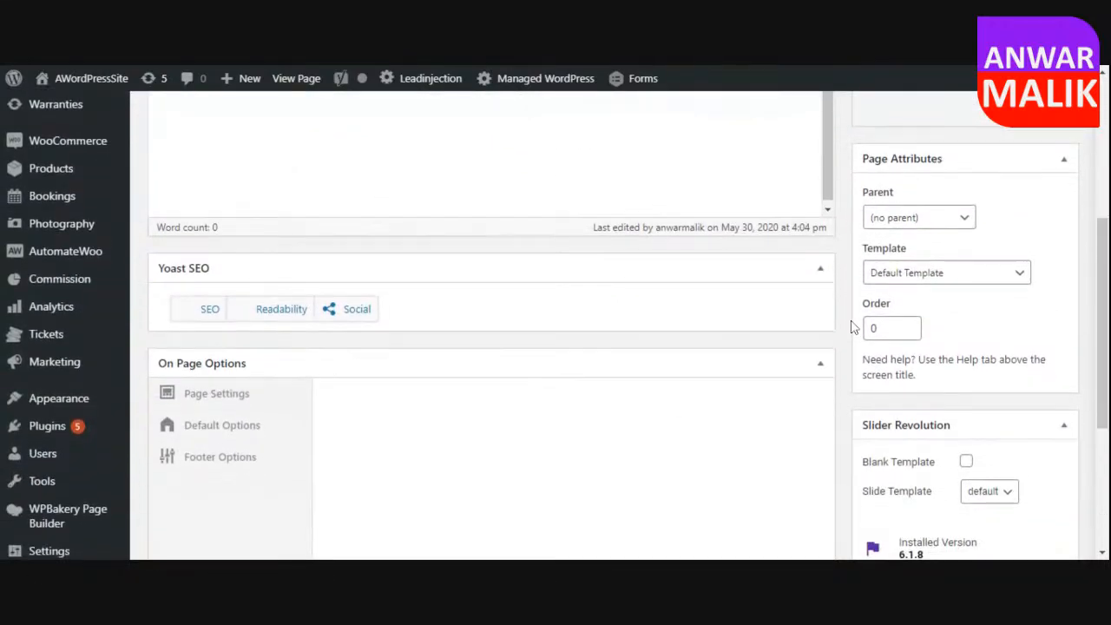
{"action": "scroll", "coordinate": [850, 326], "scroll_direction": "up", "scroll_amount": 2}
{"action": "scroll", "coordinate": [850, 327], "scroll_direction": "up", "scroll_amount": 5}
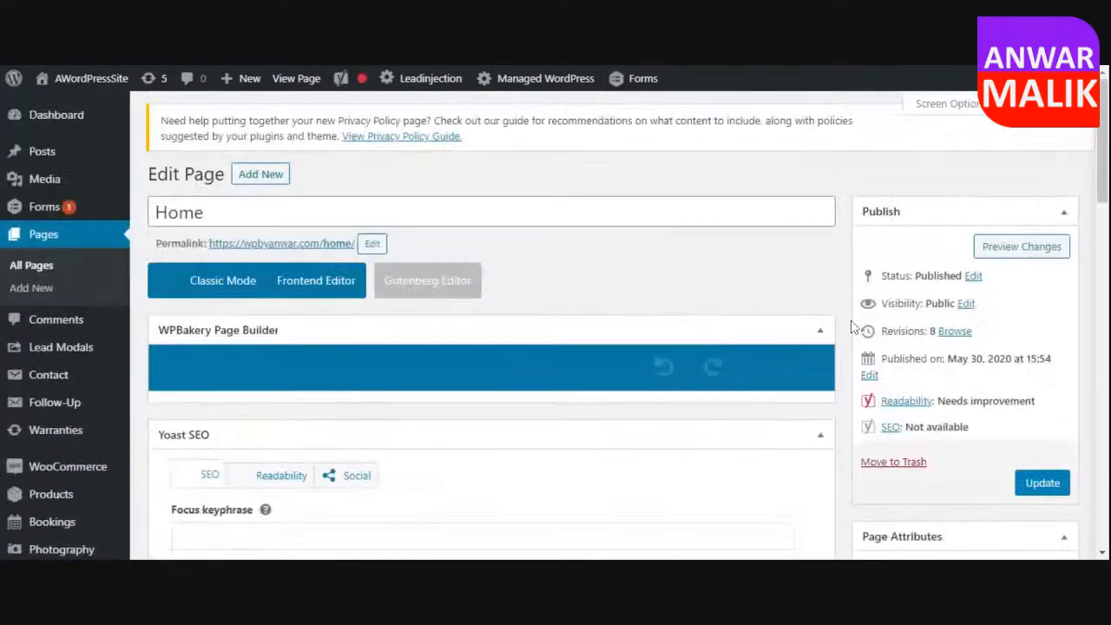
{"action": "scroll", "coordinate": [851, 327], "scroll_direction": "down", "scroll_amount": 5}
{"action": "scroll", "coordinate": [851, 327], "scroll_direction": "down", "scroll_amount": 3}
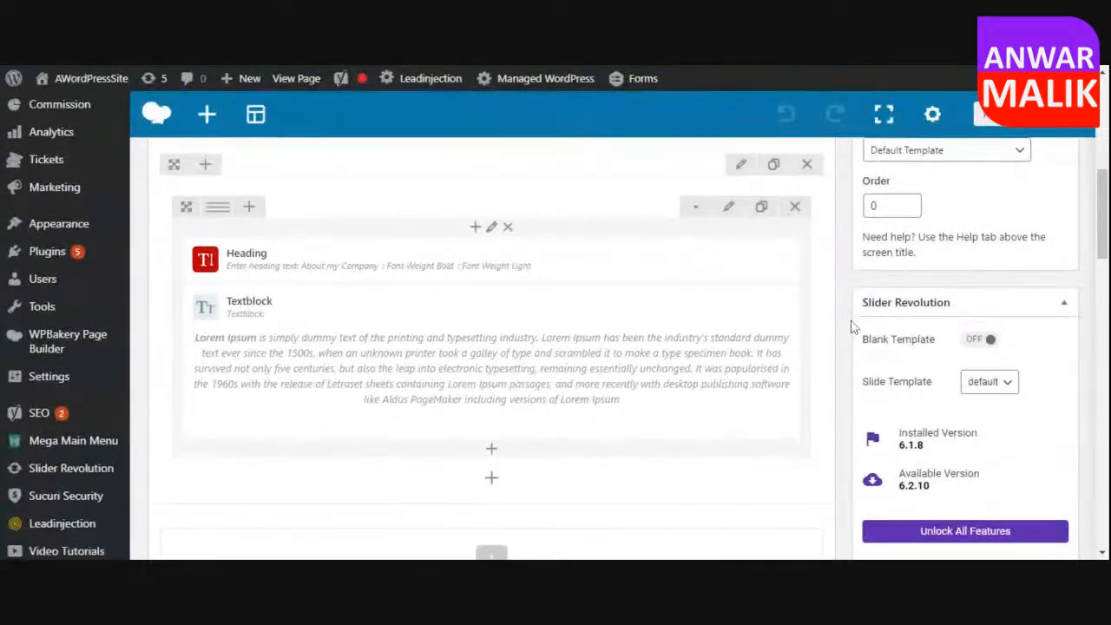
{"action": "left_click", "coordinate": [491, 411]}
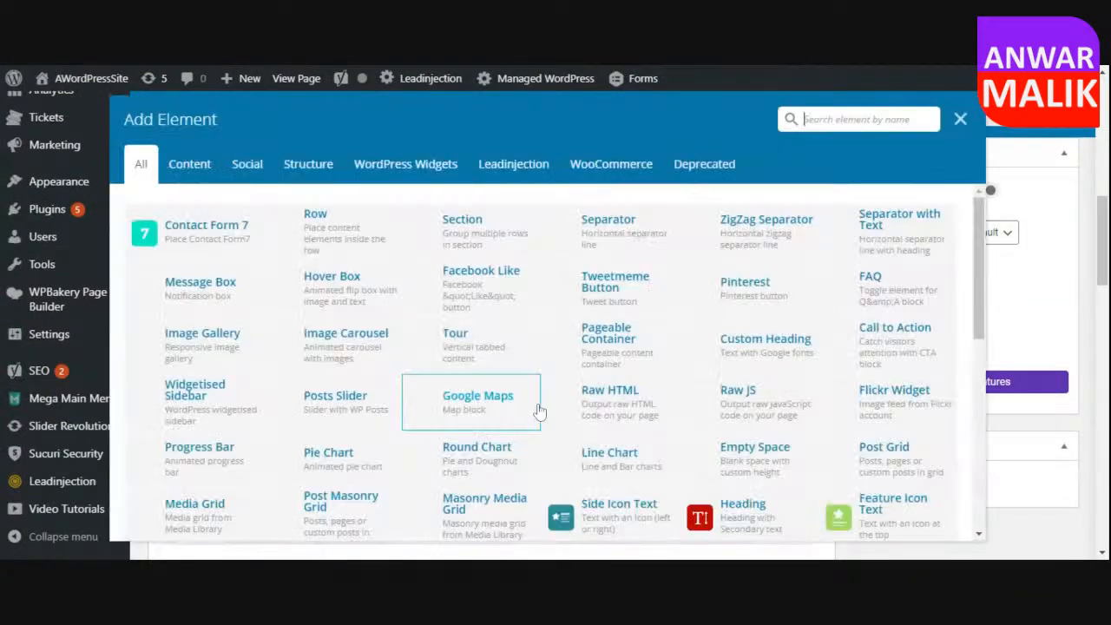
{"action": "left_click", "coordinate": [442, 236]}
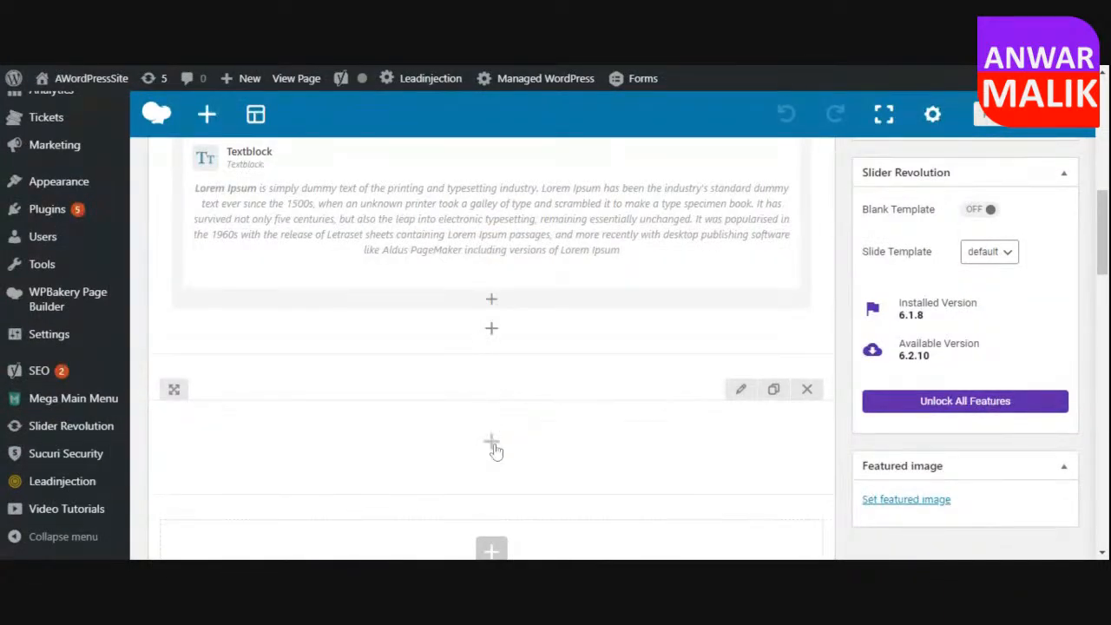
Add a row inside the new section and split it into three equal columns.
{"action": "left_click", "coordinate": [492, 443]}
{"action": "left_click", "coordinate": [186, 236]}
{"action": "scroll", "coordinate": [464, 389], "scroll_direction": "down", "scroll_amount": 2}
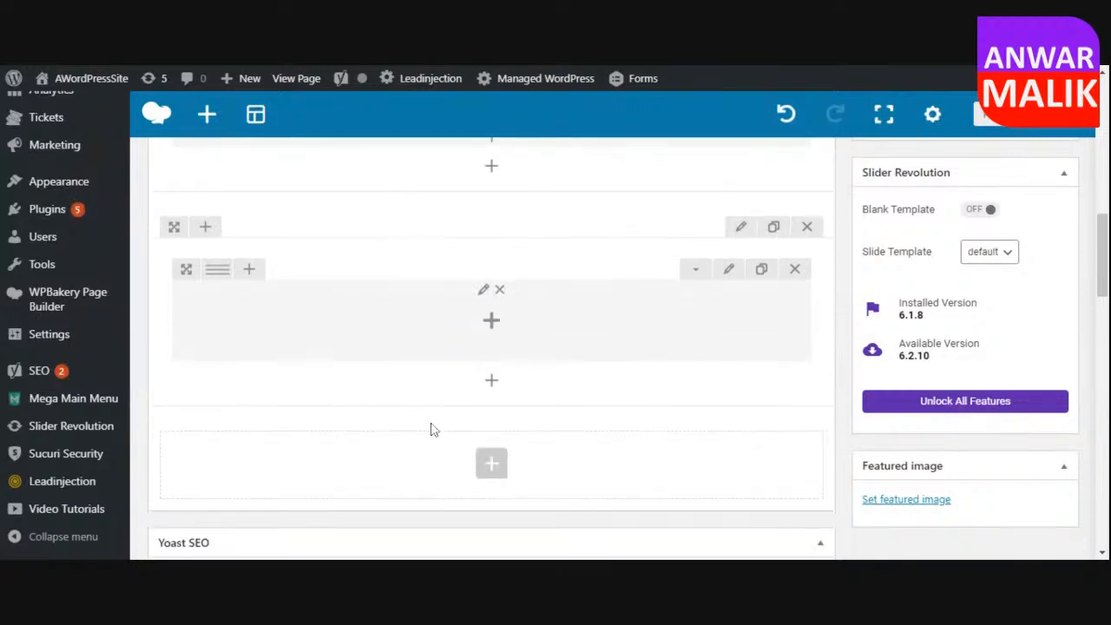
{"action": "mouse_move", "coordinate": [219, 270]}
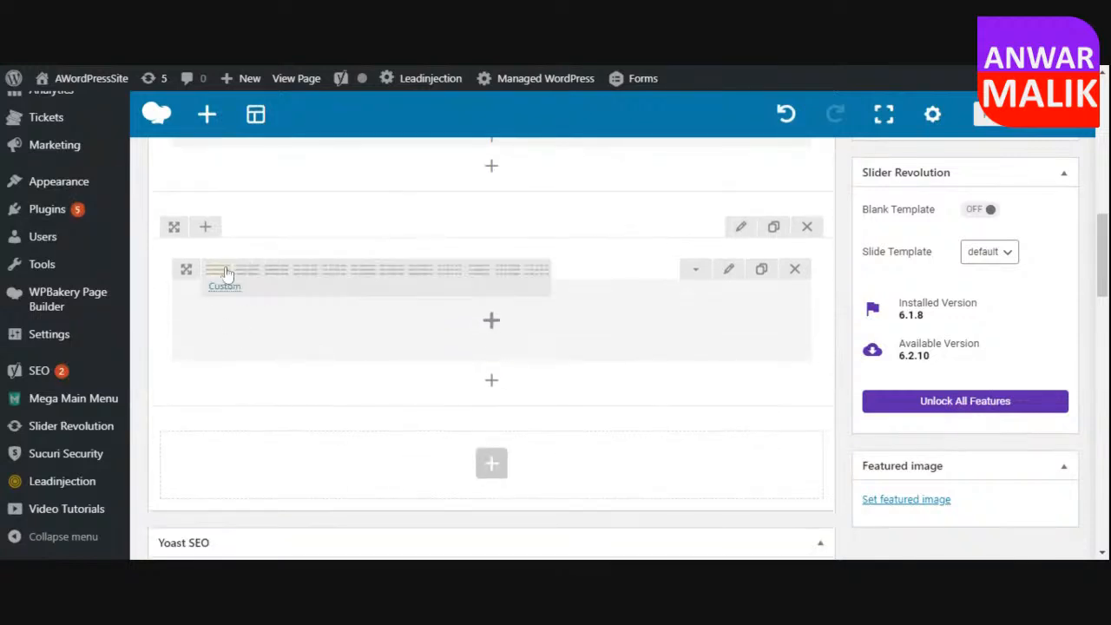
{"action": "left_click", "coordinate": [307, 275]}
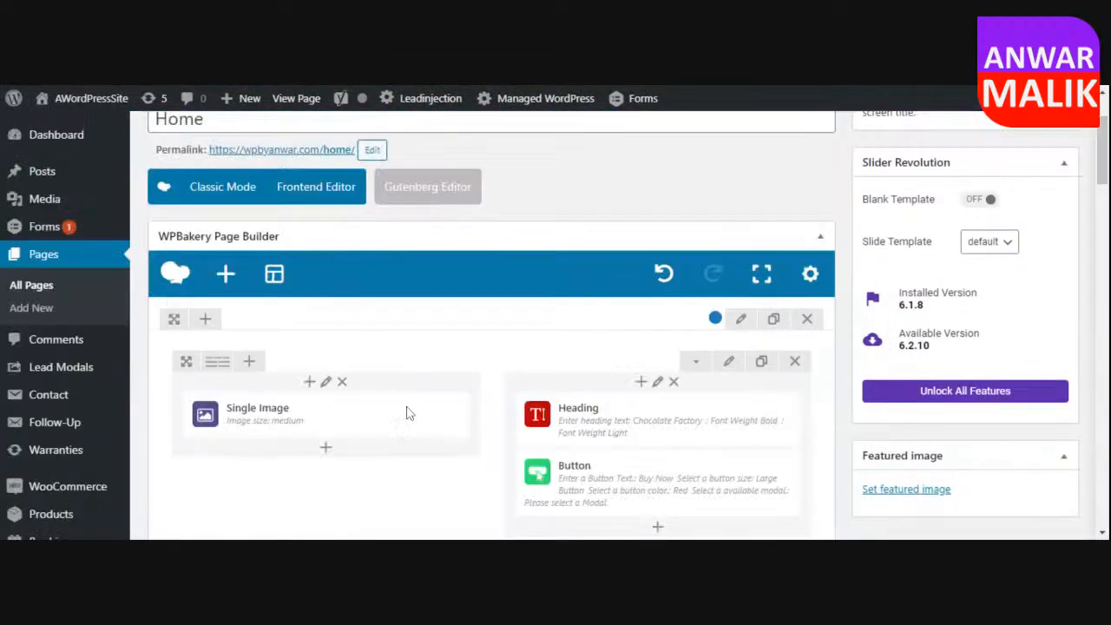
Add a Single Image element to the first column of the three-column row.
{"action": "scroll", "coordinate": [425, 360], "scroll_direction": "down", "scroll_amount": 2}
{"action": "scroll", "coordinate": [421, 364], "scroll_direction": "down", "scroll_amount": 5}
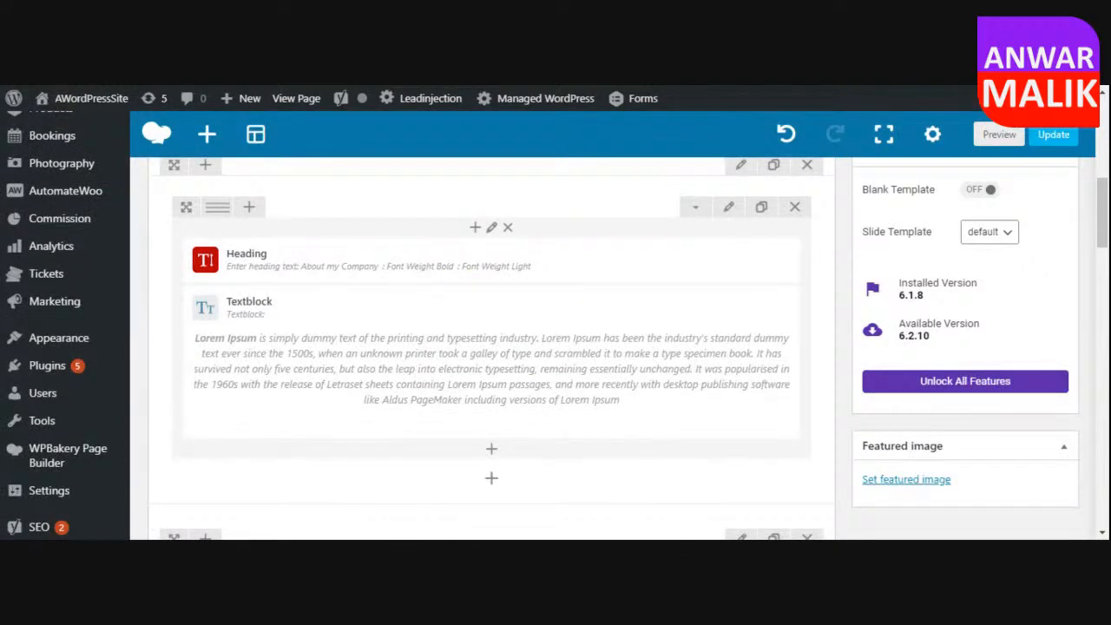
{"action": "scroll", "coordinate": [339, 352], "scroll_direction": "down", "scroll_amount": 5}
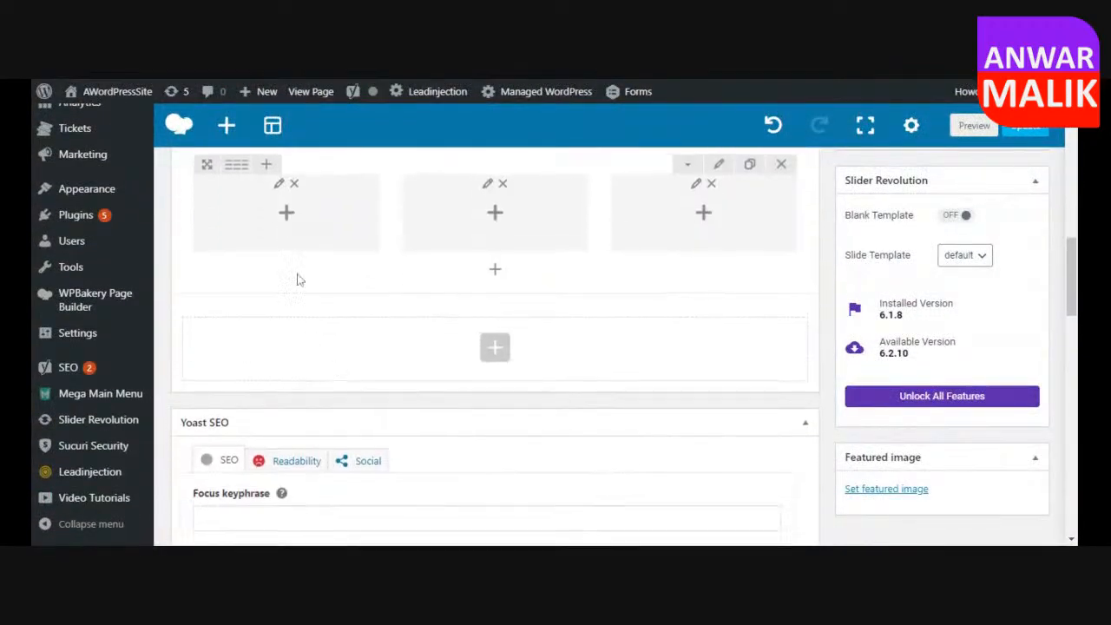
{"action": "left_click", "coordinate": [287, 213]}
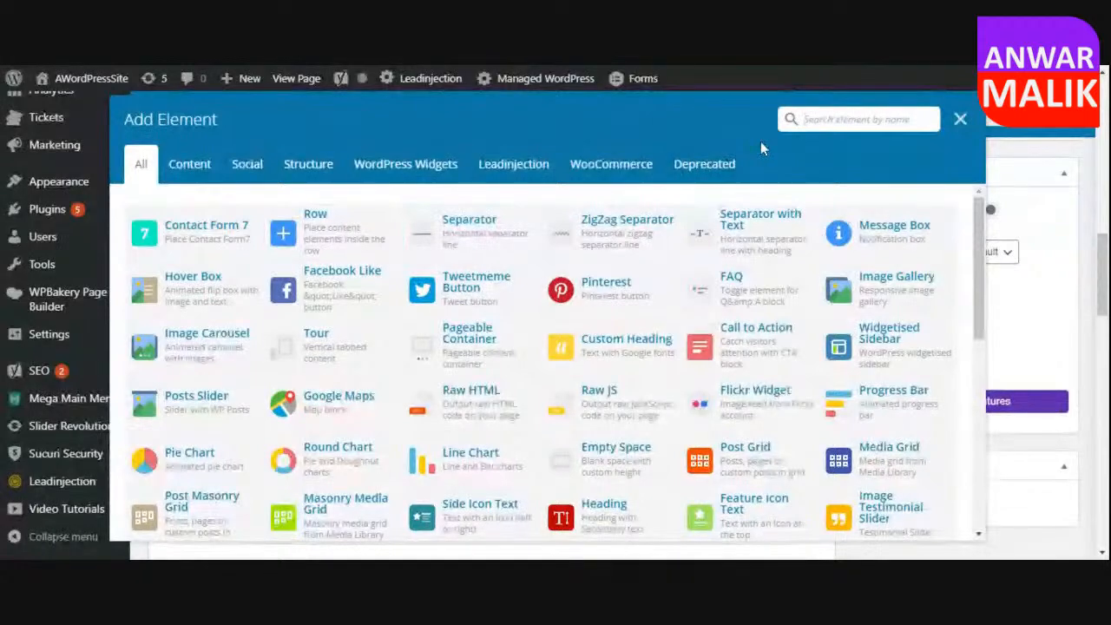
{"action": "type", "text": "simpl"}
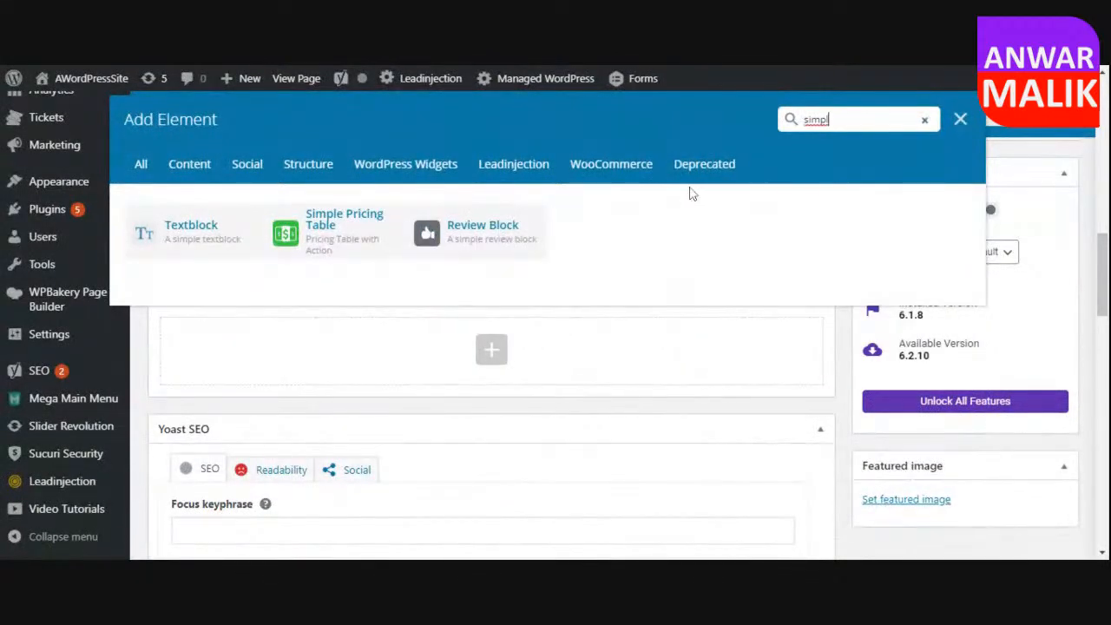
{"action": "key", "text": "BackSpace"}
{"action": "key", "text": "BackSpace"}
{"action": "key", "text": "BackSpace"}
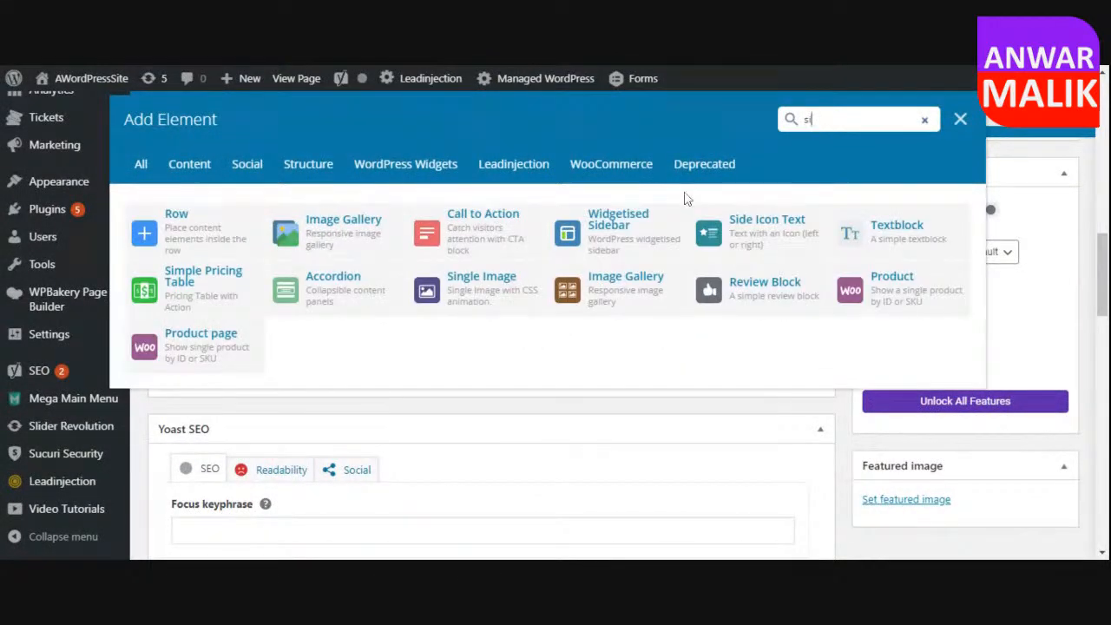
{"action": "type", "text": "ng"}
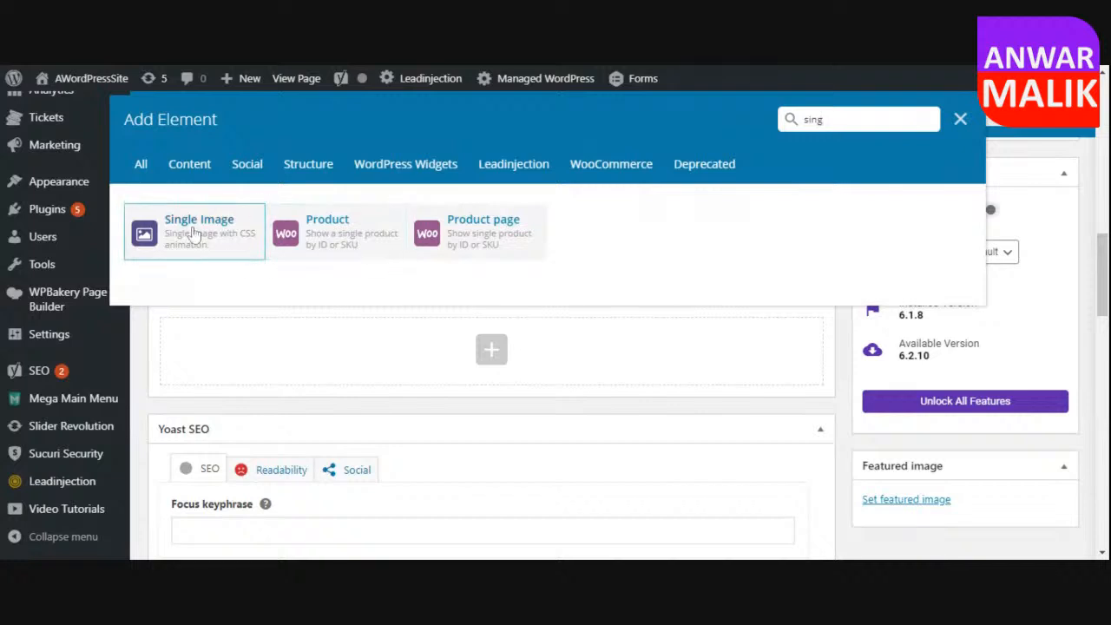
{"action": "left_click", "coordinate": [203, 240]}
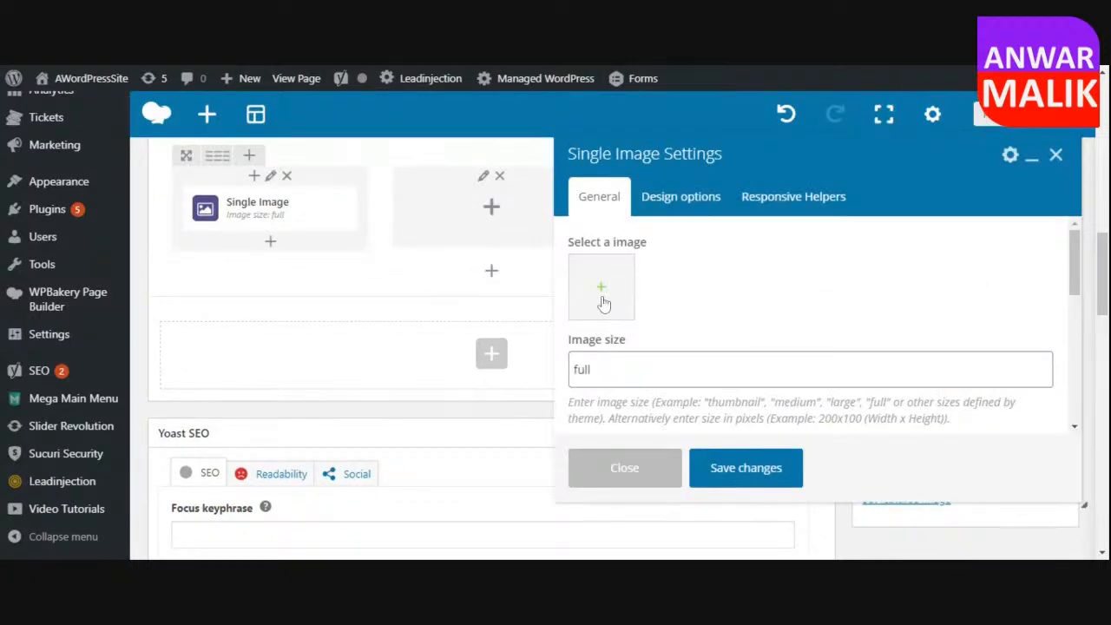
Upload ecommerce-2607114_1920.jpg, set it as the Single Image element's picture at full size, and save the element.
{"action": "left_click", "coordinate": [602, 298]}
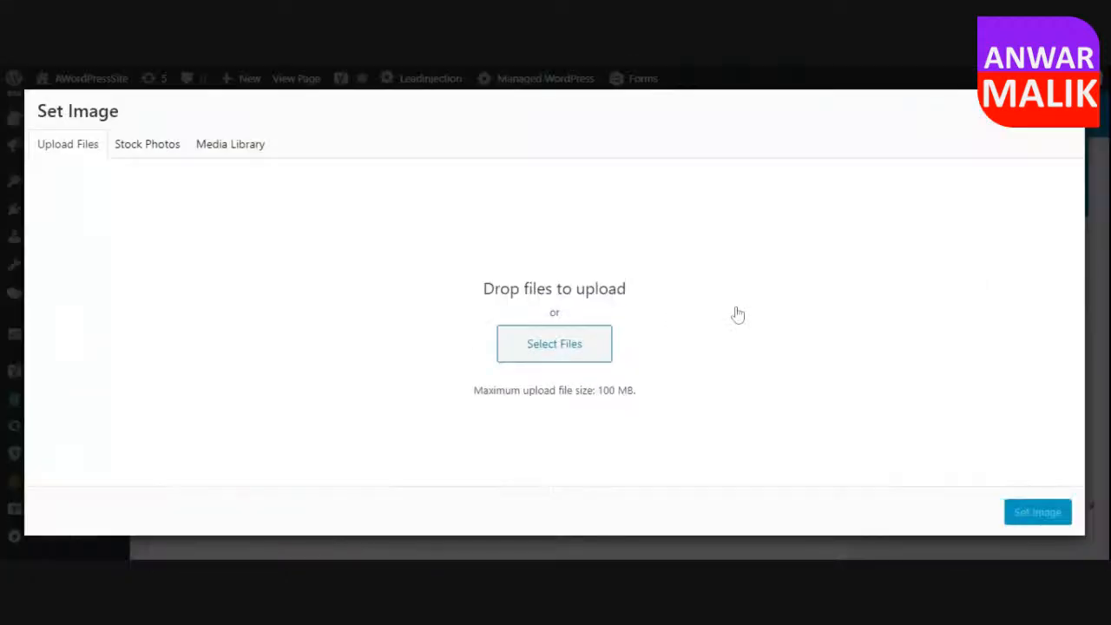
{"action": "left_click", "coordinate": [610, 354]}
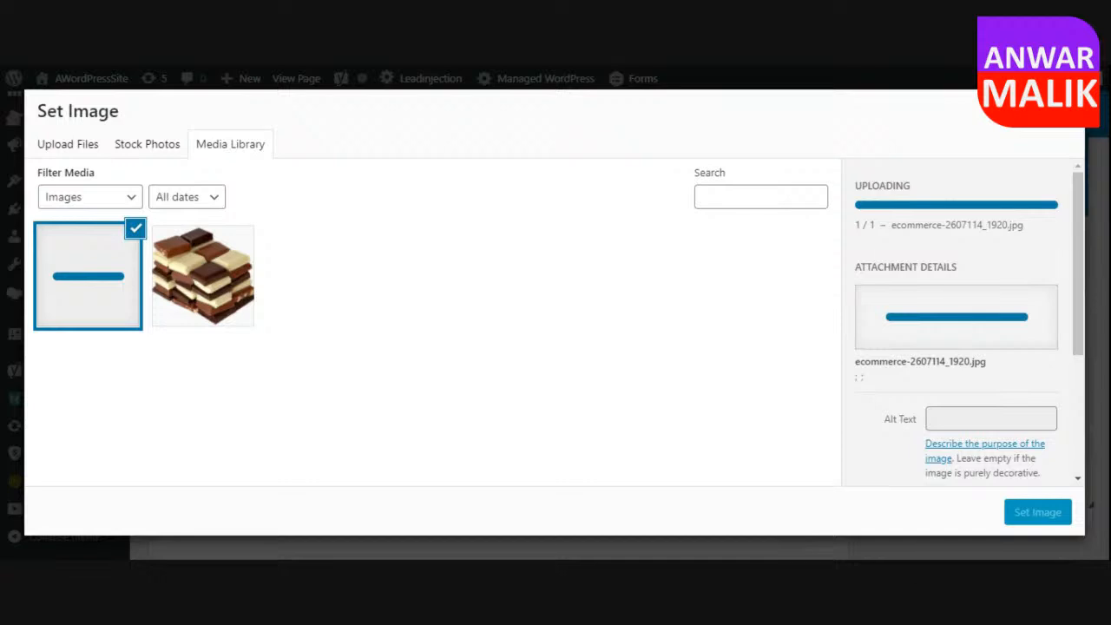
{"action": "left_click", "coordinate": [1036, 513]}
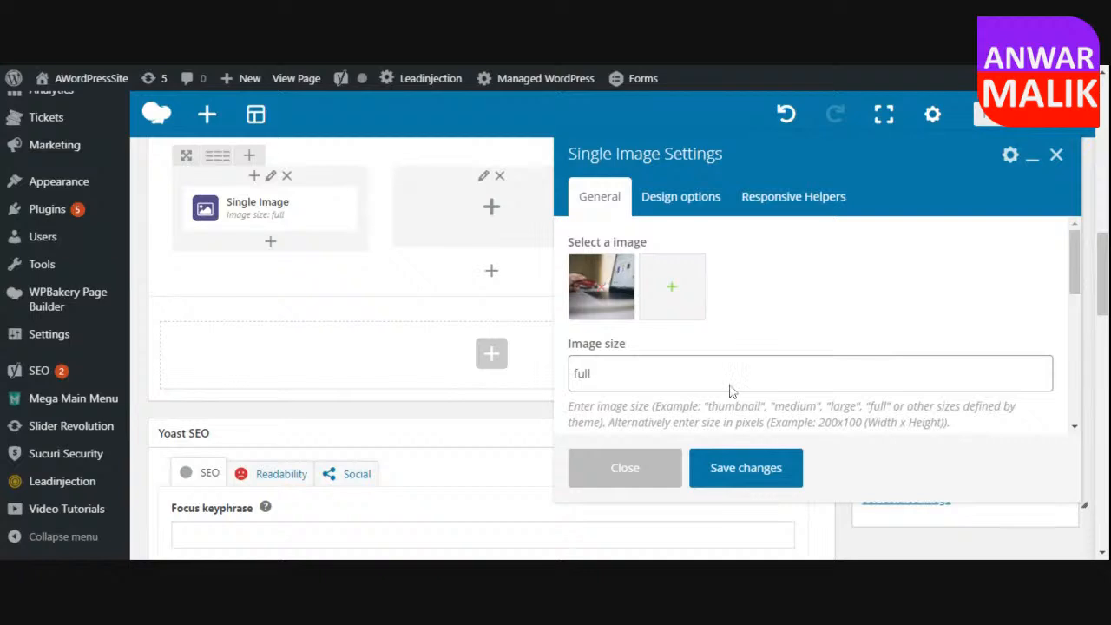
{"action": "left_click", "coordinate": [761, 472]}
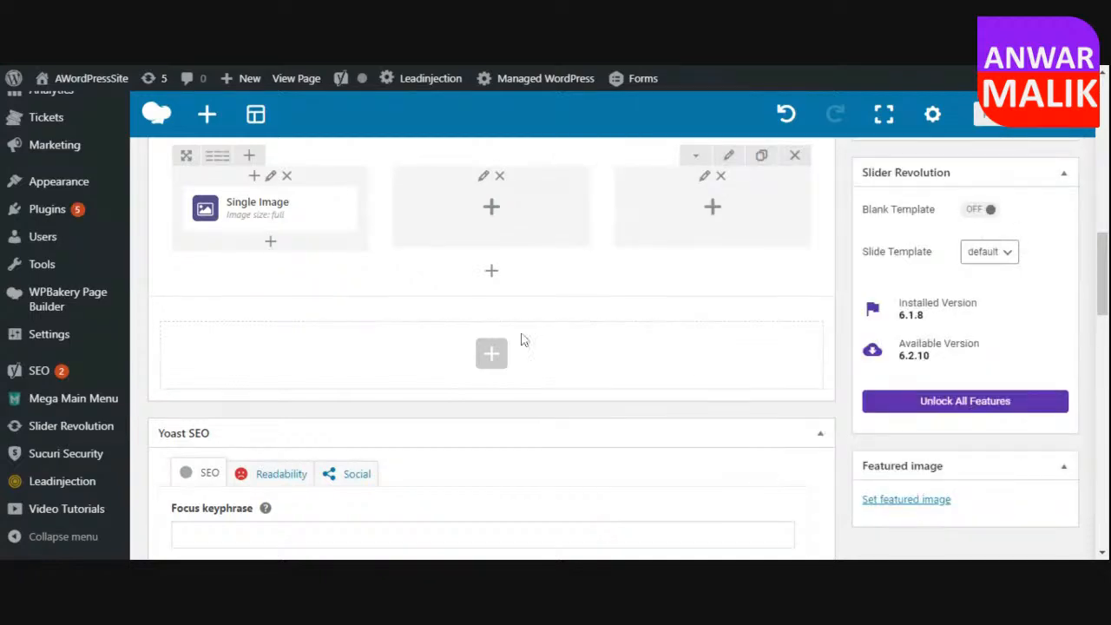
Duplicate the Single Image element twice and place one copy in each of the two empty columns.
{"action": "scroll", "coordinate": [498, 333], "scroll_direction": "up", "scroll_amount": 1}
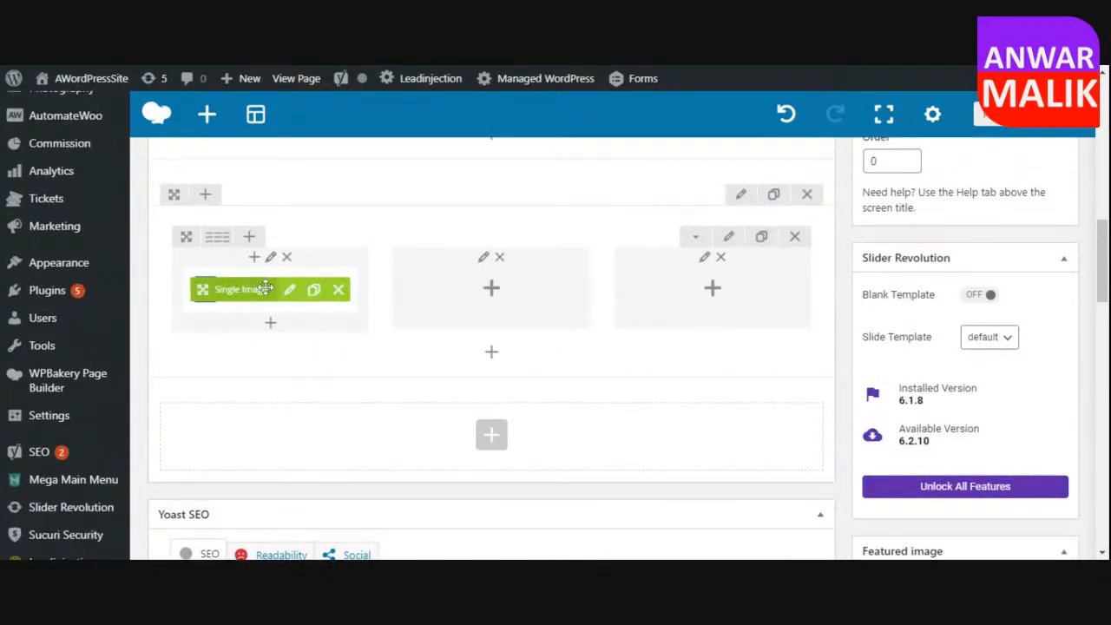
{"action": "left_click", "coordinate": [314, 293]}
{"action": "left_click", "coordinate": [314, 293]}
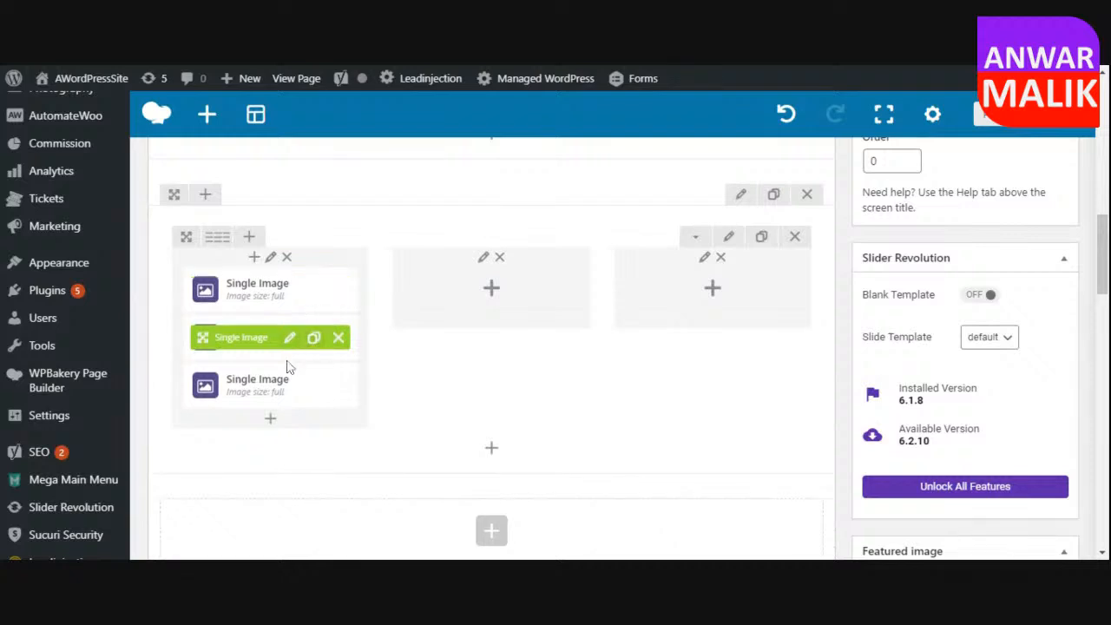
{"action": "left_click_drag", "start_coordinate": [203, 384], "coordinate": [471, 300]}
{"action": "left_click_drag", "start_coordinate": [200, 337], "coordinate": [712, 295]}
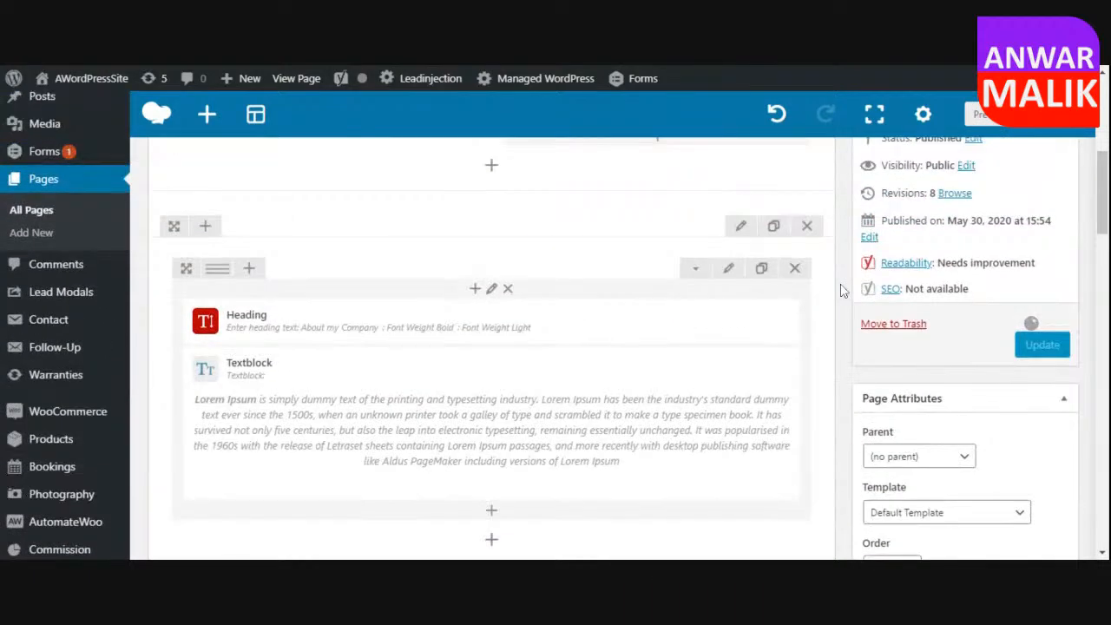
Update the Home page and check the three-column image section on the published page.
{"action": "scroll", "coordinate": [840, 291], "scroll_direction": "up", "scroll_amount": 5}
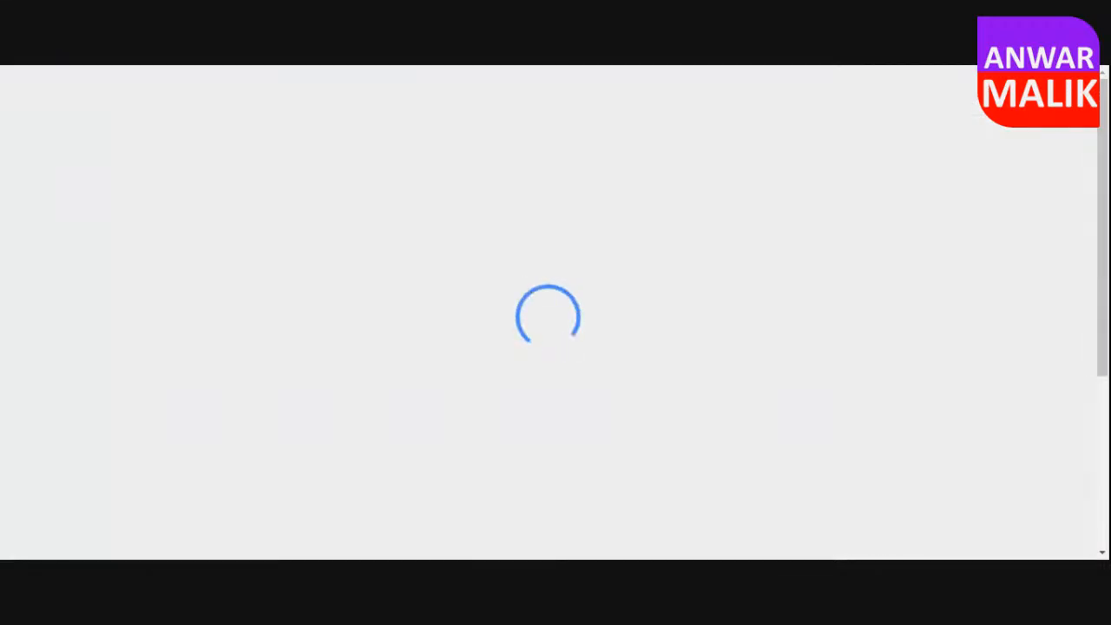
{"action": "scroll", "coordinate": [630, 371], "scroll_direction": "down", "scroll_amount": 5}
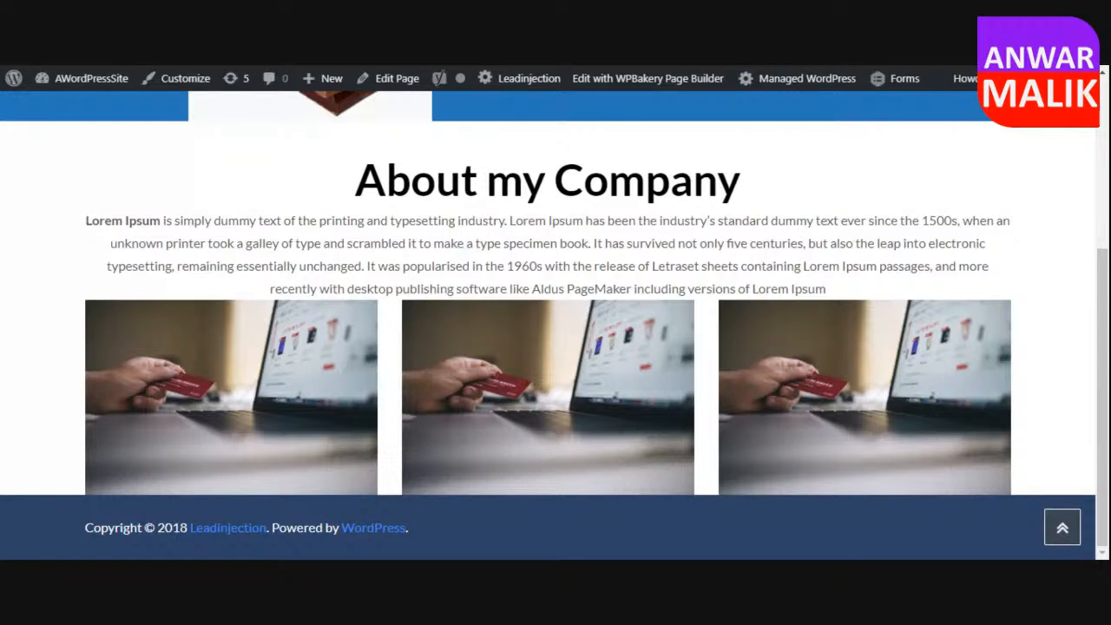
{"action": "scroll", "coordinate": [451, 295], "scroll_direction": "up", "scroll_amount": 4}
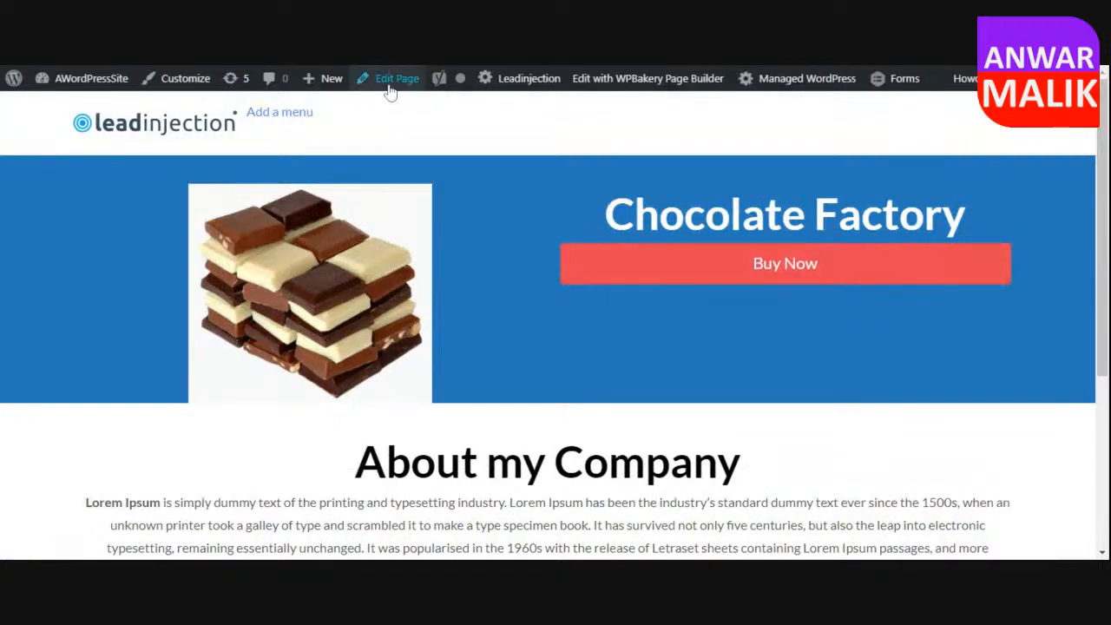
Create a new page titled "About" and publish it.
{"action": "mouse_move", "coordinate": [95, 89]}
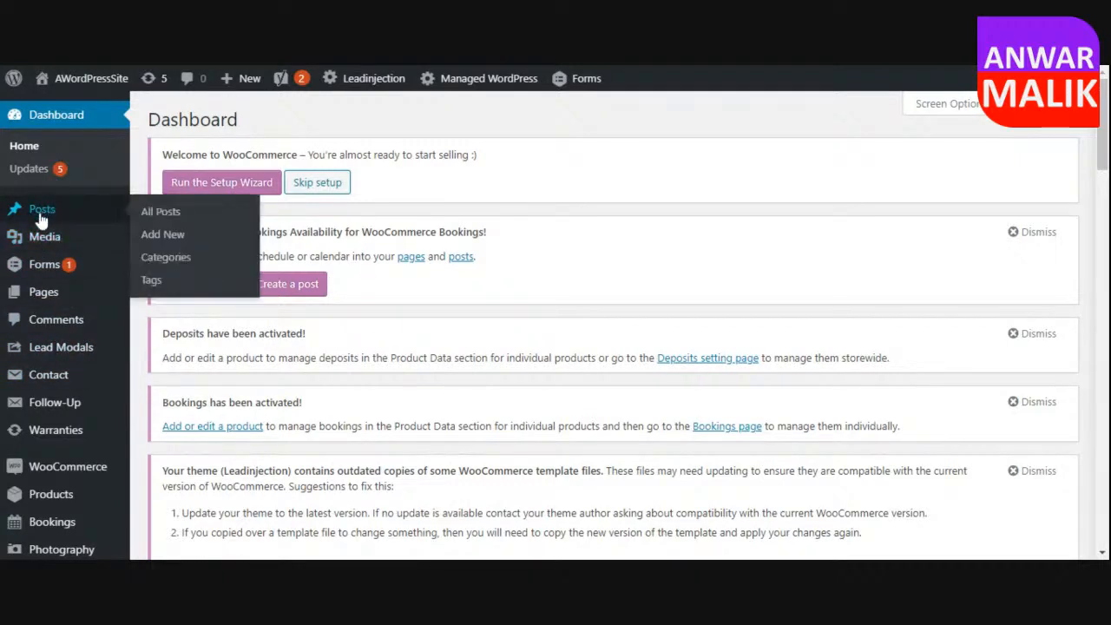
{"action": "mouse_move", "coordinate": [43, 291]}
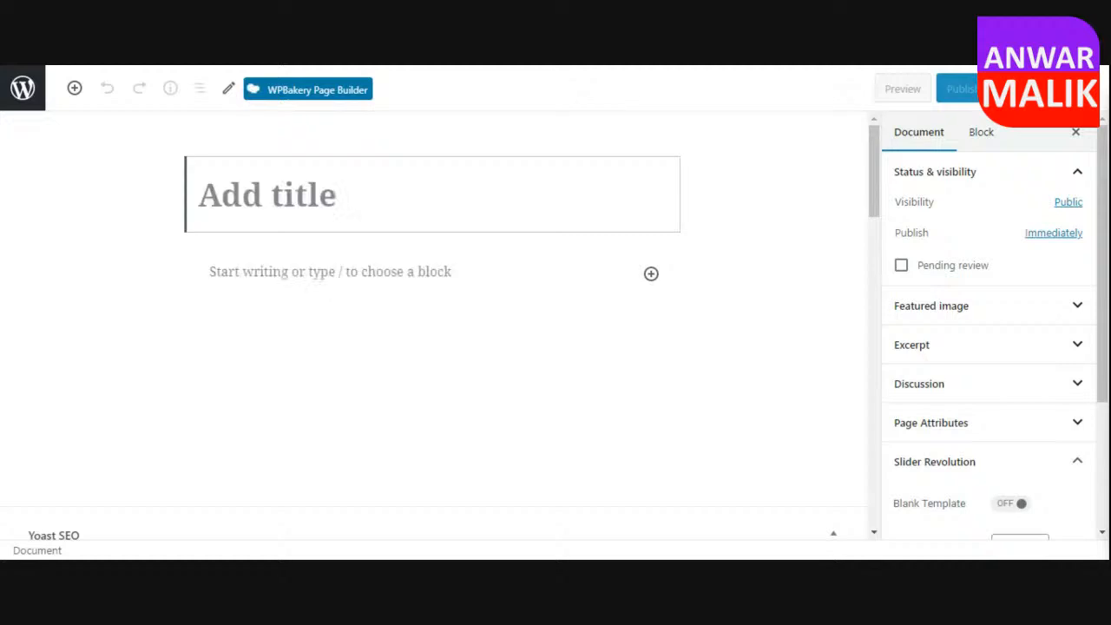
{"action": "type", "text": "About"}
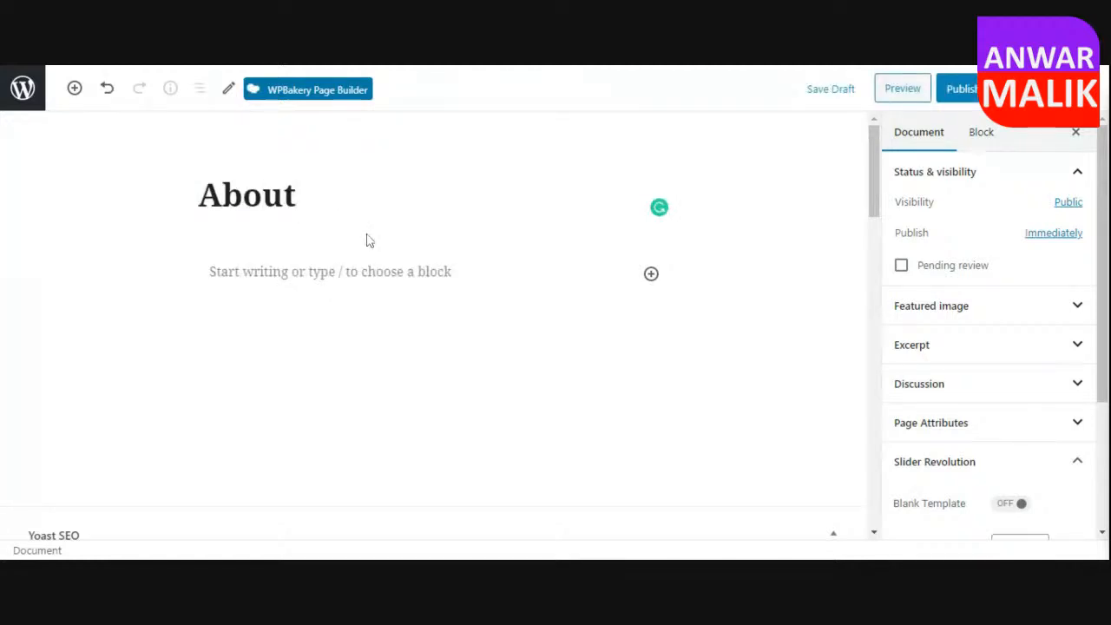
{"action": "left_click", "coordinate": [972, 101]}
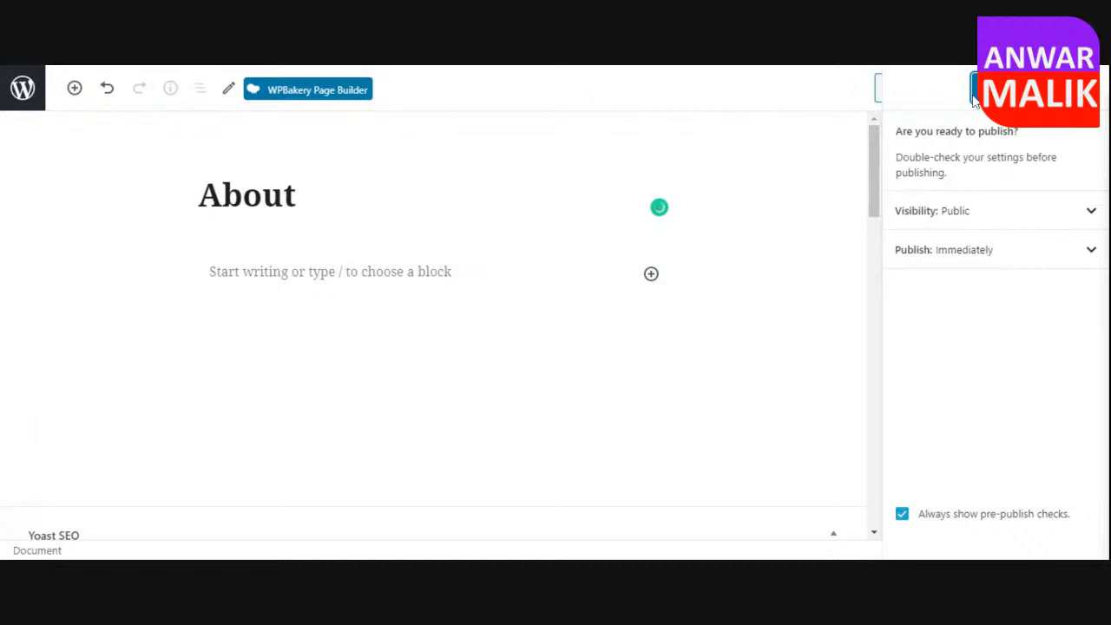
{"action": "left_click", "coordinate": [973, 95]}
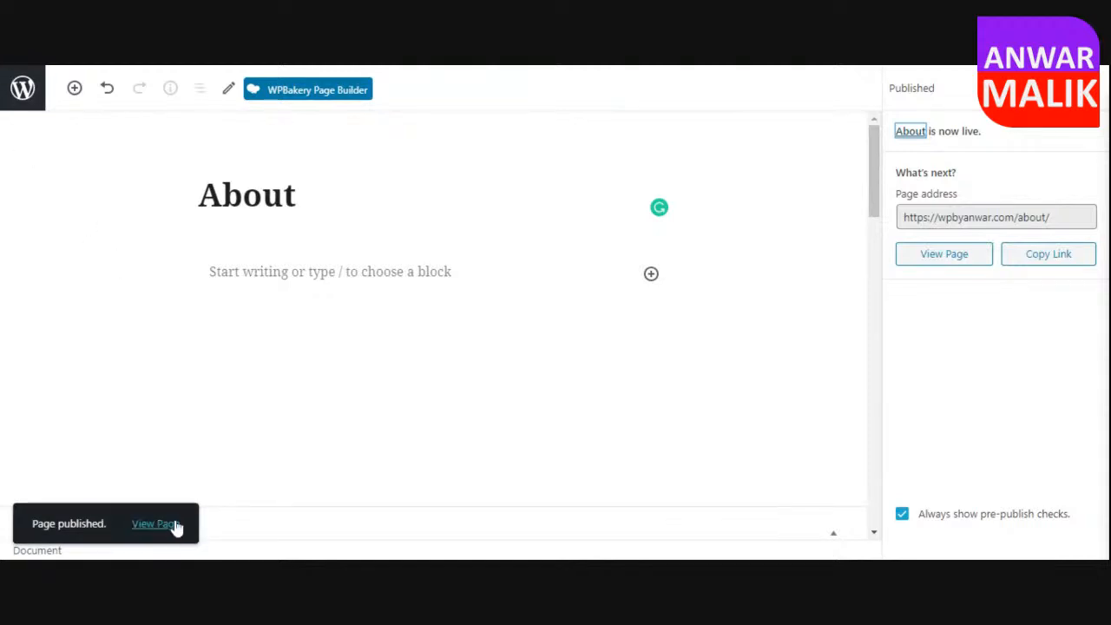
Create another new page with WPBakery Page Builder, title it "Servcies" and publish it.
{"action": "left_click", "coordinate": [13, 78]}
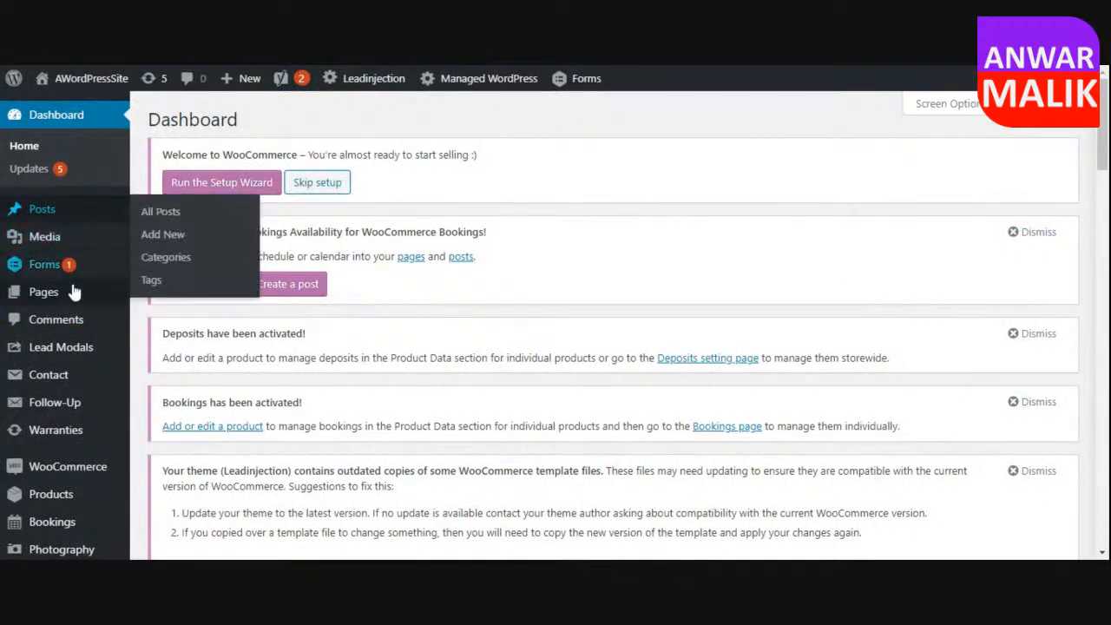
{"action": "mouse_move", "coordinate": [50, 295]}
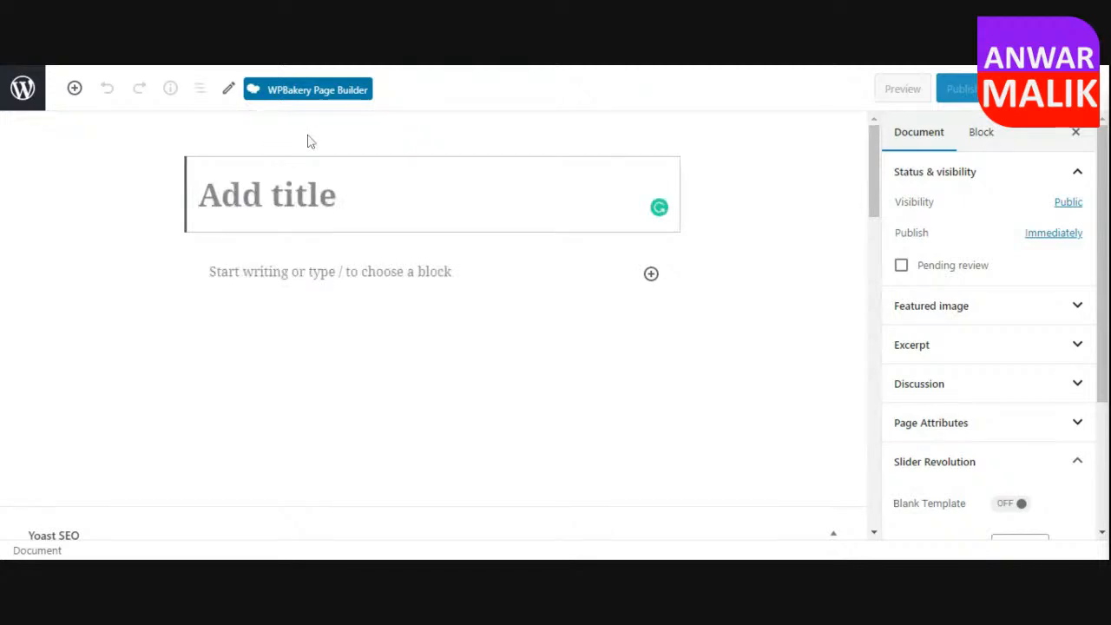
{"action": "left_click", "coordinate": [314, 90]}
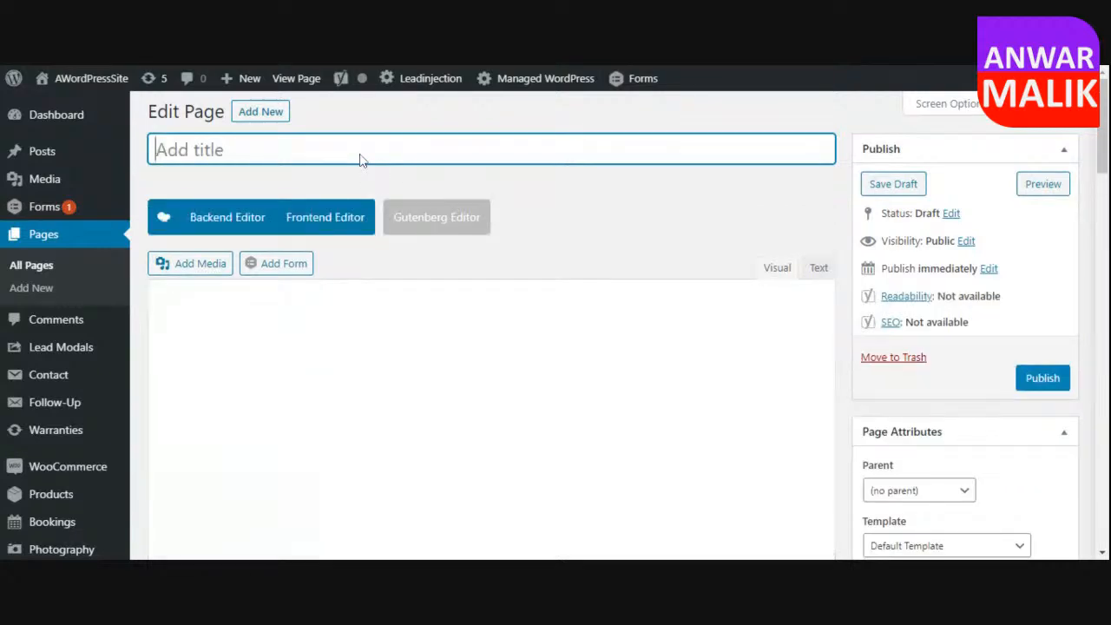
{"action": "type", "text": "Servcies"}
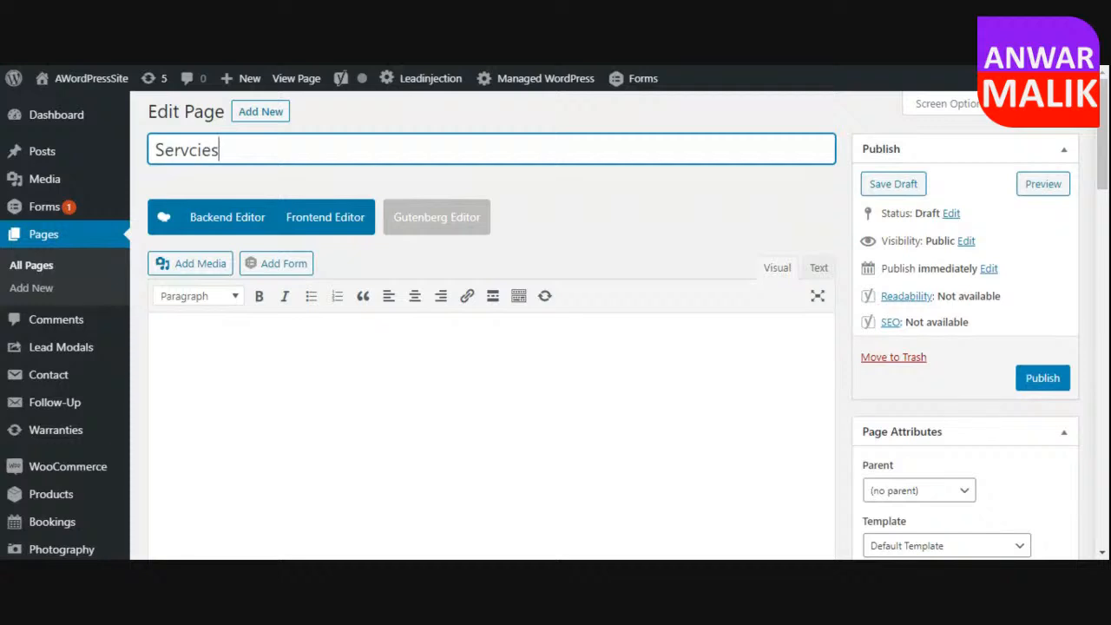
{"action": "left_click", "coordinate": [1041, 378]}
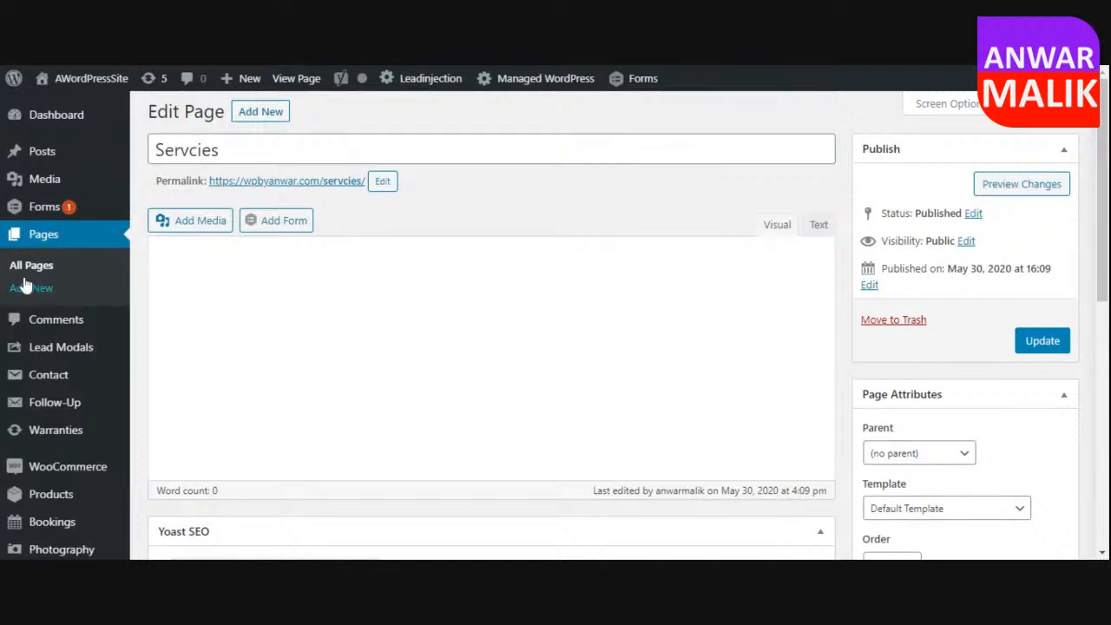
Review the list of all the site's pages.
{"action": "left_click", "coordinate": [31, 266]}
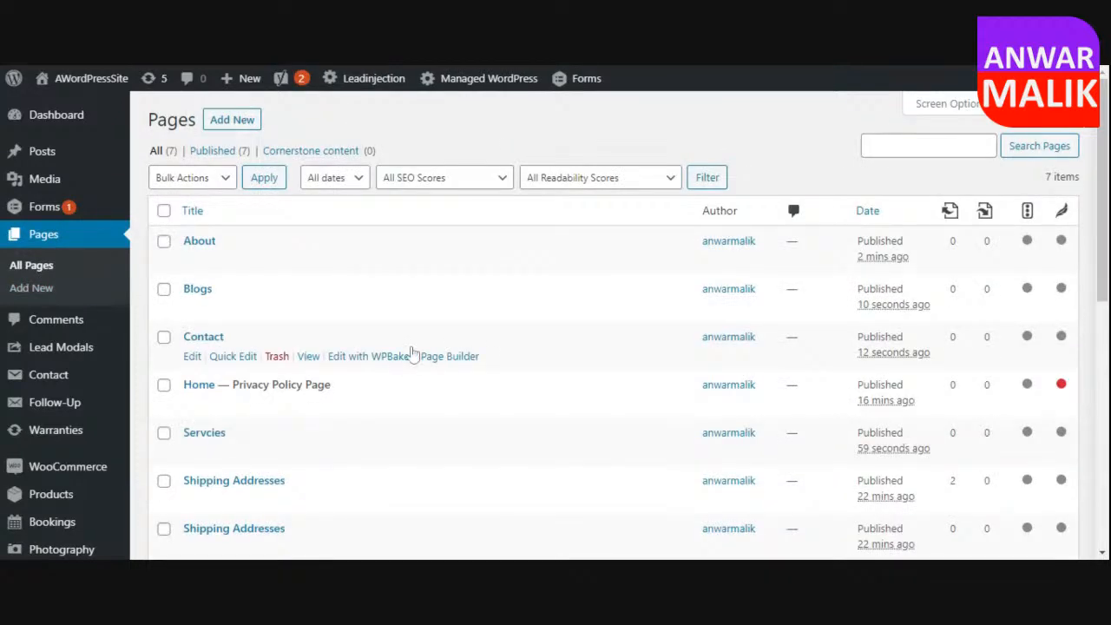
{"action": "scroll", "coordinate": [412, 354], "scroll_direction": "down", "scroll_amount": 1}
{"action": "scroll", "coordinate": [428, 410], "scroll_direction": "up", "scroll_amount": 1}
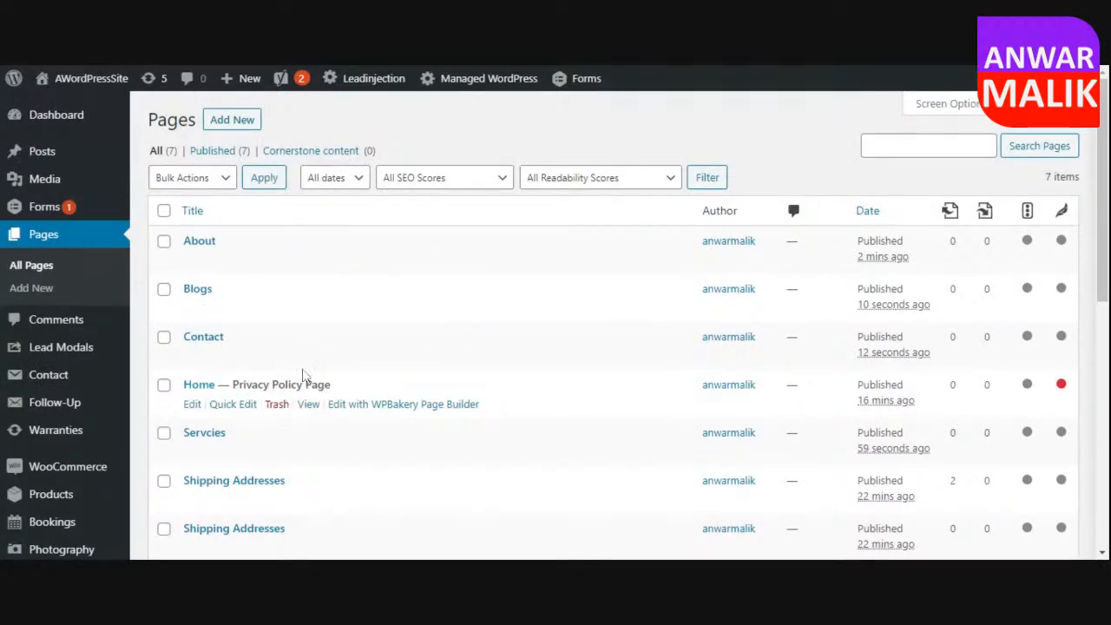
{"action": "scroll", "coordinate": [340, 365], "scroll_direction": "down", "scroll_amount": 1}
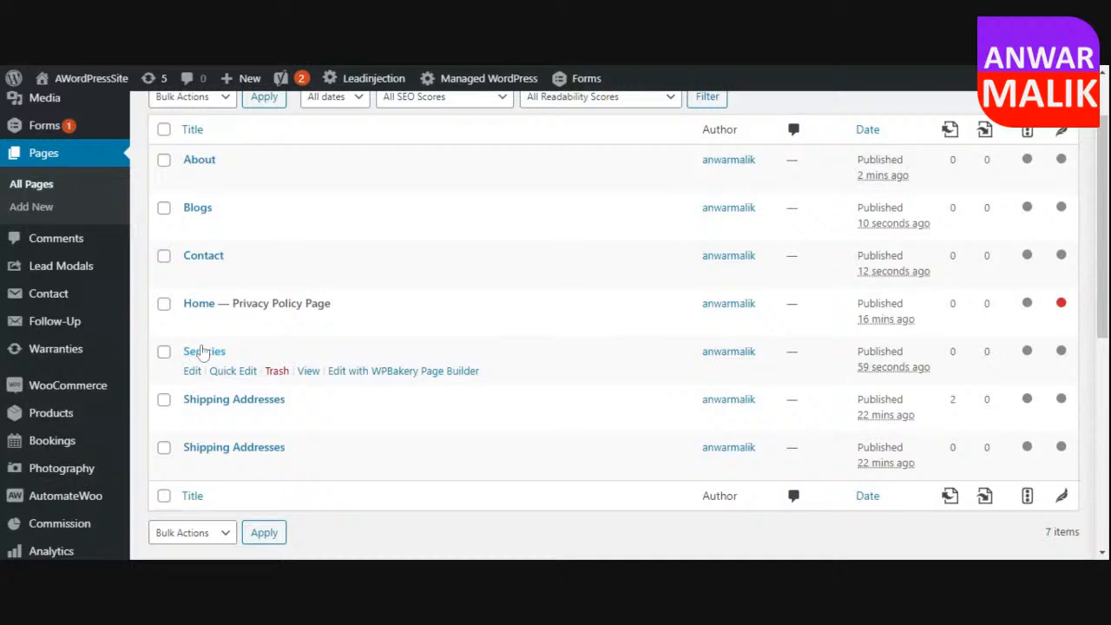
{"action": "scroll", "coordinate": [216, 286], "scroll_direction": "up", "scroll_amount": 2}
Go to the site's menu editor and select Main Menu for editing.
{"action": "mouse_move", "coordinate": [96, 82]}
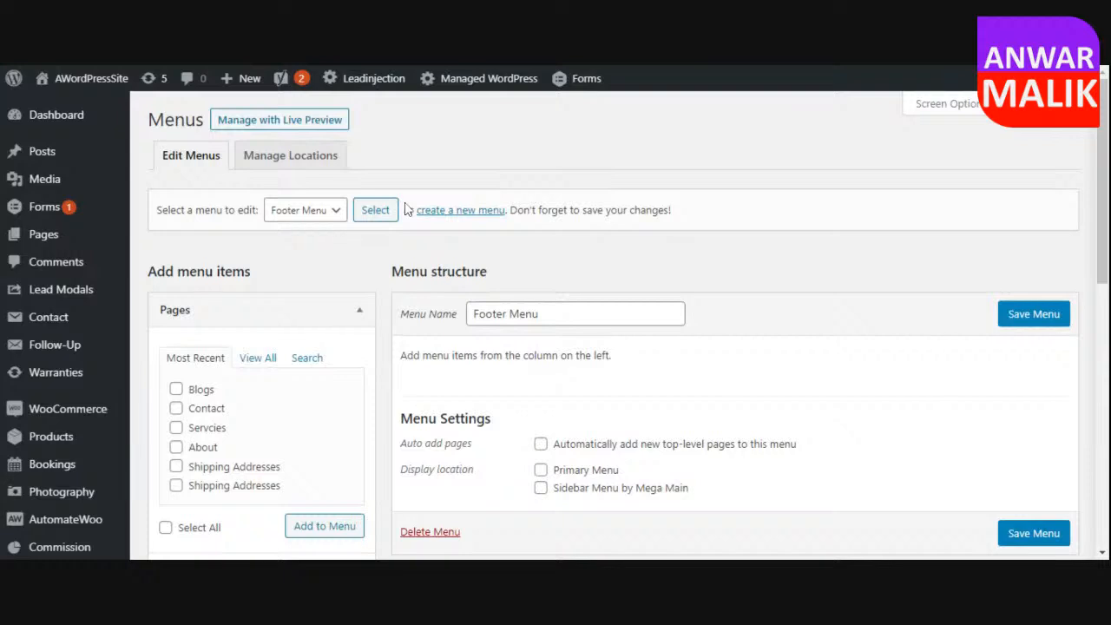
{"action": "scroll", "coordinate": [417, 331], "scroll_direction": "down", "scroll_amount": 1}
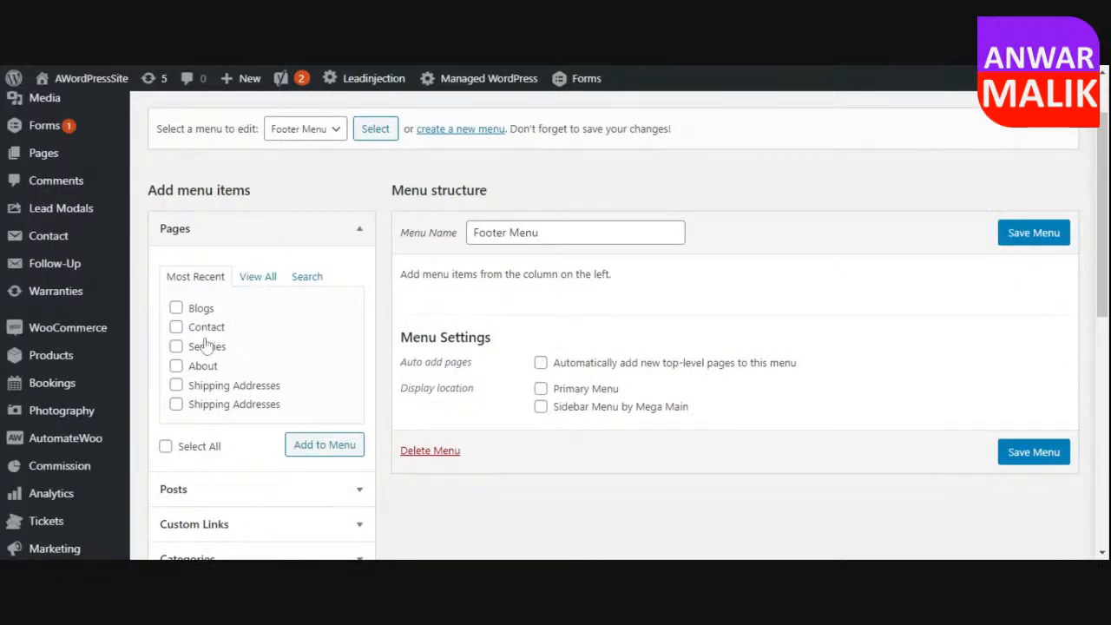
{"action": "scroll", "coordinate": [195, 345], "scroll_direction": "down", "scroll_amount": 3}
{"action": "scroll", "coordinate": [365, 306], "scroll_direction": "down", "scroll_amount": 2}
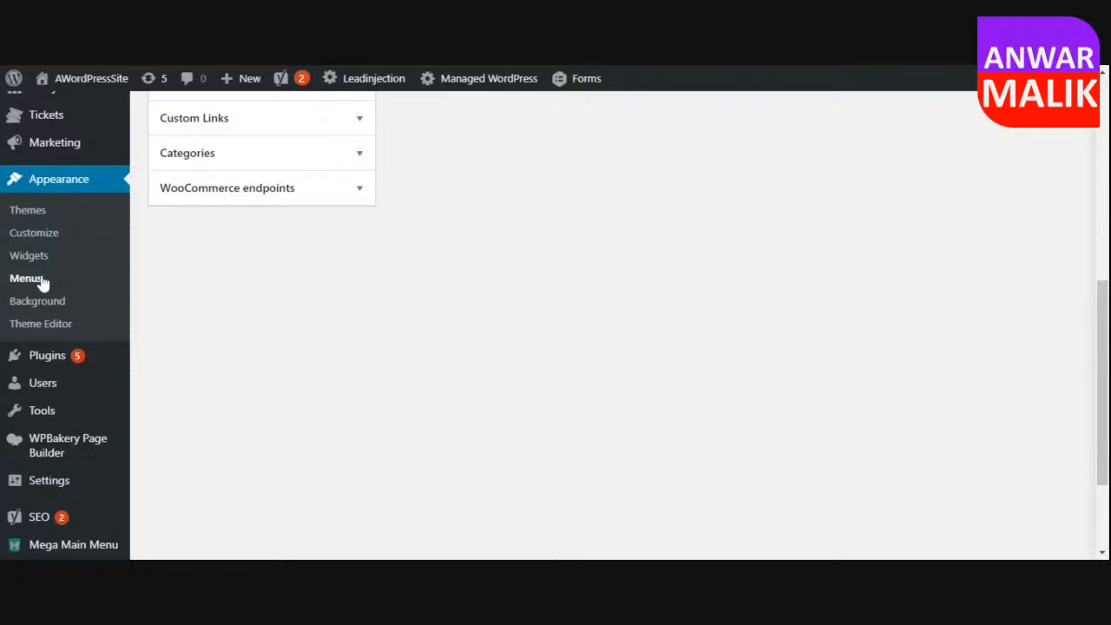
{"action": "scroll", "coordinate": [559, 349], "scroll_direction": "up", "scroll_amount": 2}
{"action": "scroll", "coordinate": [559, 349], "scroll_direction": "up", "scroll_amount": 5}
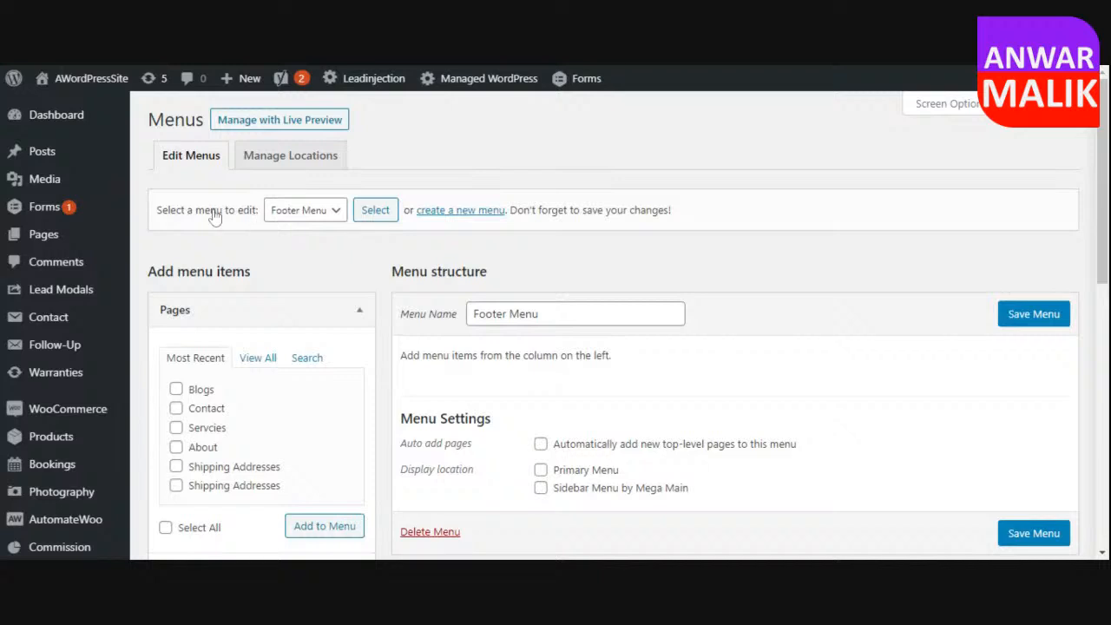
{"action": "left_click", "coordinate": [295, 224]}
{"action": "left_click", "coordinate": [317, 243]}
{"action": "left_click", "coordinate": [368, 219]}
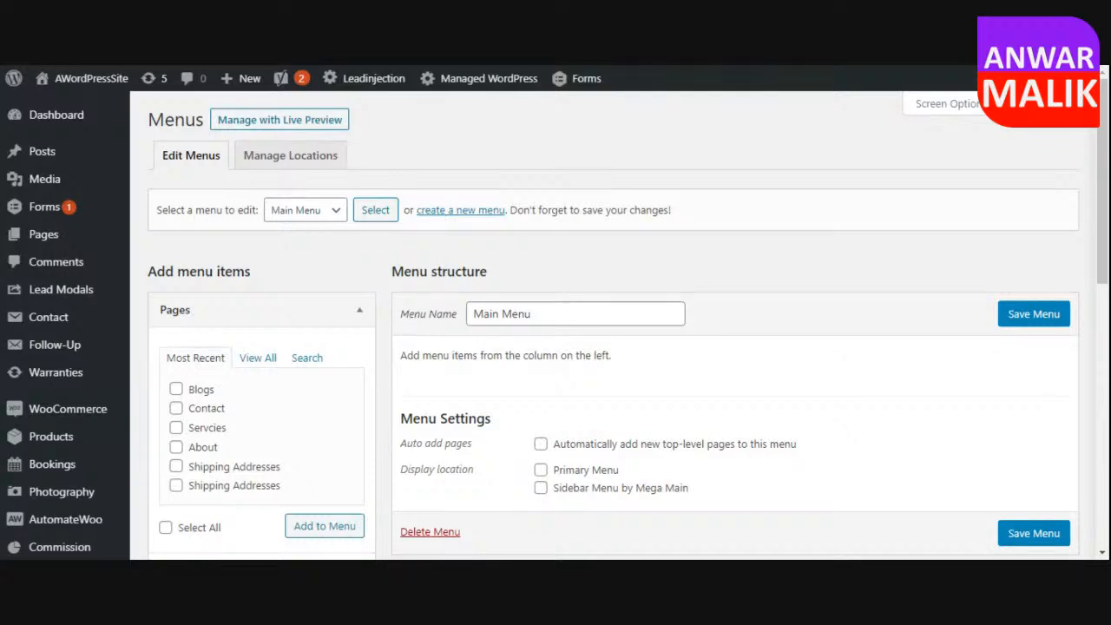
Add the Blogs, Contact, Servcies and About pages to the Main Menu.
{"action": "scroll", "coordinate": [590, 352], "scroll_direction": "down", "scroll_amount": 1}
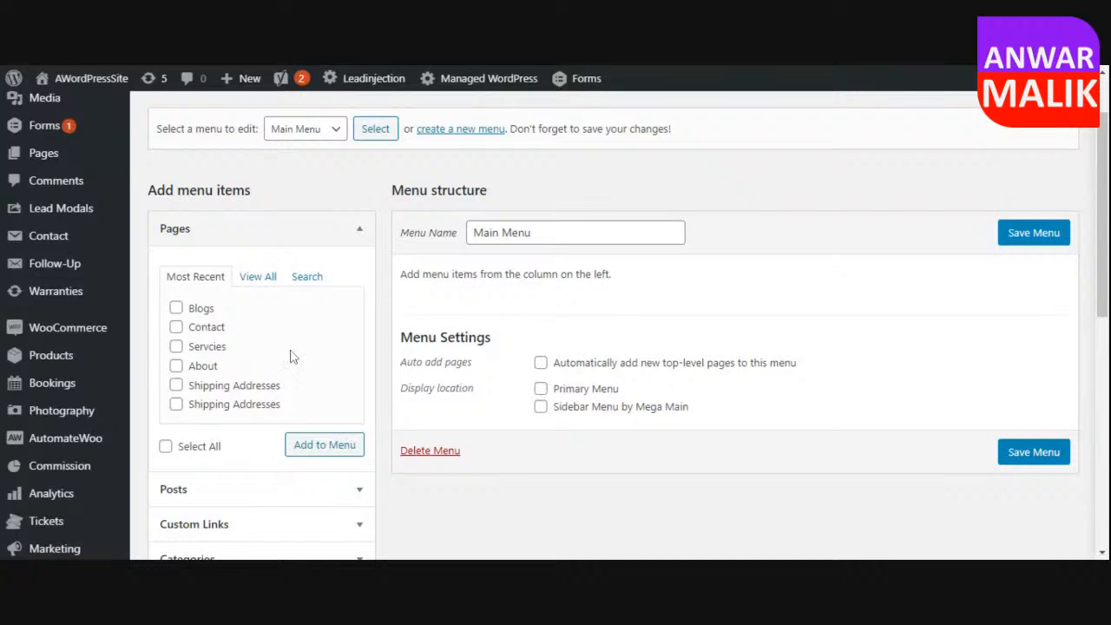
{"action": "left_click", "coordinate": [175, 308]}
{"action": "left_click", "coordinate": [175, 326]}
{"action": "left_click", "coordinate": [175, 346]}
{"action": "left_click", "coordinate": [176, 365]}
{"action": "scroll", "coordinate": [240, 375], "scroll_direction": "down", "scroll_amount": 1}
{"action": "left_click", "coordinate": [322, 365]}
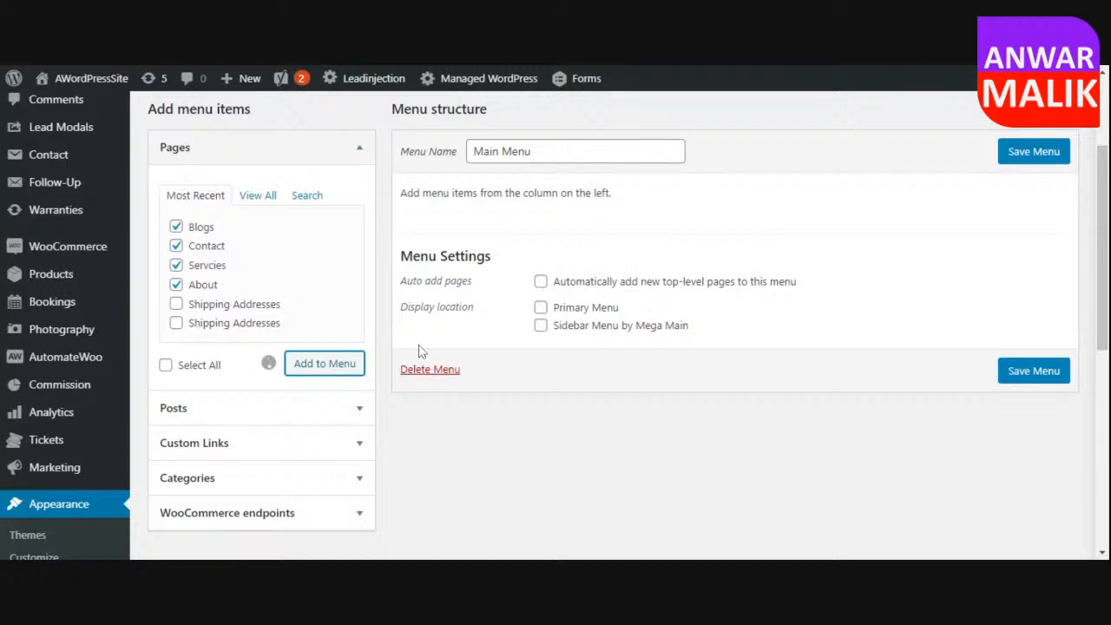
Add Home and Home — Privacy Policy Page to the Main Menu, and check the Home custom link's settings.
{"action": "left_click", "coordinate": [257, 194]}
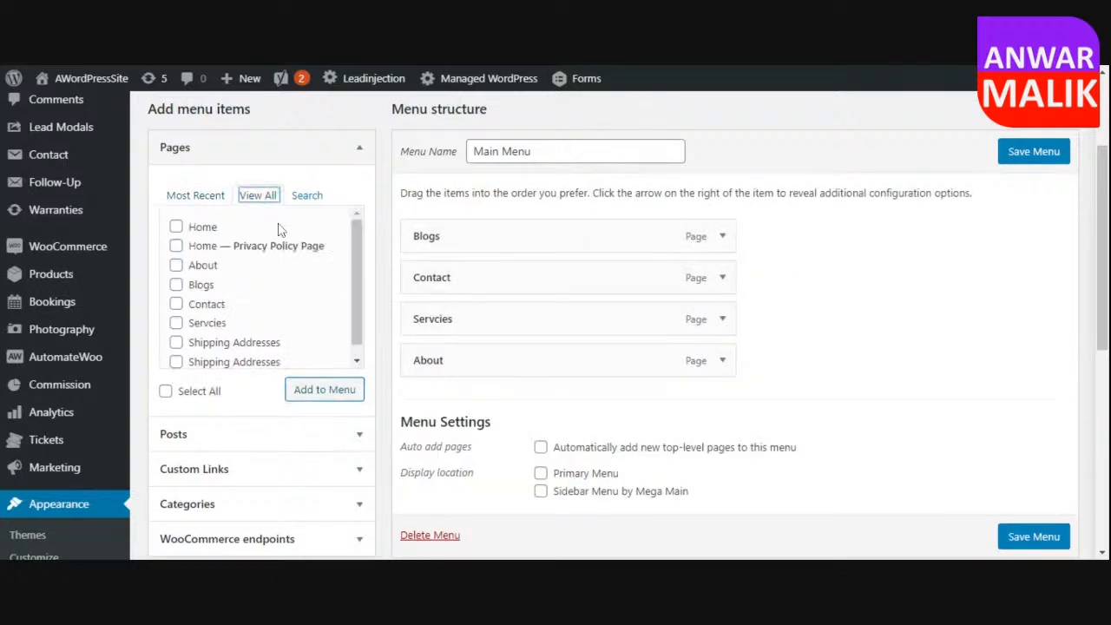
{"action": "left_click", "coordinate": [175, 227]}
{"action": "left_click", "coordinate": [326, 395]}
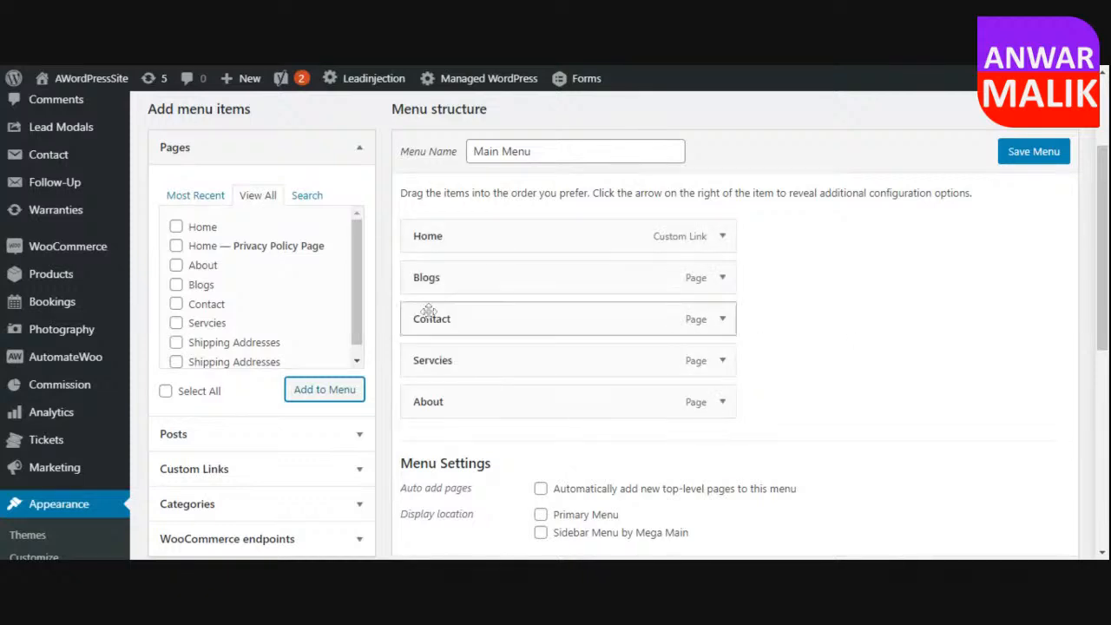
{"action": "left_click", "coordinate": [176, 247]}
{"action": "left_click", "coordinate": [324, 389]}
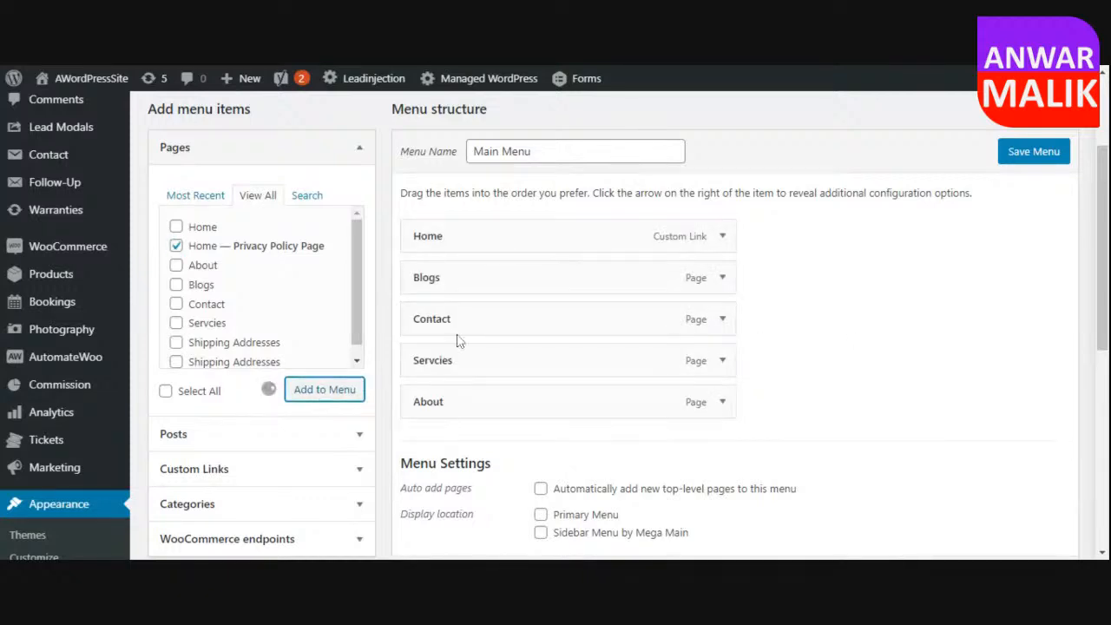
{"action": "left_click", "coordinate": [723, 238]}
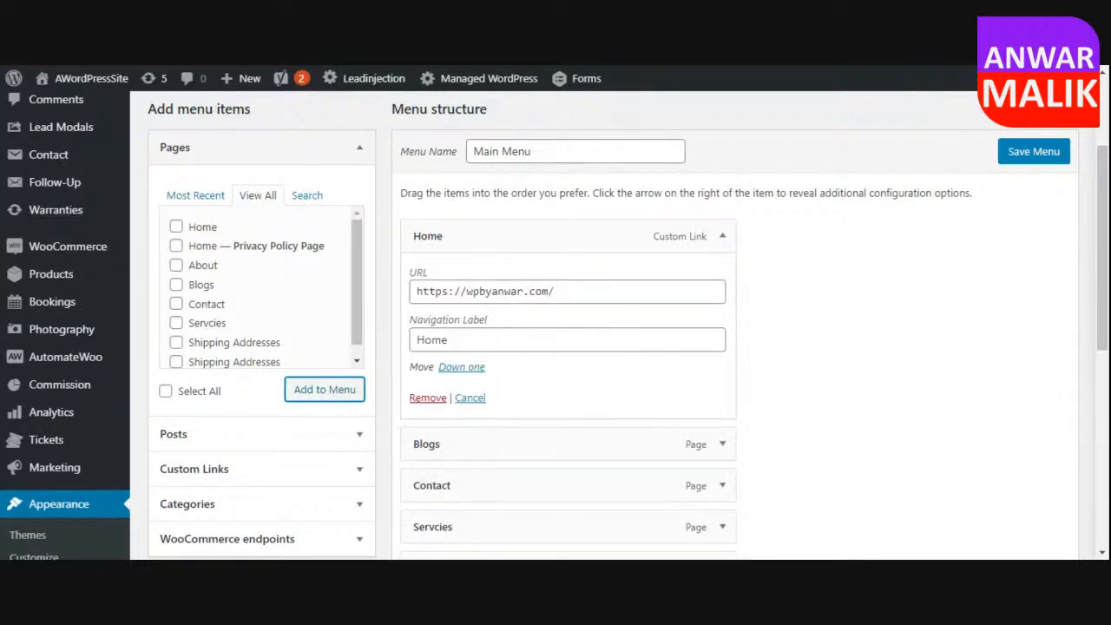
{"action": "left_click", "coordinate": [467, 397]}
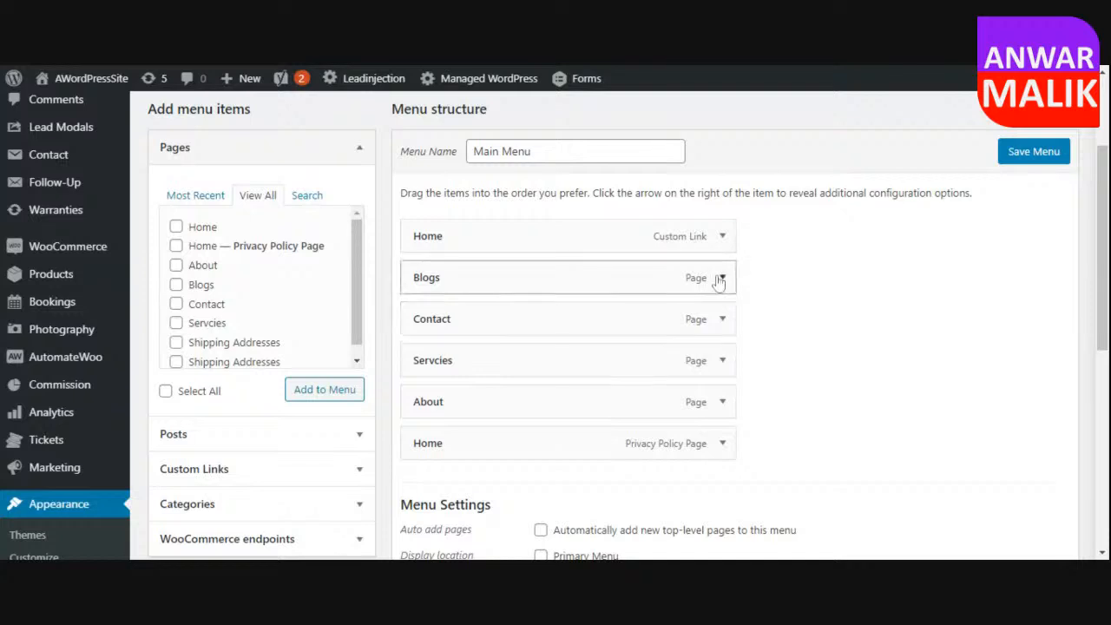
Change the navigation label of the Home privacy policy page item to Privacy and save the Main Menu.
{"action": "left_click", "coordinate": [722, 442]}
{"action": "scroll", "coordinate": [789, 434], "scroll_direction": "down", "scroll_amount": 1}
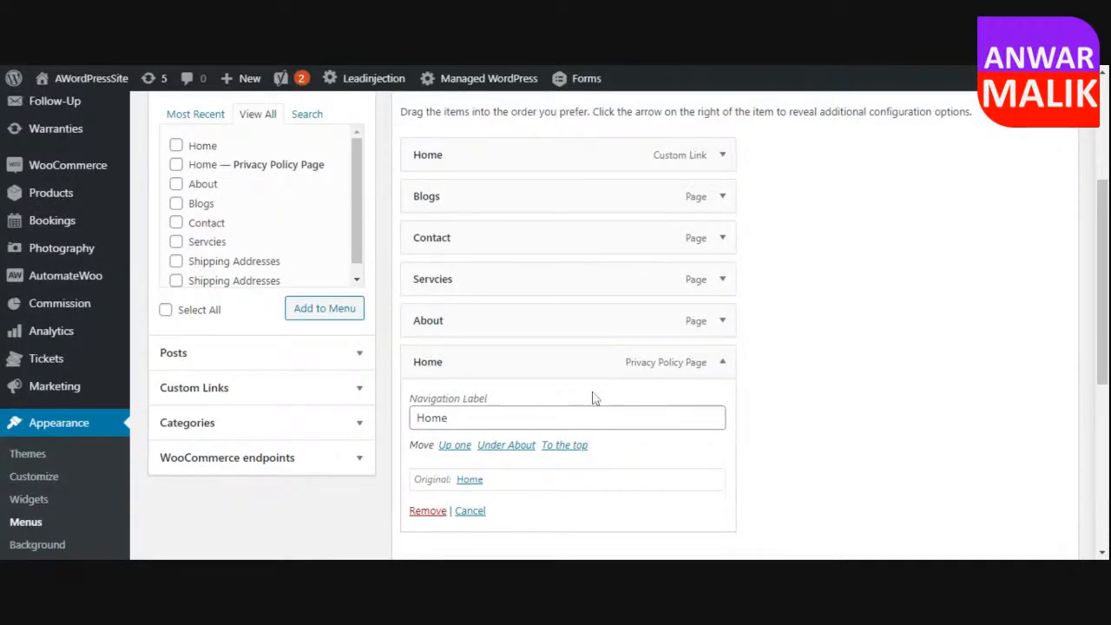
{"action": "double_click", "coordinate": [593, 418]}
{"action": "type", "text": "Privacy"}
{"action": "left_click", "coordinate": [771, 340]}
{"action": "scroll", "coordinate": [488, 389], "scroll_direction": "down", "scroll_amount": 2}
{"action": "left_click", "coordinate": [1017, 524]}
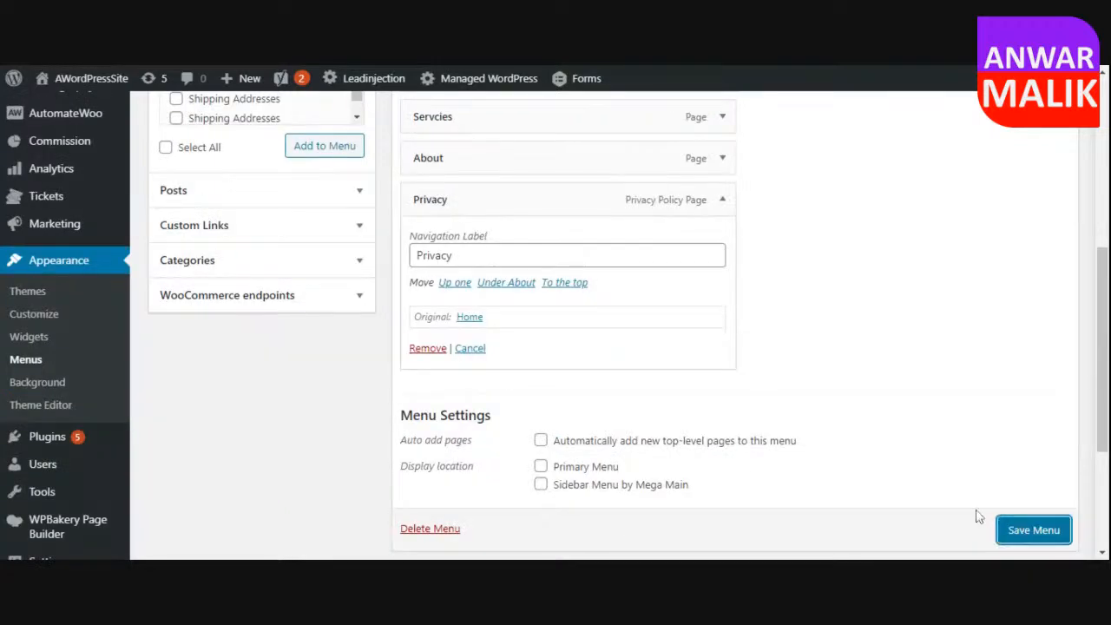
{"action": "scroll", "coordinate": [881, 372], "scroll_direction": "up", "scroll_amount": 2}
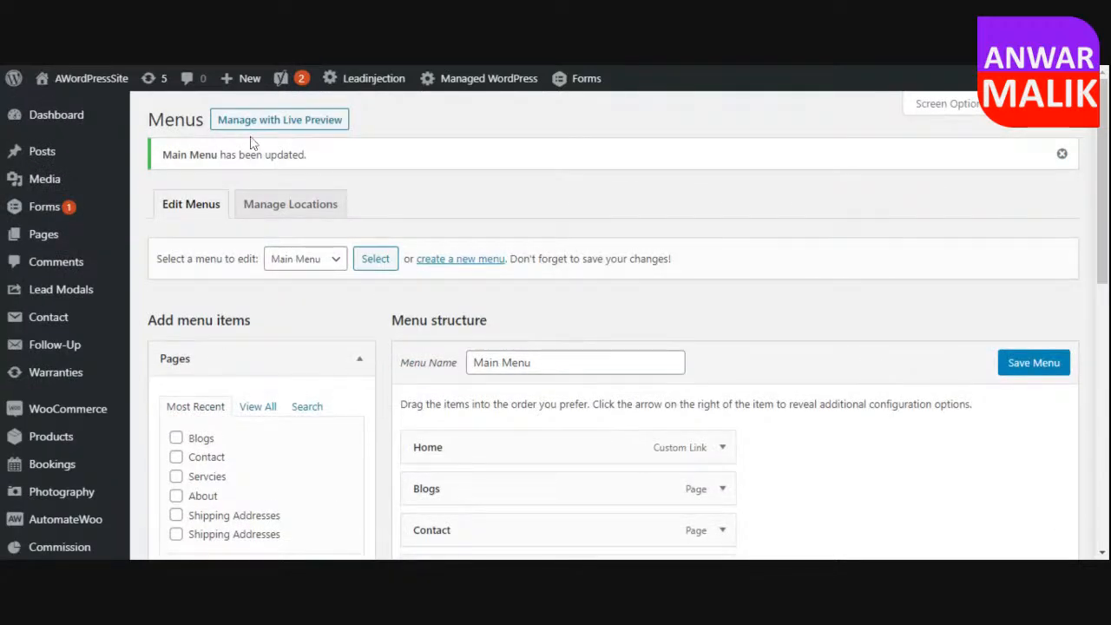
Assign Main Menu to the theme's Primary Menu location and save the changes.
{"action": "left_click", "coordinate": [111, 84]}
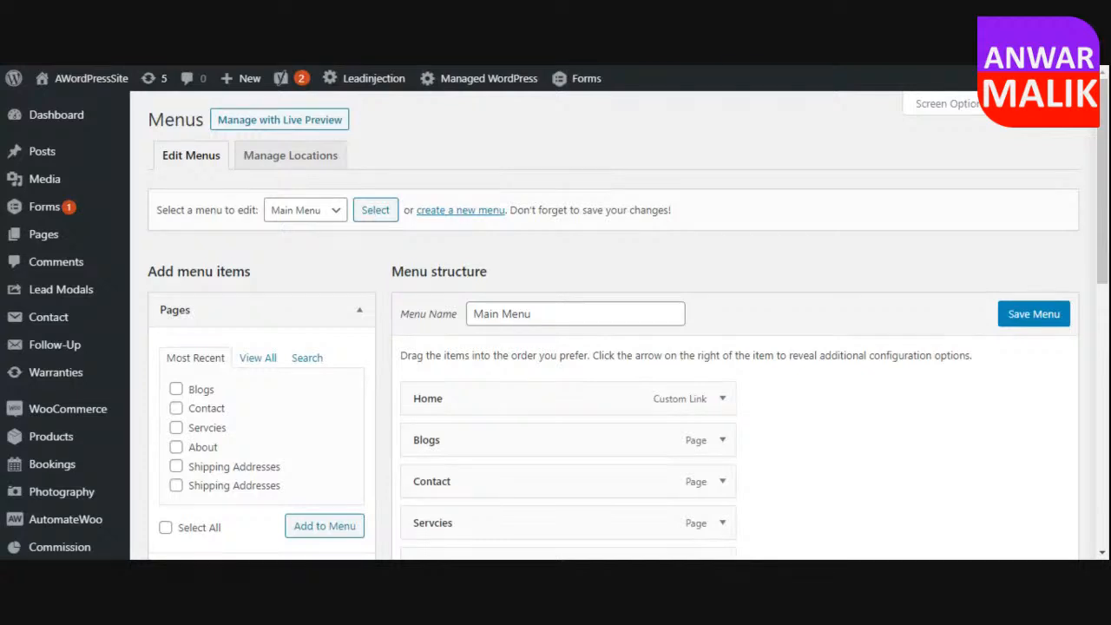
{"action": "left_click", "coordinate": [304, 165]}
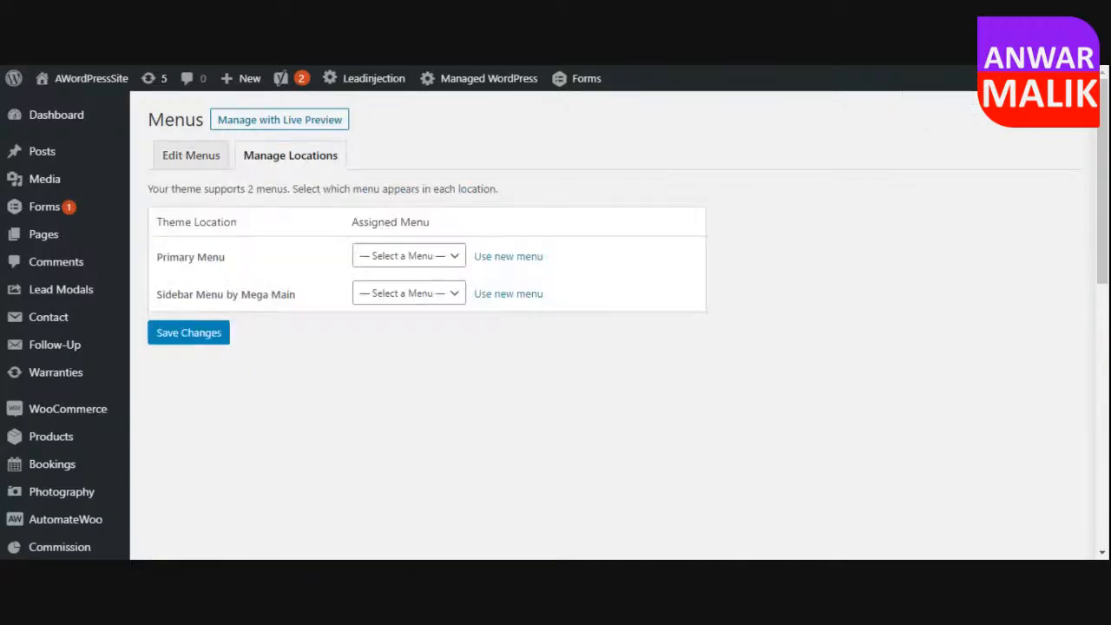
{"action": "left_click", "coordinate": [419, 259]}
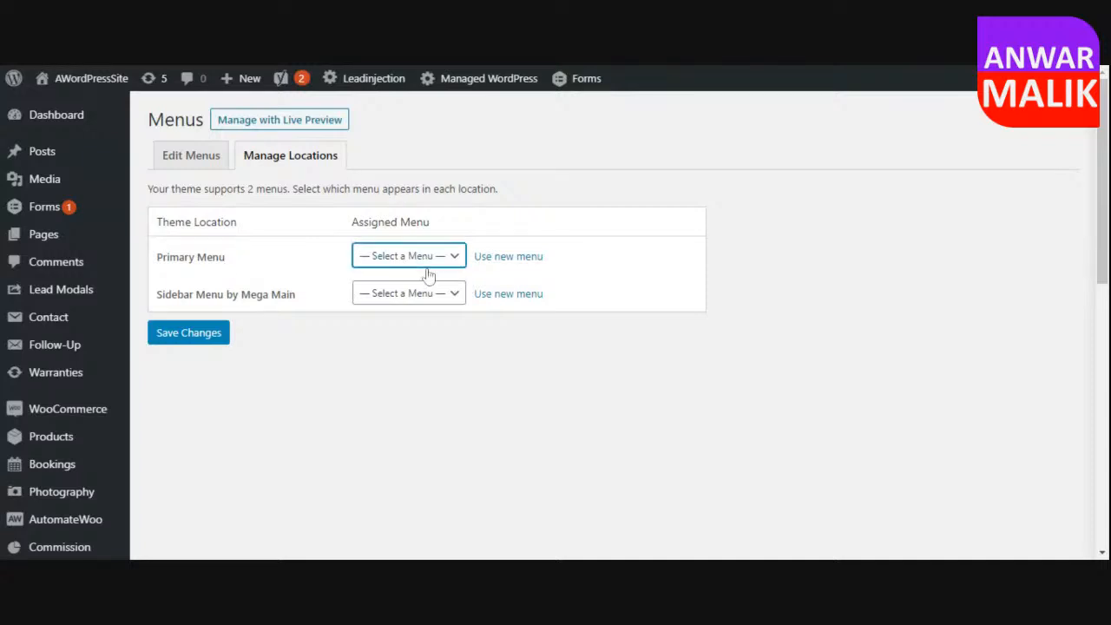
{"action": "left_click", "coordinate": [424, 291]}
{"action": "left_click", "coordinate": [196, 339]}
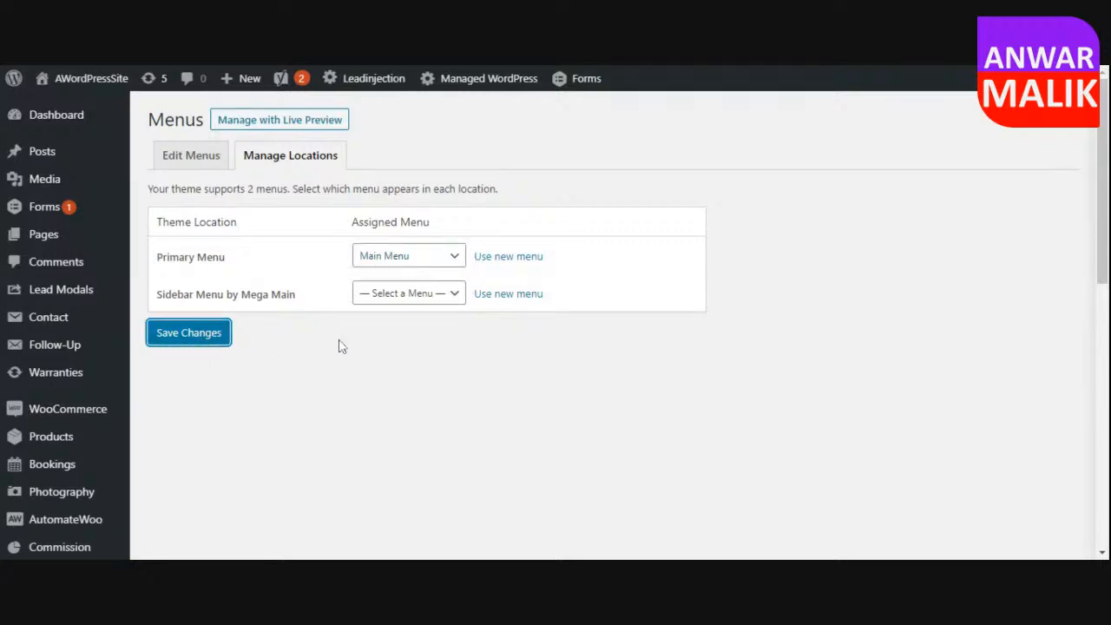
View the live site and check the Privacy and Home links in its navigation menu.
{"action": "right_click", "coordinate": [74, 81]}
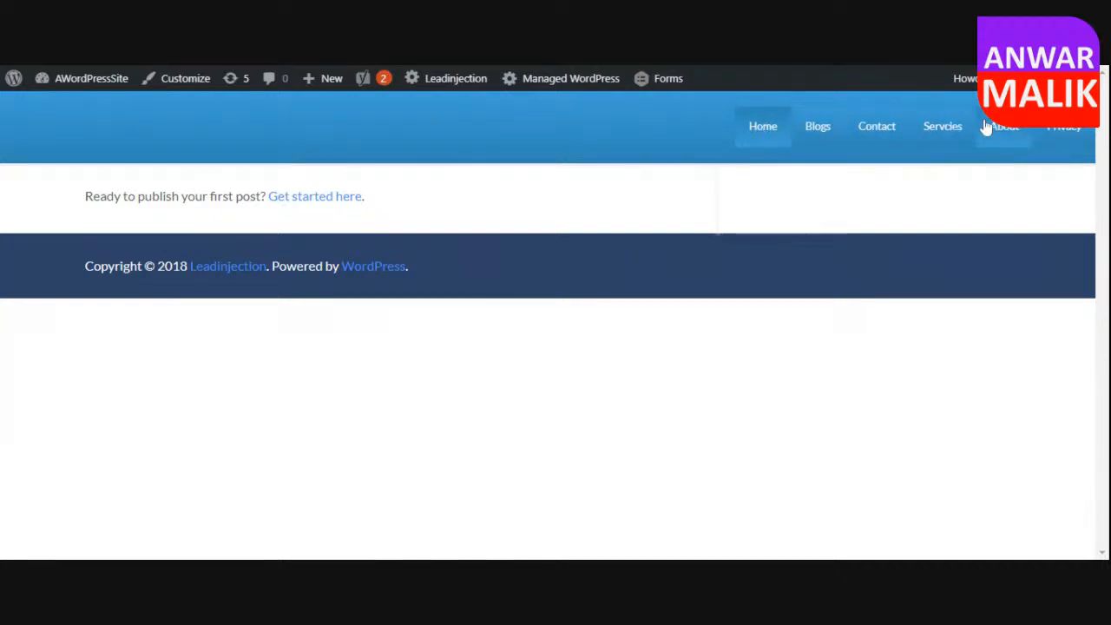
{"action": "left_click", "coordinate": [1051, 133]}
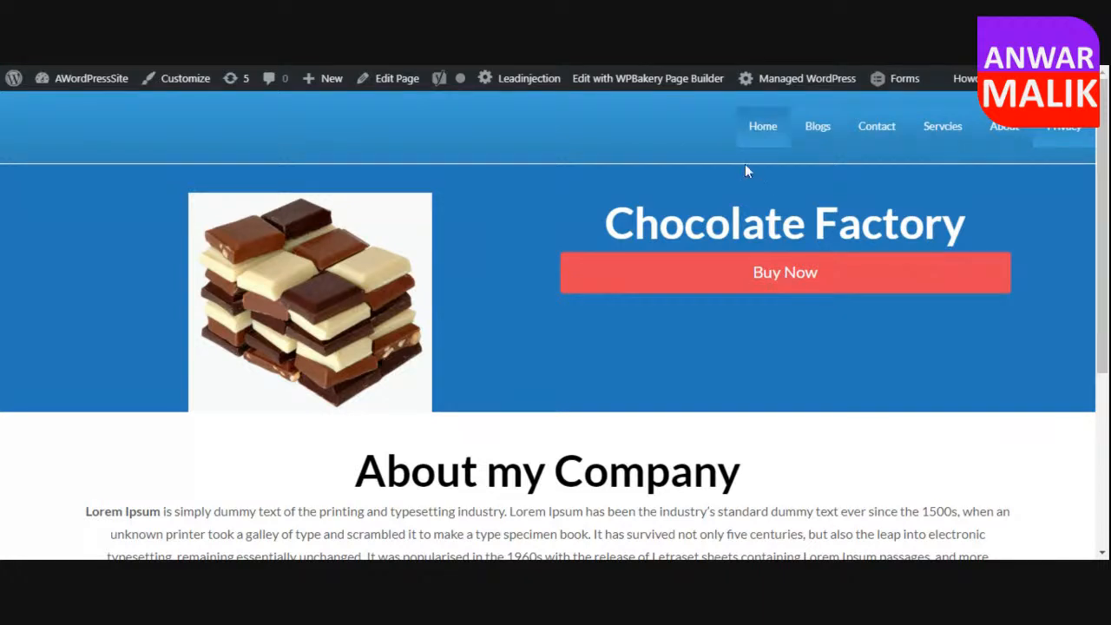
{"action": "left_click", "coordinate": [782, 139]}
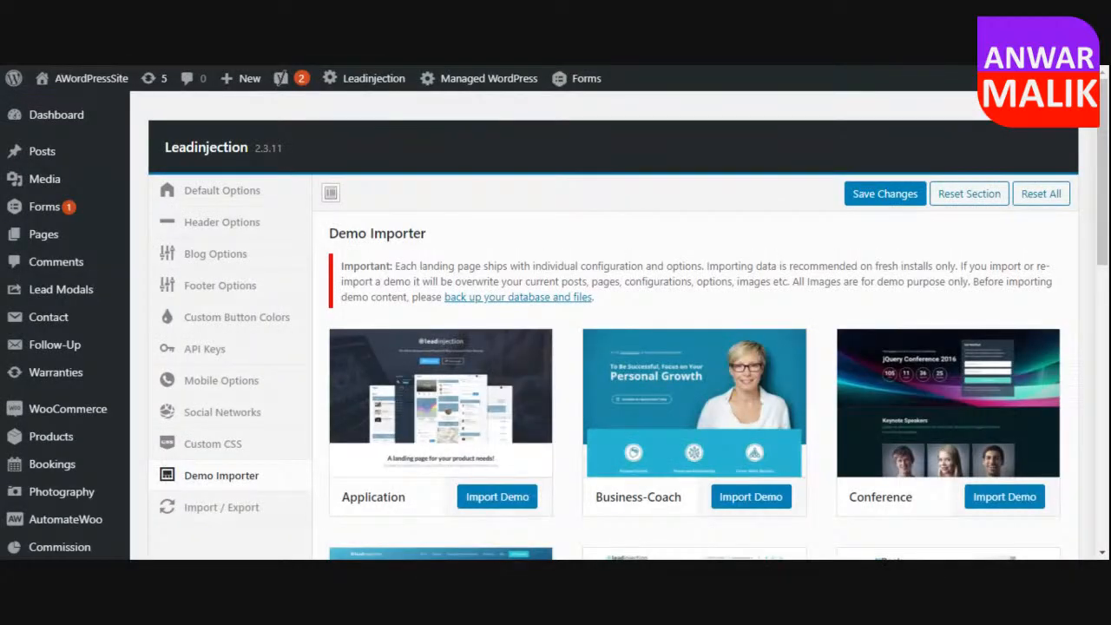
Review the Leadinjection default options for typography, colors, backgrounds, logo and favicon.
{"action": "left_click", "coordinate": [239, 197]}
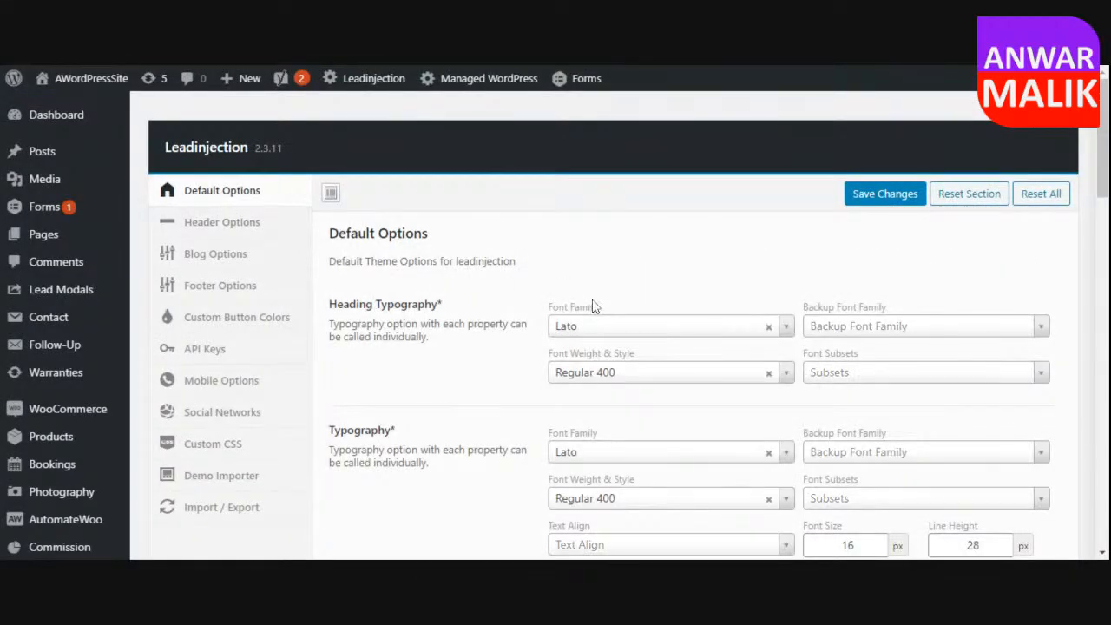
{"action": "scroll", "coordinate": [594, 306], "scroll_direction": "down", "scroll_amount": 1}
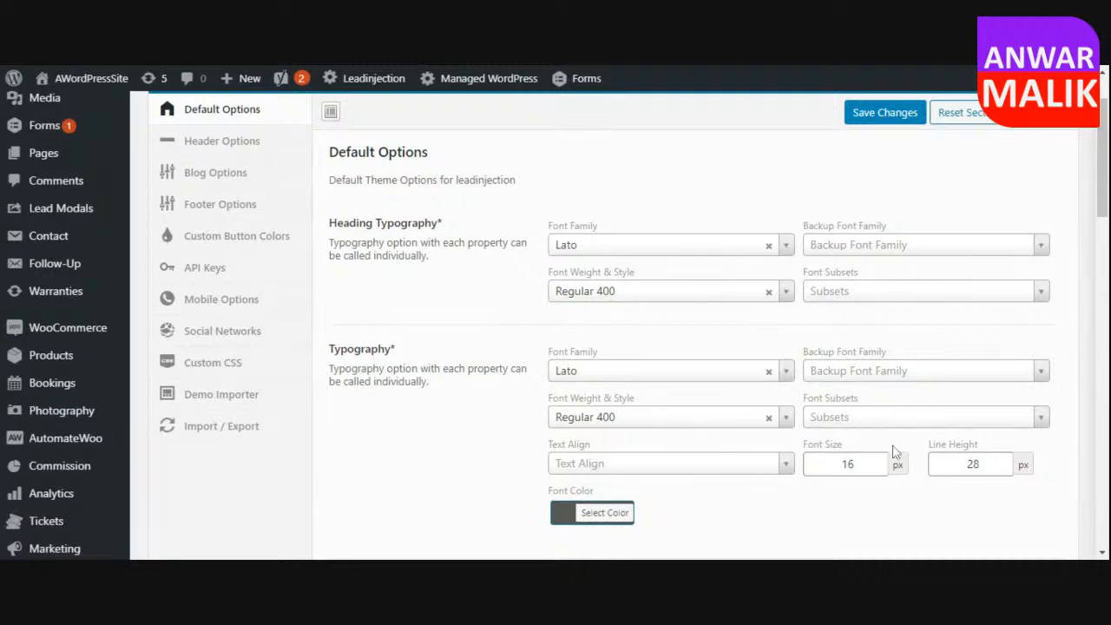
{"action": "scroll", "coordinate": [903, 343], "scroll_direction": "down", "scroll_amount": 1}
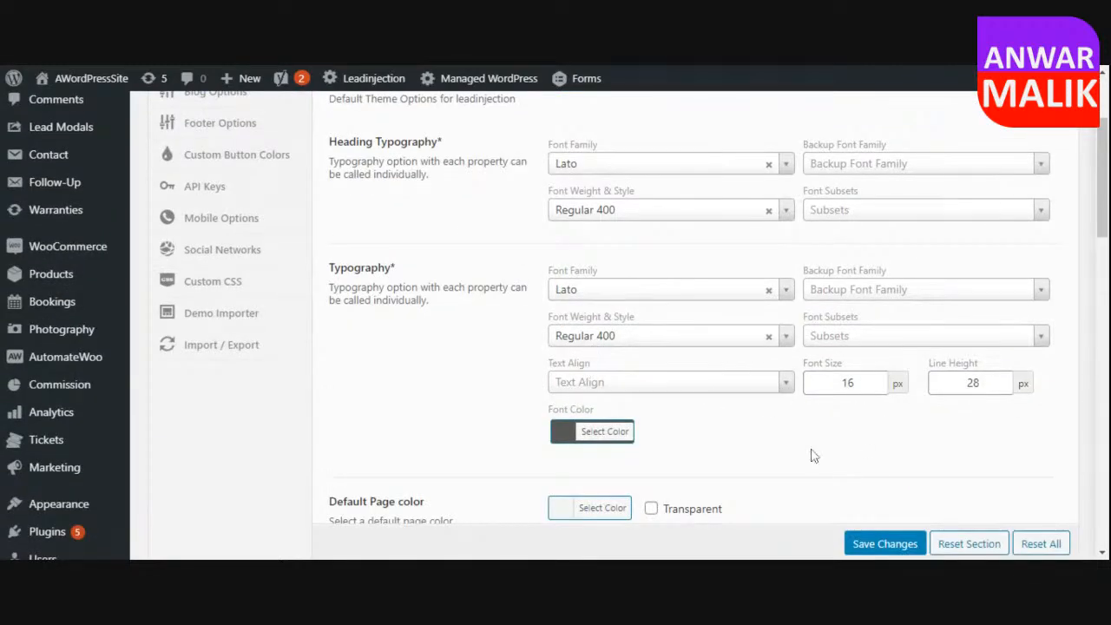
{"action": "scroll", "coordinate": [735, 396], "scroll_direction": "down", "scroll_amount": 15}
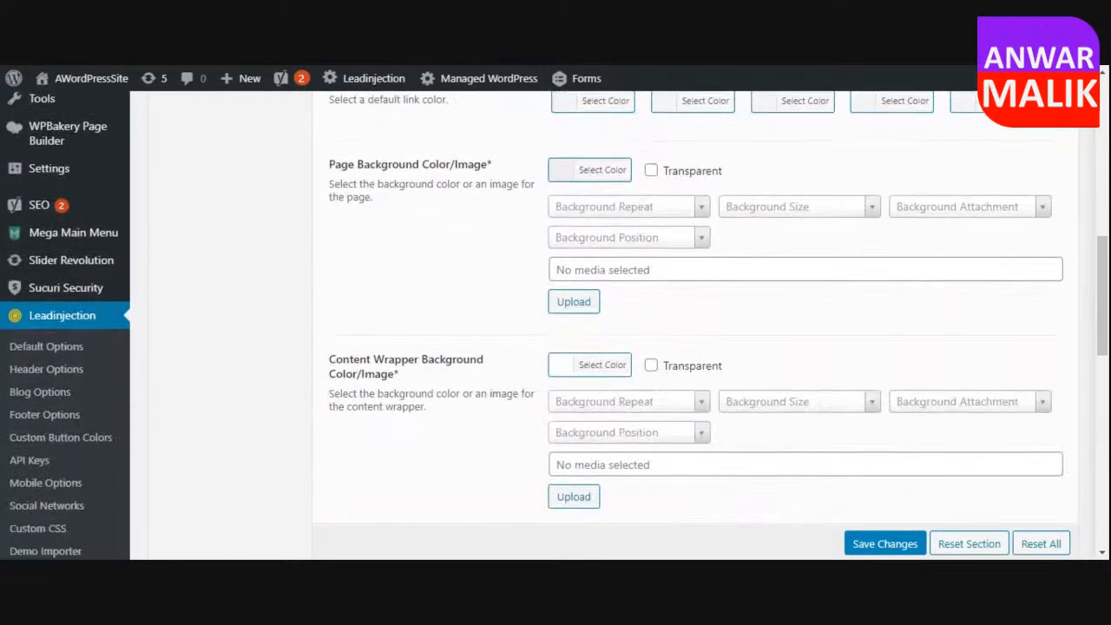
{"action": "scroll", "coordinate": [762, 290], "scroll_direction": "up", "scroll_amount": 1}
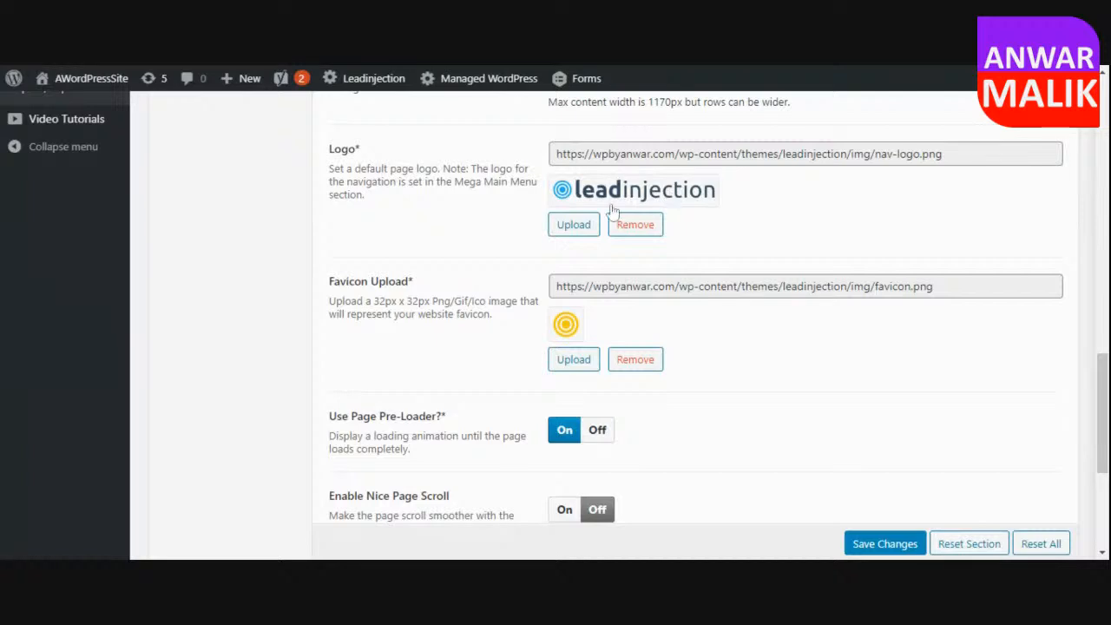
Look at the upload and media library choices for the default page logo and close the media chooser.
{"action": "left_click", "coordinate": [569, 227]}
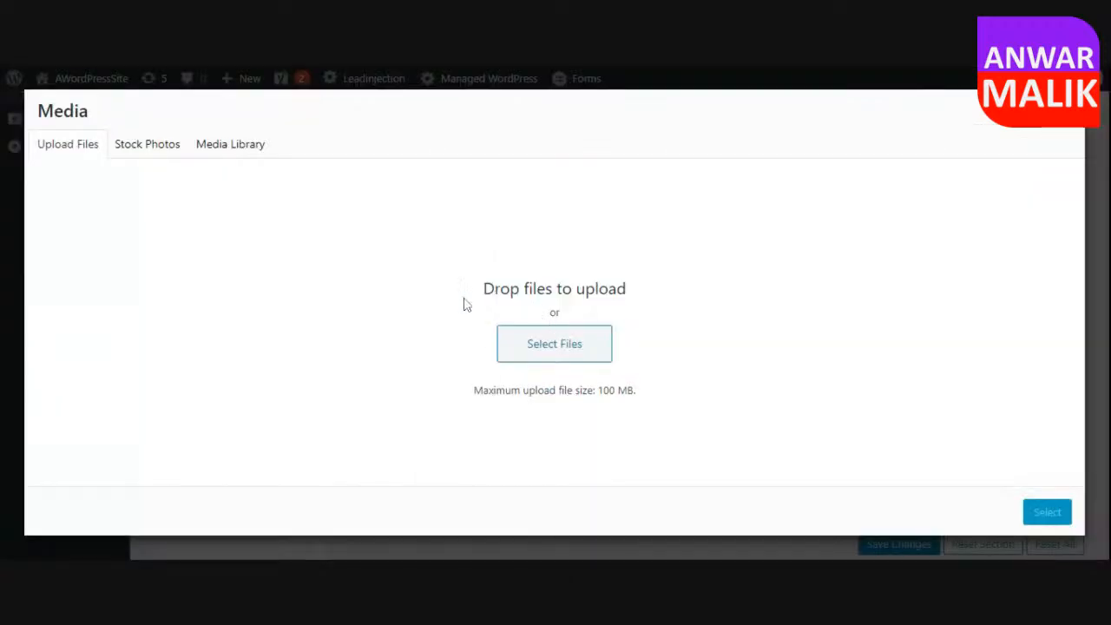
{"action": "left_click", "coordinate": [212, 144]}
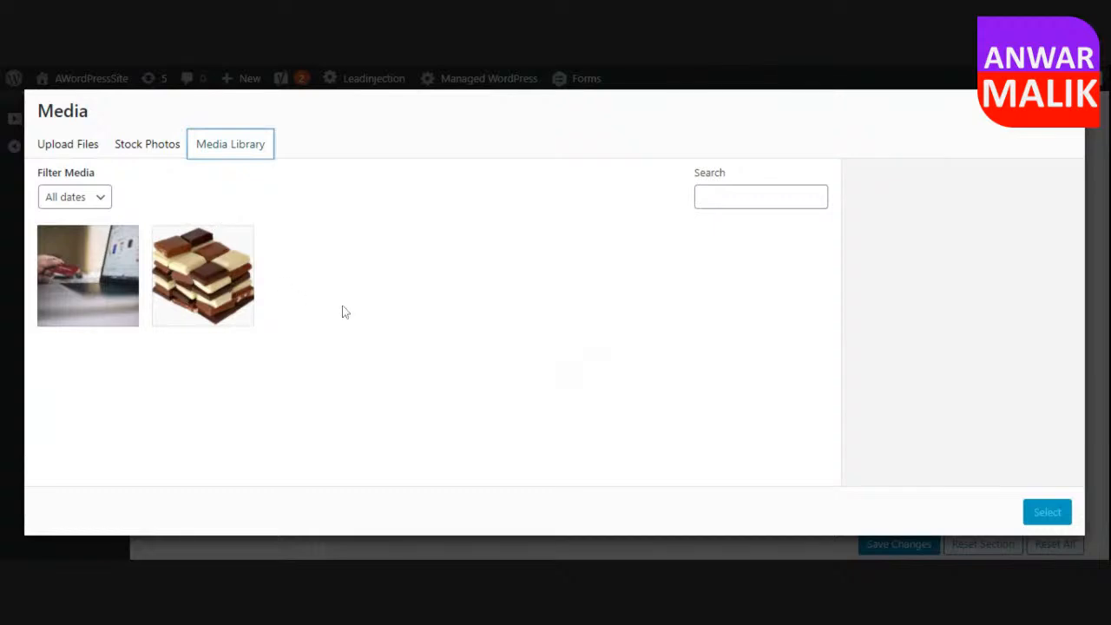
{"action": "left_click", "coordinate": [70, 146]}
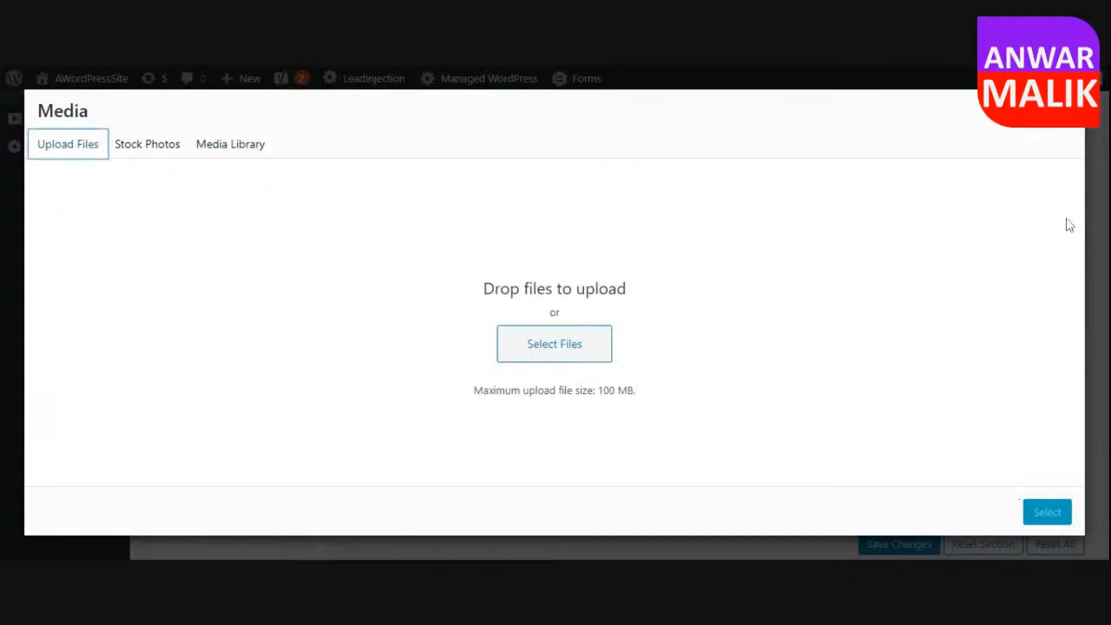
{"action": "left_click", "coordinate": [1064, 111]}
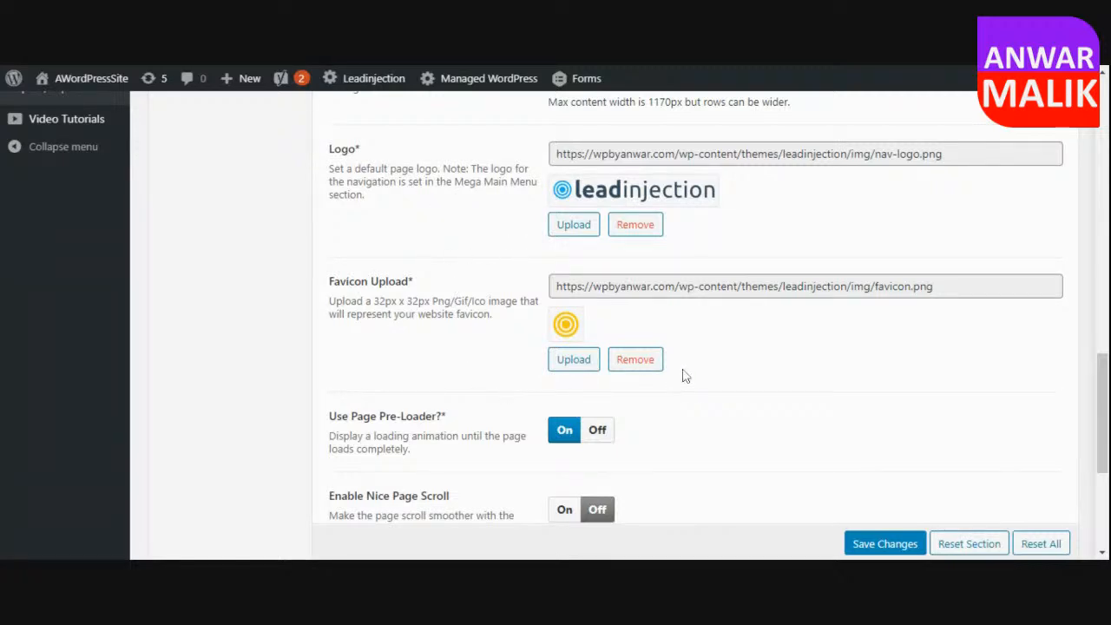
Select the second header style with the dark top bar, save the theme settings and view the site's front page.
{"action": "scroll", "coordinate": [695, 384], "scroll_direction": "down", "scroll_amount": 2}
{"action": "scroll", "coordinate": [708, 395], "scroll_direction": "up", "scroll_amount": 4}
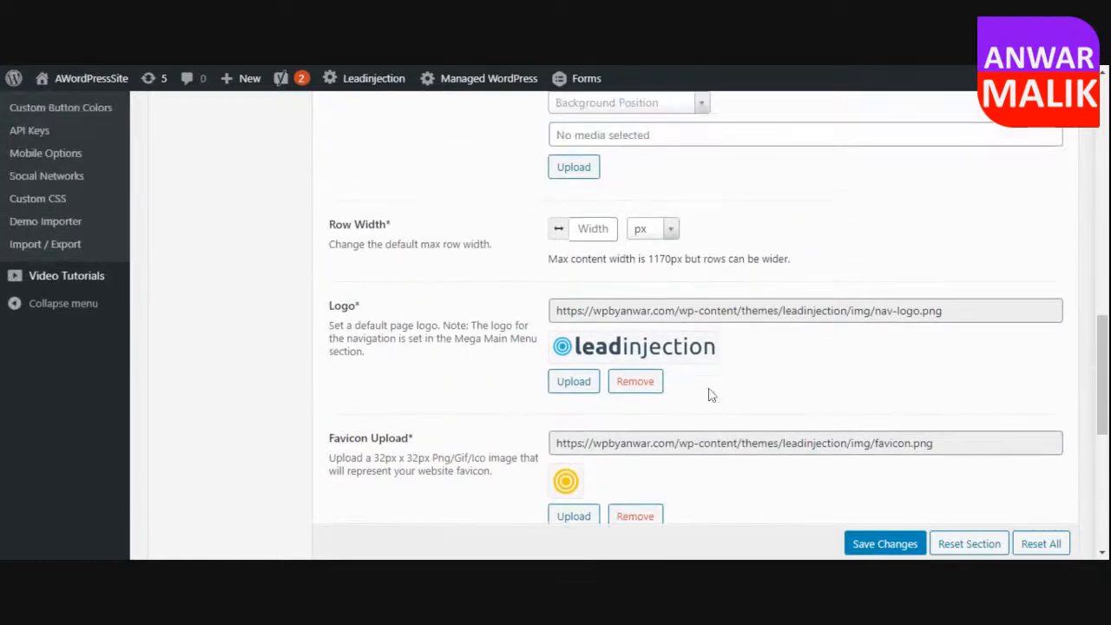
{"action": "scroll", "coordinate": [708, 395], "scroll_direction": "up", "scroll_amount": 10}
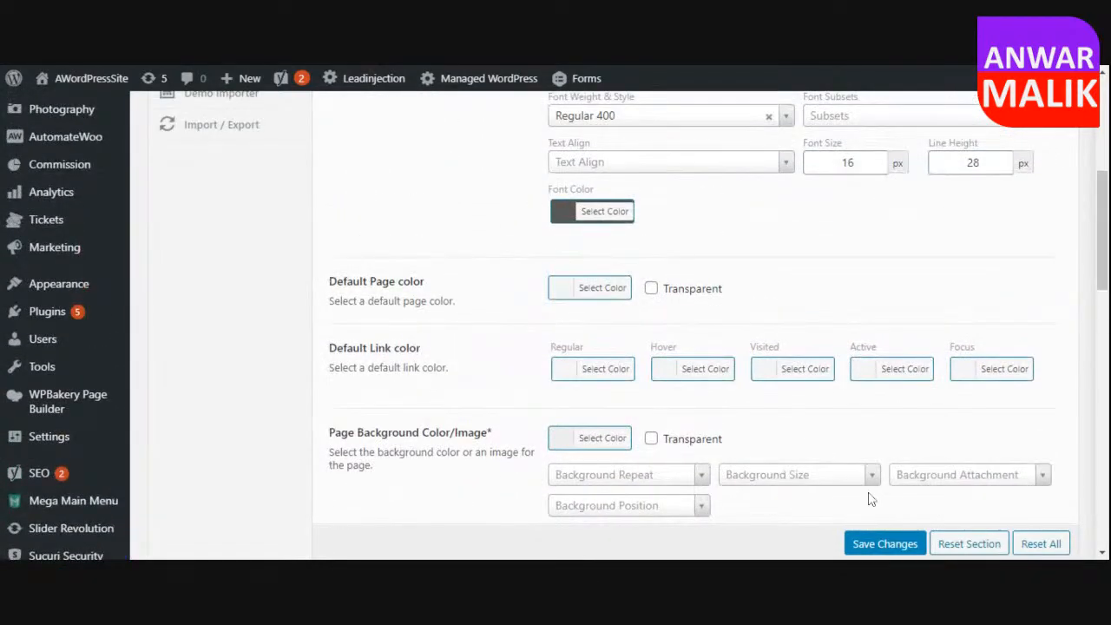
{"action": "scroll", "coordinate": [491, 329], "scroll_direction": "up", "scroll_amount": 4}
{"action": "left_click", "coordinate": [236, 166]}
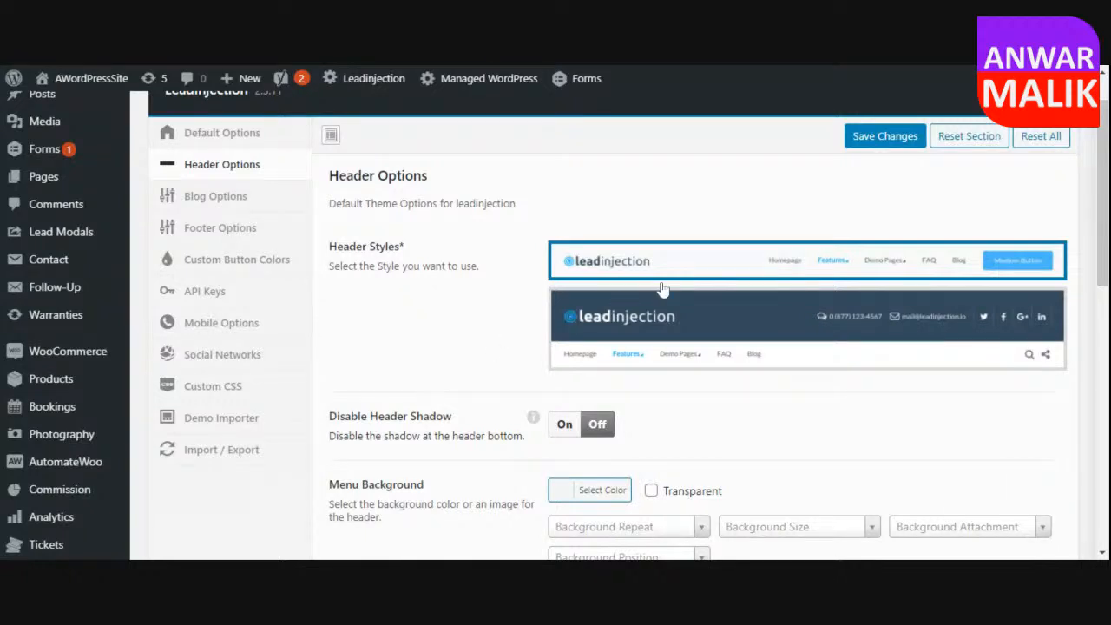
{"action": "left_click", "coordinate": [807, 270]}
{"action": "left_click", "coordinate": [781, 380]}
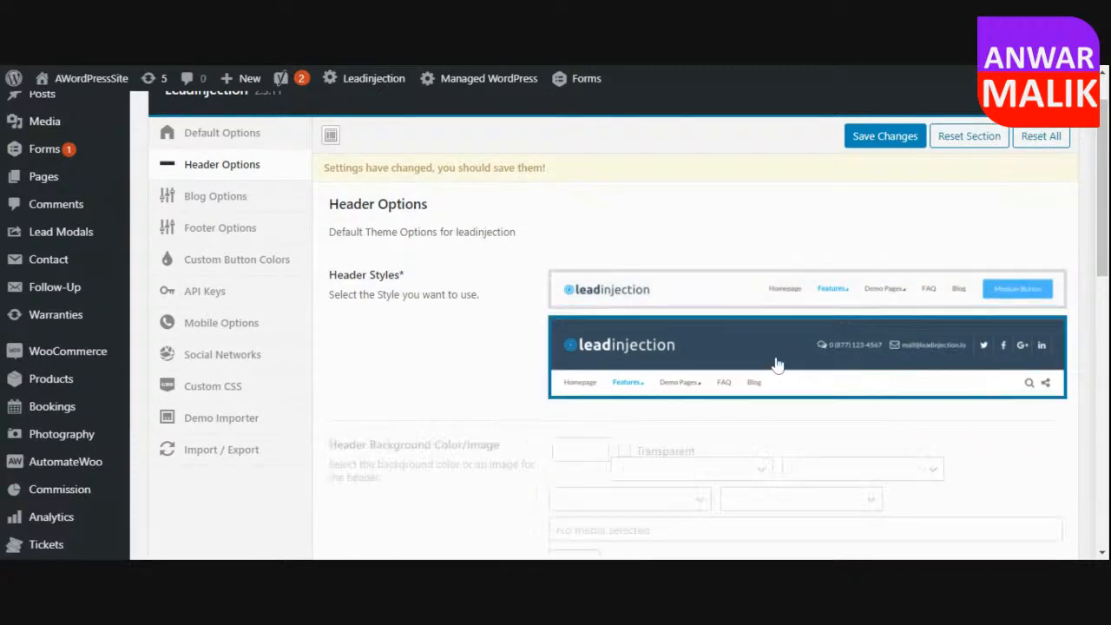
{"action": "left_click", "coordinate": [884, 137]}
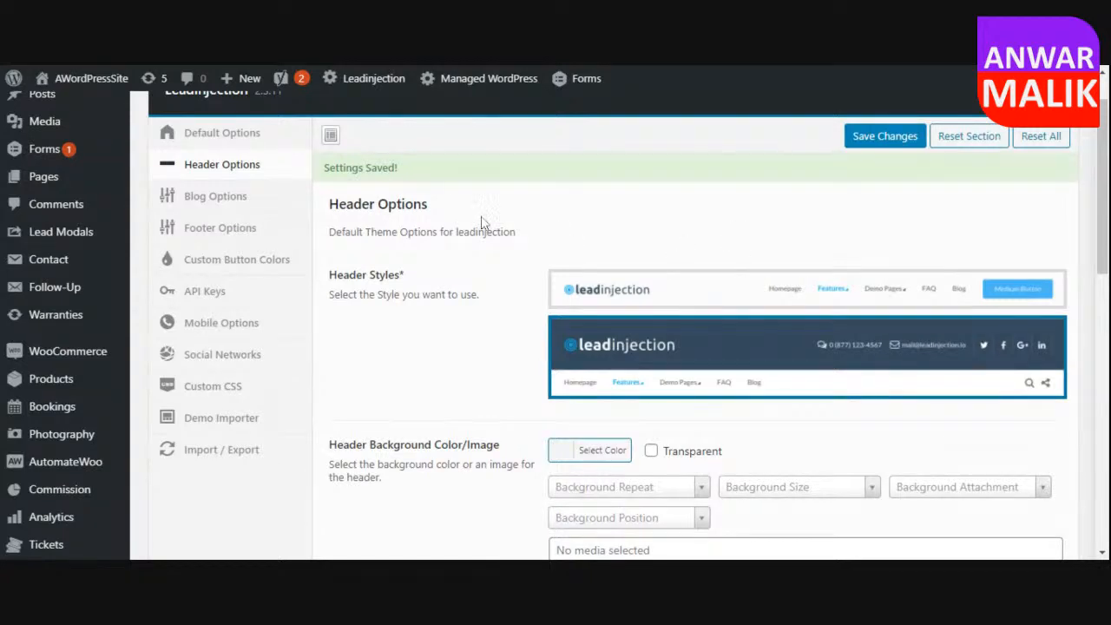
{"action": "right_click", "coordinate": [111, 83]}
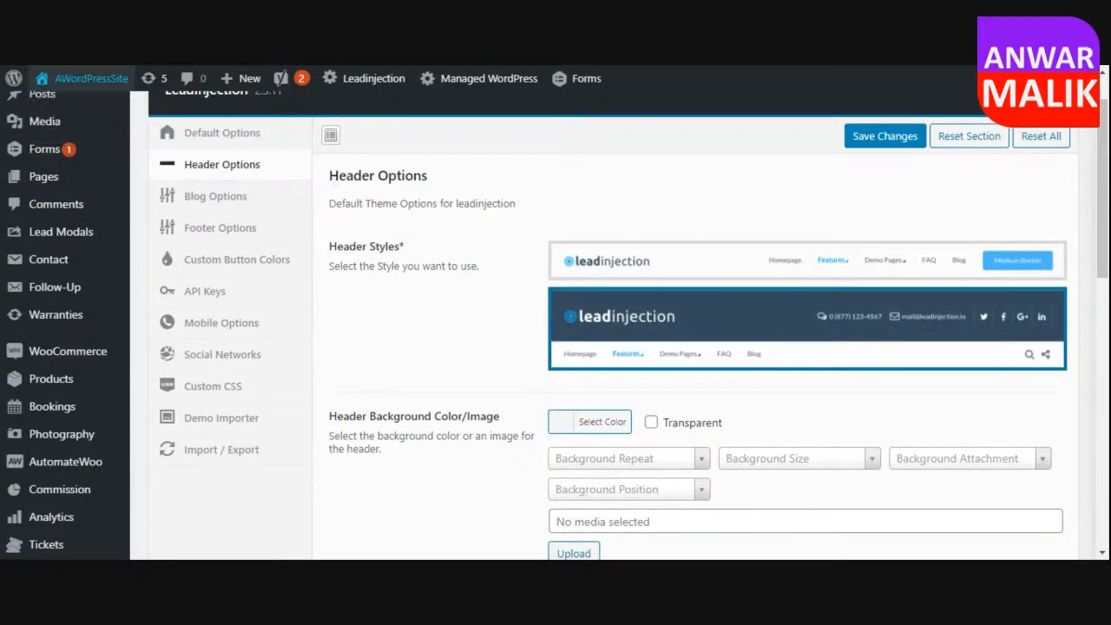
{"action": "key", "text": "ctrl+Tab"}
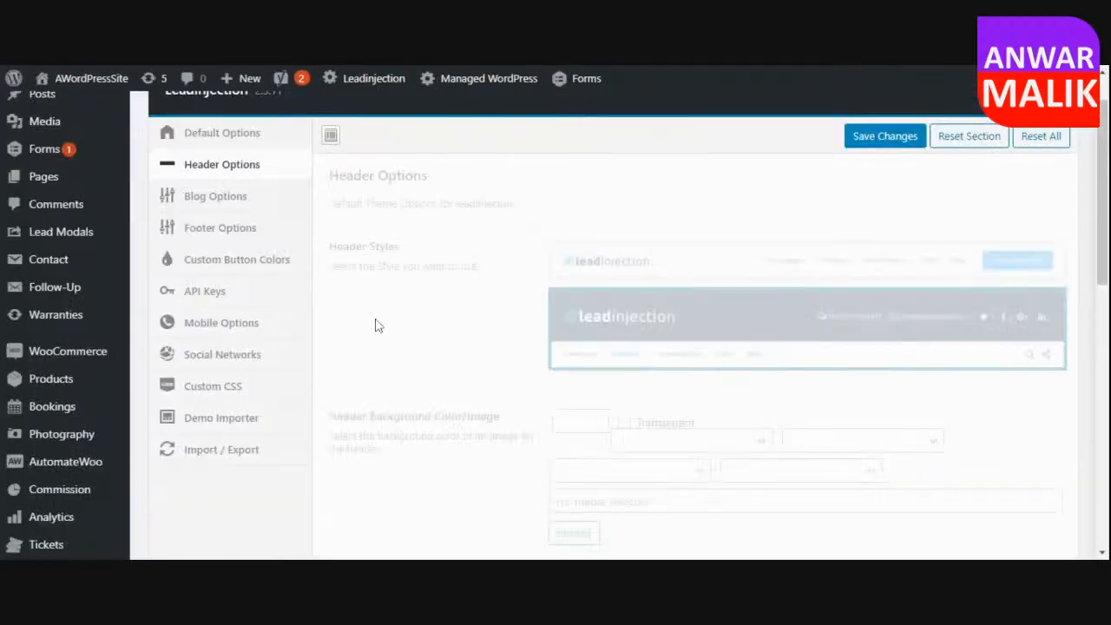
Try the other two blog page layouts, reselect the first layout, and look through the remaining blog options.
{"action": "left_click", "coordinate": [228, 208]}
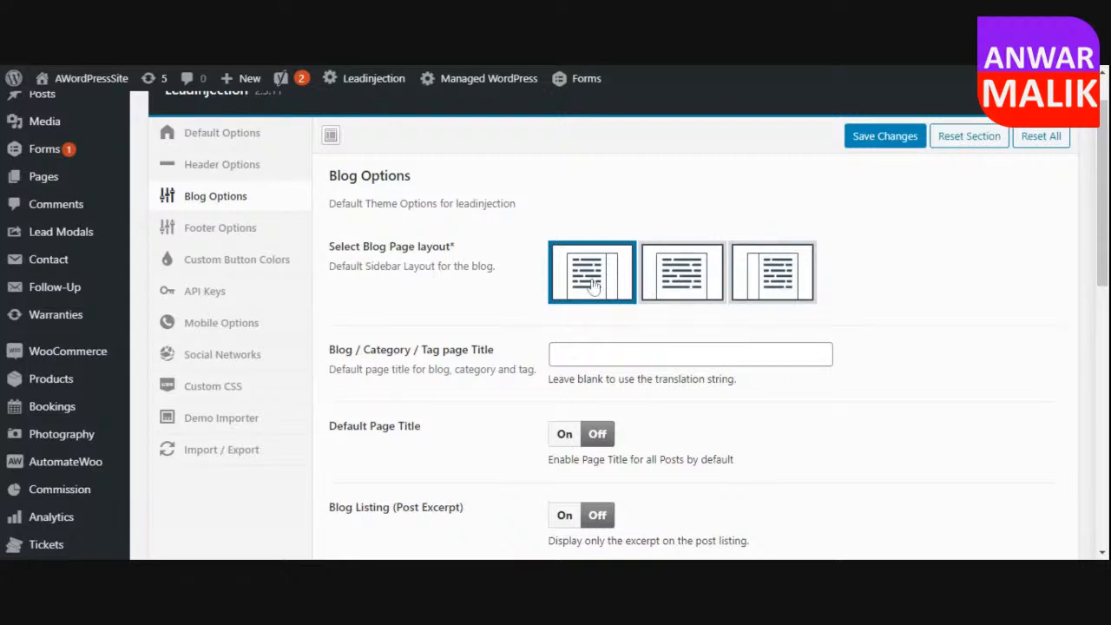
{"action": "left_click", "coordinate": [693, 279]}
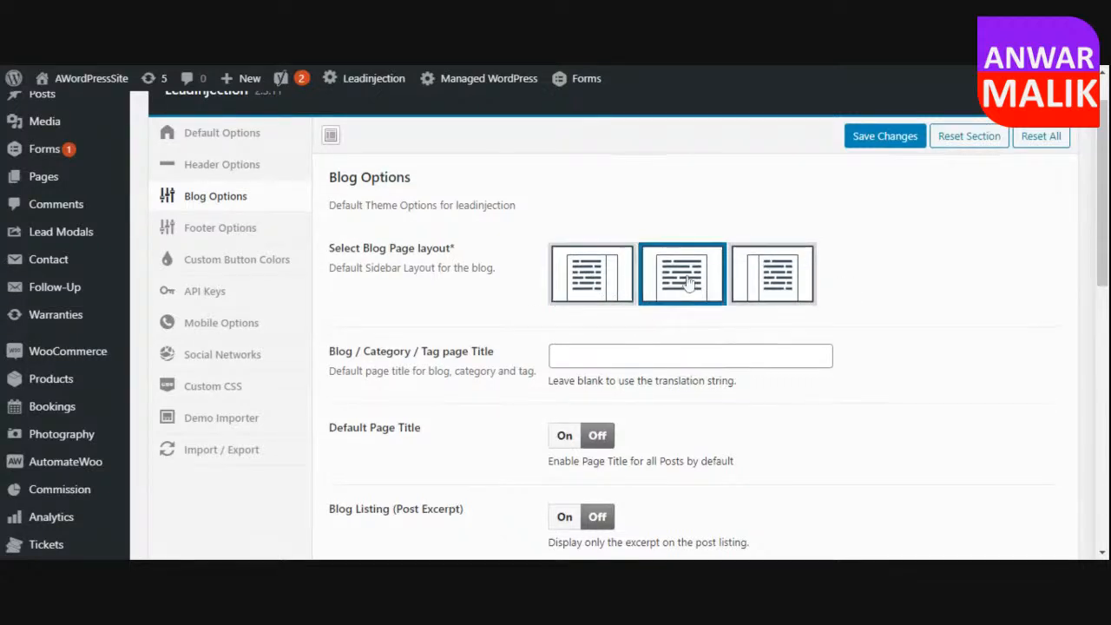
{"action": "left_click", "coordinate": [772, 317]}
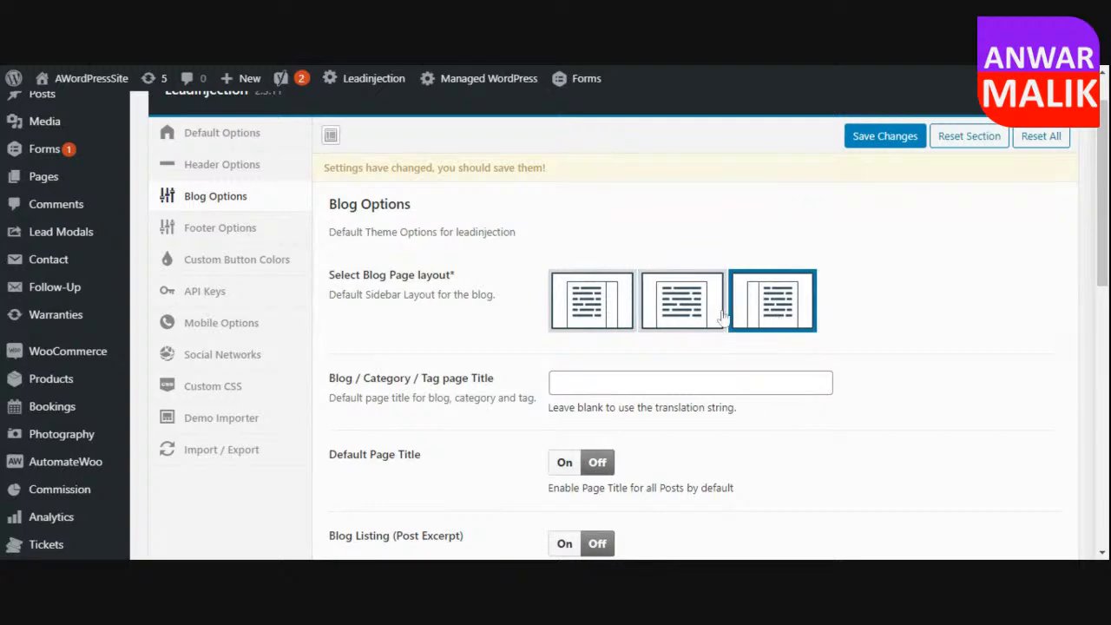
{"action": "left_click", "coordinate": [585, 308]}
{"action": "scroll", "coordinate": [483, 319], "scroll_direction": "down", "scroll_amount": 2}
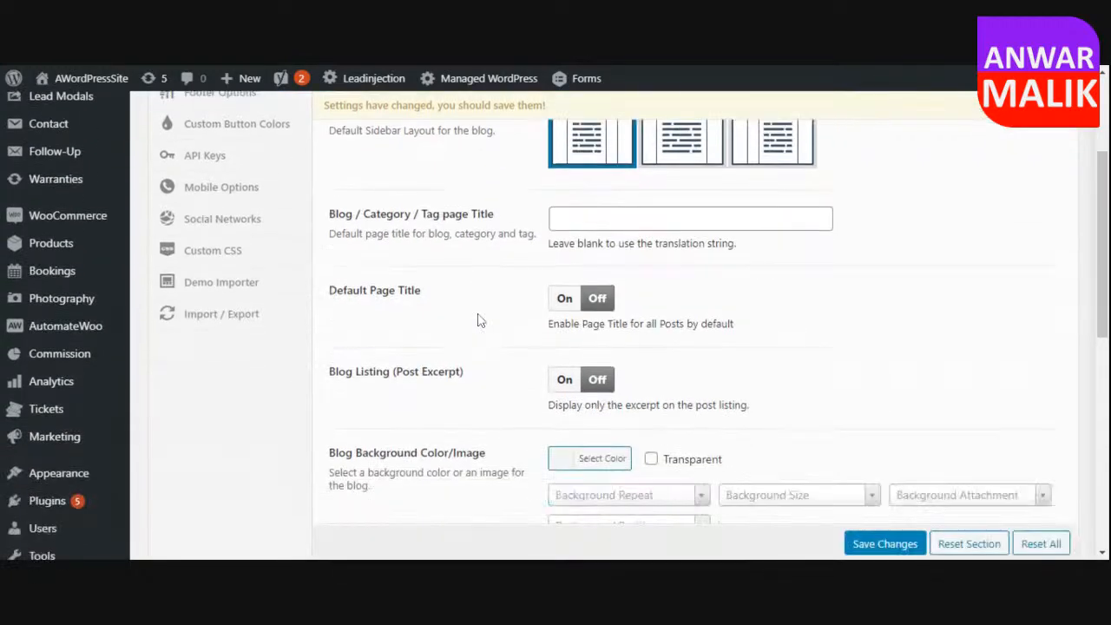
{"action": "scroll", "coordinate": [425, 240], "scroll_direction": "down", "scroll_amount": 5}
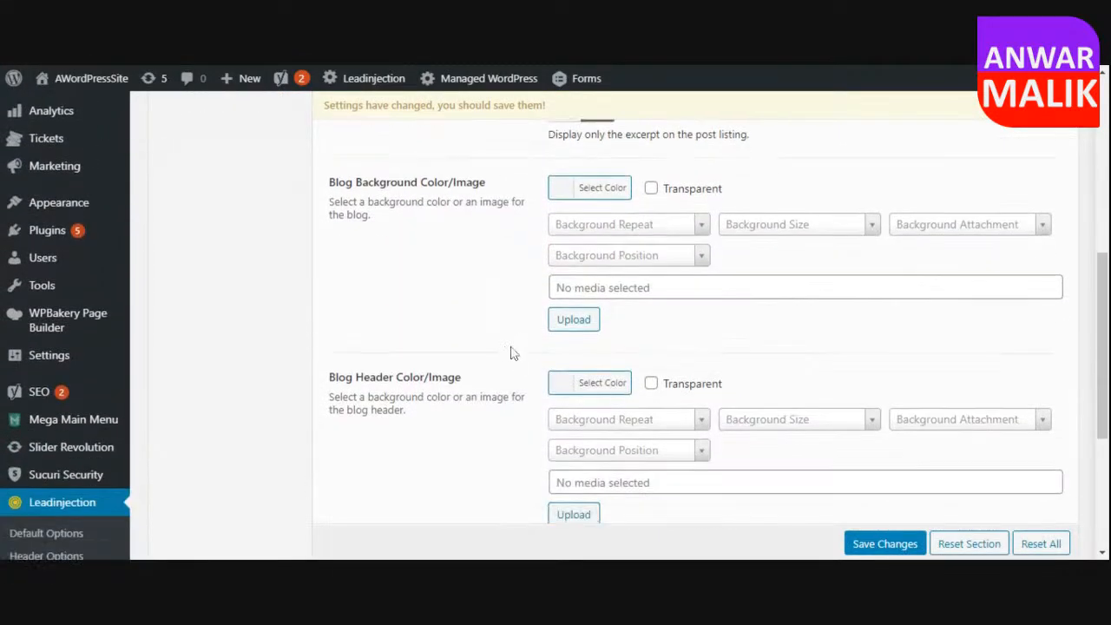
{"action": "scroll", "coordinate": [558, 382], "scroll_direction": "up", "scroll_amount": 8}
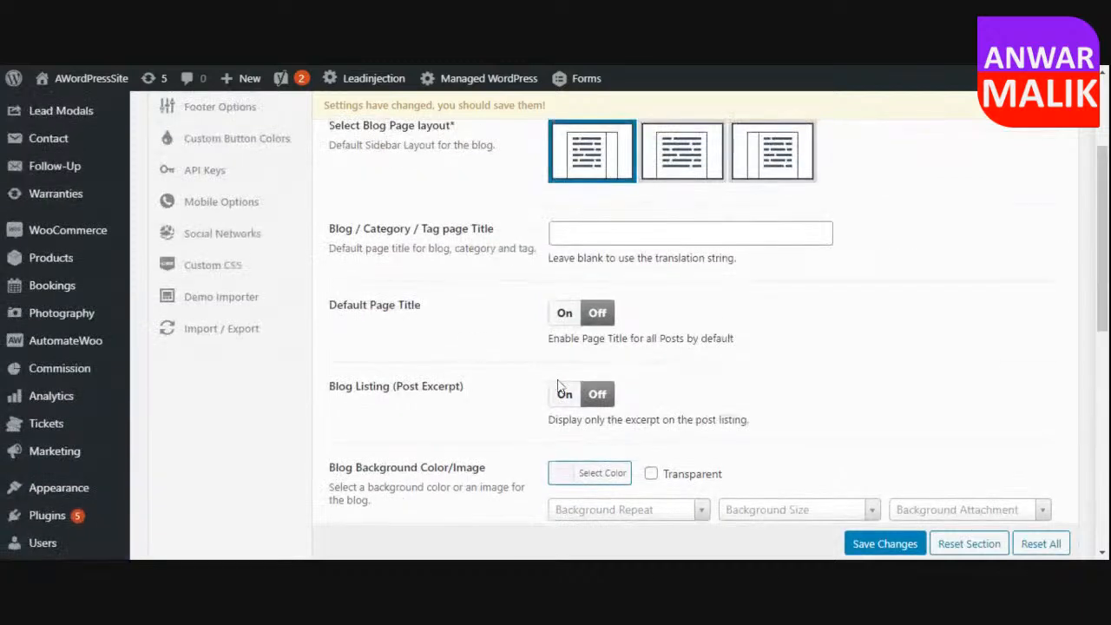
Examine the available footer styles in the Leadinjection footer options.
{"action": "left_click", "coordinate": [221, 270]}
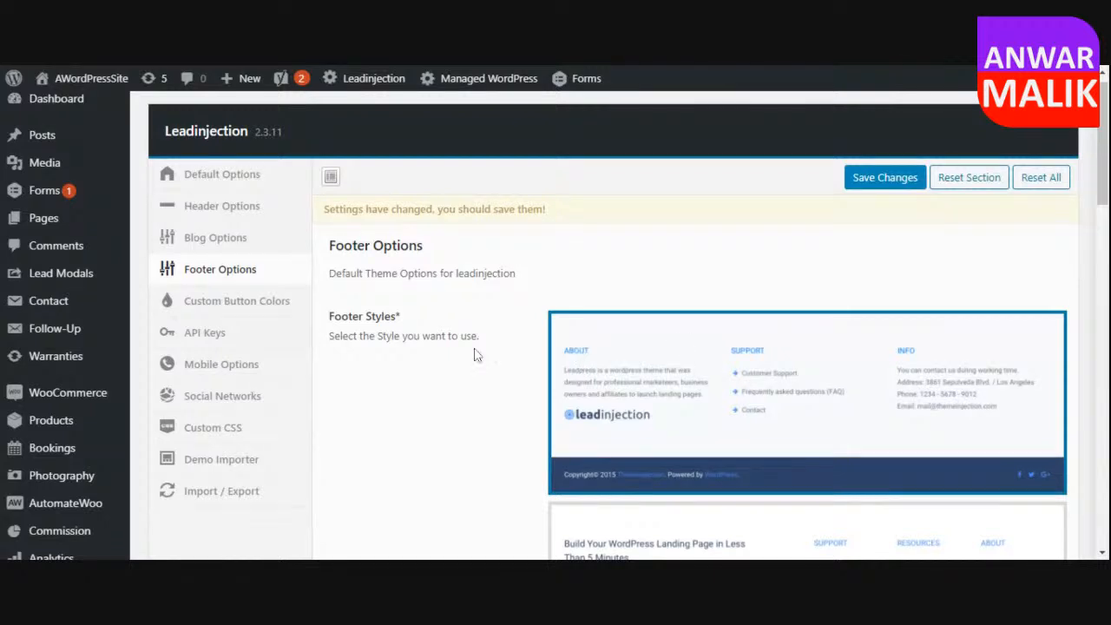
{"action": "scroll", "coordinate": [477, 354], "scroll_direction": "down", "scroll_amount": 2}
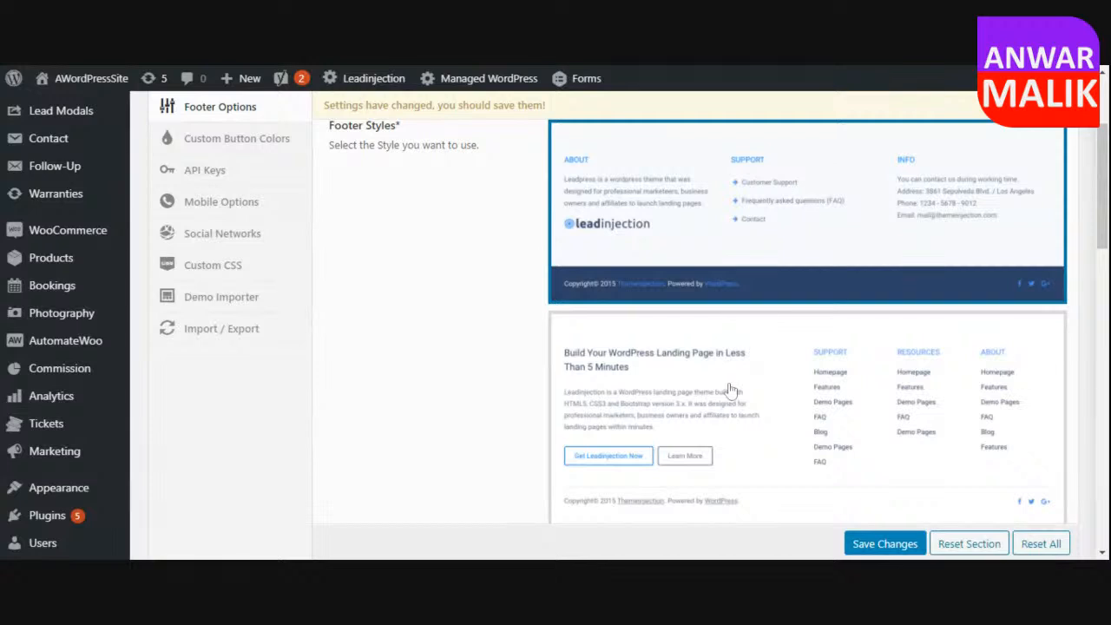
{"action": "scroll", "coordinate": [338, 268], "scroll_direction": "up", "scroll_amount": 2}
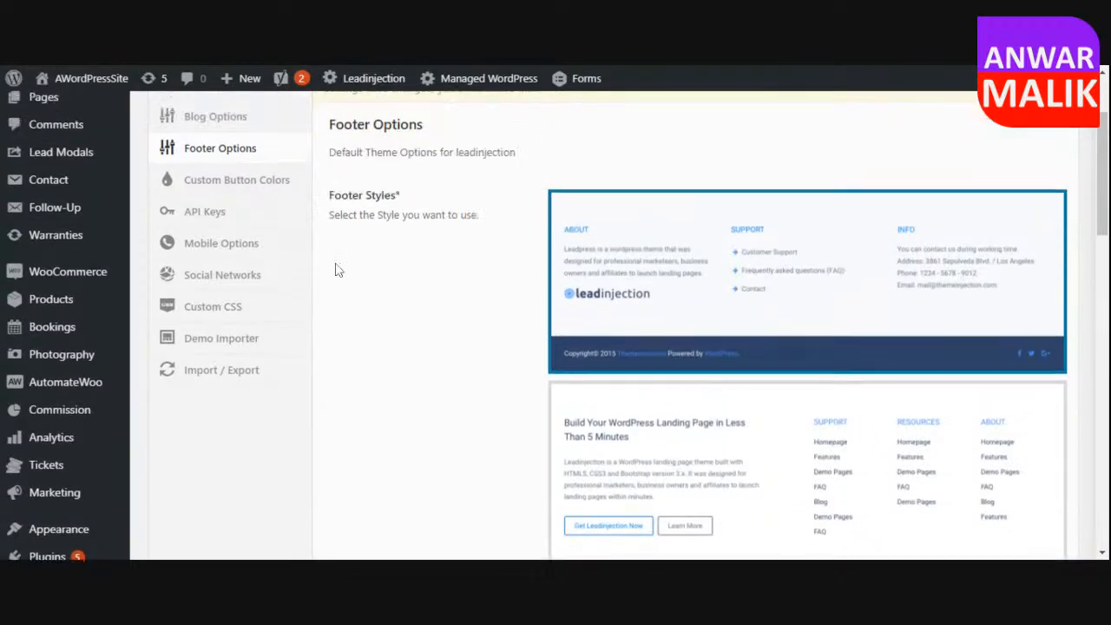
Review the theme's custom button color settings and the Google Maps API key setting.
{"action": "left_click", "coordinate": [202, 320]}
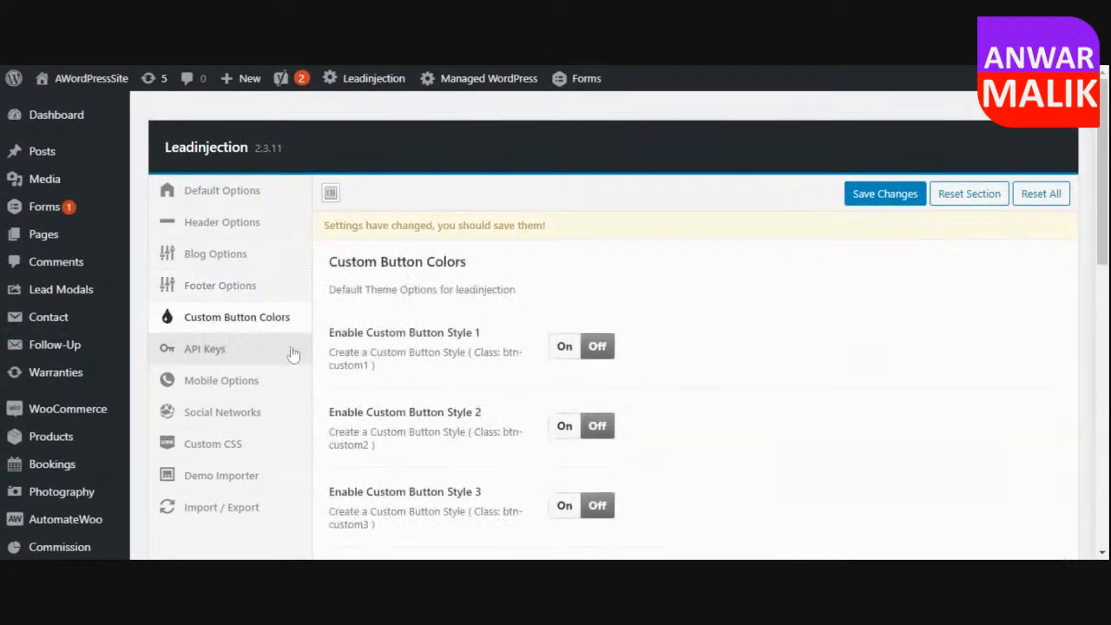
{"action": "scroll", "coordinate": [561, 345], "scroll_direction": "down", "scroll_amount": 5}
{"action": "scroll", "coordinate": [503, 323], "scroll_direction": "up", "scroll_amount": 4}
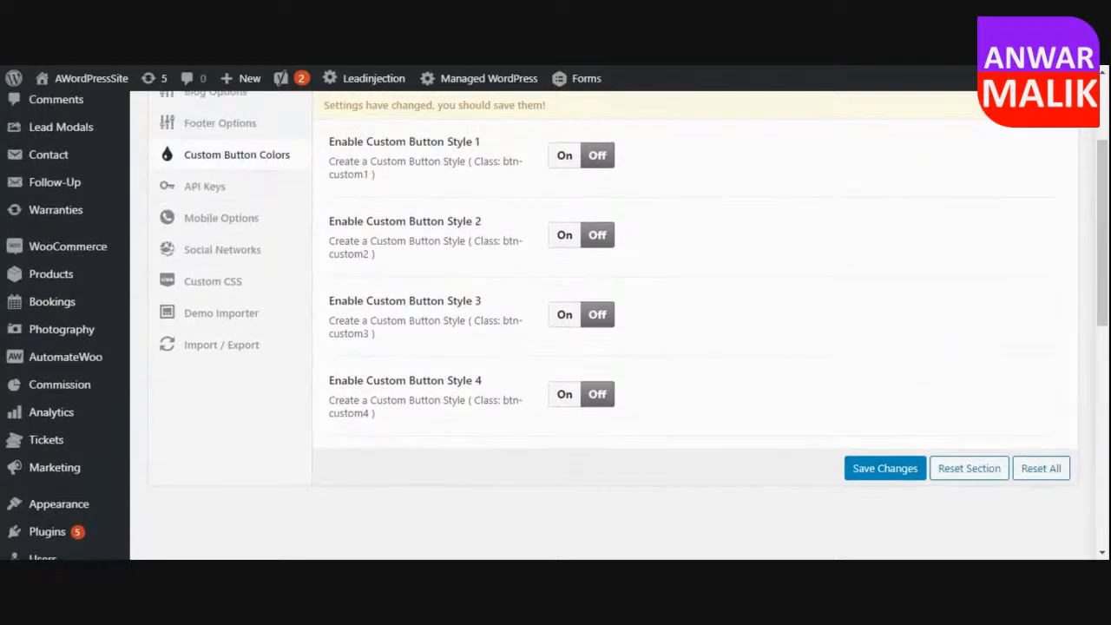
{"action": "left_click", "coordinate": [195, 269]}
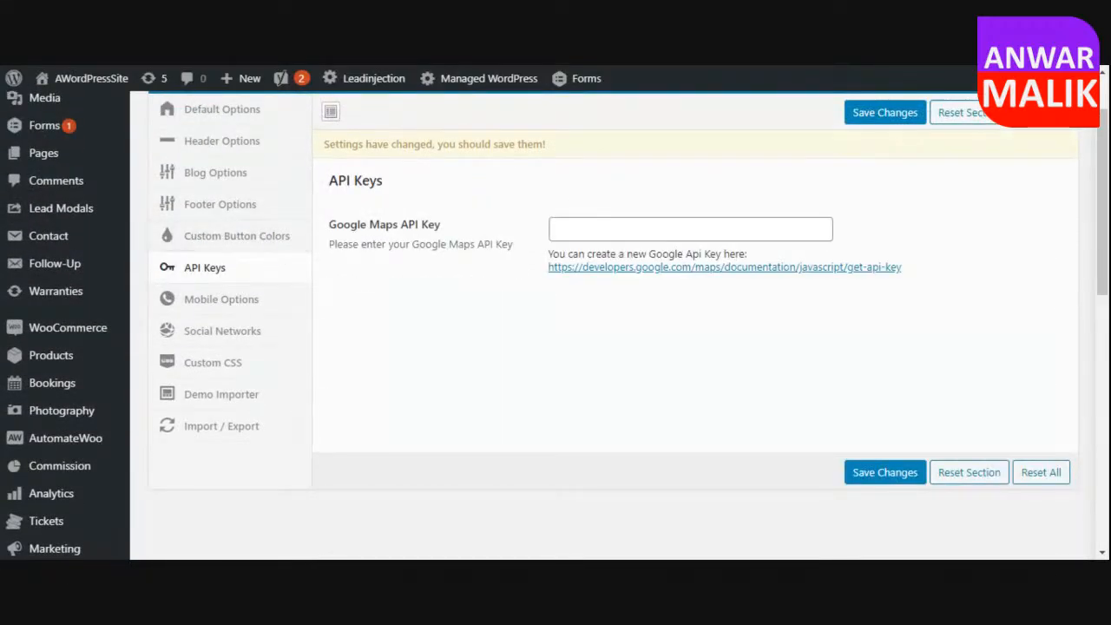
Enable the click to call button for mobile devices and save the theme settings.
{"action": "left_click", "coordinate": [239, 301]}
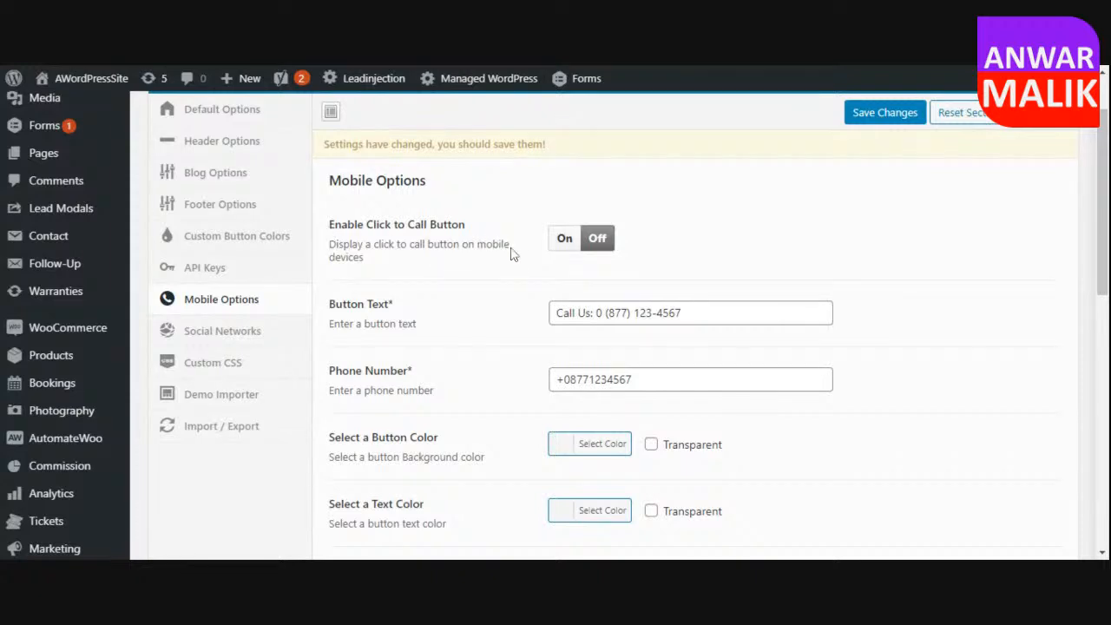
{"action": "left_click", "coordinate": [561, 246]}
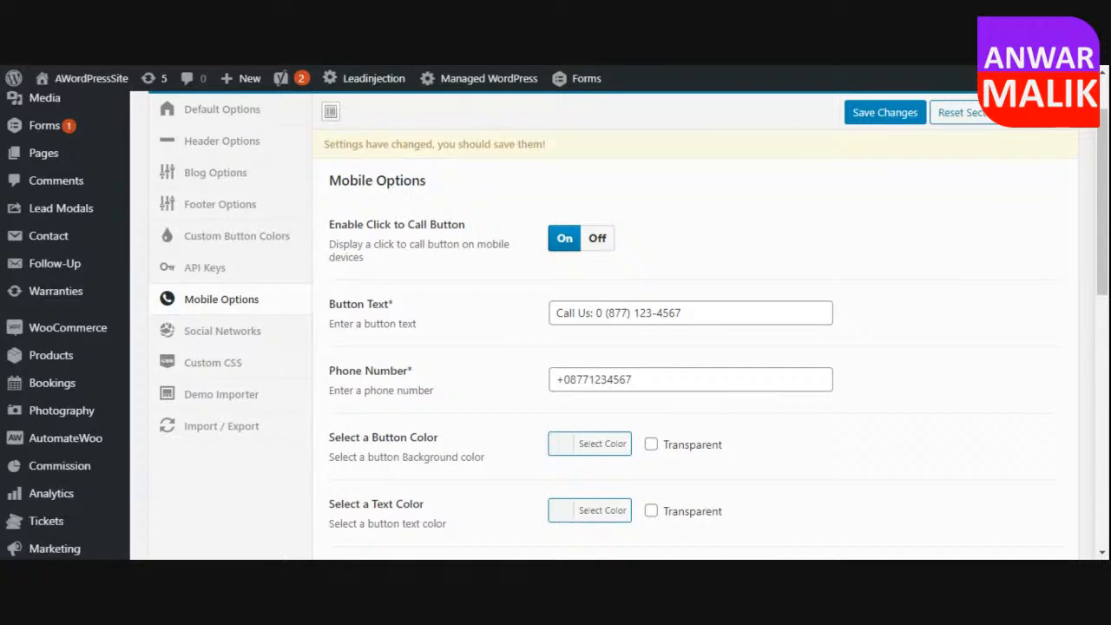
{"action": "left_click", "coordinate": [872, 115]}
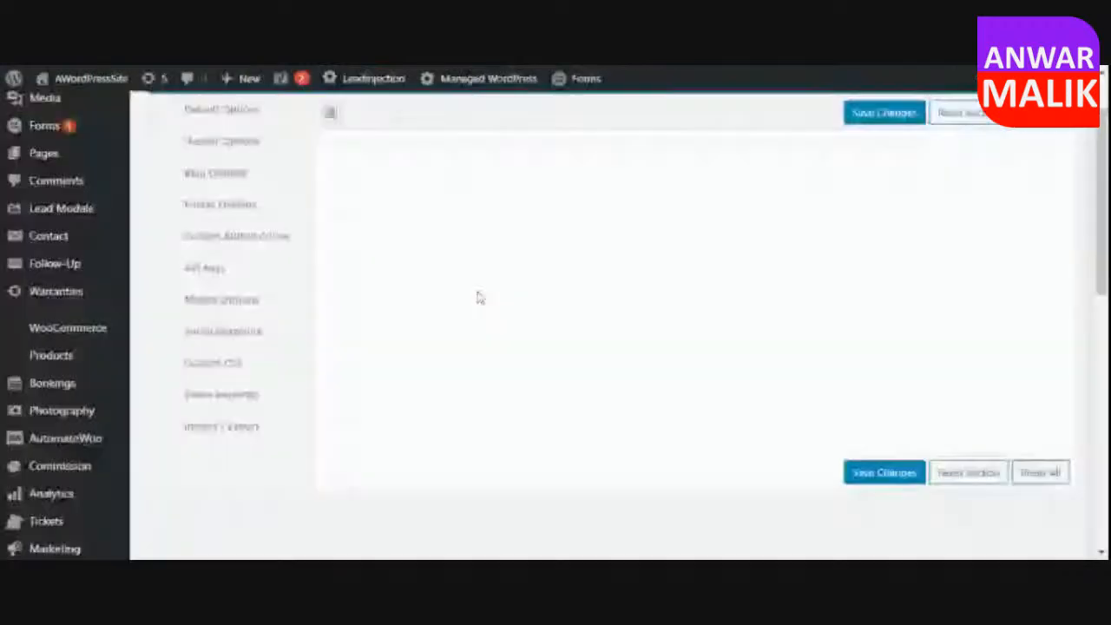
{"action": "left_click", "coordinate": [260, 298]}
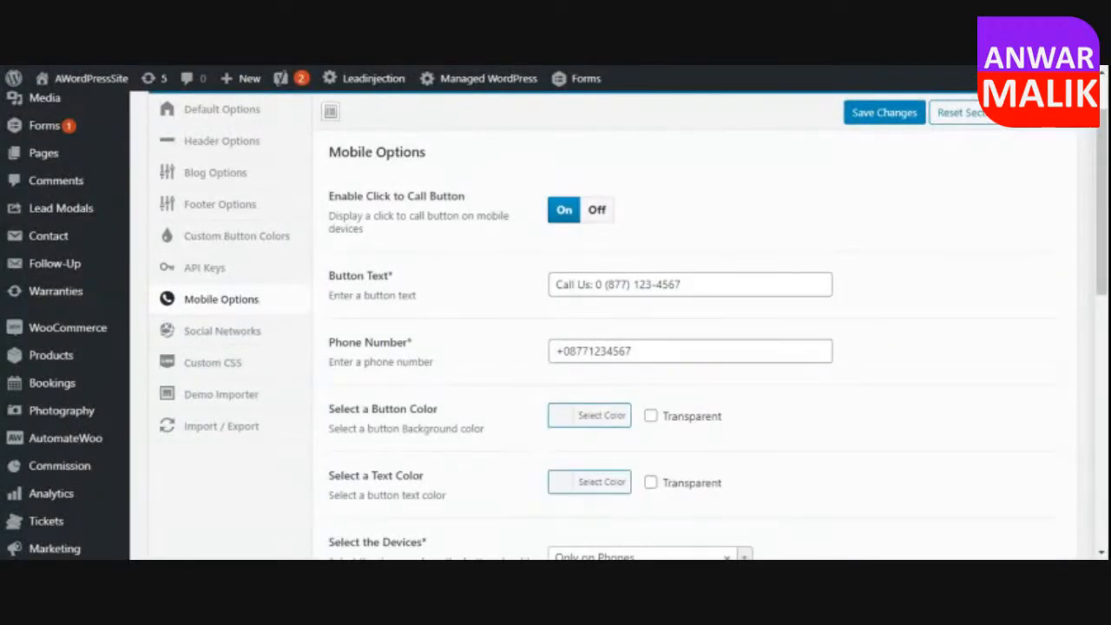
Look through the theme's social network, custom CSS, demo importer and import/export options.
{"action": "left_click", "coordinate": [208, 341]}
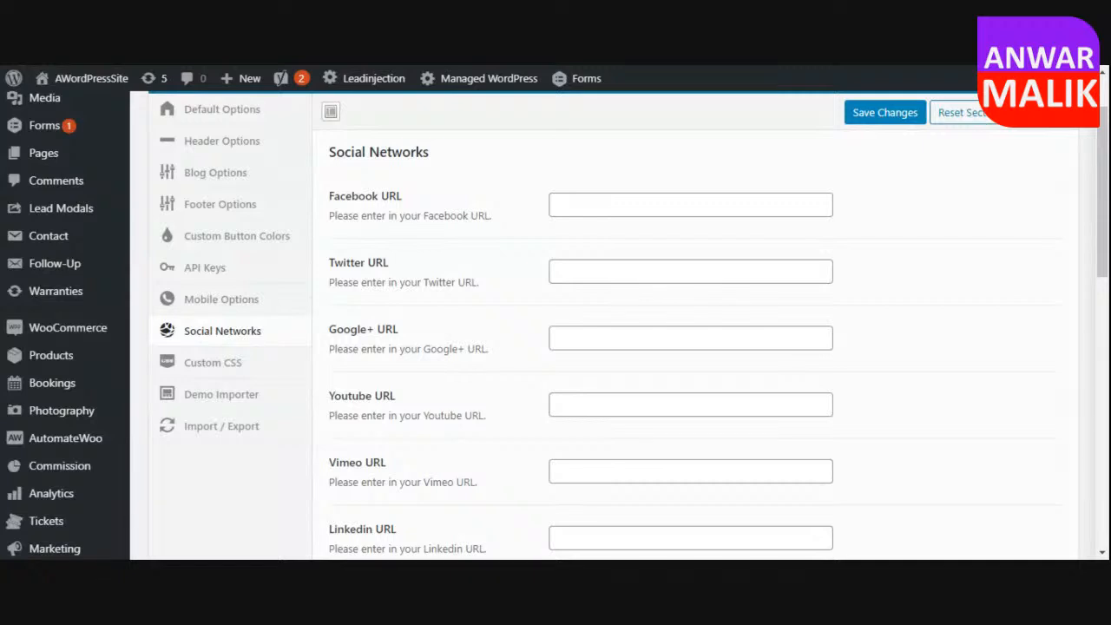
{"action": "left_click", "coordinate": [220, 372]}
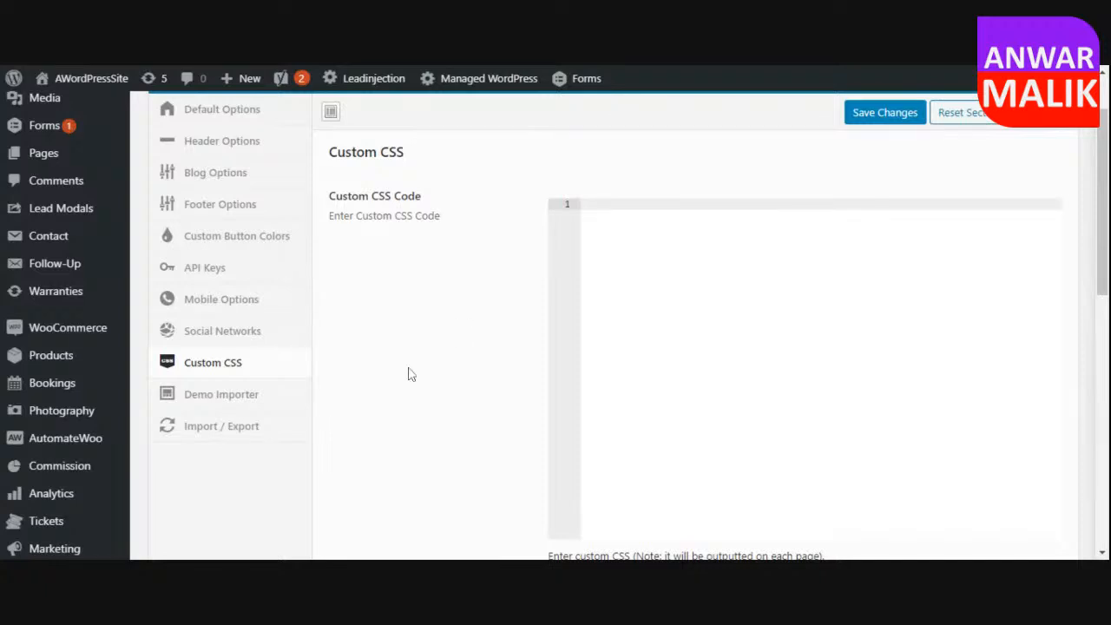
{"action": "left_click", "coordinate": [218, 402]}
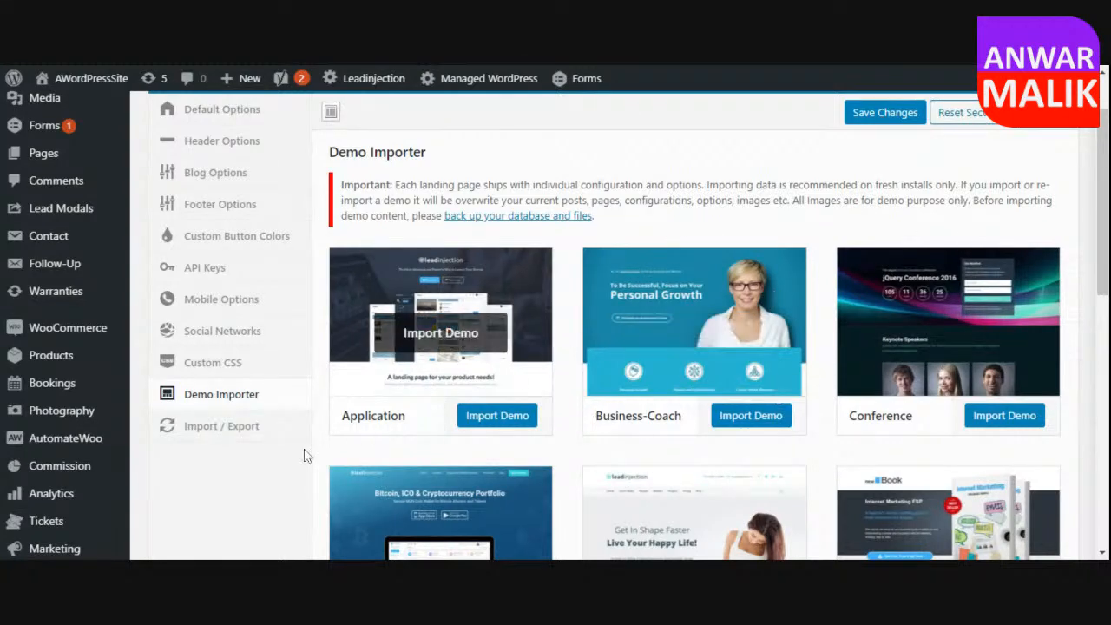
{"action": "left_click", "coordinate": [222, 425]}
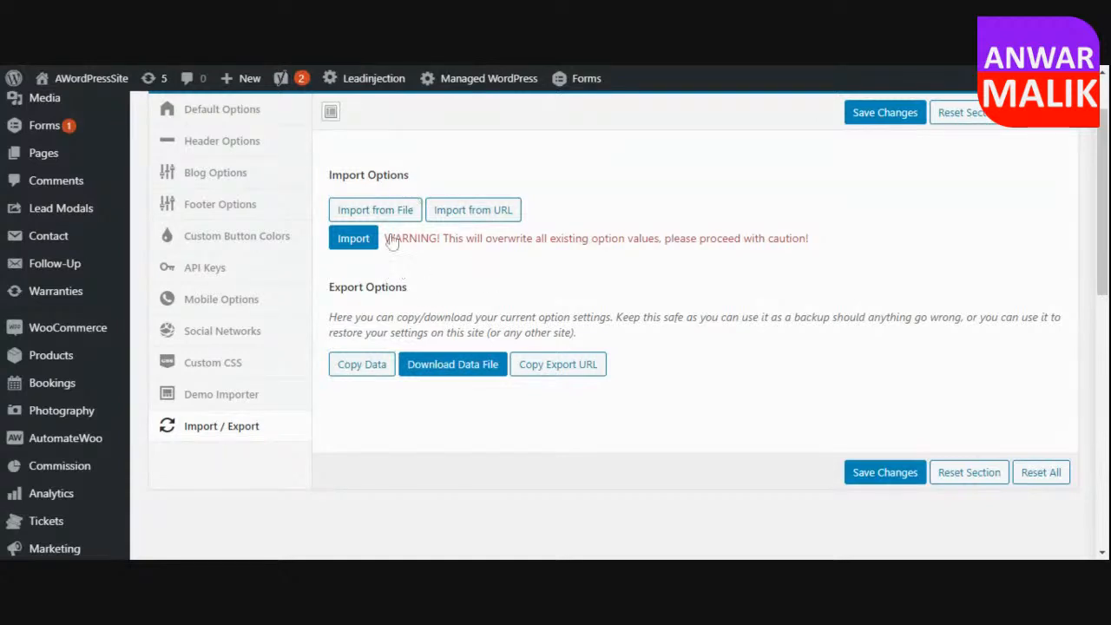
{"action": "scroll", "coordinate": [244, 399], "scroll_direction": "up", "scroll_amount": 1}
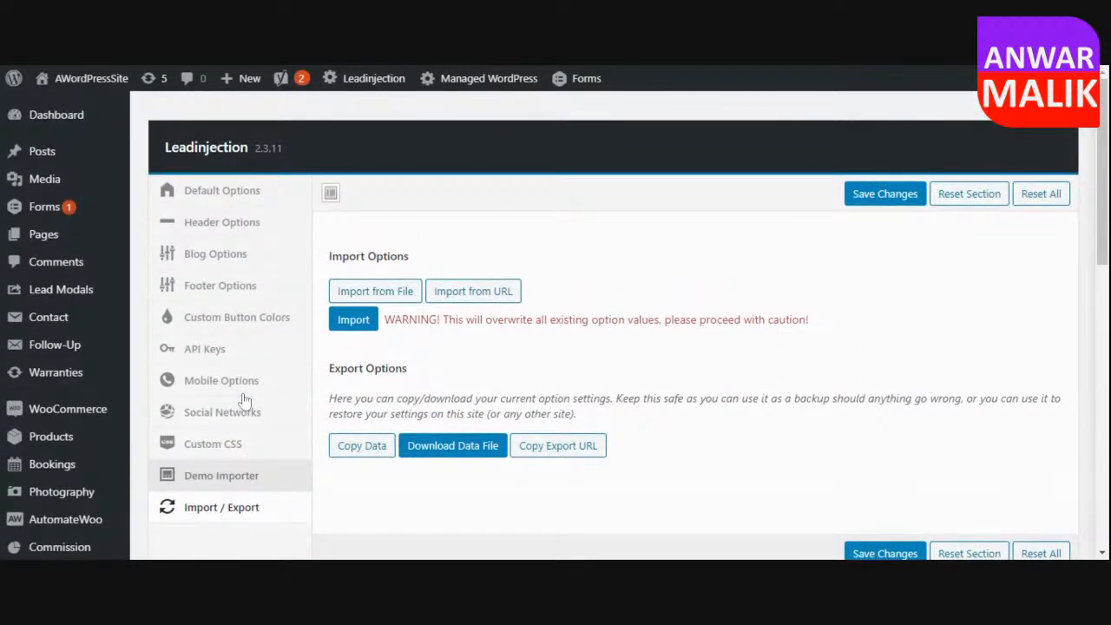